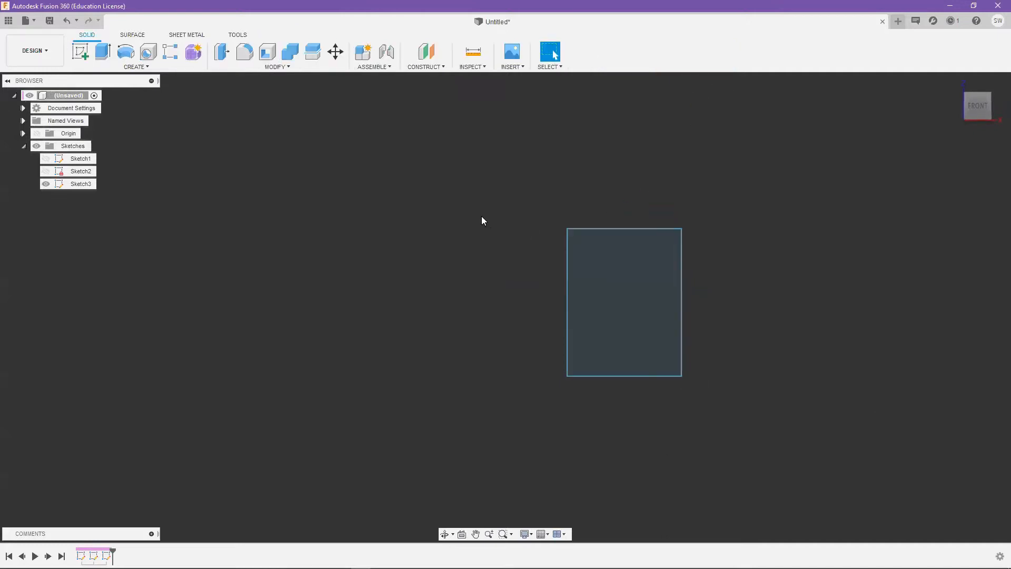
- Extrude the rectangular sketch profile into a solid block with Press Pull, as a new body
{"action": "key", "text": "q"}
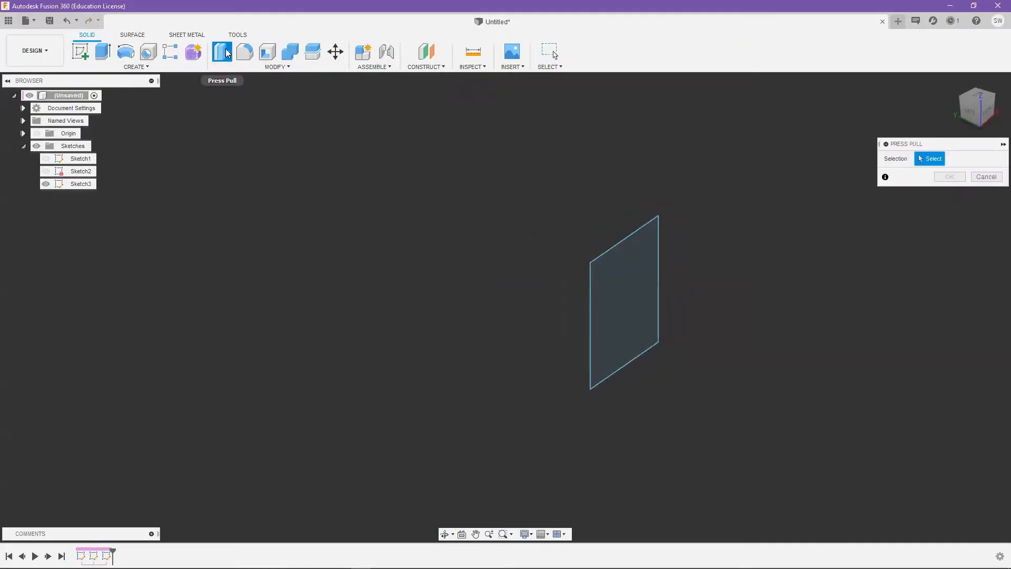
{"action": "left_click", "coordinate": [637, 300]}
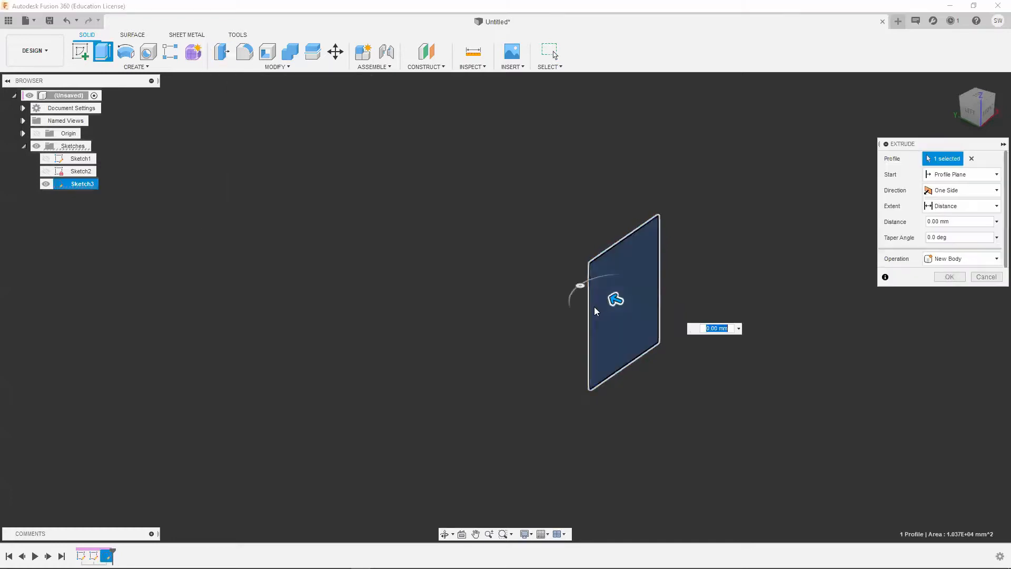
{"action": "left_click_drag", "start_coordinate": [551, 263], "coordinate": [545, 271]}
{"action": "key", "text": "Return"}
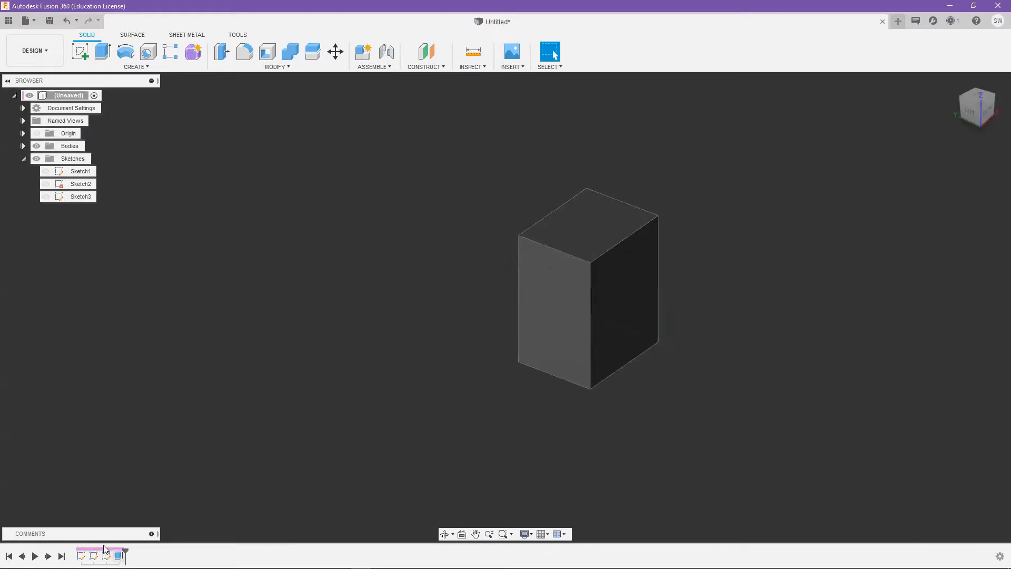
- Roll the design history back to the first sketch and step it forward again to the latest feature
{"action": "left_click_drag", "start_coordinate": [128, 549], "coordinate": [88, 549]}
{"action": "left_click", "coordinate": [21, 556]}
{"action": "left_click", "coordinate": [22, 557]}
{"action": "left_click", "coordinate": [21, 556]}
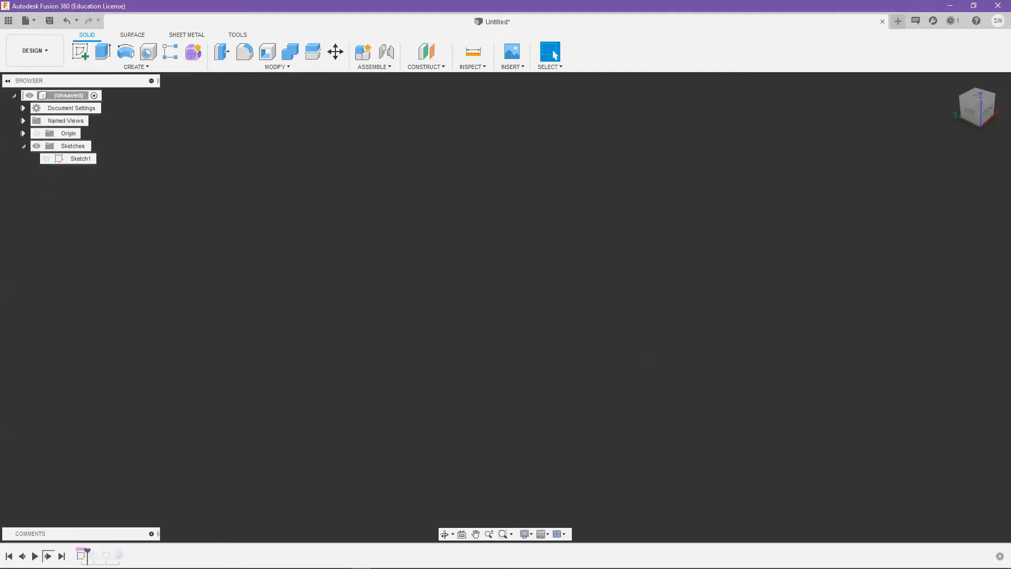
{"action": "left_click", "coordinate": [48, 556]}
{"action": "left_click", "coordinate": [48, 556]}
{"action": "left_click", "coordinate": [48, 556]}
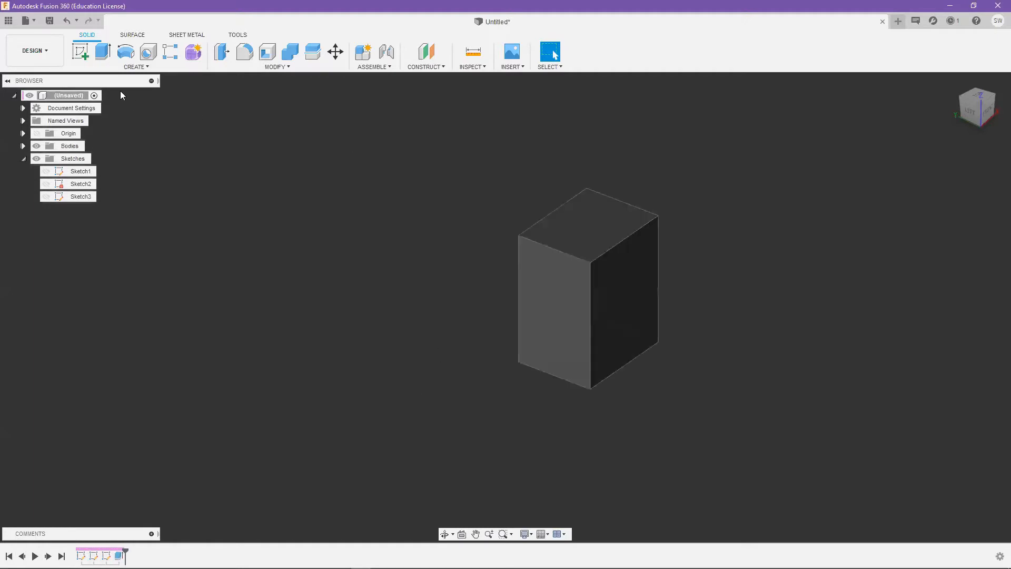
- Sketch a closed rectangle with lines on the block's left face, from the top edge's midpoint to the corner shared with the front face
{"action": "left_click", "coordinate": [80, 51]}
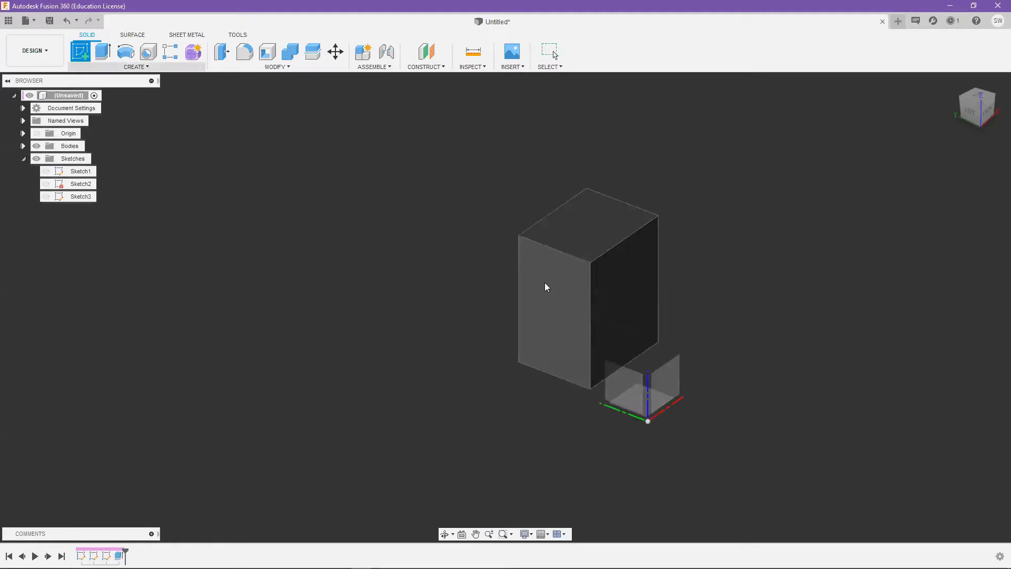
{"action": "left_click", "coordinate": [574, 275]}
{"action": "key", "text": "r"}
{"action": "key", "text": "l"}
{"action": "left_click", "coordinate": [486, 289]}
{"action": "left_click", "coordinate": [485, 322]}
{"action": "left_click", "coordinate": [530, 322]}
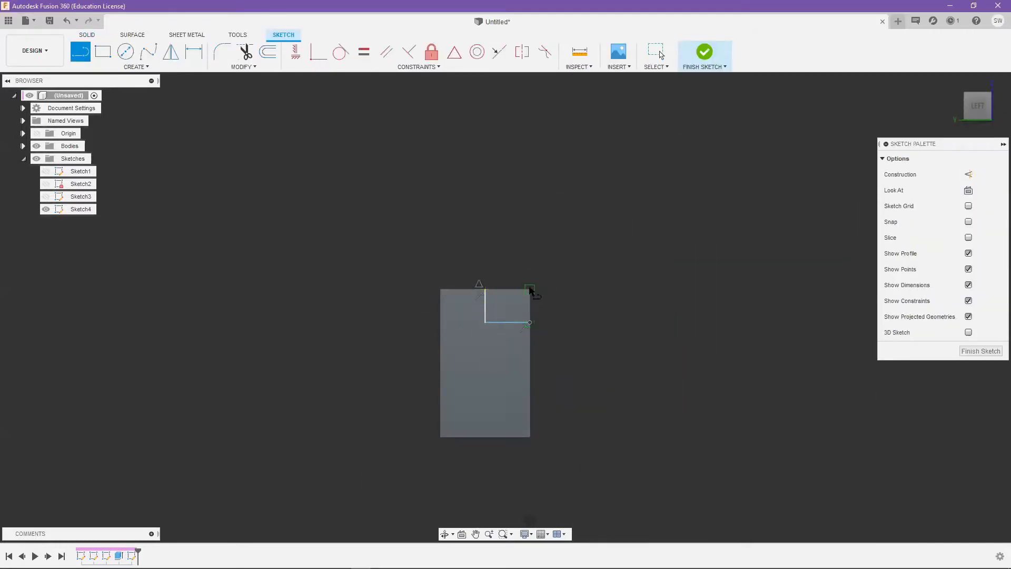
{"action": "left_click", "coordinate": [530, 289]}
{"action": "left_click", "coordinate": [485, 289]}
{"action": "key", "text": "Escape"}
- Extrude the small rectangle into the block as a cut, forming a corner notch that stops partway through
{"action": "mouse_move", "coordinate": [485, 289]}
{"action": "middle_mouse_down", "text": "shift"}
{"action": "mouse_move", "coordinate": [543, 256]}
{"action": "mouse_move", "coordinate": [601, 285]}
{"action": "middle_mouse_up", "text": "shift"}
{"action": "key", "text": "e"}
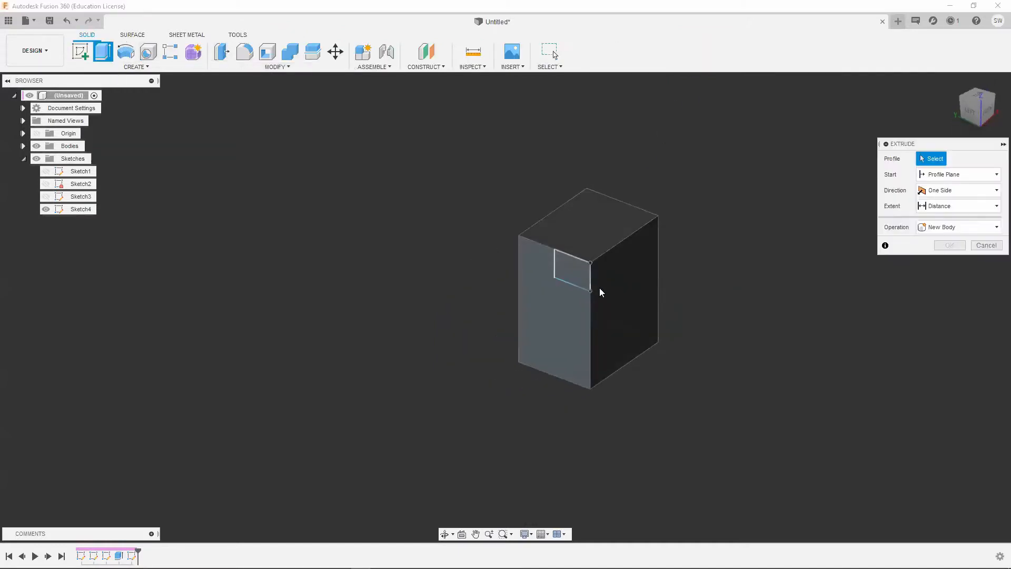
{"action": "left_click", "coordinate": [573, 270]}
{"action": "mouse_move", "coordinate": [566, 268]}
{"action": "left_mouse_down"}
{"action": "mouse_move", "coordinate": [595, 253]}
{"action": "mouse_move", "coordinate": [707, 239]}
{"action": "left_mouse_up"}
{"action": "key", "text": "Return"}
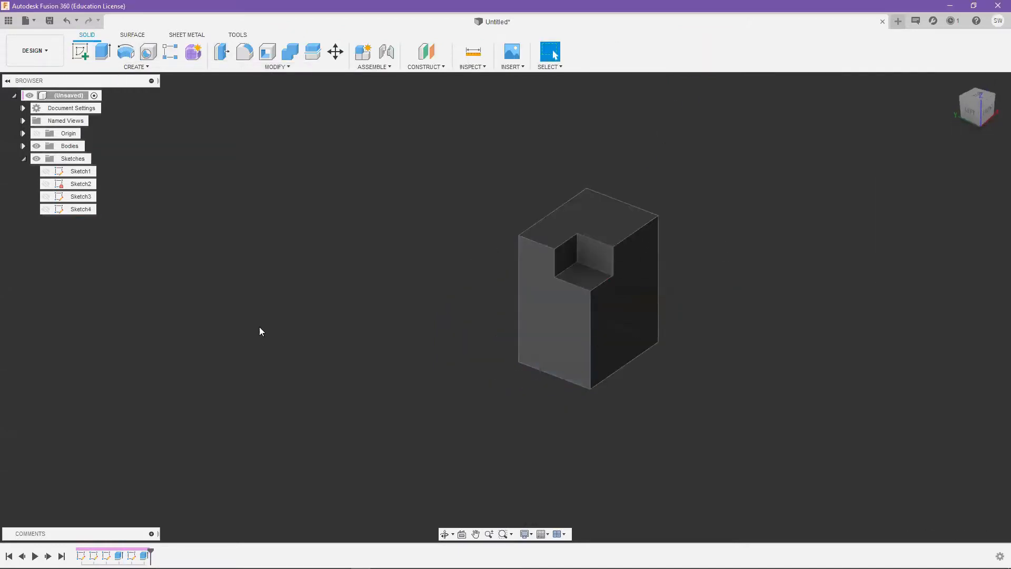
- Edit the block's base extrusion and lengthen it to well over twice its depth
{"action": "left_click", "coordinate": [143, 553]}
{"action": "left_click_drag", "start_coordinate": [140, 550], "coordinate": [144, 551]}
{"action": "right_click", "coordinate": [119, 555]}
{"action": "left_click", "coordinate": [151, 449]}
{"action": "left_click_drag", "start_coordinate": [544, 272], "coordinate": [420, 221]}
{"action": "key", "text": "Return"}
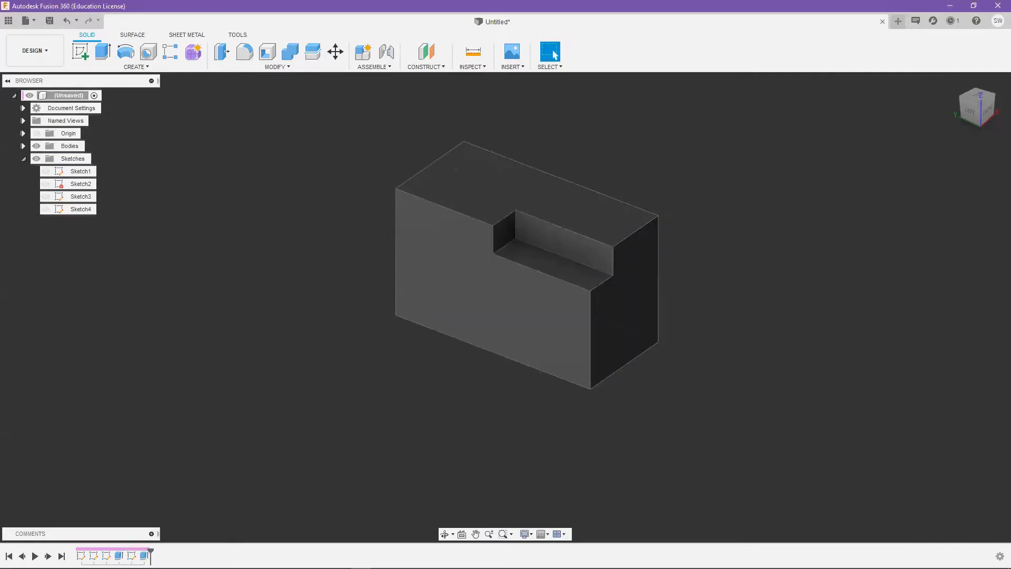
- Open the notch sketch for editing and try to dimension the rectangle's lower edge, declining a driven dimension
{"action": "left_click", "coordinate": [144, 555]}
{"action": "left_click", "coordinate": [81, 209]}
{"action": "right_click", "coordinate": [131, 556]}
{"action": "left_click", "coordinate": [158, 450]}
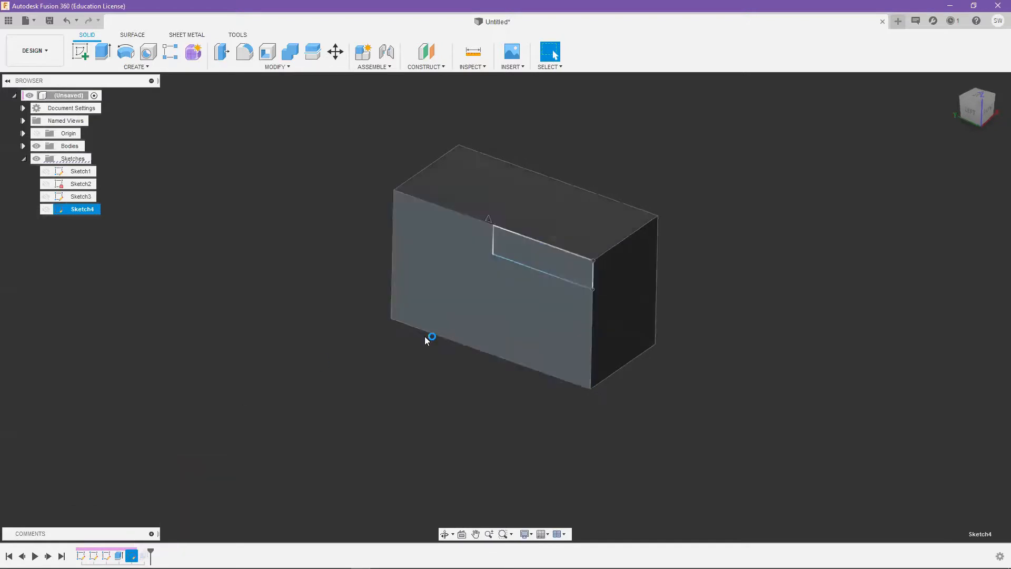
{"action": "key", "text": "d"}
{"action": "left_click", "coordinate": [530, 263]}
{"action": "left_click", "coordinate": [528, 312]}
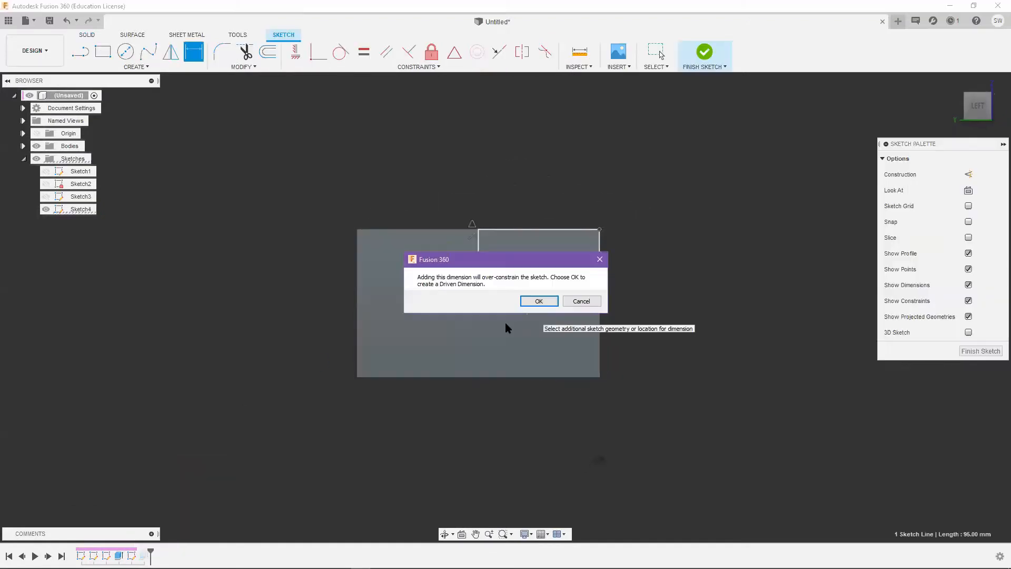
{"action": "left_click", "coordinate": [580, 300]}
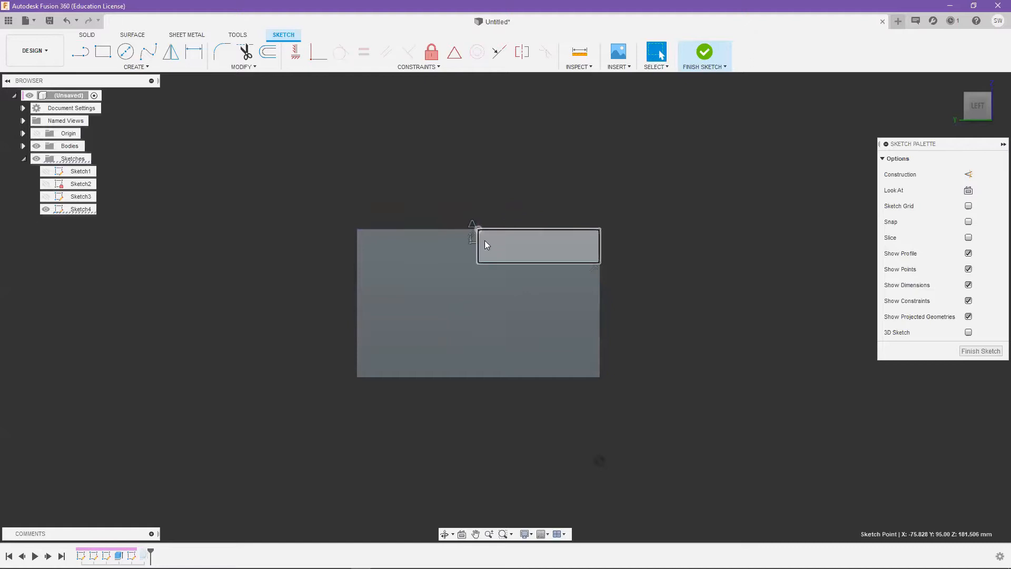
- Delete all the rectangle geometry from the notch sketch and finish the sketch
{"action": "left_click_drag", "start_coordinate": [659, 146], "coordinate": [325, 380]}
{"action": "key", "text": "Delete"}
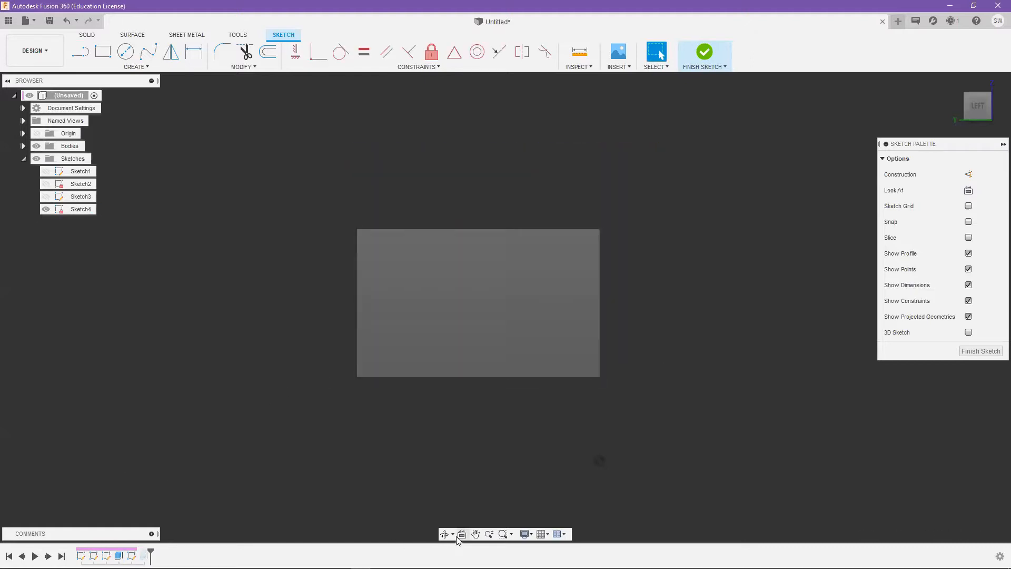
{"action": "left_click", "coordinate": [704, 52]}
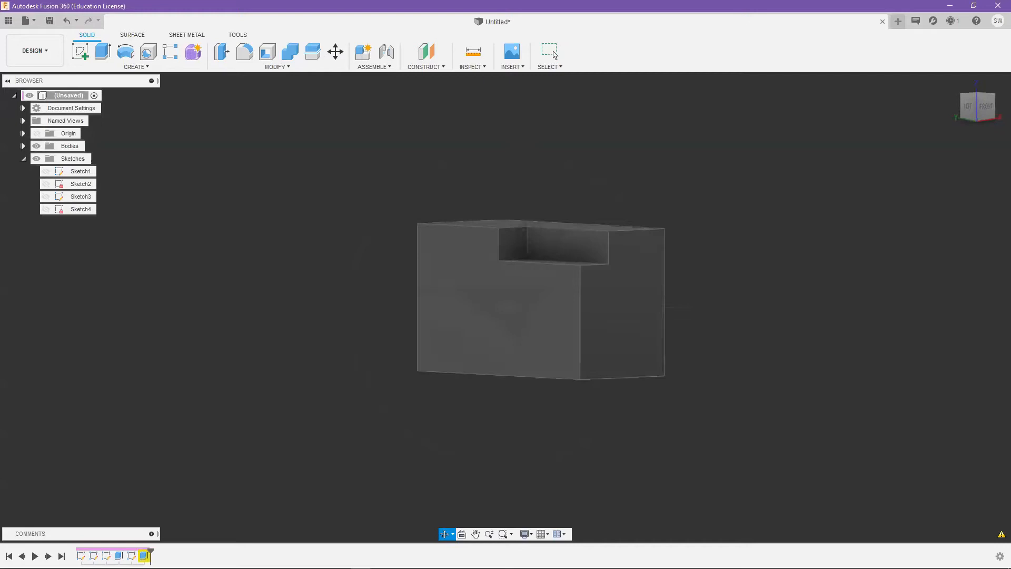
- Examine the notched block from several angles, including face-on with Look At
{"action": "key", "text": "Escape"}
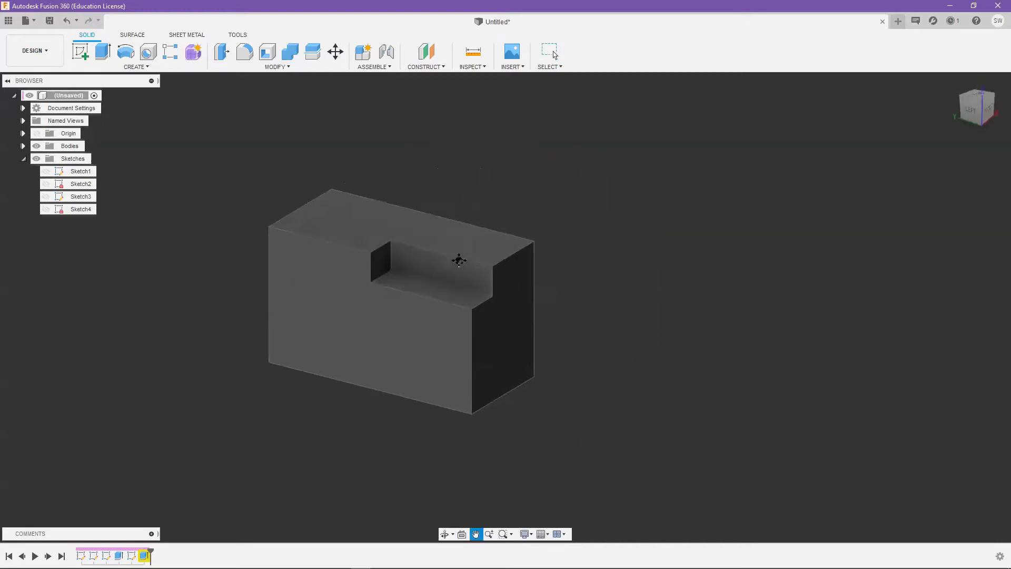
{"action": "middle_click_drag", "start_coordinate": [488, 227], "coordinate": [436, 255], "text": "shift"}
{"action": "scroll", "coordinate": [432, 293], "scroll_direction": "down", "scroll_amount": 2}
{"action": "scroll", "coordinate": [421, 353], "scroll_direction": "up", "scroll_amount": 3}
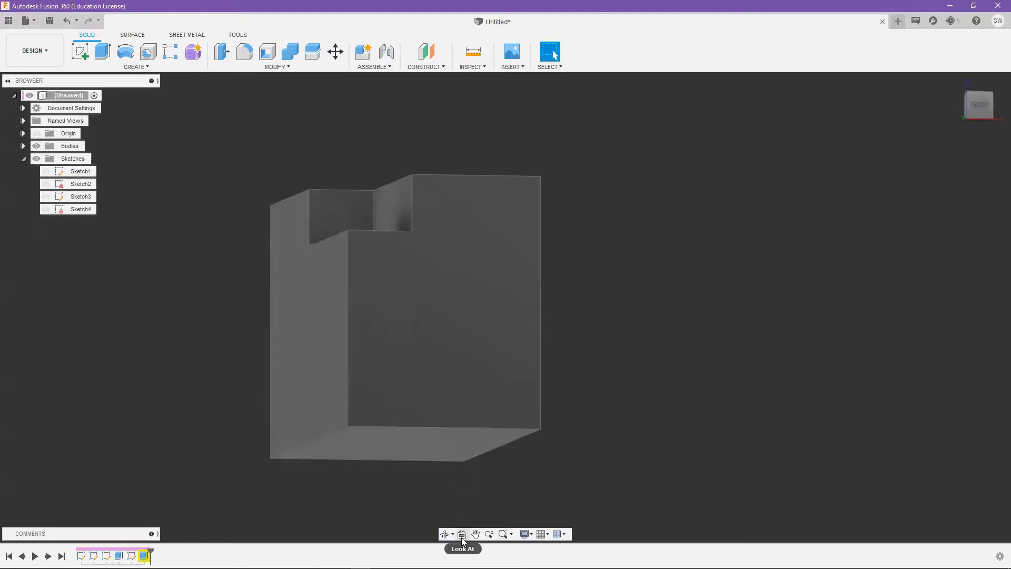
{"action": "middle_click_drag", "start_coordinate": [436, 343], "coordinate": [442, 395], "text": "shift"}
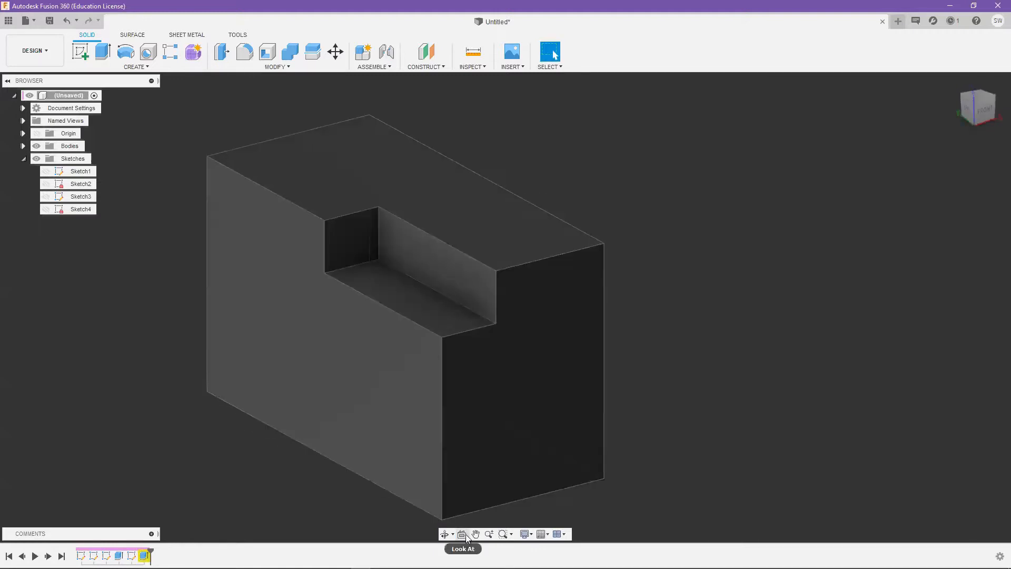
{"action": "left_click", "coordinate": [466, 535]}
{"action": "left_click", "coordinate": [423, 246]}
{"action": "middle_click_drag", "start_coordinate": [516, 488], "coordinate": [487, 474], "text": "shift"}
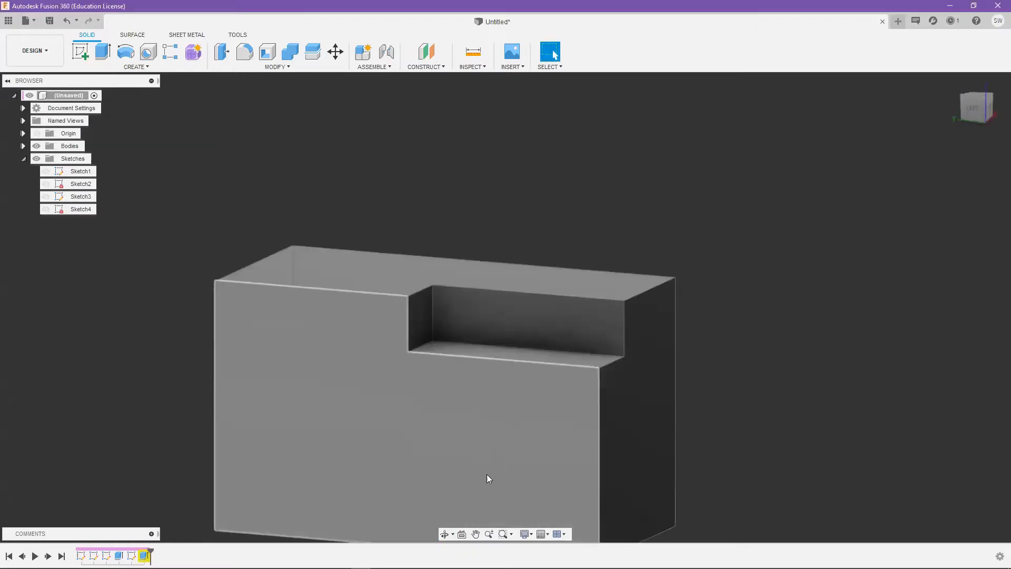
{"action": "left_click", "coordinate": [462, 534]}
{"action": "left_click", "coordinate": [423, 339]}
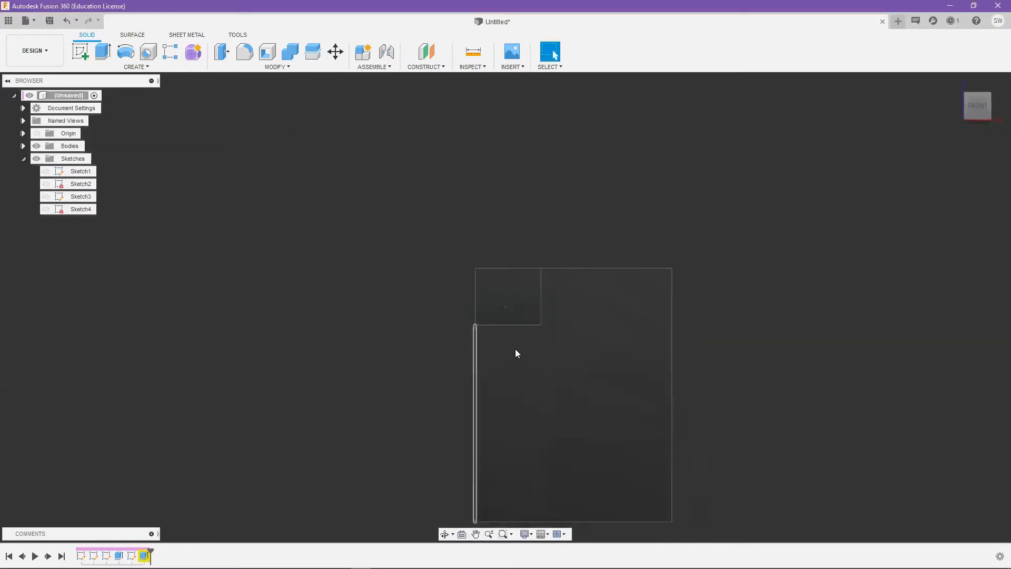
{"action": "middle_click_drag", "start_coordinate": [461, 312], "coordinate": [474, 314], "text": "shift"}
- Pan across the block and examine the notch's inner corner up close with a window zoom
{"action": "left_click", "coordinate": [476, 534]}
{"action": "left_click_drag", "start_coordinate": [558, 261], "coordinate": [535, 276]}
{"action": "left_click", "coordinate": [489, 535]}
{"action": "left_click_drag", "start_coordinate": [424, 366], "coordinate": [419, 330]}
{"action": "key", "text": "Escape"}
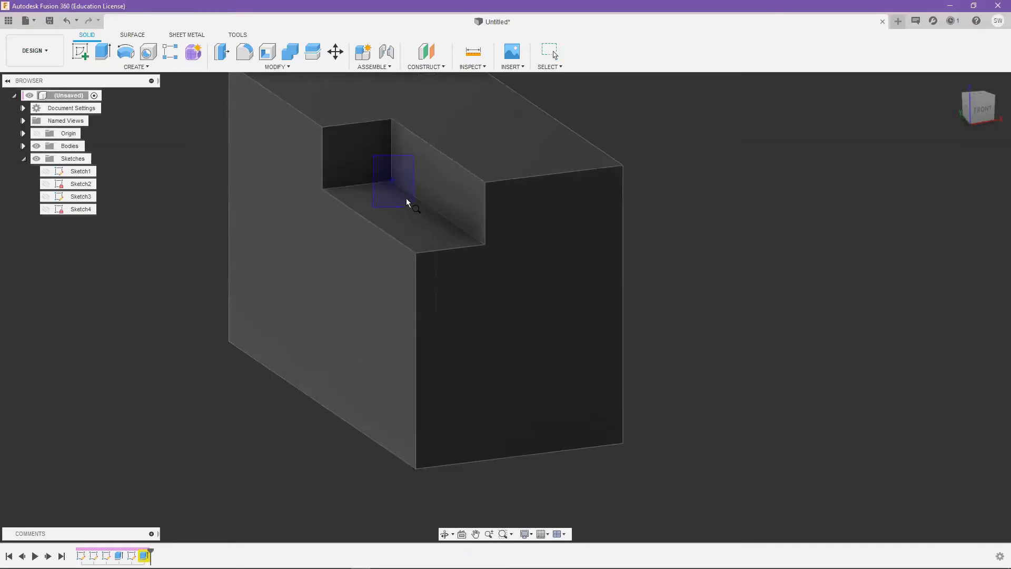
{"action": "left_click_drag", "start_coordinate": [406, 196], "coordinate": [414, 202]}
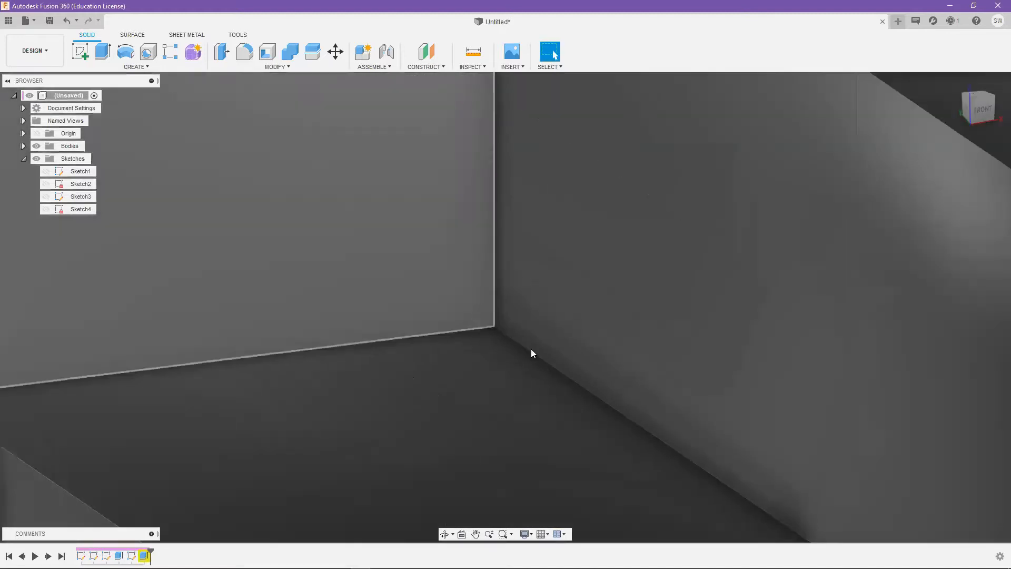
{"action": "left_click", "coordinate": [532, 536]}
{"action": "scroll", "coordinate": [446, 422], "scroll_direction": "down", "scroll_amount": 10}
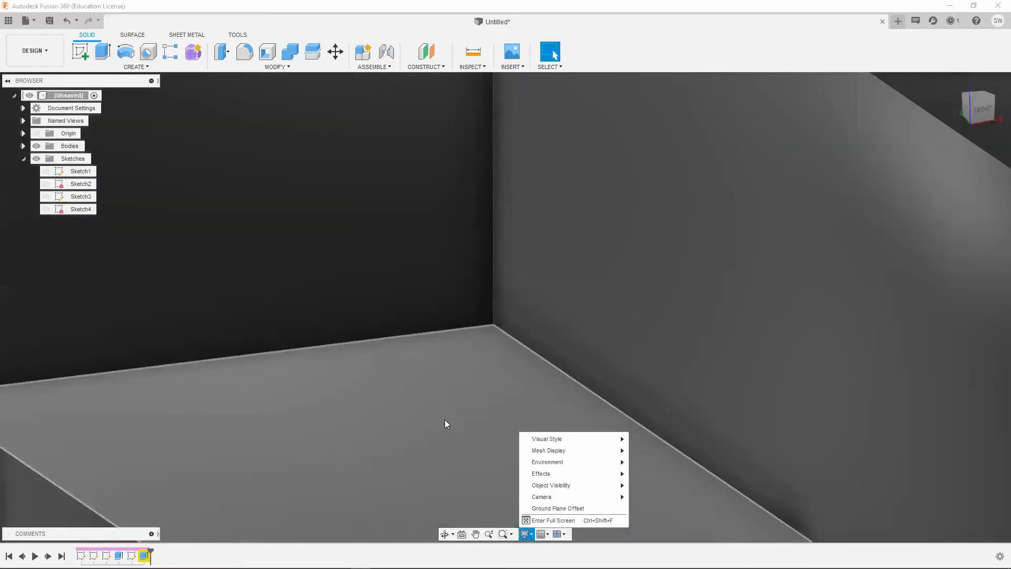
- Set the visual style to Shaded and look over the block without its edge lines
{"action": "left_click", "coordinate": [531, 536]}
{"action": "left_click", "coordinate": [532, 536]}
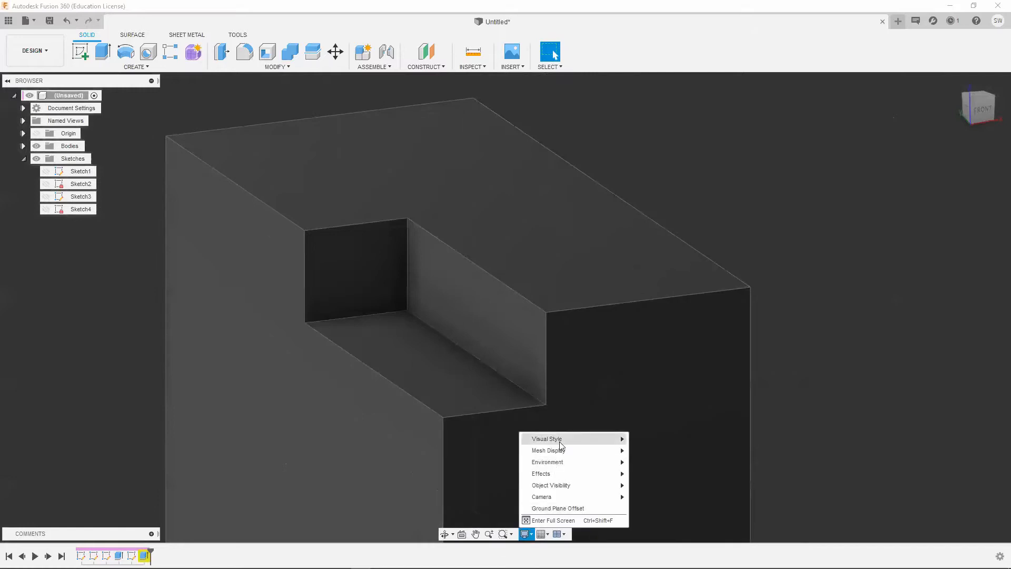
{"action": "mouse_move", "coordinate": [574, 441]}
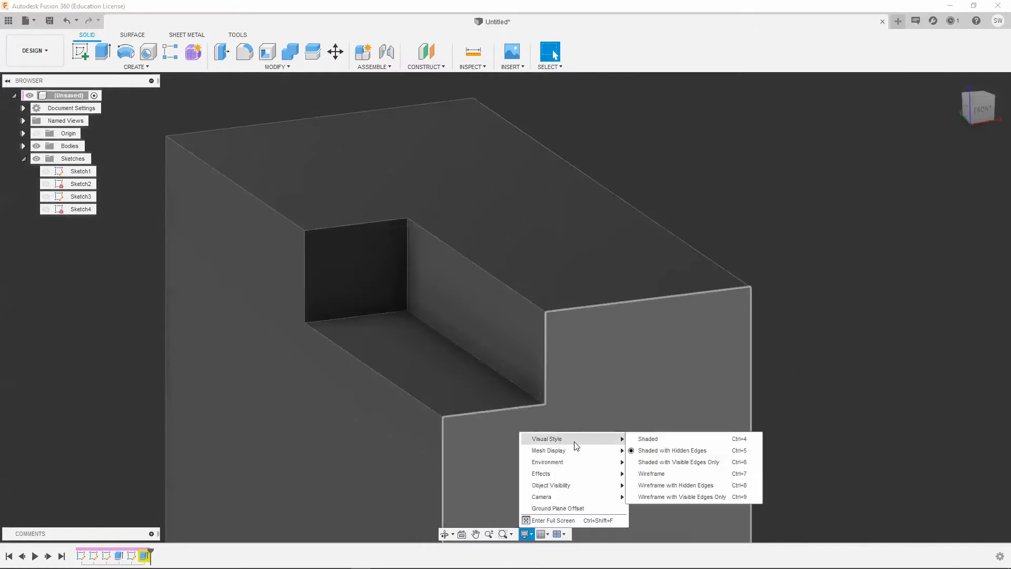
{"action": "left_click", "coordinate": [642, 439]}
{"action": "left_click", "coordinate": [526, 535]}
{"action": "mouse_move", "coordinate": [617, 440]}
{"action": "left_click", "coordinate": [653, 438]}
{"action": "scroll", "coordinate": [570, 383], "scroll_direction": "down", "scroll_amount": 2}
{"action": "middle_click_drag", "start_coordinate": [765, 470], "coordinate": [667, 347]}
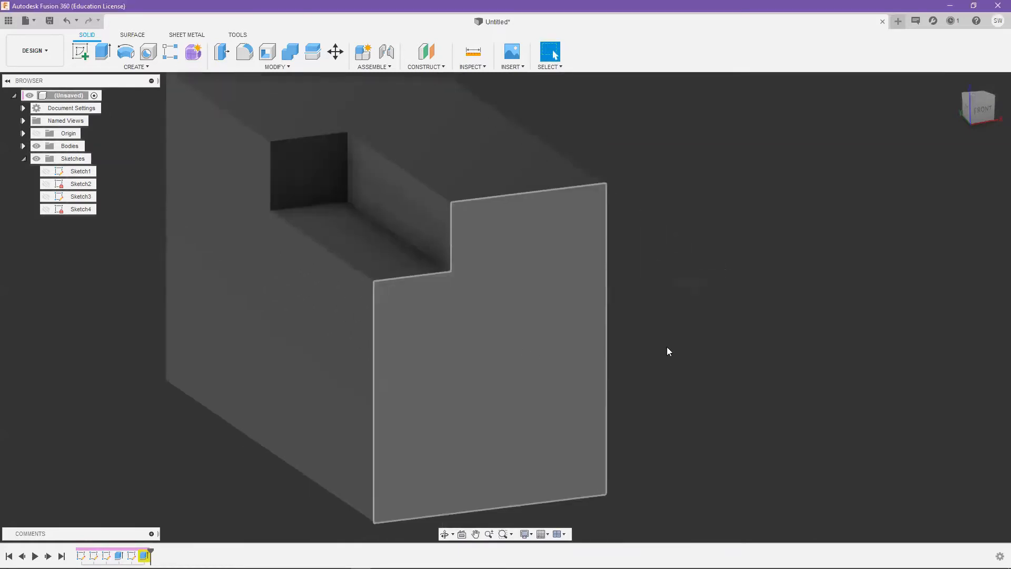
- Set the visual style to Shaded with Hidden Edges
{"action": "left_click", "coordinate": [526, 535]}
{"action": "mouse_move", "coordinate": [571, 440]}
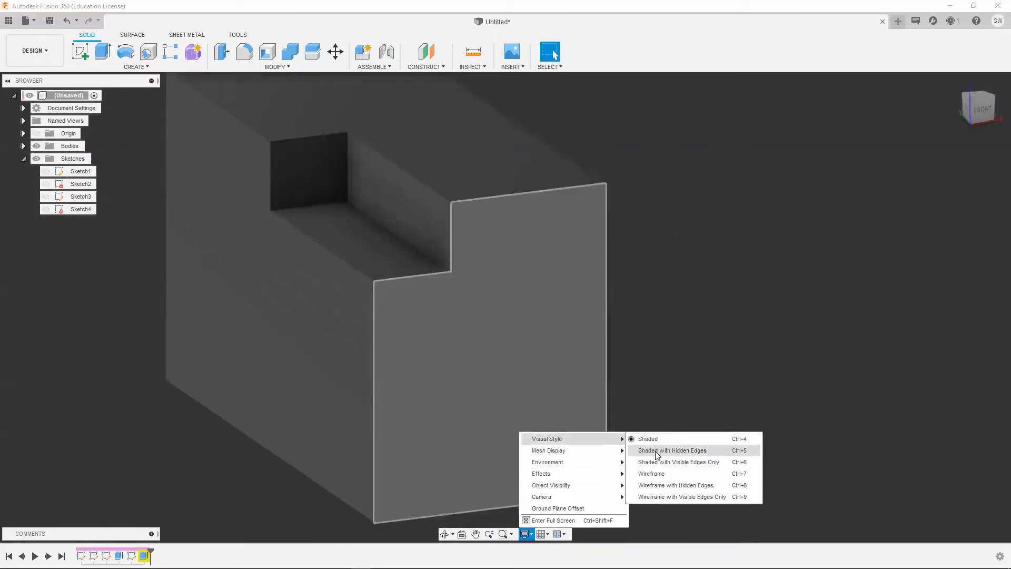
{"action": "left_click", "coordinate": [645, 448]}
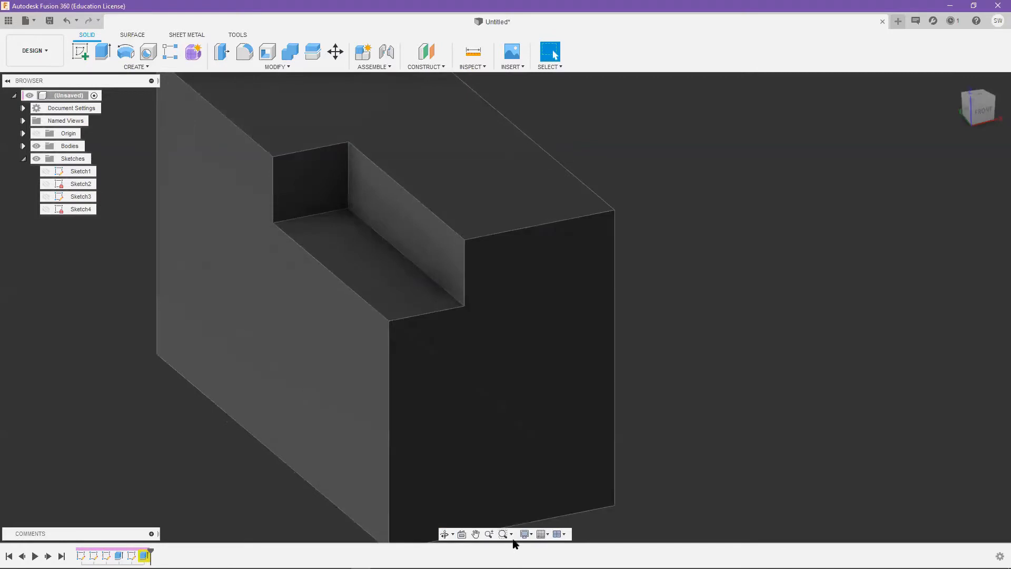
{"action": "left_click", "coordinate": [526, 534]}
{"action": "mouse_move", "coordinate": [551, 452]}
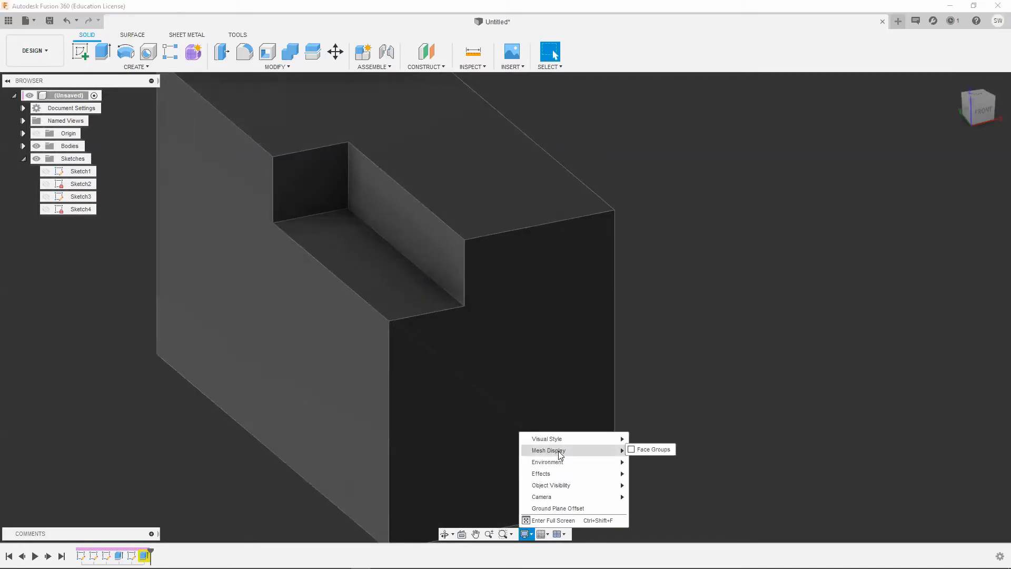
{"action": "left_click", "coordinate": [133, 35]}
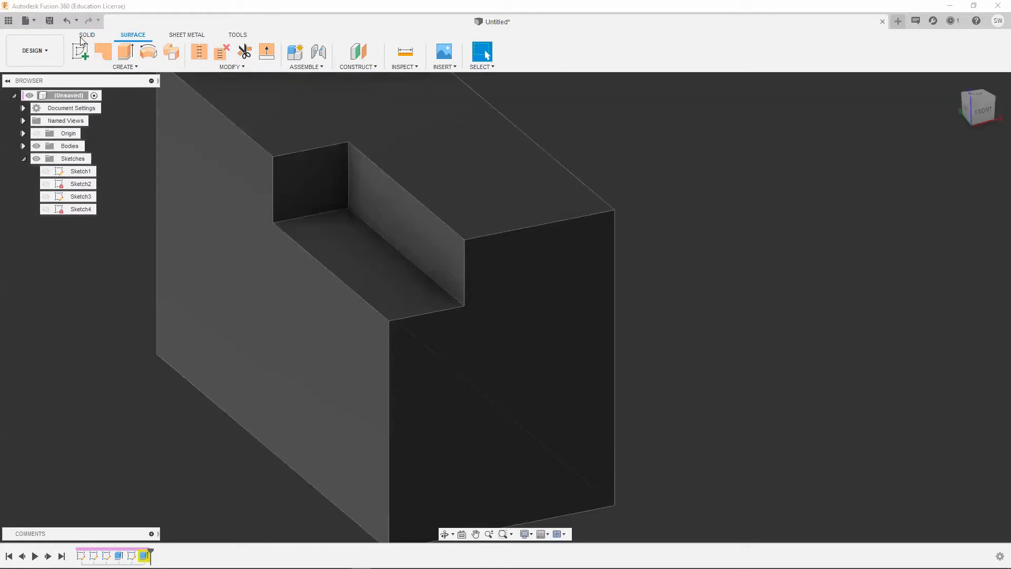
{"action": "left_click", "coordinate": [84, 35]}
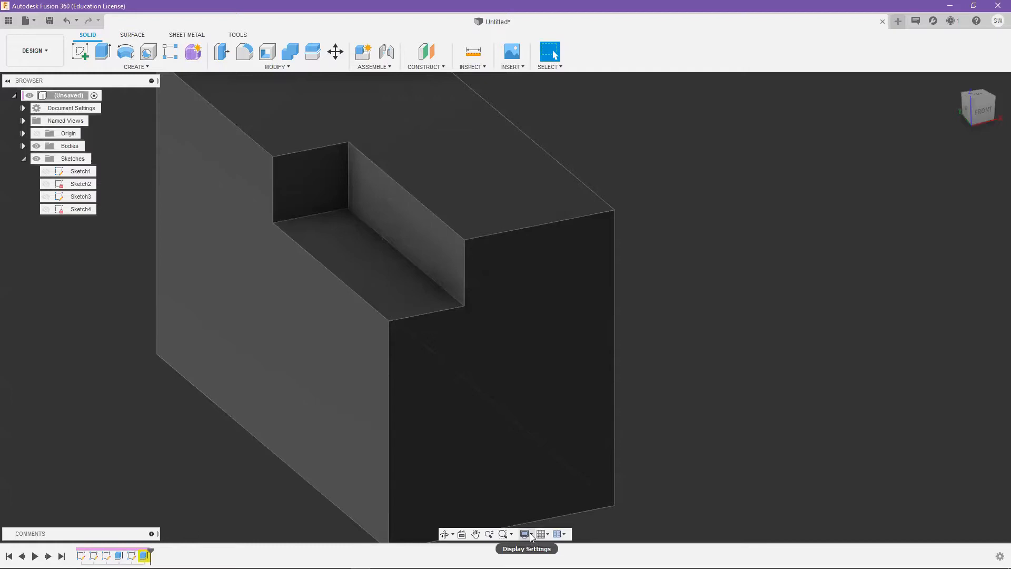
- Set the display environment to Grey Room
{"action": "left_click", "coordinate": [527, 535]}
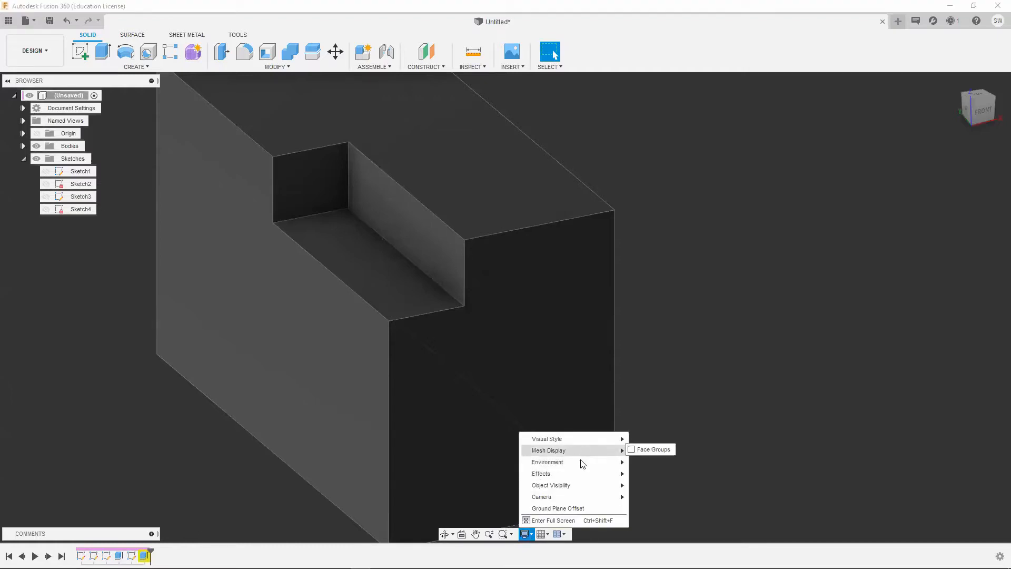
{"action": "mouse_move", "coordinate": [583, 462]}
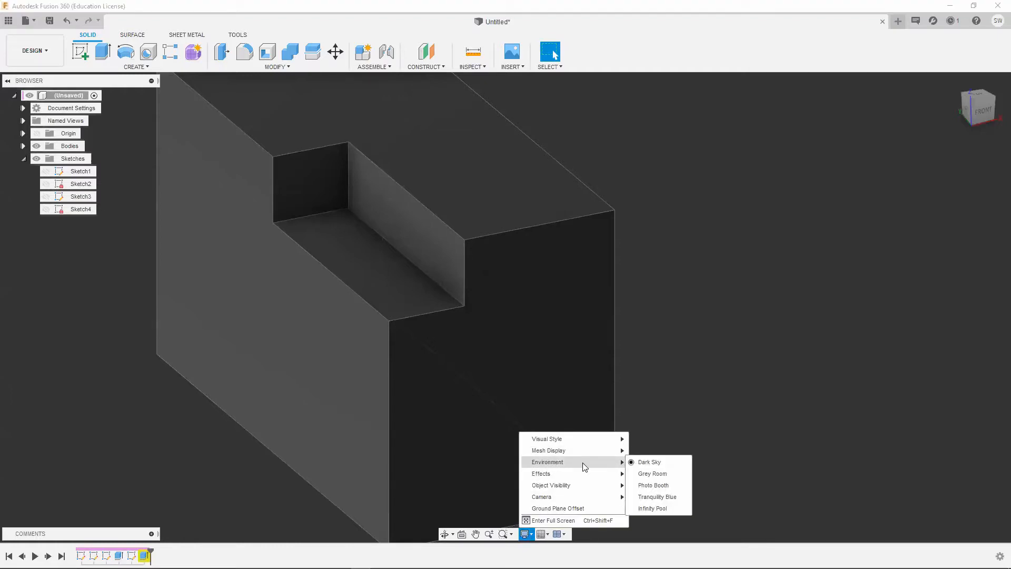
{"action": "left_click", "coordinate": [643, 474]}
- Set the display environment to Dark Sky
{"action": "left_click", "coordinate": [527, 534]}
{"action": "mouse_move", "coordinate": [572, 462]}
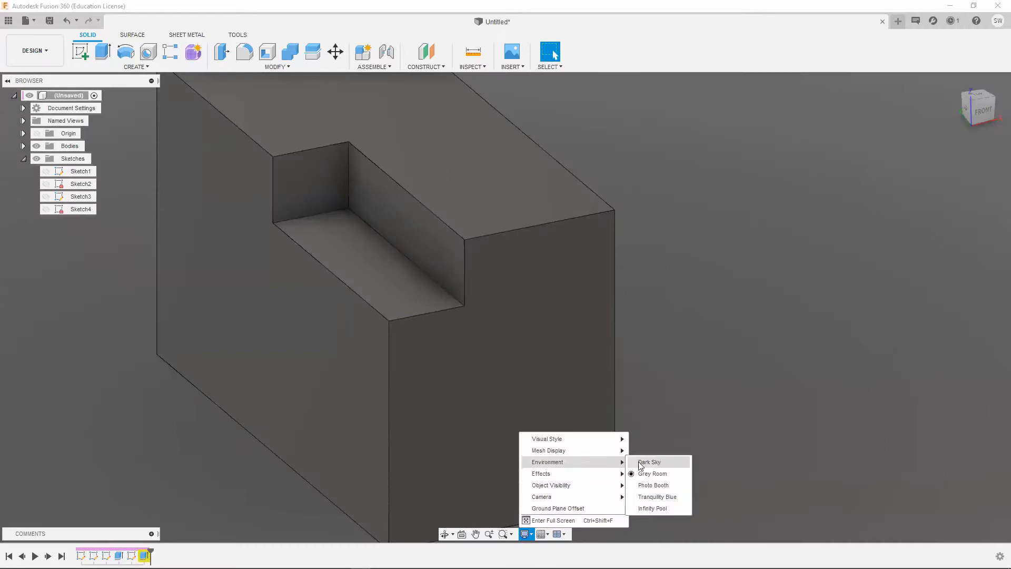
{"action": "left_click", "coordinate": [640, 460]}
- Turn off the Ground Plane effect, turn on the Environment Dome effect, and inspect the block in its surroundings
{"action": "left_click", "coordinate": [527, 535]}
{"action": "mouse_move", "coordinate": [545, 473]}
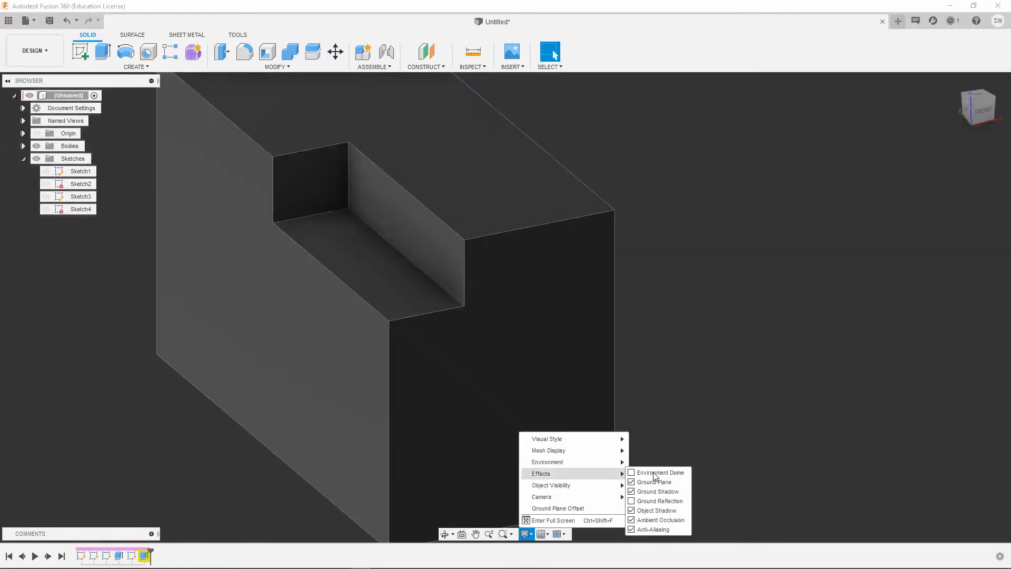
{"action": "left_click", "coordinate": [632, 482]}
{"action": "left_click", "coordinate": [631, 473]}
{"action": "middle_click_drag", "start_coordinate": [636, 472], "coordinate": [523, 465], "text": "shift"}
- Switch the camera to perspective projection and look over the block
{"action": "left_click", "coordinate": [526, 534]}
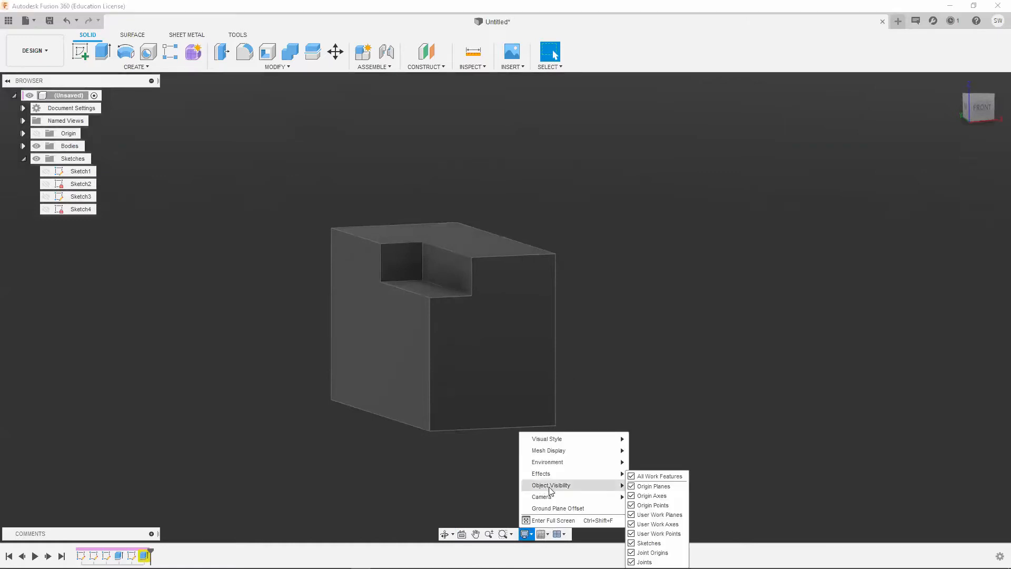
{"action": "mouse_move", "coordinate": [552, 498]}
{"action": "left_click", "coordinate": [653, 508]}
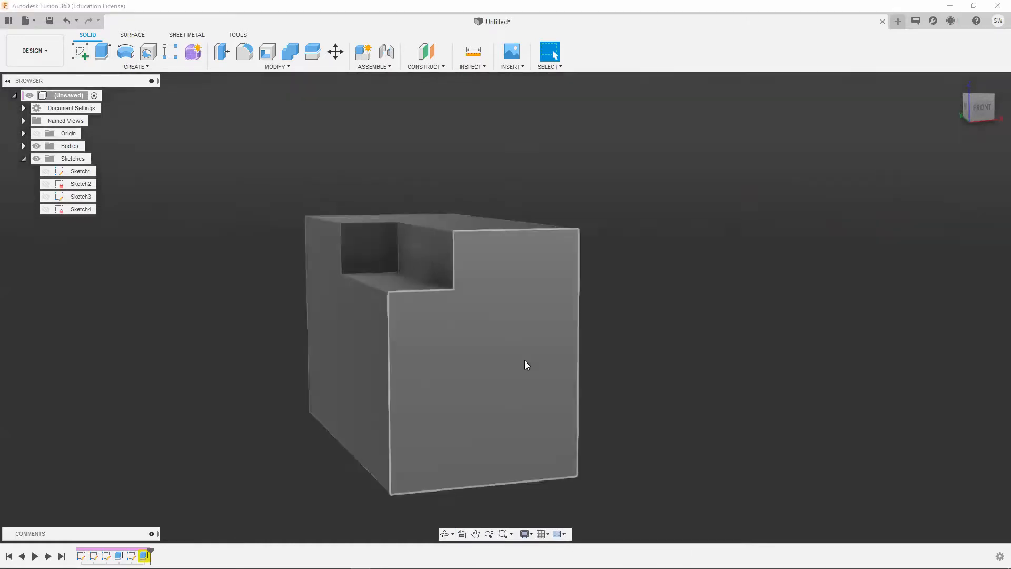
- Set the camera projection to orthographic and look at the block from its notched side
{"action": "left_click", "coordinate": [526, 534]}
{"action": "mouse_move", "coordinate": [562, 496]}
{"action": "left_click", "coordinate": [659, 495]}
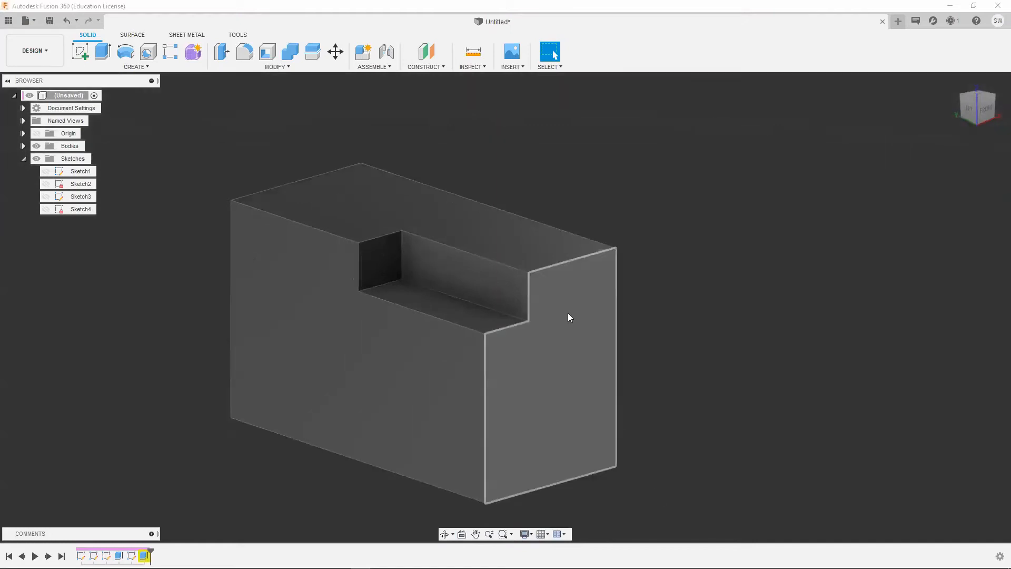
{"action": "scroll", "coordinate": [573, 268], "scroll_direction": "down", "scroll_amount": 3}
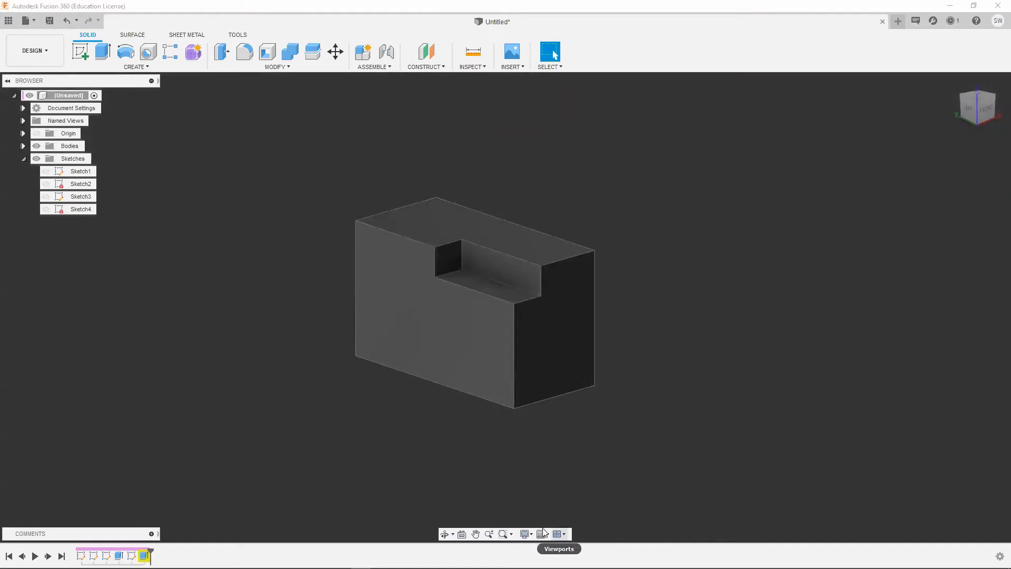
- Start a new sketch on the long side face of the block that the notch cuts into
{"action": "left_click", "coordinate": [146, 553]}
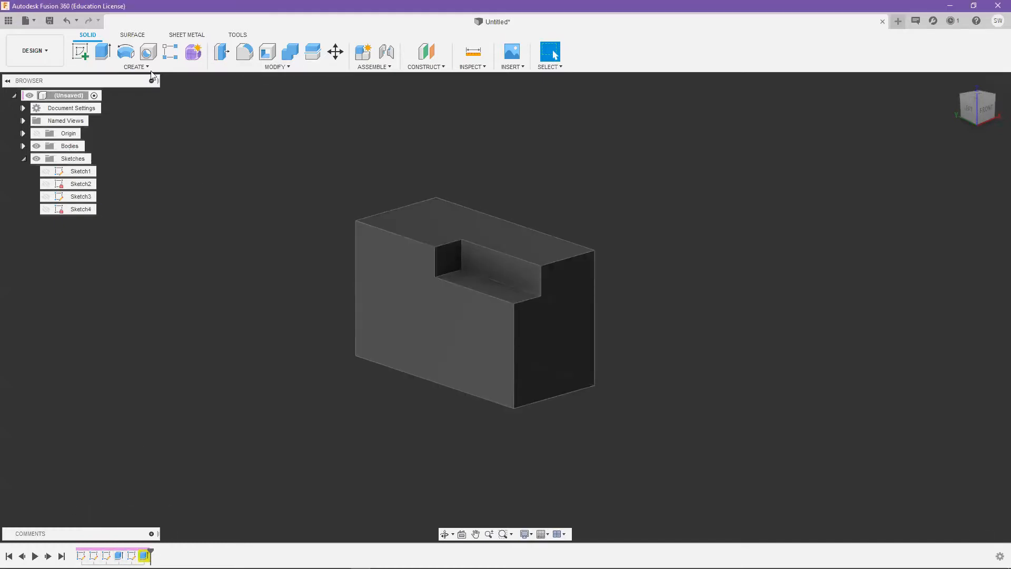
{"action": "left_click", "coordinate": [79, 55]}
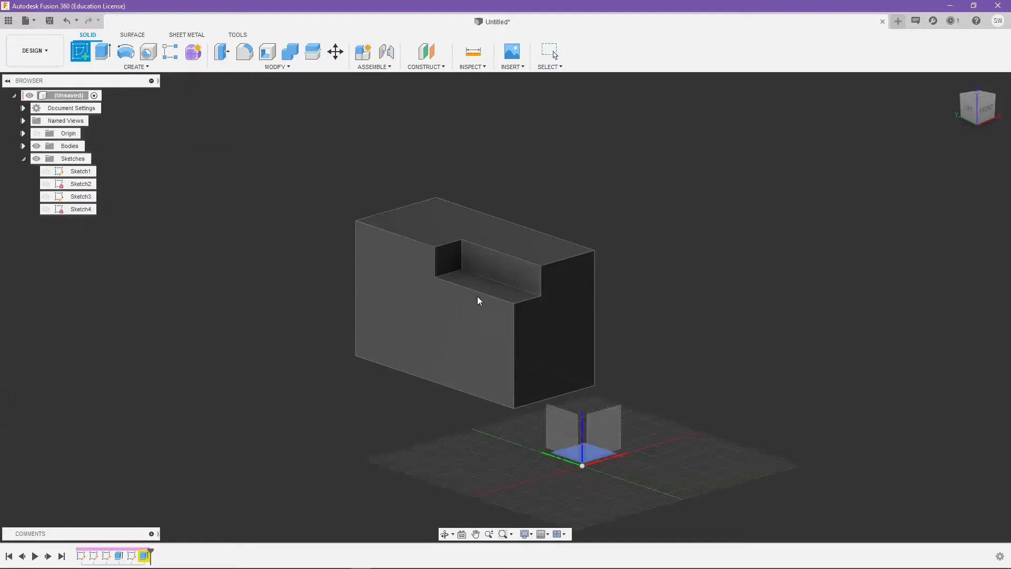
{"action": "left_click", "coordinate": [375, 291]}
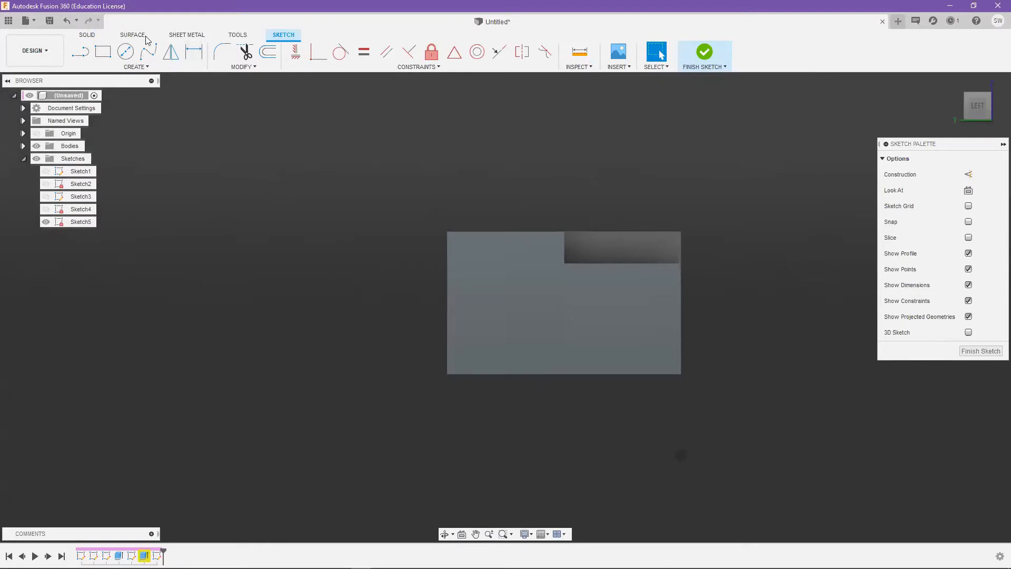
- Sketch a single diagonal line in the empty area beside the block's upper corner, sloping down towards the block
{"action": "left_click", "coordinate": [83, 51]}
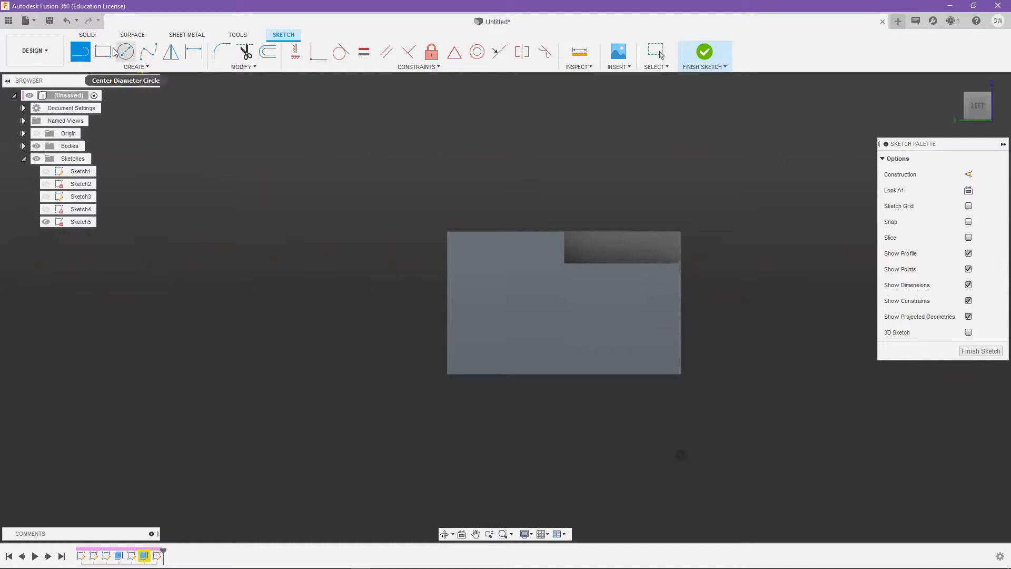
{"action": "left_click", "coordinate": [134, 67]}
{"action": "left_click", "coordinate": [244, 153]}
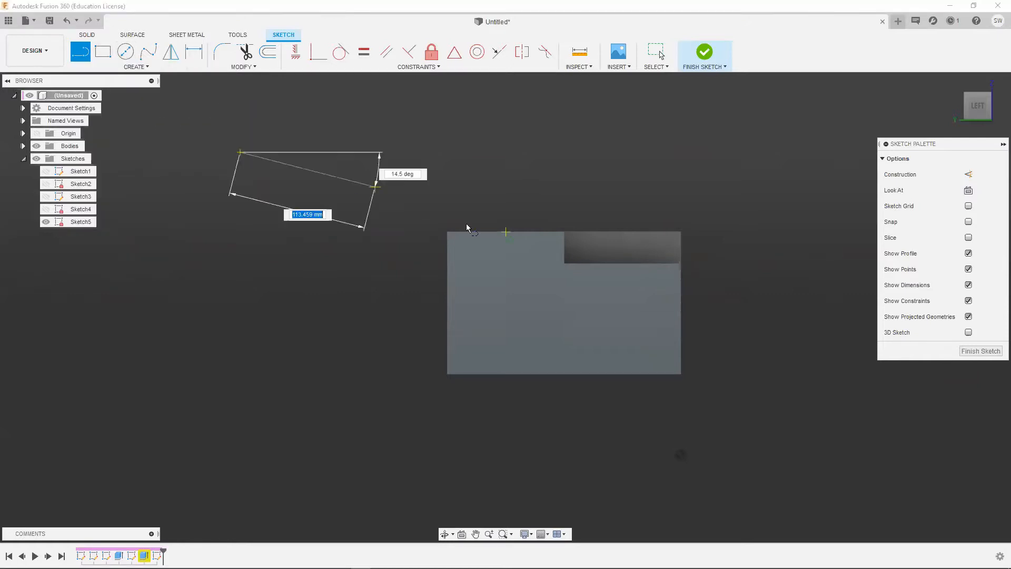
{"action": "left_click", "coordinate": [343, 231]}
{"action": "key", "text": "Escape"}
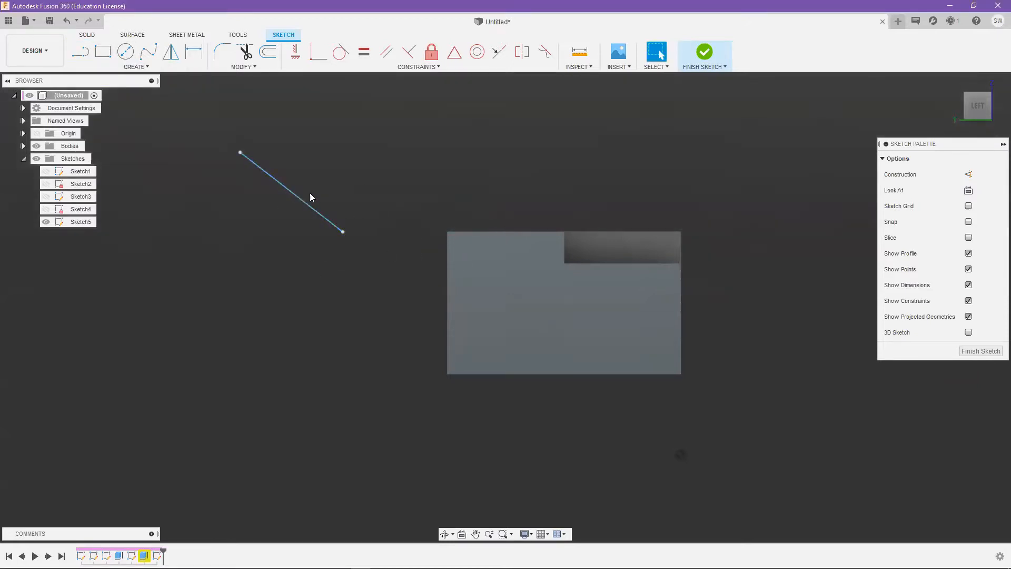
- Dimension the diagonal line's length, accepting the length as drawn
{"action": "key", "text": "d"}
{"action": "left_click", "coordinate": [301, 200]}
{"action": "left_click", "coordinate": [348, 204]}
{"action": "key", "text": "Return"}
- Sketch two more connected lines from the diagonal line's lower endpoint, leaving the outline open
{"action": "key", "text": "l"}
{"action": "left_click", "coordinate": [343, 232]}
{"action": "left_click", "coordinate": [303, 284]}
{"action": "left_click", "coordinate": [225, 224]}
{"action": "key", "text": "Escape"}
- Delete all the lines drawn beside the block and finish the sketch
{"action": "left_click_drag", "start_coordinate": [208, 285], "coordinate": [399, 101]}
{"action": "key", "text": "Delete"}
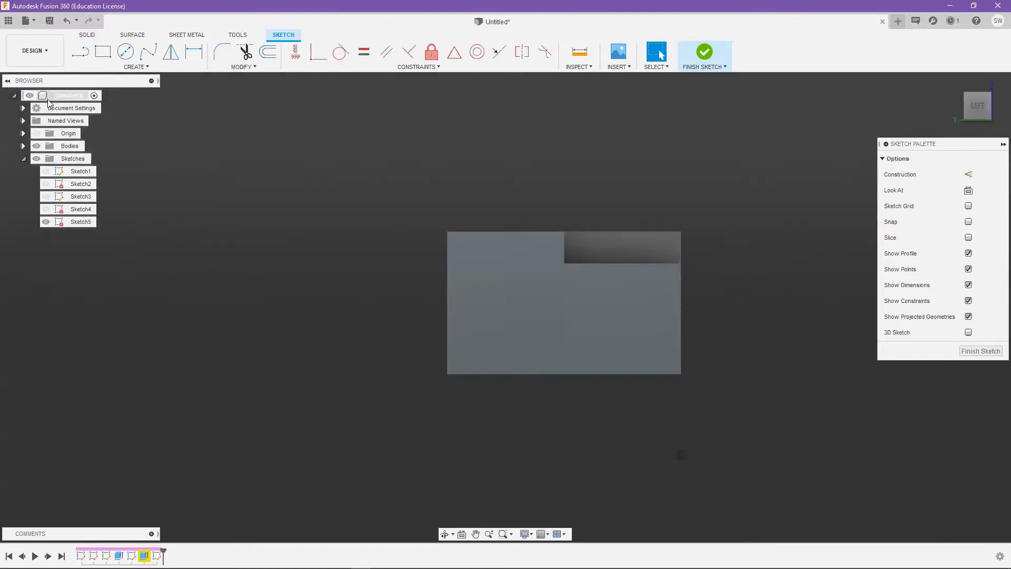
{"action": "left_click", "coordinate": [701, 63]}
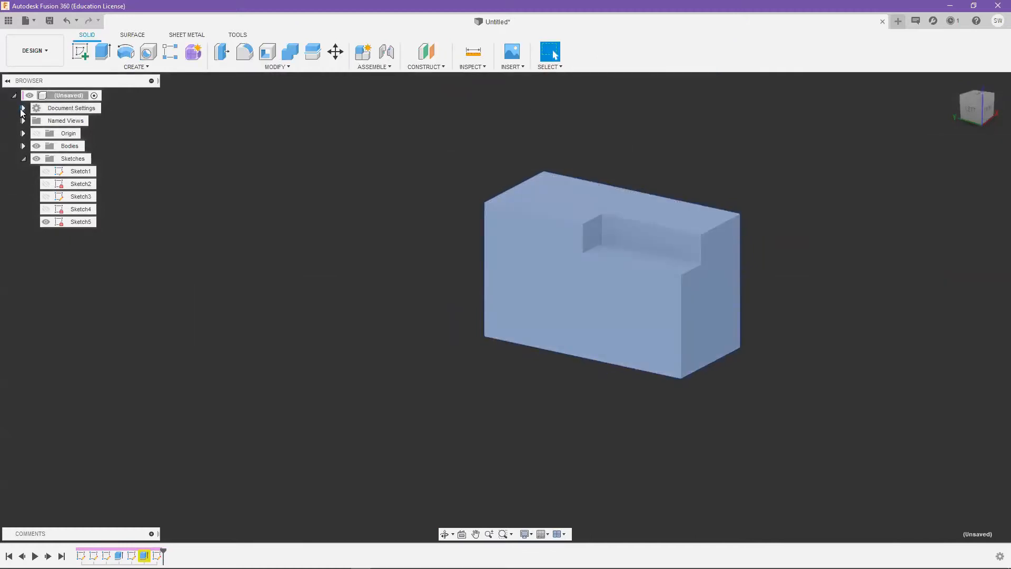
- Open the document's unit settings, try Meter and Centimeter as the unit type, and cancel the change
{"action": "left_click", "coordinate": [23, 109]}
{"action": "left_click", "coordinate": [96, 121]}
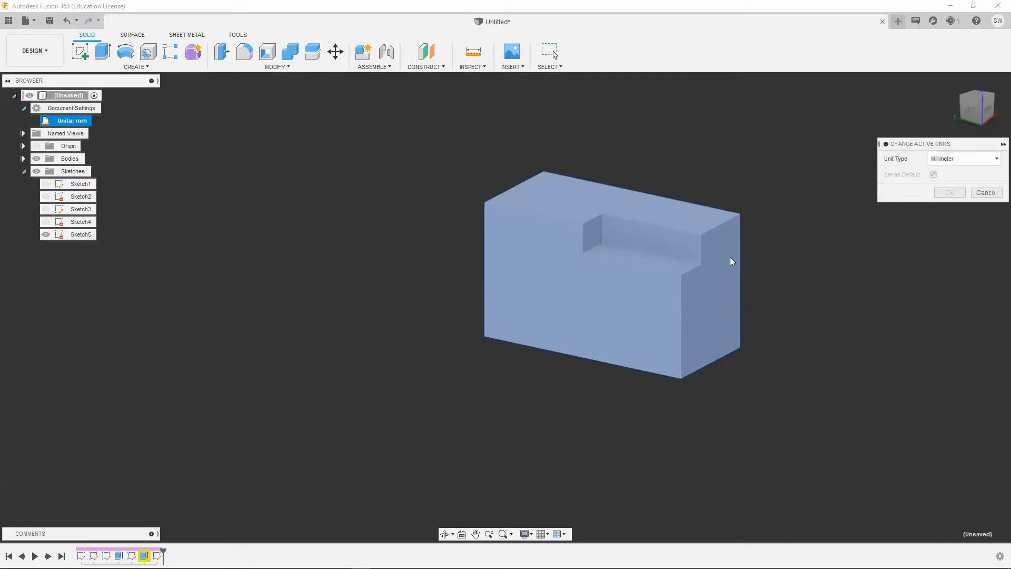
{"action": "key", "text": "Down"}
{"action": "key", "text": "Down"}
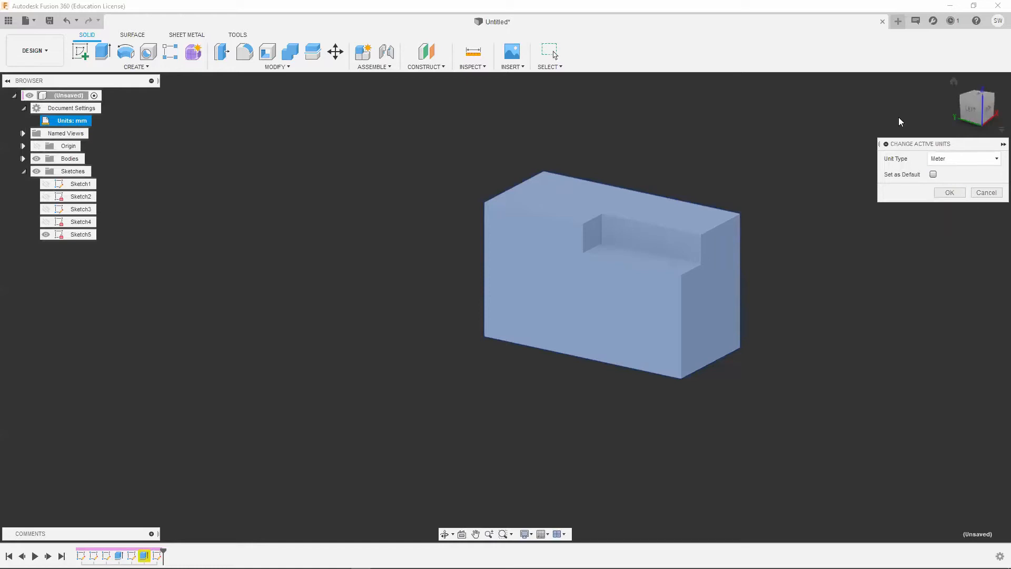
{"action": "left_click", "coordinate": [964, 159]}
{"action": "left_click", "coordinate": [932, 181]}
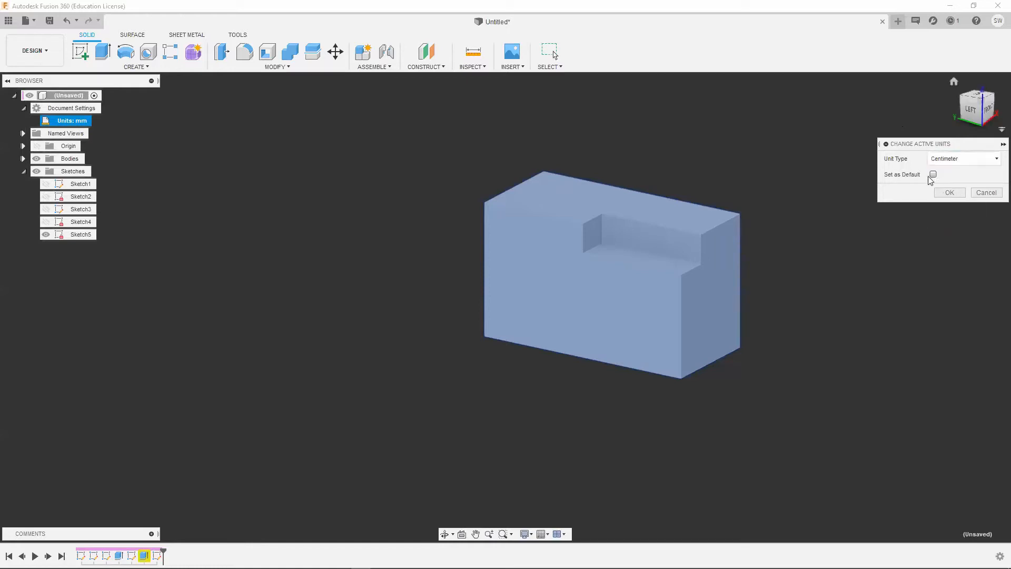
{"action": "left_click", "coordinate": [964, 158]}
{"action": "left_click", "coordinate": [943, 170]}
{"action": "key", "text": "Escape"}
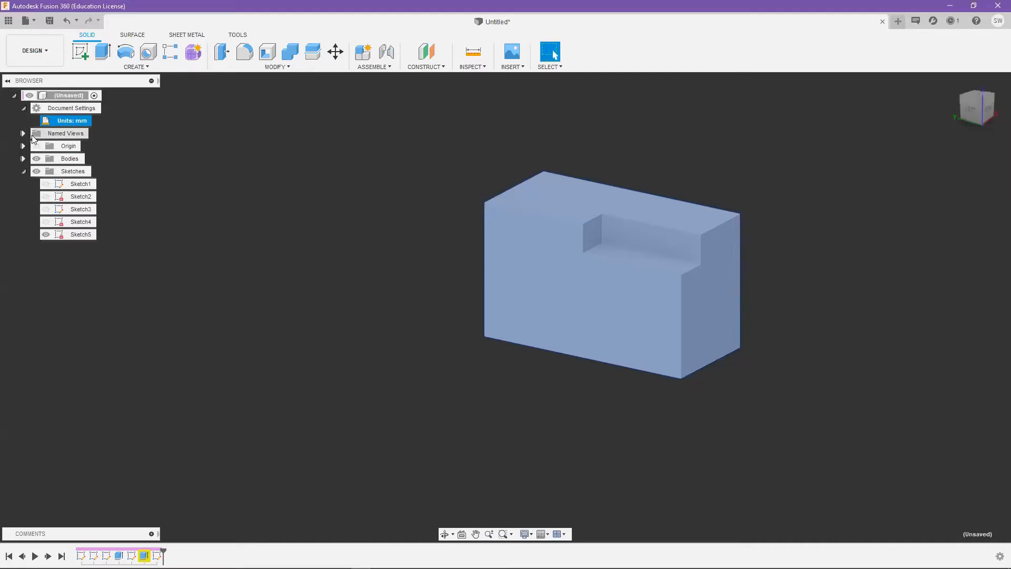
- Expand the named views and show the block in the saved Top, Front and Right views
{"action": "left_click", "coordinate": [23, 133]}
{"action": "left_click", "coordinate": [62, 146]}
{"action": "left_click", "coordinate": [66, 159]}
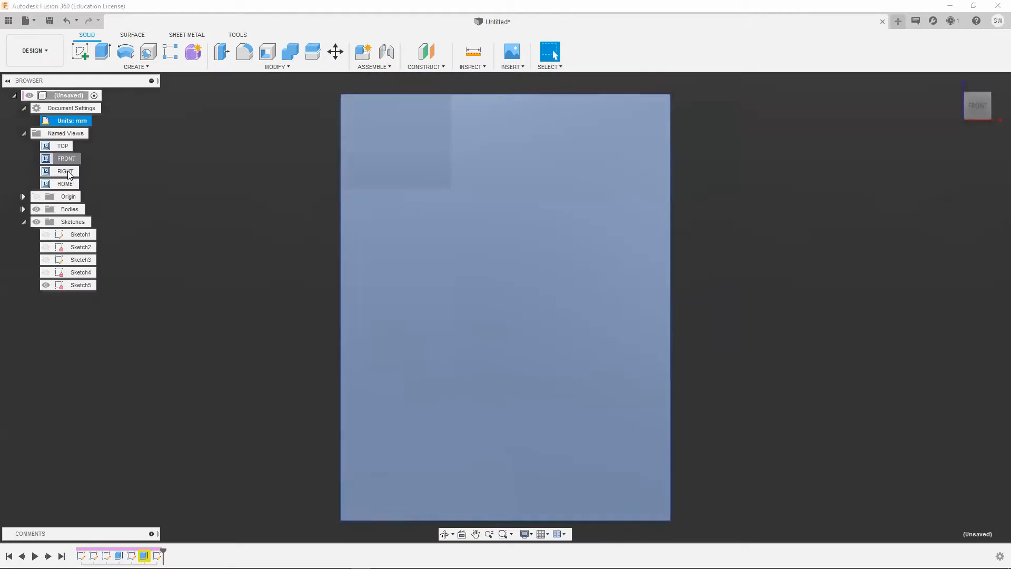
{"action": "left_click", "coordinate": [72, 172]}
- Create a new named view of the block and update it to the current view showing the notch
{"action": "right_click", "coordinate": [64, 134]}
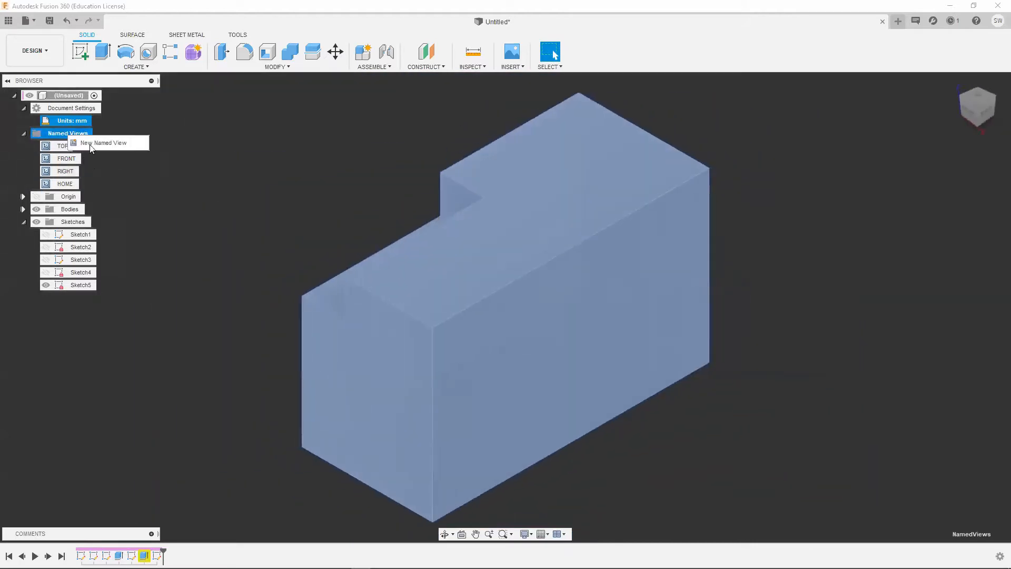
{"action": "left_click", "coordinate": [126, 142]}
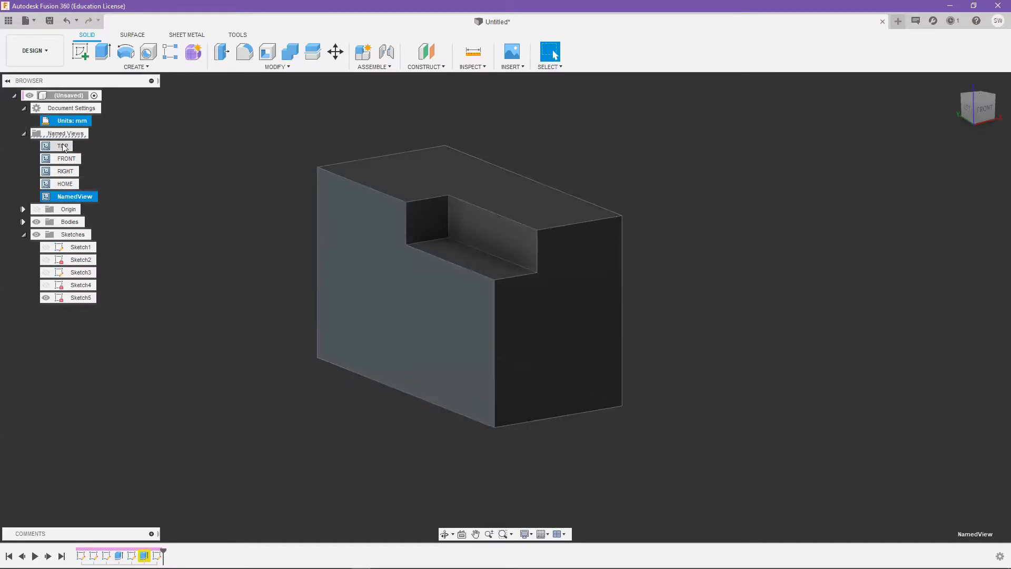
{"action": "right_click", "coordinate": [78, 198]}
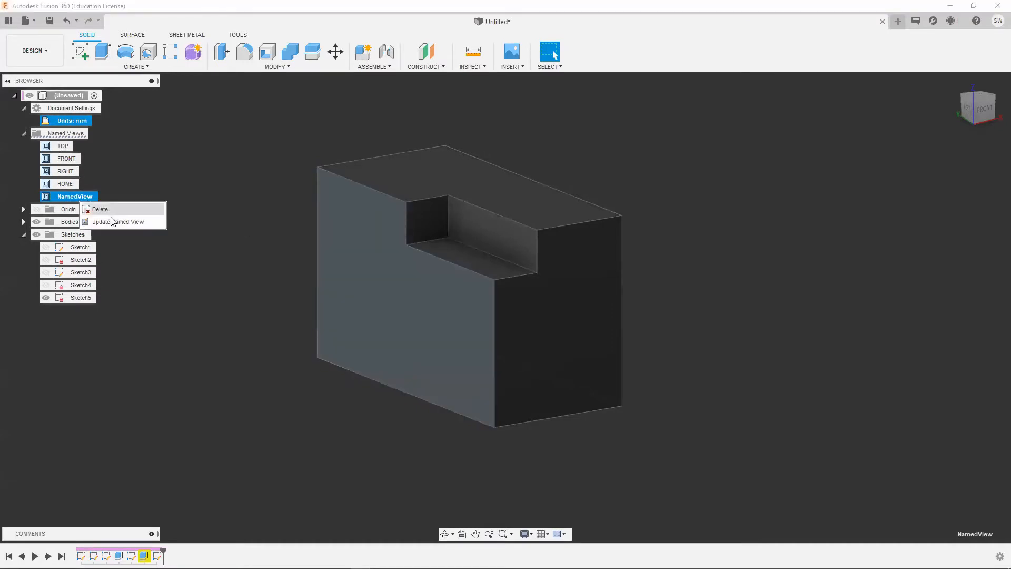
{"action": "left_click", "coordinate": [121, 222]}
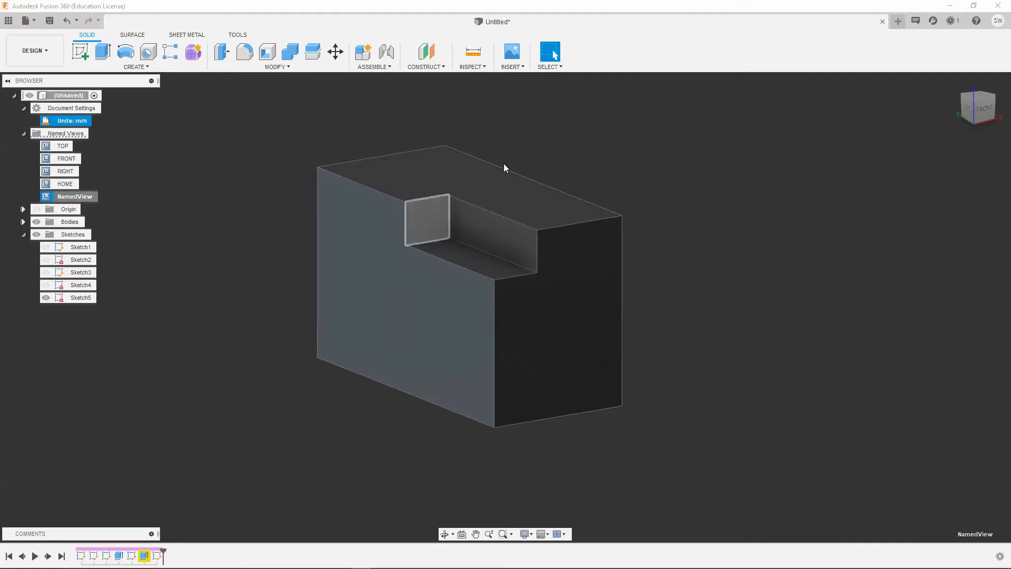
- Recall the new named view and the preset Home view, and orbit the block to compare orientations
{"action": "scroll", "coordinate": [505, 146], "scroll_direction": "down", "scroll_amount": 1}
{"action": "middle_click_drag", "start_coordinate": [506, 146], "coordinate": [481, 168]}
{"action": "left_click", "coordinate": [65, 196]}
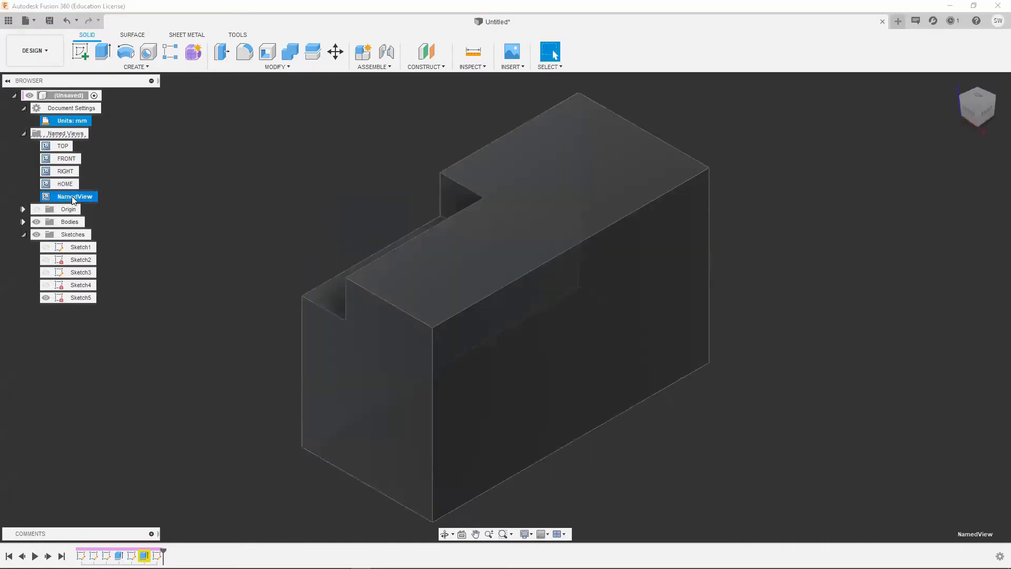
{"action": "left_click", "coordinate": [72, 197]}
{"action": "left_click", "coordinate": [67, 184]}
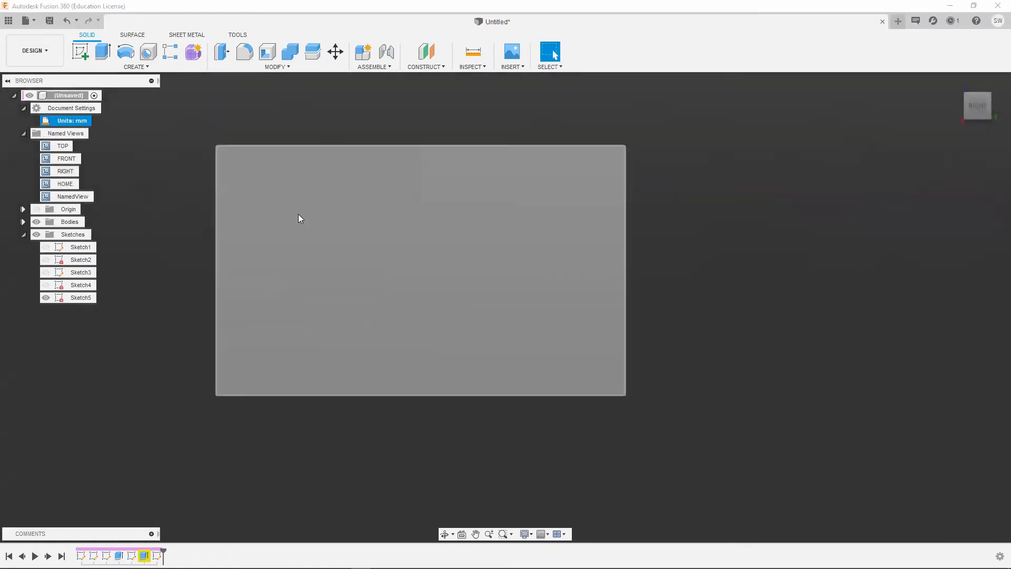
{"action": "middle_click_drag", "start_coordinate": [299, 214], "coordinate": [379, 215], "text": "shift"}
{"action": "scroll", "coordinate": [379, 215], "scroll_direction": "down", "scroll_amount": 2}
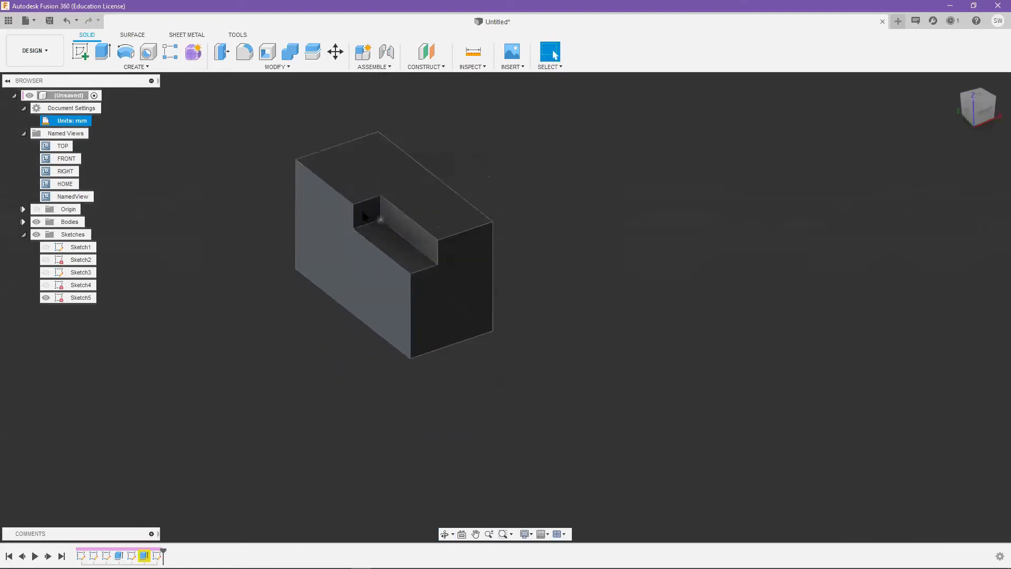
- Collapse the named views, make the origin planes and axes visible, and check the origin's contents
{"action": "left_click", "coordinate": [24, 134]}
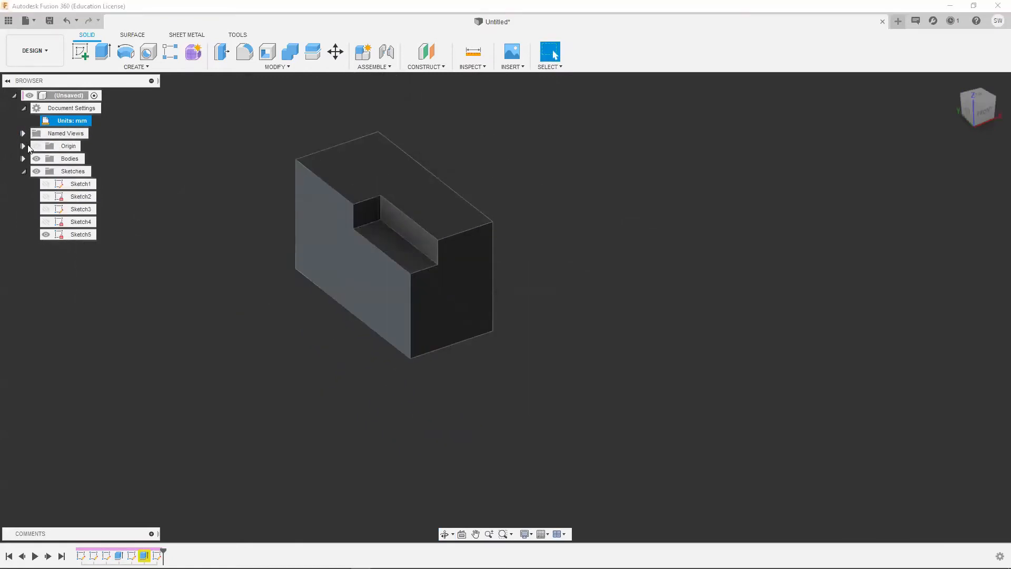
{"action": "left_click", "coordinate": [23, 146]}
{"action": "left_click", "coordinate": [23, 146]}
{"action": "left_click", "coordinate": [37, 146]}
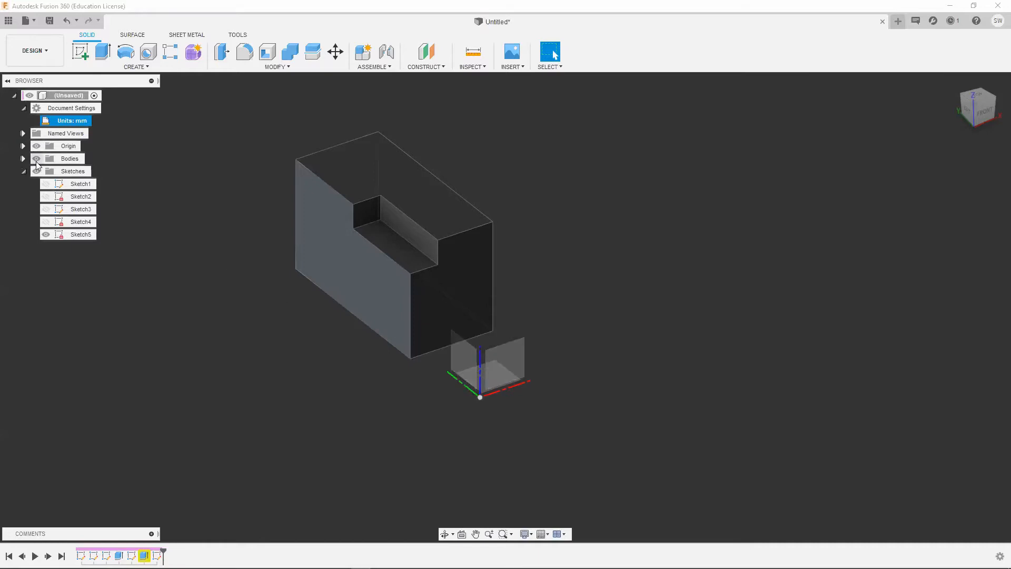
{"action": "left_click", "coordinate": [23, 145]}
{"action": "left_click", "coordinate": [23, 146]}
- Check the Bodies folder and select the block's top face to see which body it belongs to
{"action": "left_click", "coordinate": [22, 159]}
{"action": "left_click", "coordinate": [377, 196]}
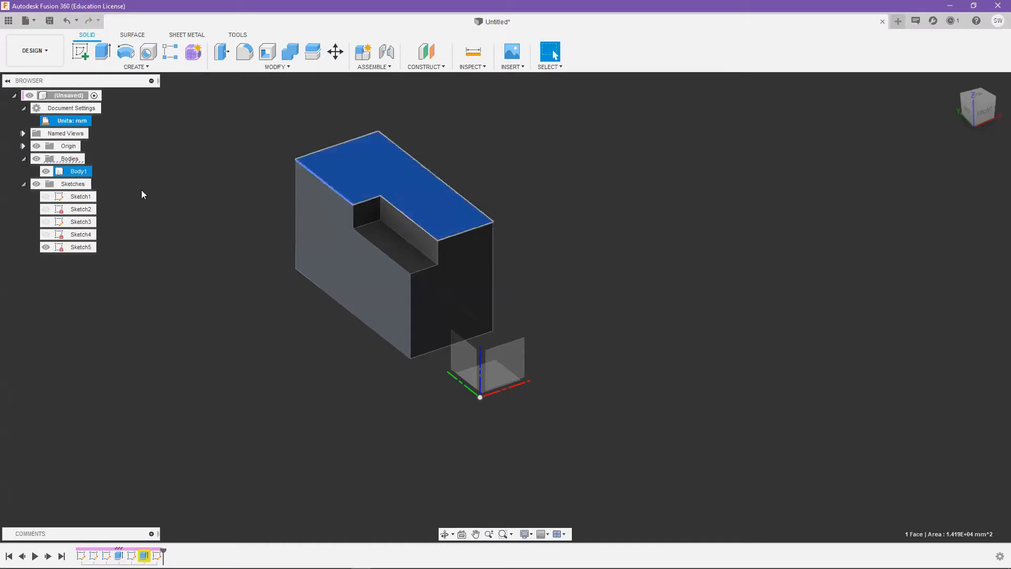
{"action": "left_click", "coordinate": [22, 159]}
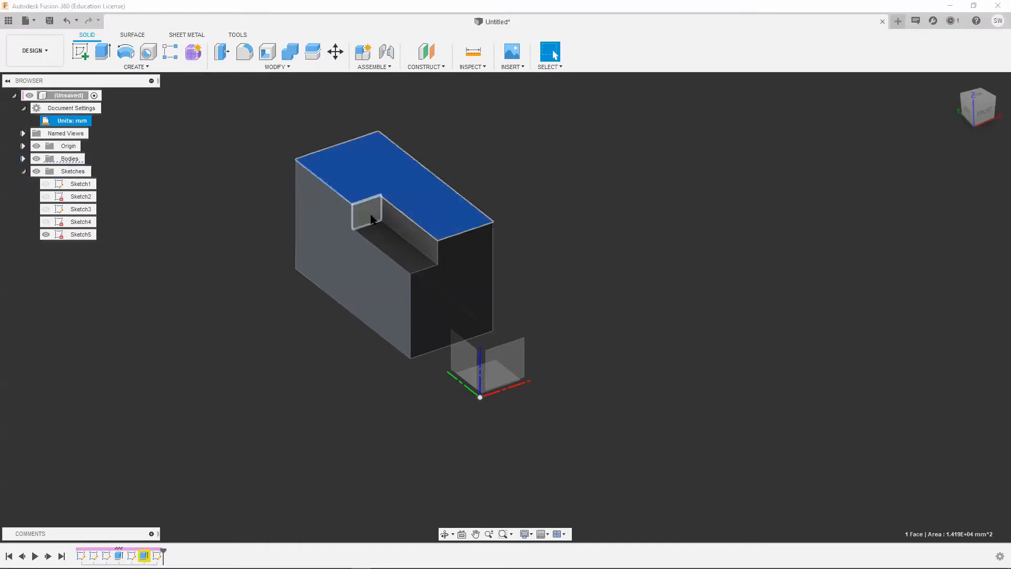
- Select Sketch1 to locate its profiles in the model, and clear the selection
{"action": "middle_click_drag", "start_coordinate": [395, 230], "coordinate": [393, 268], "text": "shift"}
{"action": "left_click", "coordinate": [76, 184]}
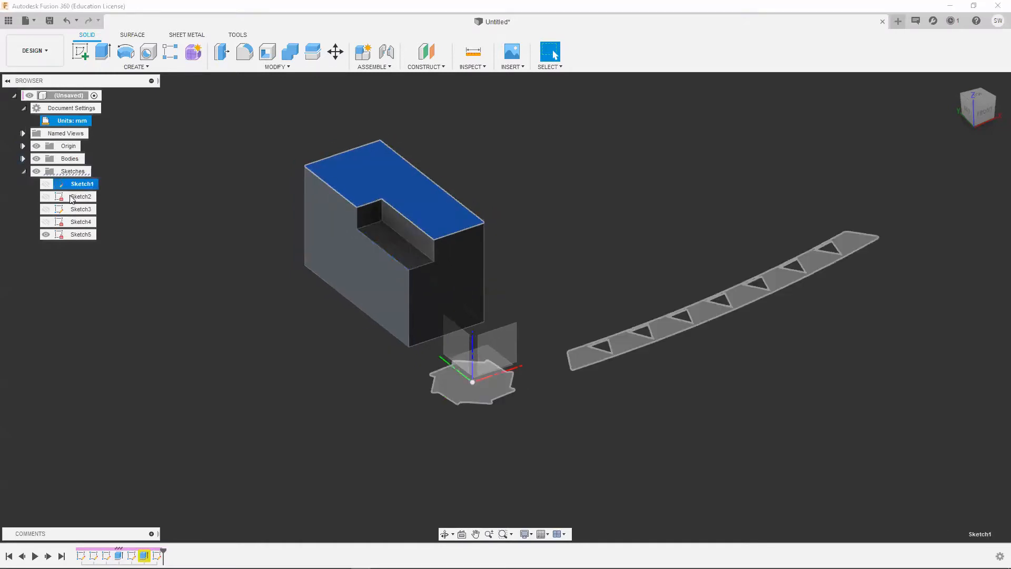
{"action": "left_click", "coordinate": [191, 141]}
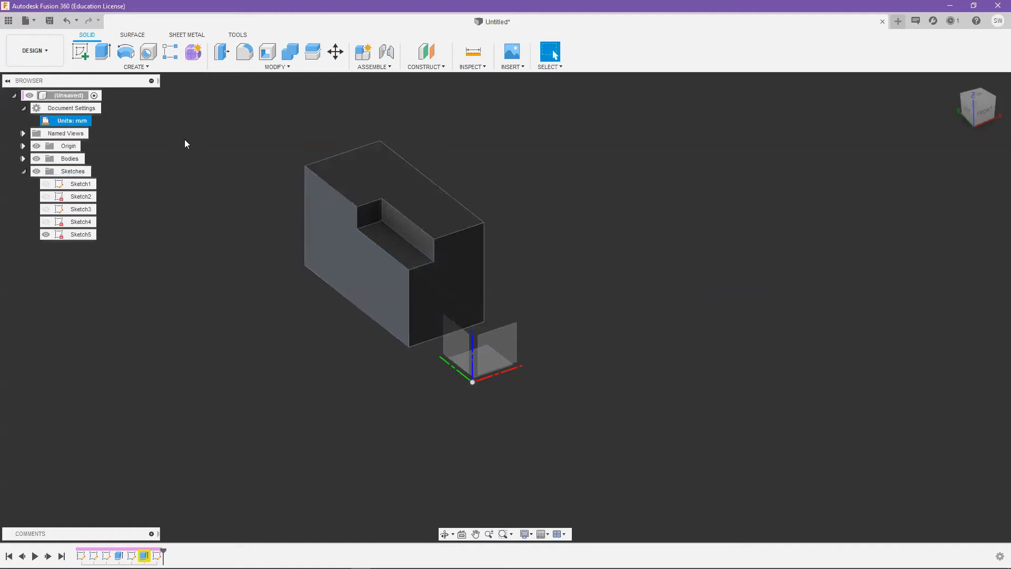
- Make Sketch1 and Sketch2 visible
{"action": "scroll", "coordinate": [442, 214], "scroll_direction": "down", "scroll_amount": 5}
{"action": "middle_click_drag", "start_coordinate": [441, 214], "coordinate": [393, 304], "text": "shift"}
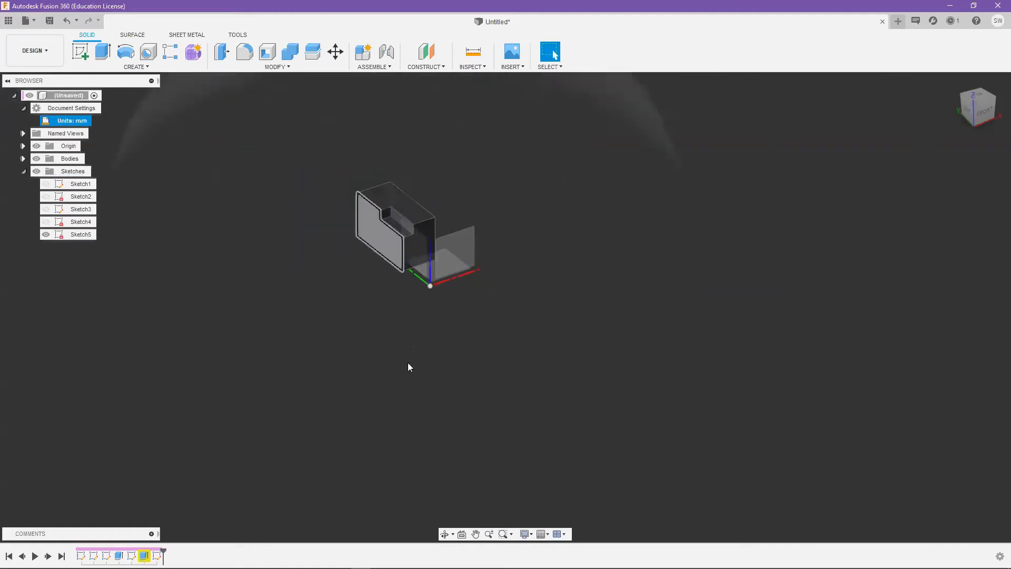
{"action": "scroll", "coordinate": [131, 394], "scroll_direction": "up", "scroll_amount": 3}
{"action": "left_click", "coordinate": [46, 184]}
{"action": "left_click", "coordinate": [46, 196]}
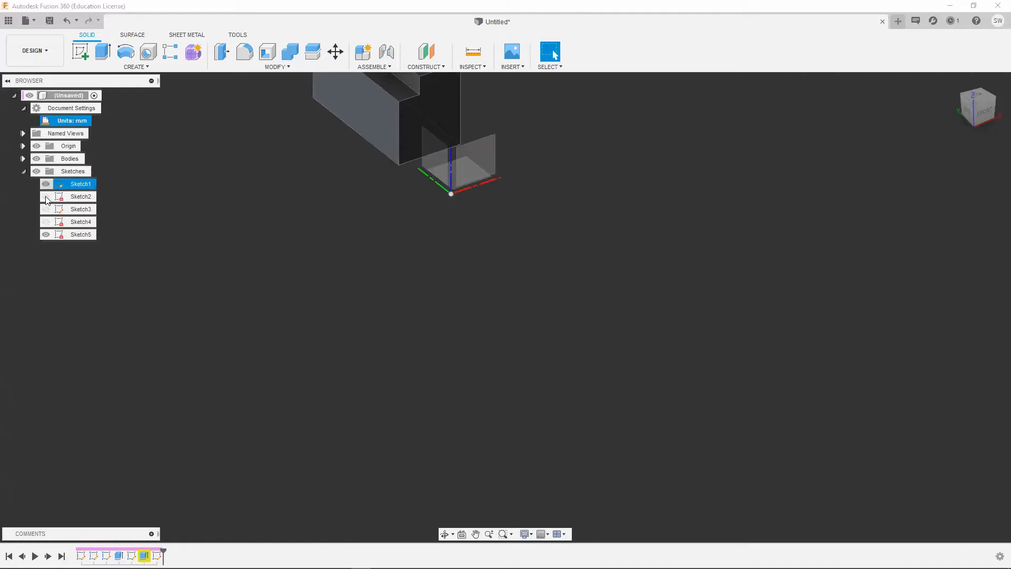
- Roll the timeline back to just after Sketch2 and inspect the visible sketch profiles from the top
{"action": "left_click_drag", "start_coordinate": [163, 548], "coordinate": [100, 550]}
{"action": "left_click", "coordinate": [554, 54]}
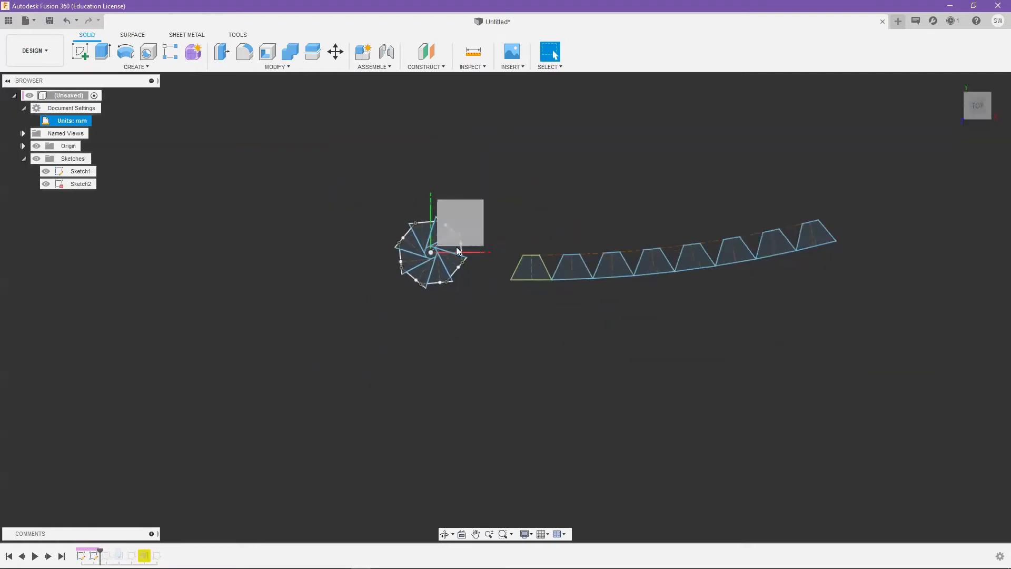
{"action": "scroll", "coordinate": [417, 251], "scroll_direction": "up", "scroll_amount": 3}
{"action": "middle_click_drag", "start_coordinate": [386, 252], "coordinate": [368, 274]}
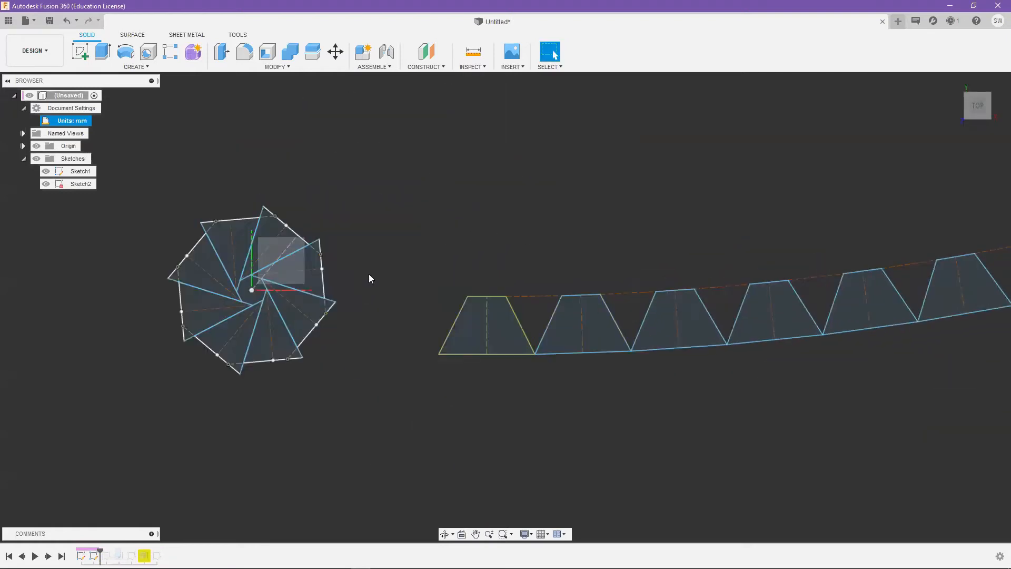
- Move the upper-left corner point of the circular sketch pattern slightly to rotate and reshape it, and compare it with the trapezoid row
{"action": "scroll", "coordinate": [265, 238], "scroll_direction": "down", "scroll_amount": 2}
{"action": "scroll", "coordinate": [237, 241], "scroll_direction": "up", "scroll_amount": 2}
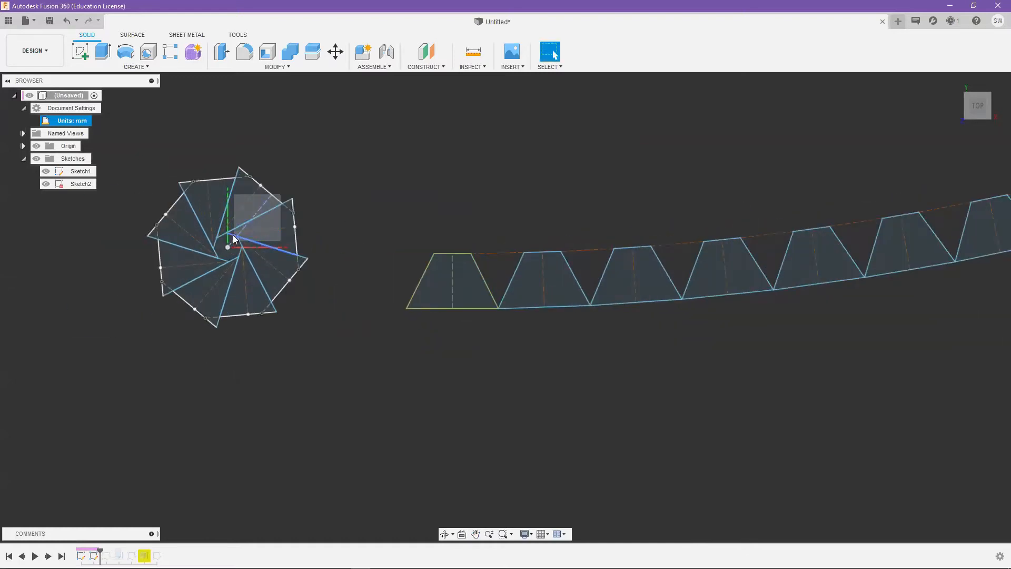
{"action": "scroll", "coordinate": [406, 206], "scroll_direction": "down", "scroll_amount": 2}
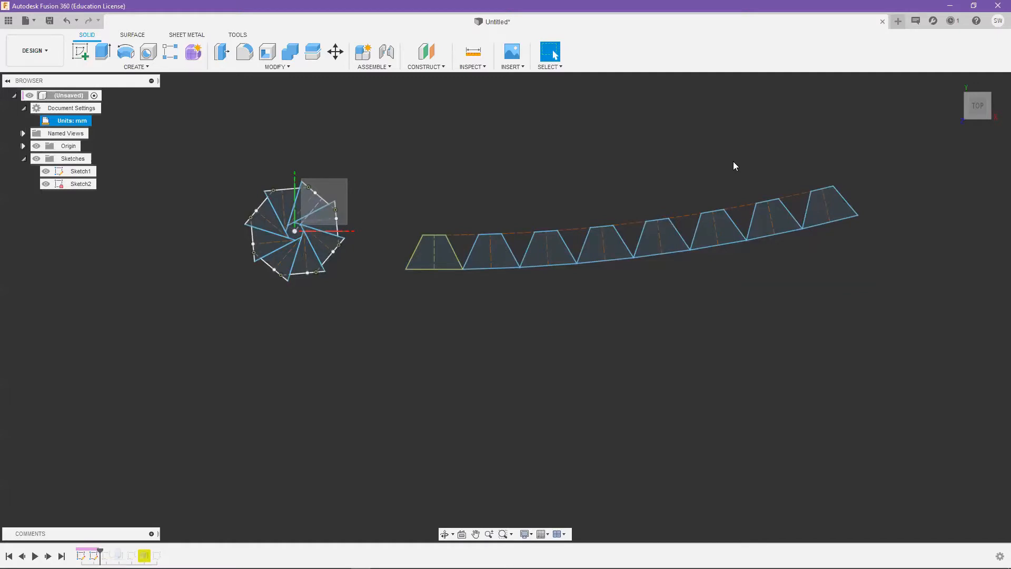
{"action": "scroll", "coordinate": [316, 178], "scroll_direction": "up", "scroll_amount": 2}
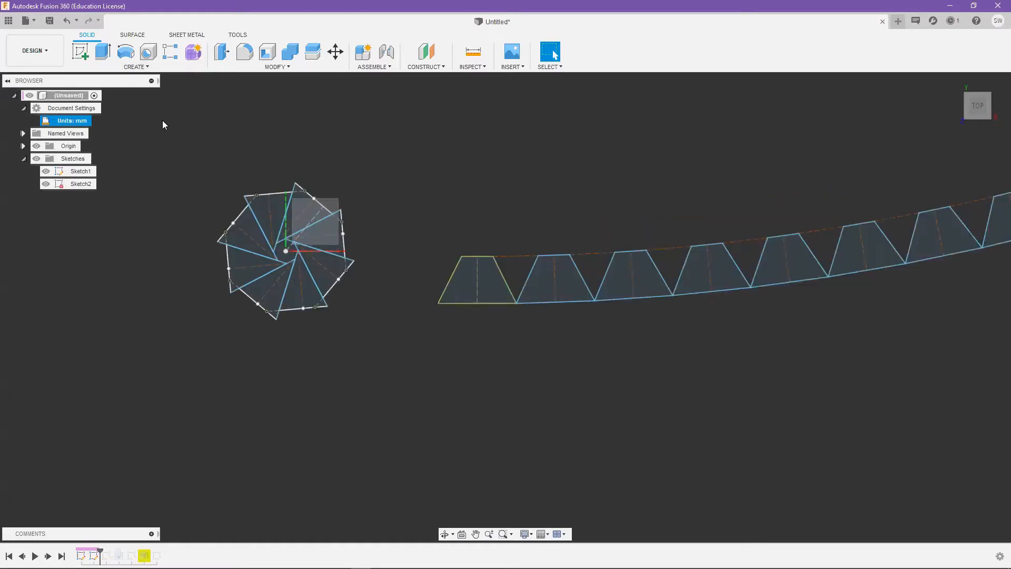
{"action": "mouse_move", "coordinate": [242, 194]}
{"action": "left_mouse_down"}
{"action": "mouse_move", "coordinate": [208, 199]}
{"action": "mouse_move", "coordinate": [242, 198]}
{"action": "mouse_move", "coordinate": [213, 197]}
{"action": "mouse_move", "coordinate": [228, 198]}
{"action": "left_mouse_up"}
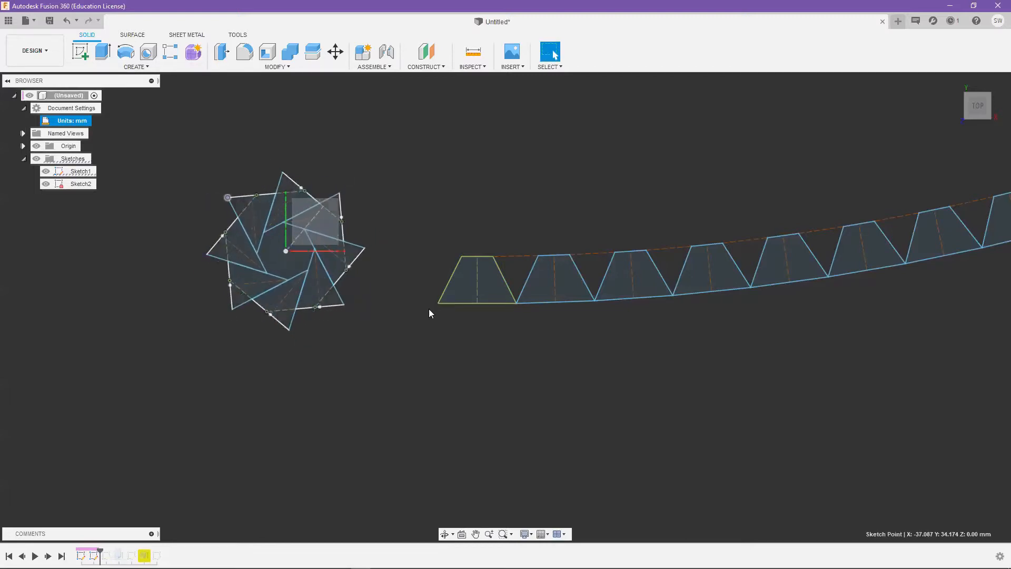
{"action": "scroll", "coordinate": [506, 208], "scroll_direction": "down", "scroll_amount": 3}
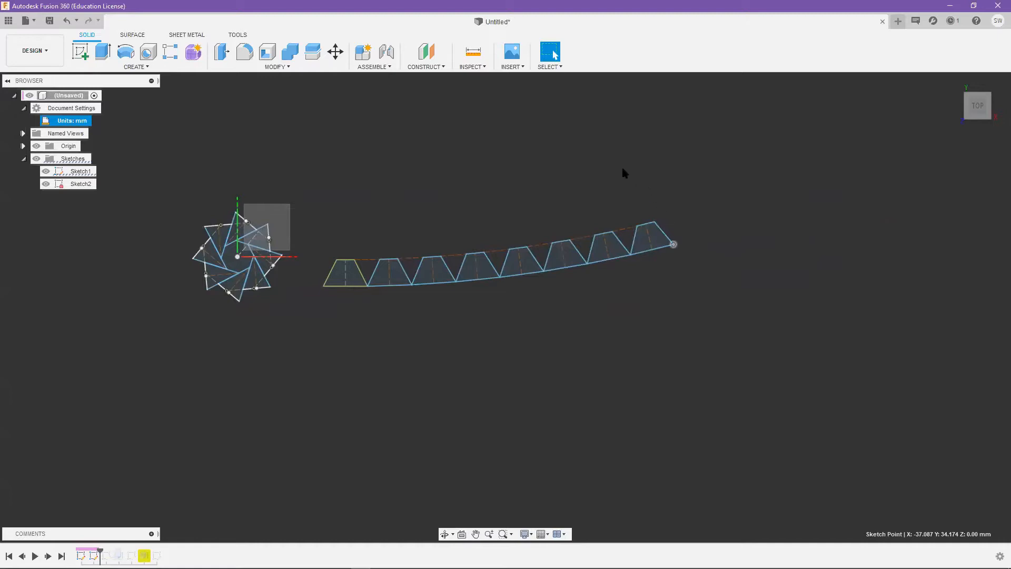
{"action": "scroll", "coordinate": [392, 158], "scroll_direction": "down", "scroll_amount": 1}
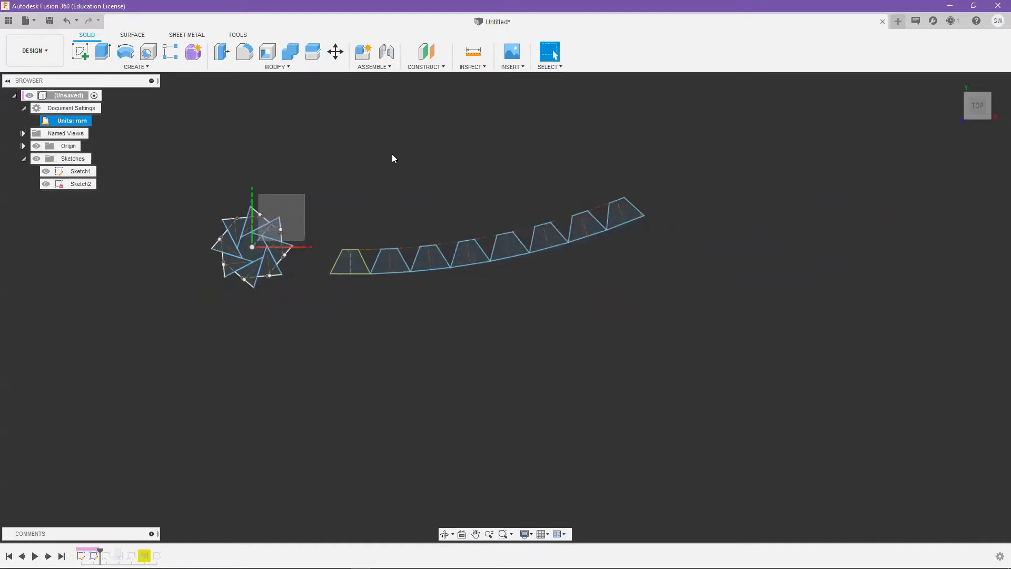
{"action": "scroll", "coordinate": [228, 153], "scroll_direction": "up", "scroll_amount": 2}
- Start a new sketch on the horizontal origin plane with Sketch1 and Sketch2 hidden
{"action": "left_click", "coordinate": [85, 53]}
{"action": "left_click", "coordinate": [308, 179]}
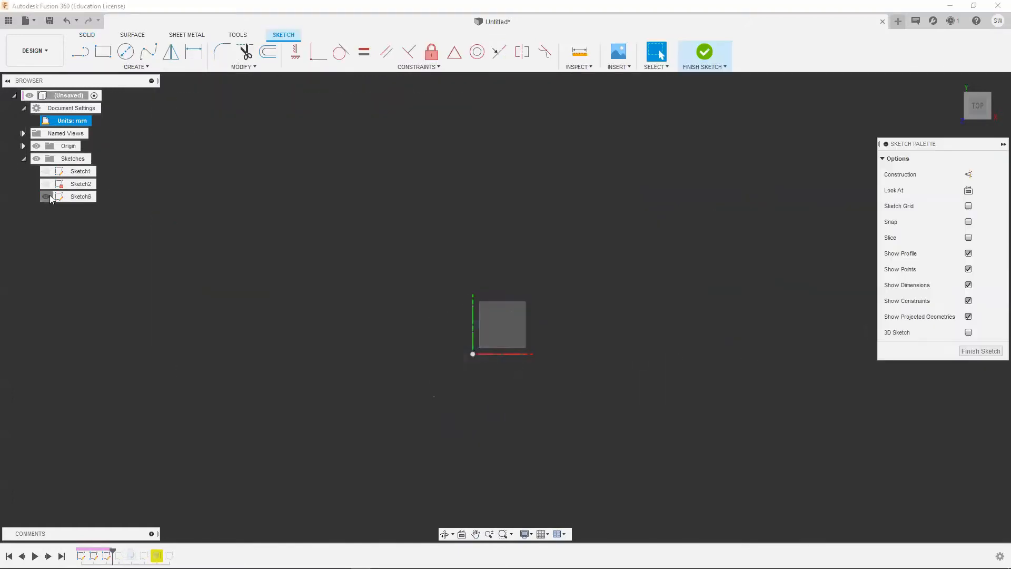
{"action": "left_click", "coordinate": [111, 66]}
{"action": "left_click", "coordinate": [361, 182]}
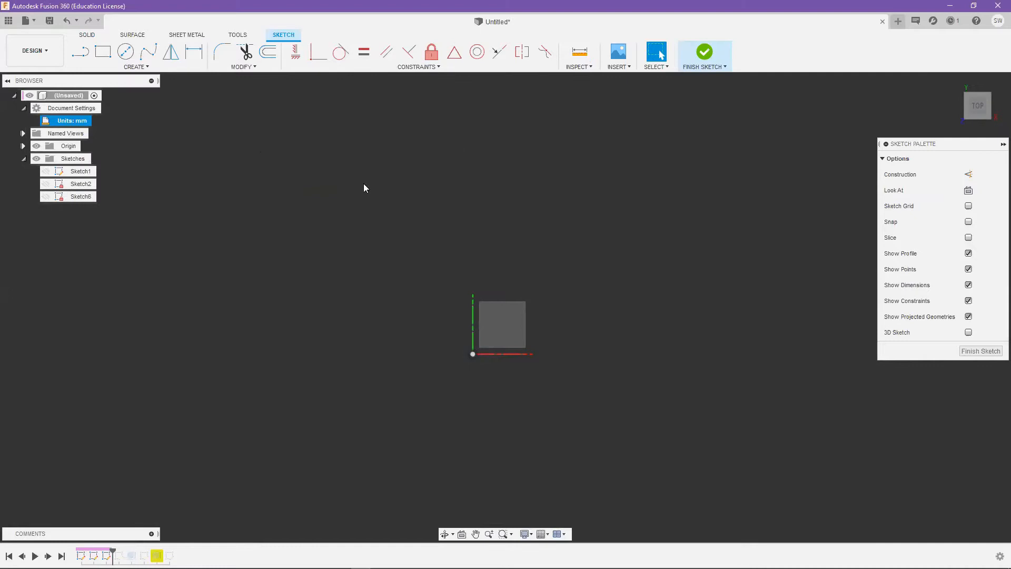
{"action": "type", "text": "spoly"}
{"action": "key", "text": "Escape"}
{"action": "key", "text": "Escape"}
{"action": "key", "text": "a"}
{"action": "key", "text": "s"}
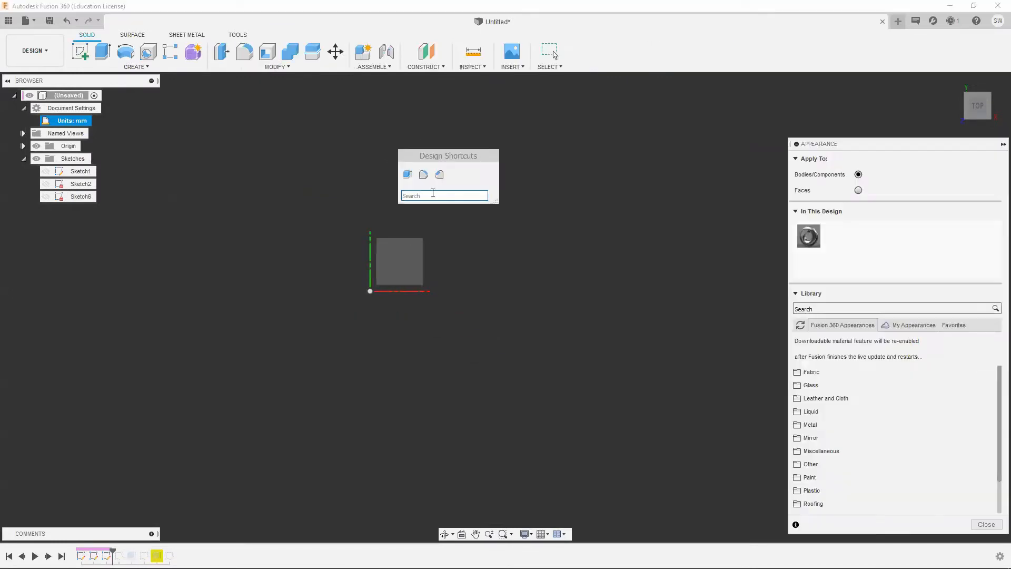
{"action": "type", "text": "oply"}
{"action": "key", "text": "BackSpace"}
{"action": "key", "text": "BackSpace"}
{"action": "key", "text": "BackSpace"}
{"action": "key", "text": "BackSpace"}
{"action": "type", "text": "poly"}
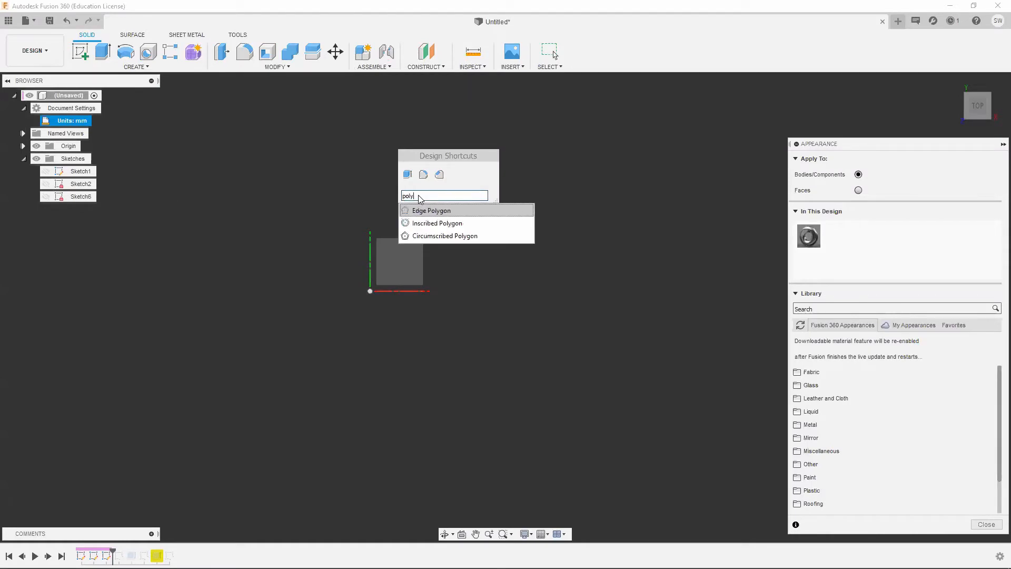
{"action": "type", "text": "go"}
{"action": "left_click", "coordinate": [432, 210]}
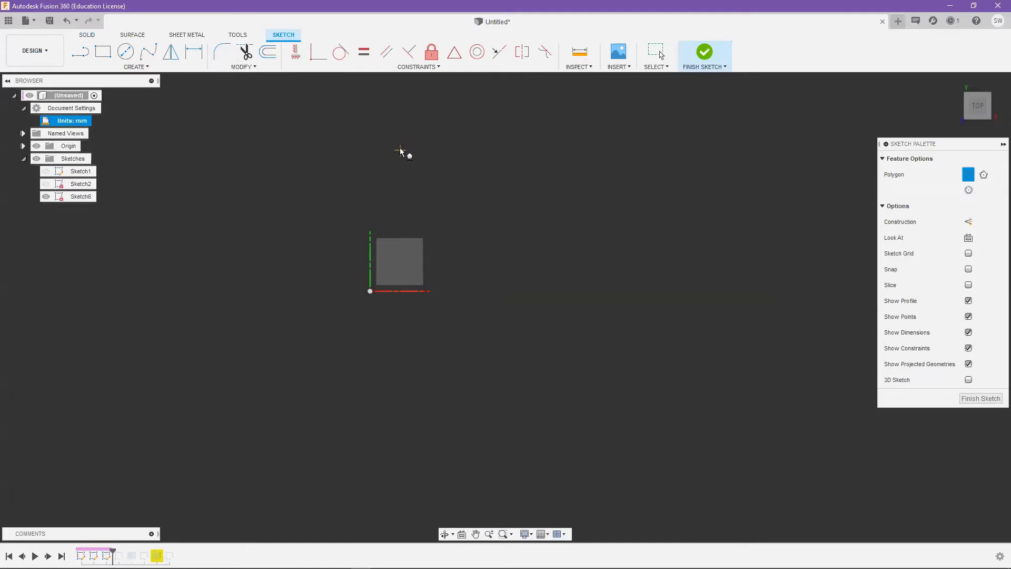
- Find the Inscribed Polygon tool and draw a six-sided polygon with an 8 mm radius above the origin
{"action": "type", "text": "spoly"}
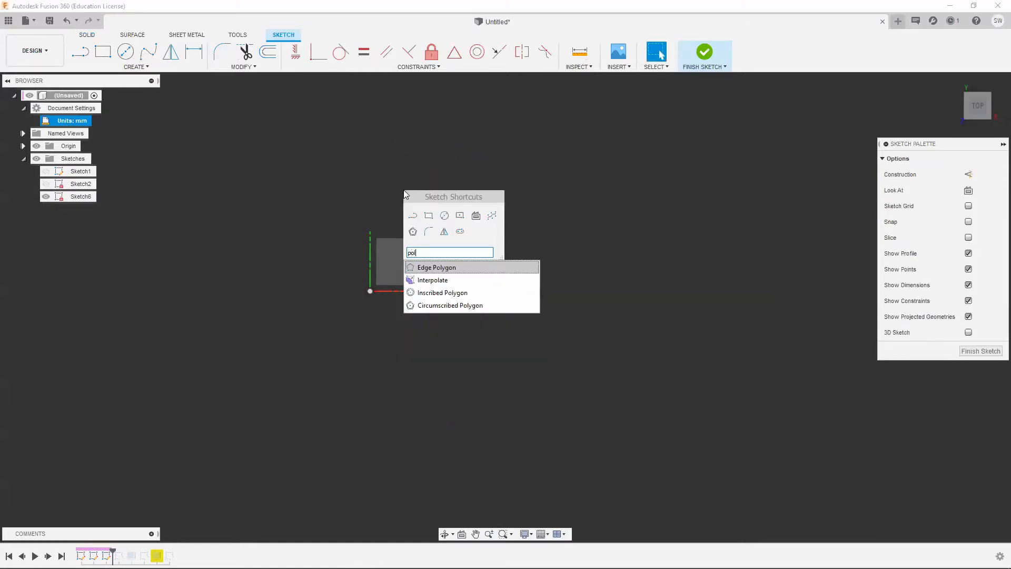
{"action": "left_click", "coordinate": [433, 284]}
{"action": "left_click", "coordinate": [390, 144]}
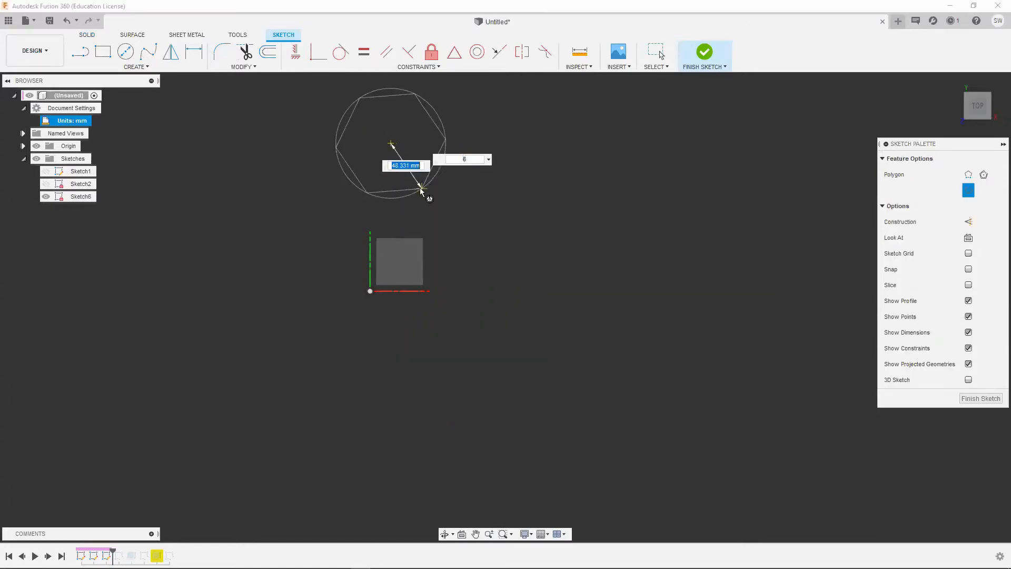
{"action": "type", "text": "8"}
{"action": "key", "text": "Tab"}
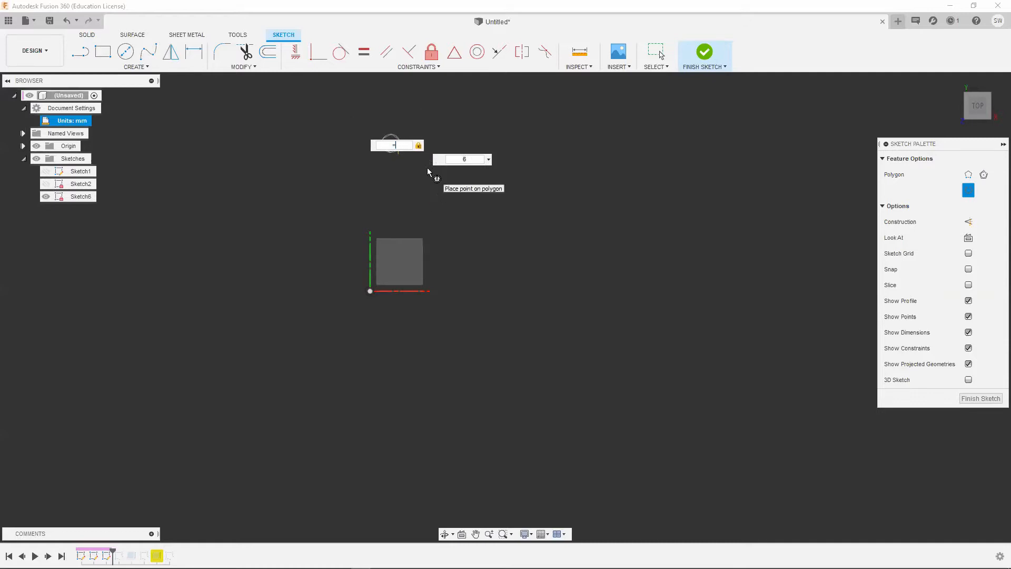
{"action": "type", "text": "2"}
{"action": "type", "text": "8"}
{"action": "left_click", "coordinate": [476, 169]}
{"action": "scroll", "coordinate": [392, 147], "scroll_direction": "up", "scroll_amount": 10}
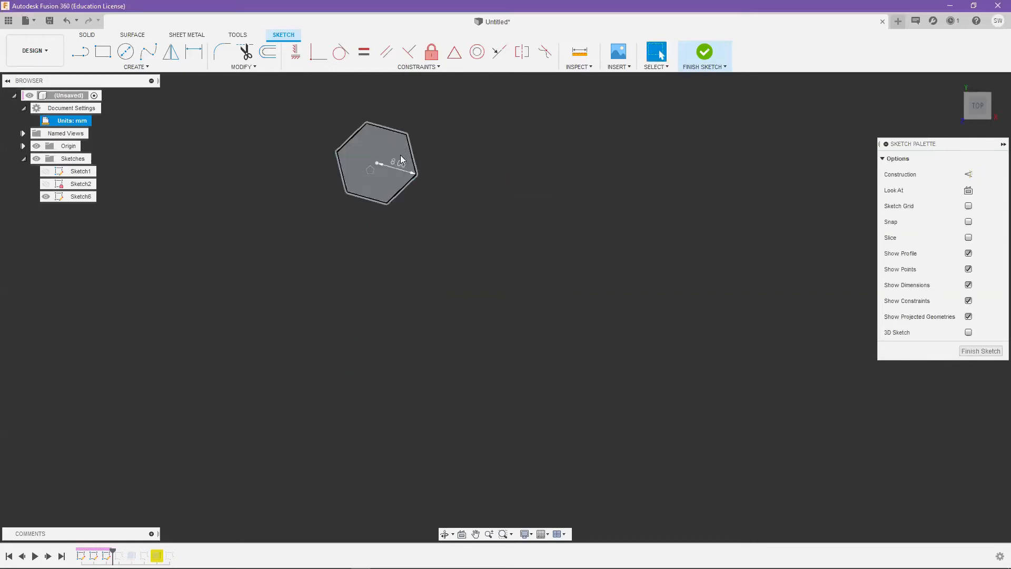
{"action": "scroll", "coordinate": [492, 240], "scroll_direction": "down", "scroll_amount": 5}
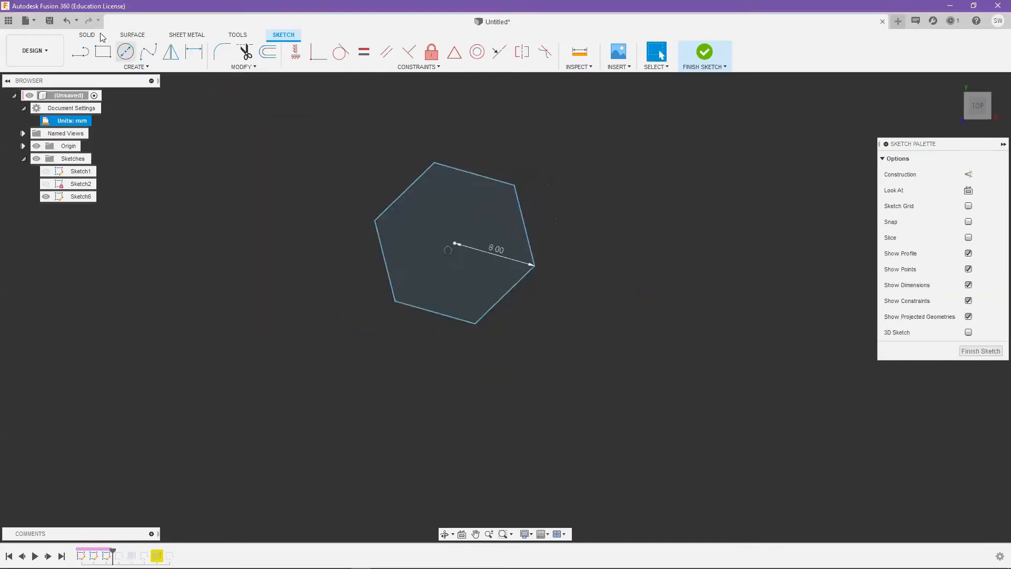
- Draw a closed triangle from three lines just above the hexagon, with a horizontal top edge and a point facing down
{"action": "scroll", "coordinate": [478, 279], "scroll_direction": "down", "scroll_amount": 6}
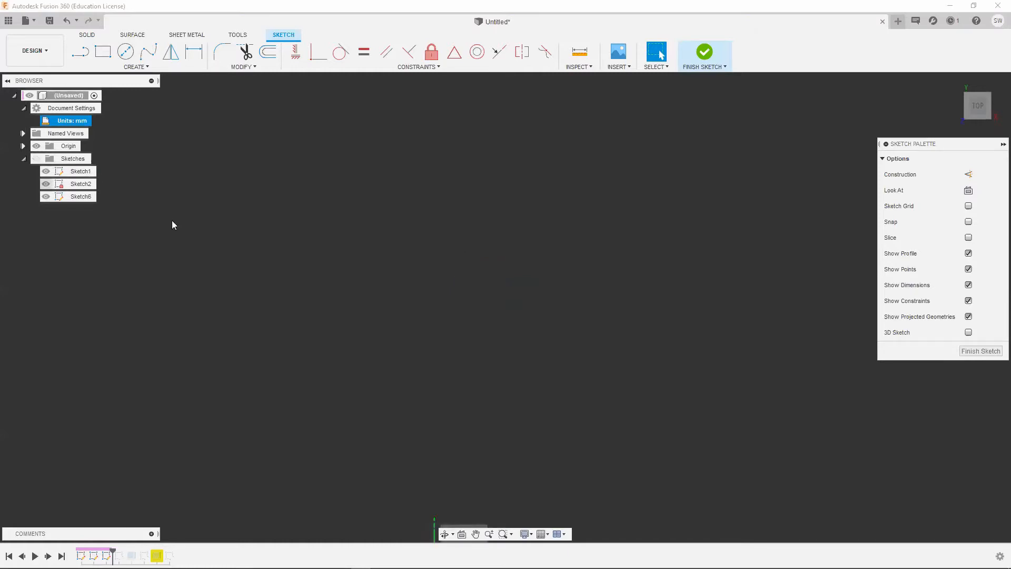
{"action": "middle_click_drag", "start_coordinate": [171, 224], "coordinate": [109, 185]}
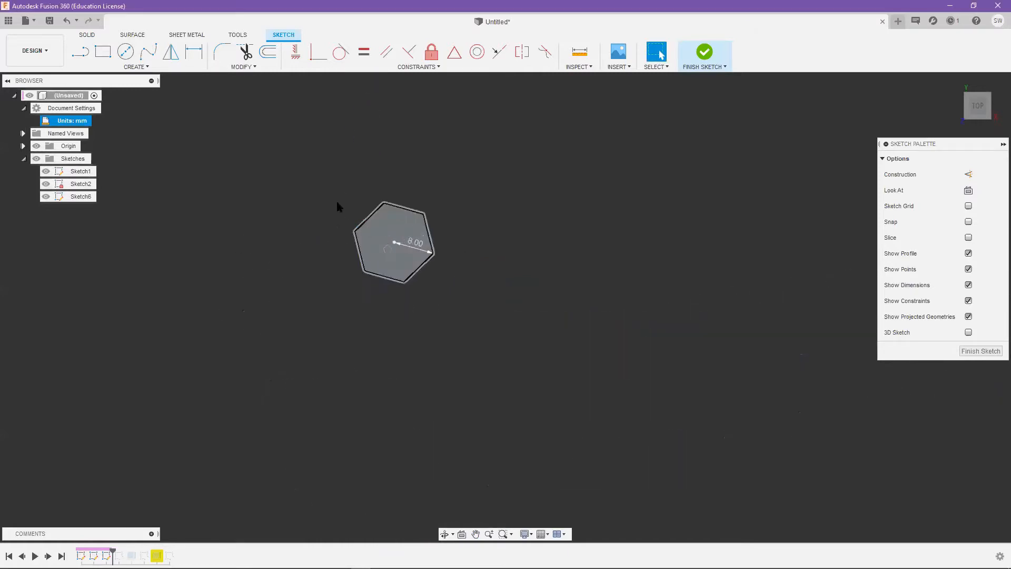
{"action": "key", "text": "l"}
{"action": "left_click", "coordinate": [384, 203]}
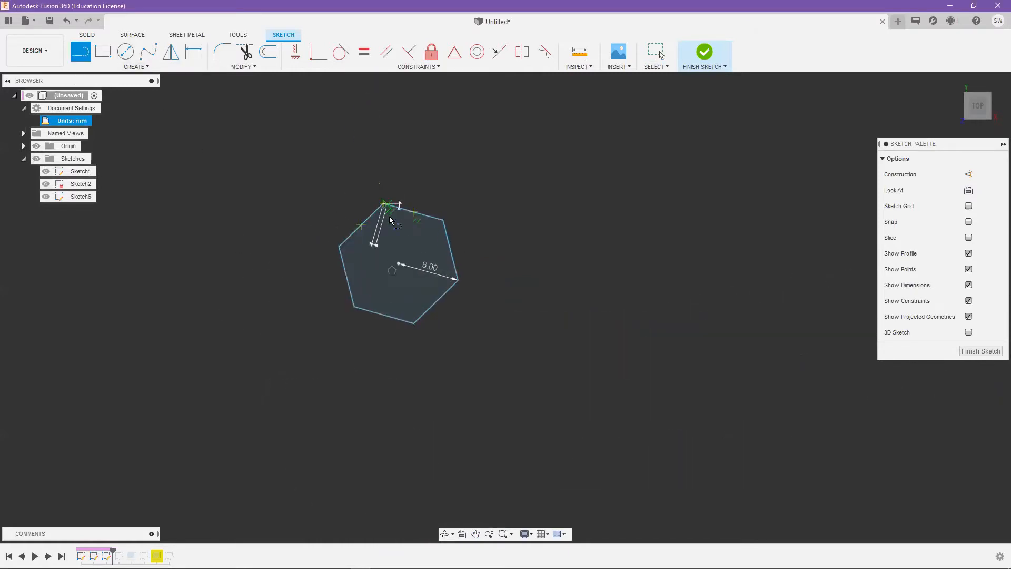
{"action": "key", "text": "Escape"}
{"action": "left_click", "coordinate": [408, 120]}
{"action": "left_click", "coordinate": [423, 184]}
{"action": "left_click", "coordinate": [464, 120]}
{"action": "left_click", "coordinate": [409, 120]}
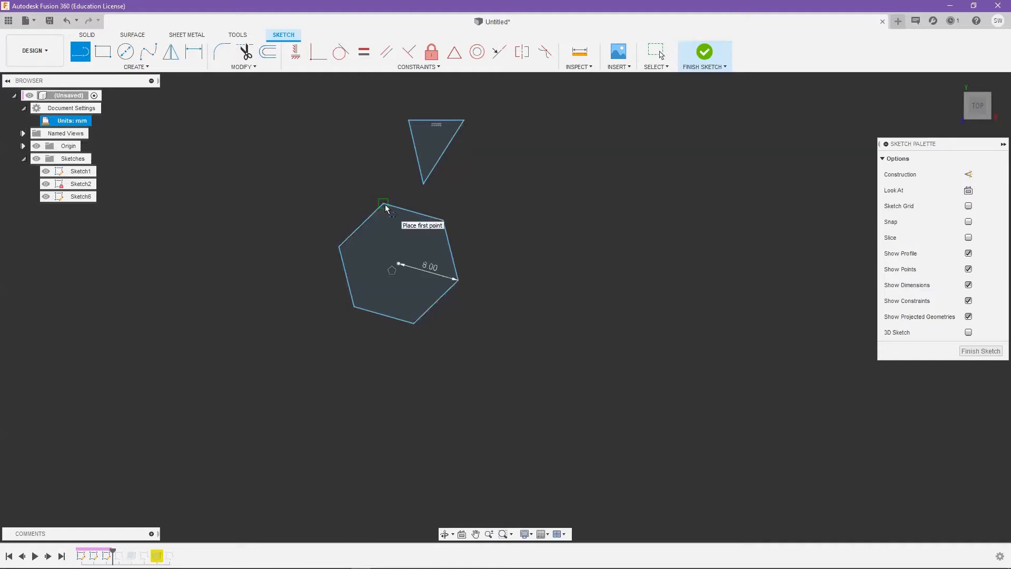
{"action": "left_click", "coordinate": [439, 67]}
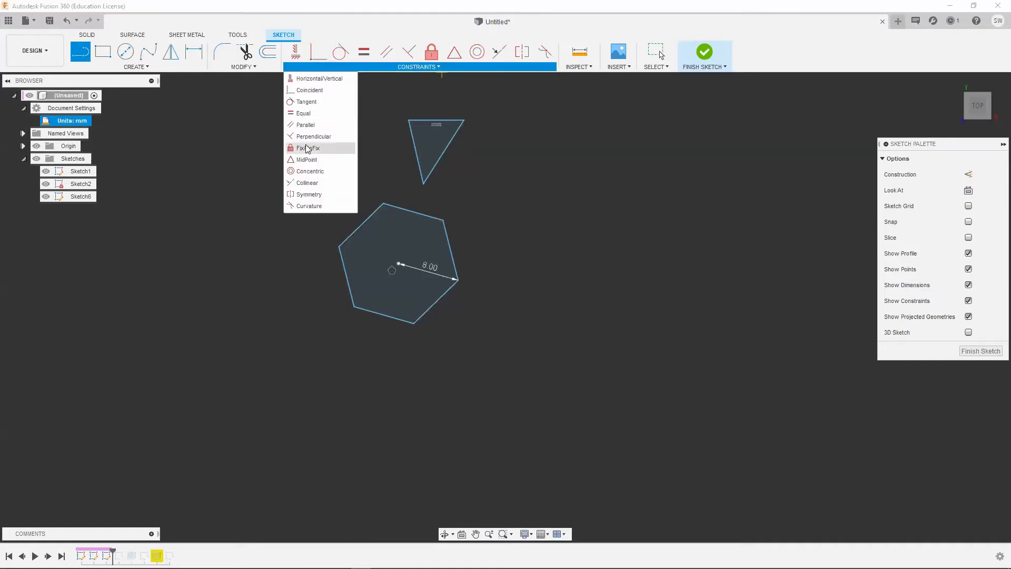
{"action": "left_click", "coordinate": [308, 79]}
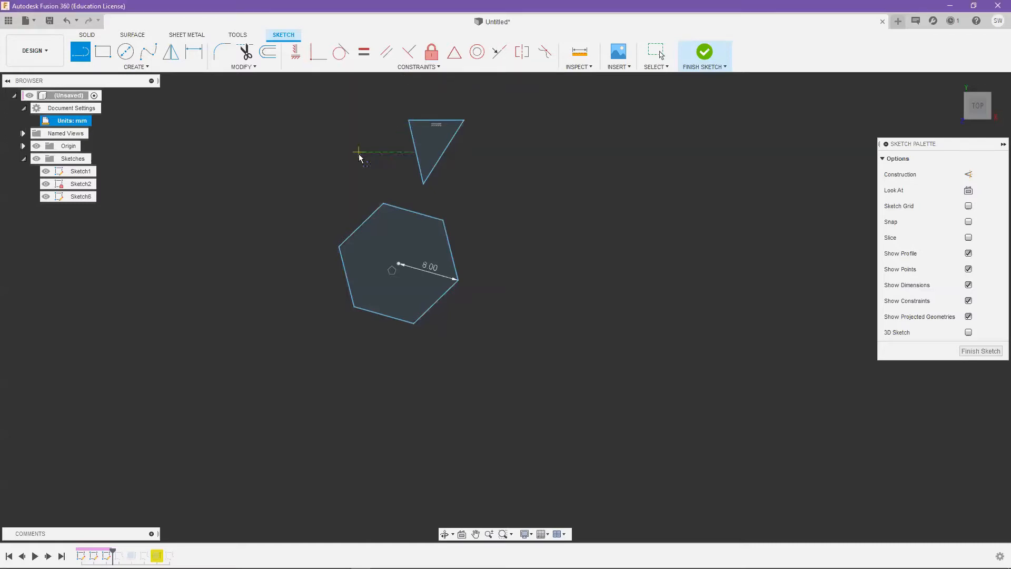
{"action": "left_click", "coordinate": [383, 203]}
{"action": "key", "text": "Escape"}
{"action": "left_click", "coordinate": [103, 52]}
{"action": "key", "text": "Escape"}
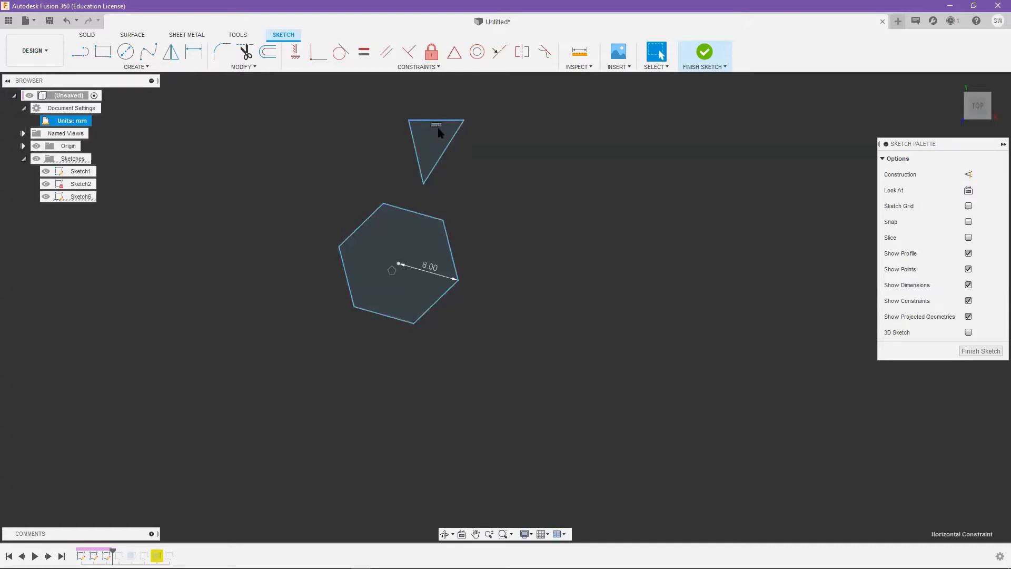
- Remove the horizontal constraint from the triangle's top edge and make that edge parallel to the hexagon's top edge
{"action": "left_click", "coordinate": [412, 212]}
{"action": "key", "text": "Escape"}
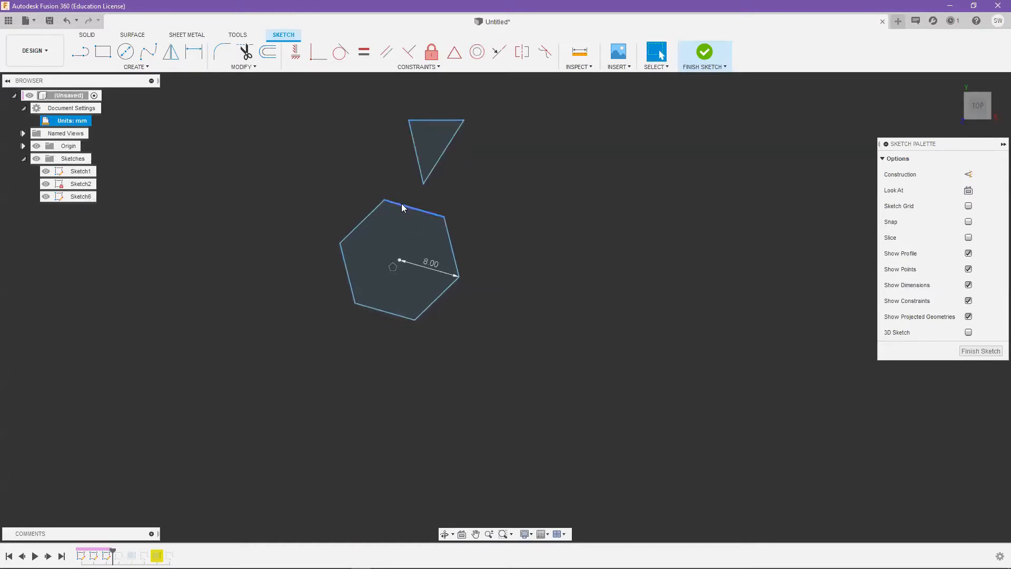
{"action": "left_click", "coordinate": [419, 66]}
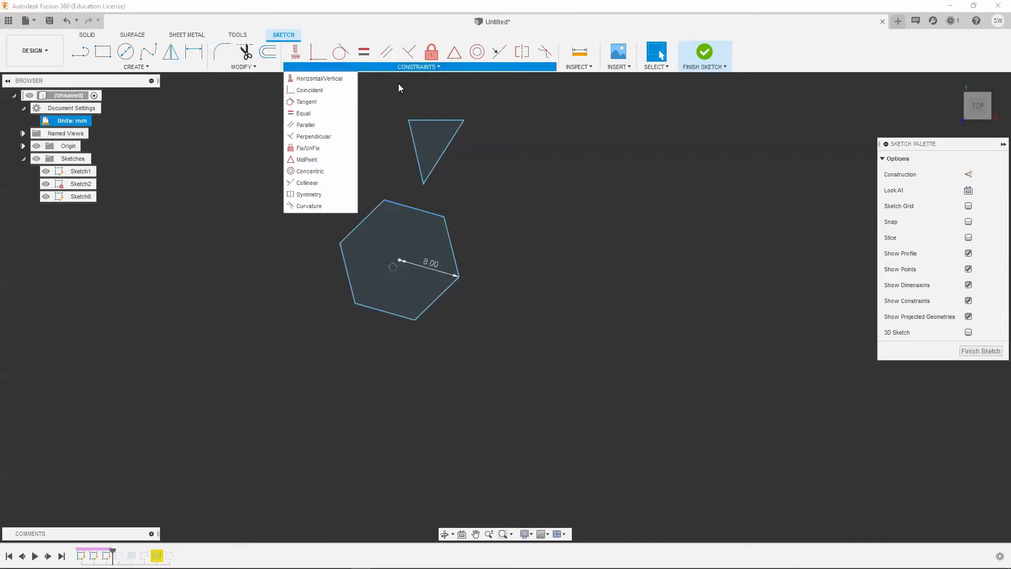
{"action": "left_click", "coordinate": [305, 125]}
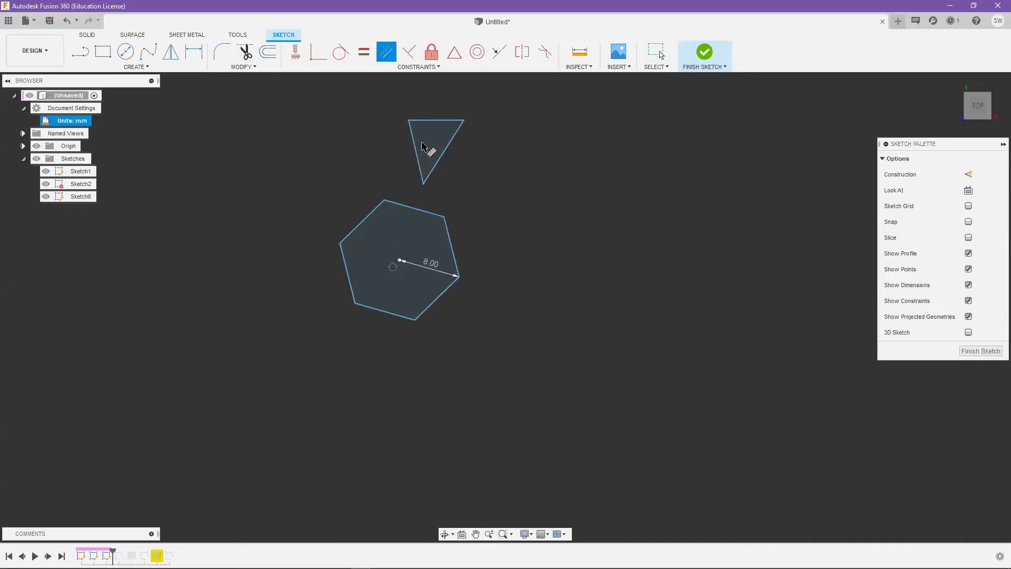
{"action": "left_click", "coordinate": [431, 124]}
{"action": "left_click", "coordinate": [423, 208]}
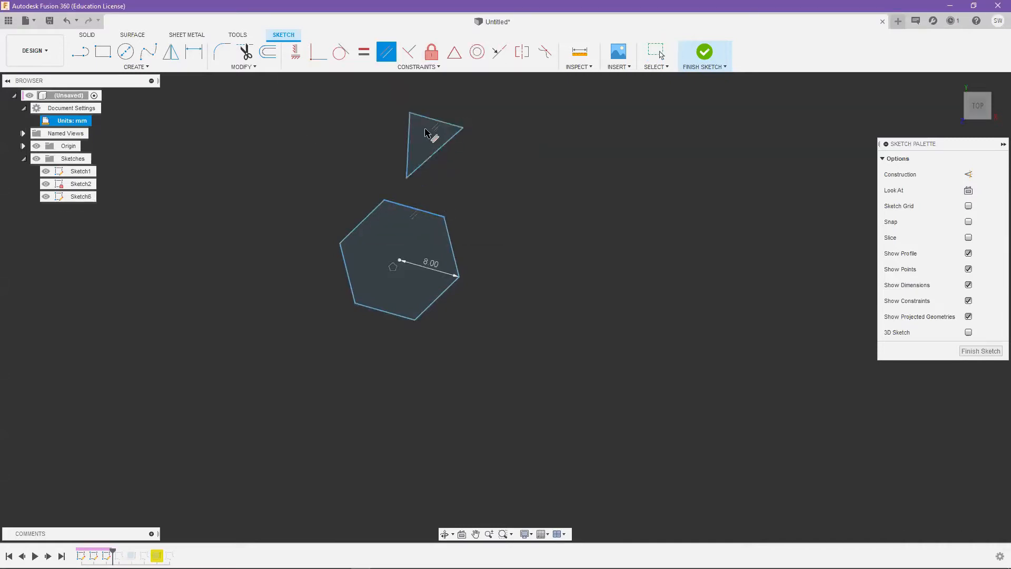
{"action": "key", "text": "Escape"}
- Make the triangle's two slanted sides equal in length and move its corners to test the constraints
{"action": "left_click_drag", "start_coordinate": [463, 127], "coordinate": [391, 113]}
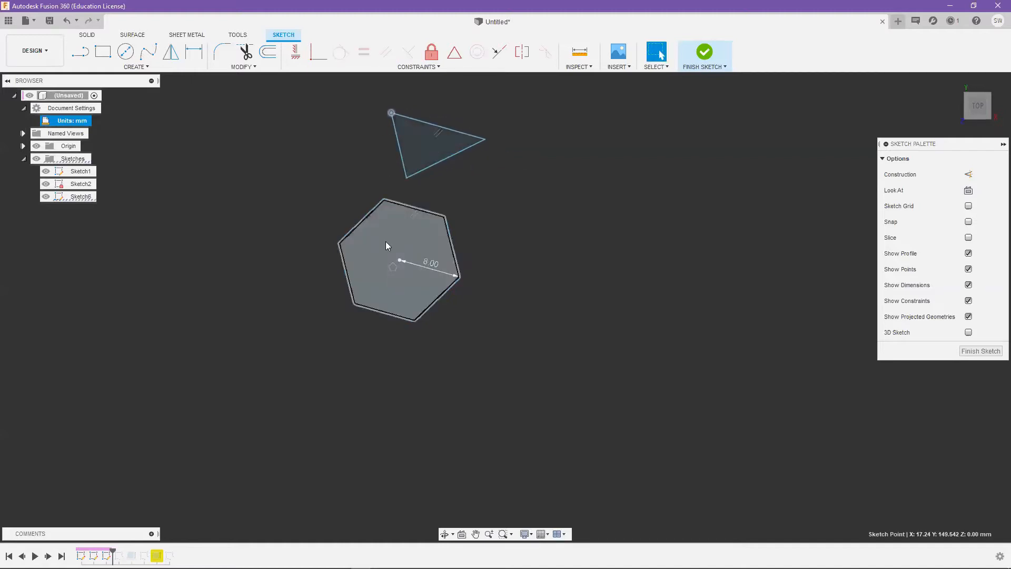
{"action": "key", "text": "="}
{"action": "left_click", "coordinate": [402, 150]}
{"action": "left_click", "coordinate": [444, 161]}
{"action": "left_click_drag", "start_coordinate": [410, 178], "coordinate": [464, 199]}
{"action": "mouse_move", "coordinate": [343, 101]}
{"action": "left_mouse_down"}
{"action": "mouse_move", "coordinate": [377, 100]}
{"action": "mouse_move", "coordinate": [448, 129]}
{"action": "mouse_move", "coordinate": [437, 128]}
{"action": "left_mouse_up"}
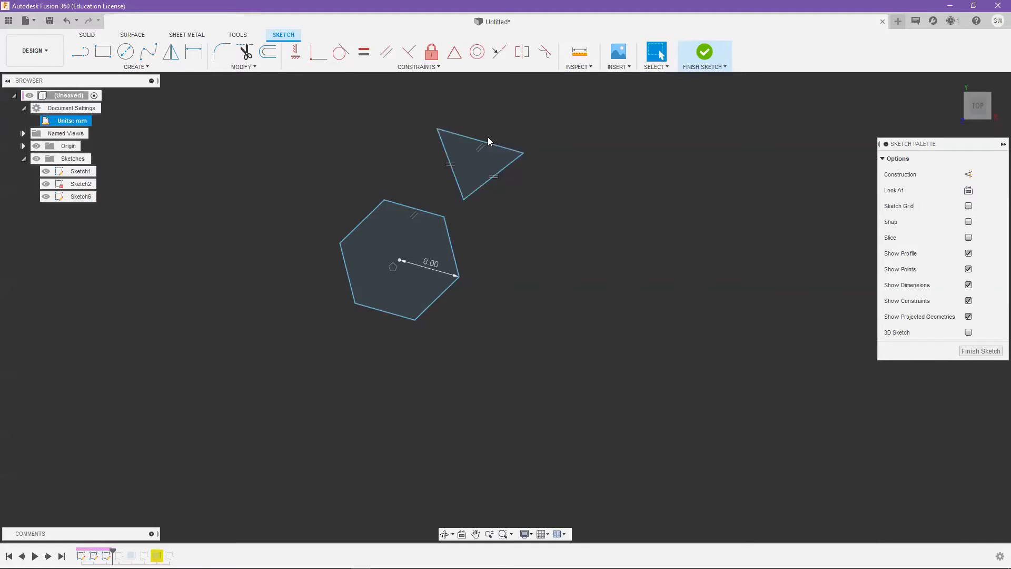
- Make the triangle's top edge equal in length to the hexagon's top edge and pull its bottom corner downward
{"action": "left_click", "coordinate": [363, 52]}
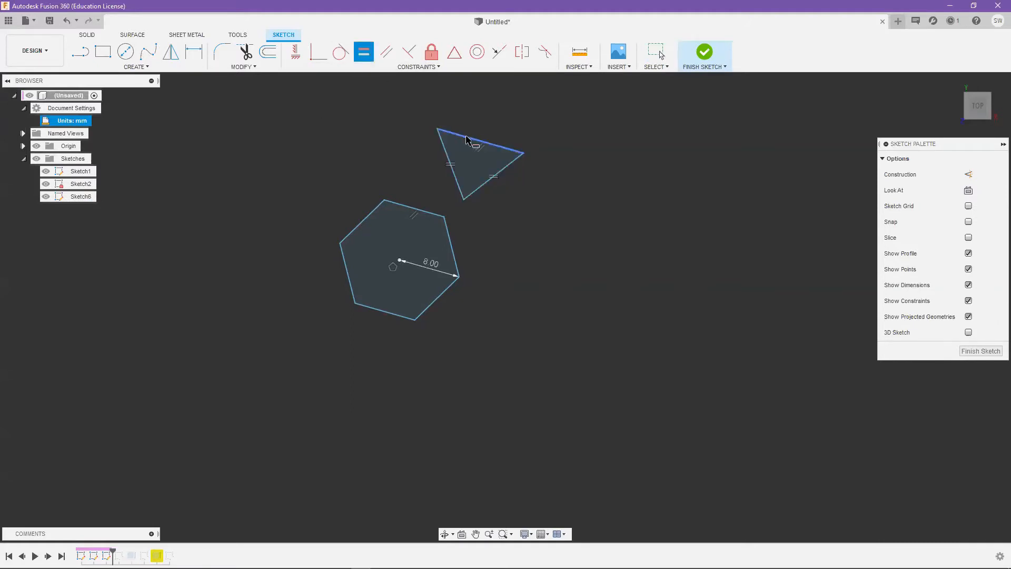
{"action": "left_click", "coordinate": [474, 140]}
{"action": "left_click", "coordinate": [399, 203]}
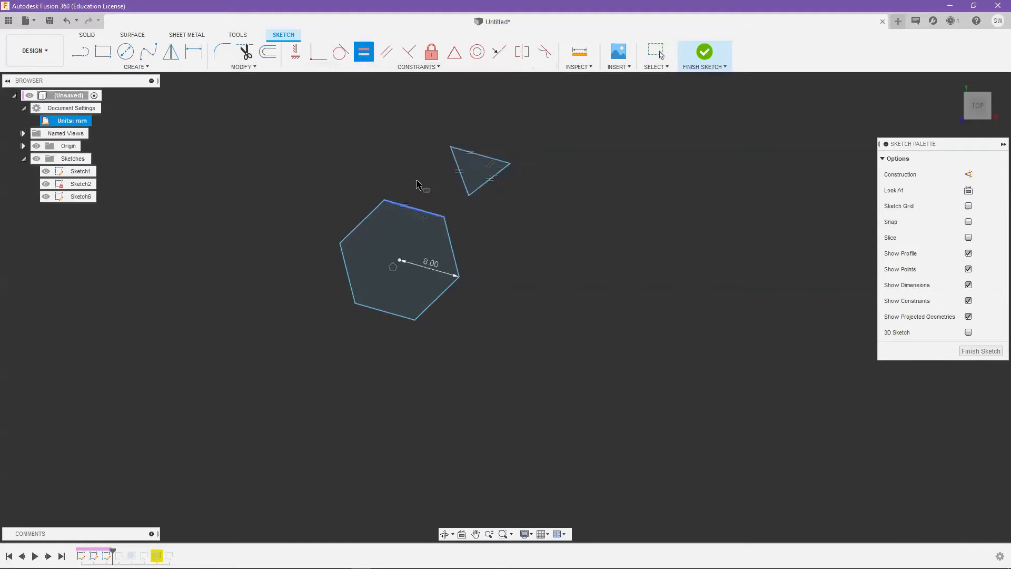
{"action": "left_click", "coordinate": [465, 199]}
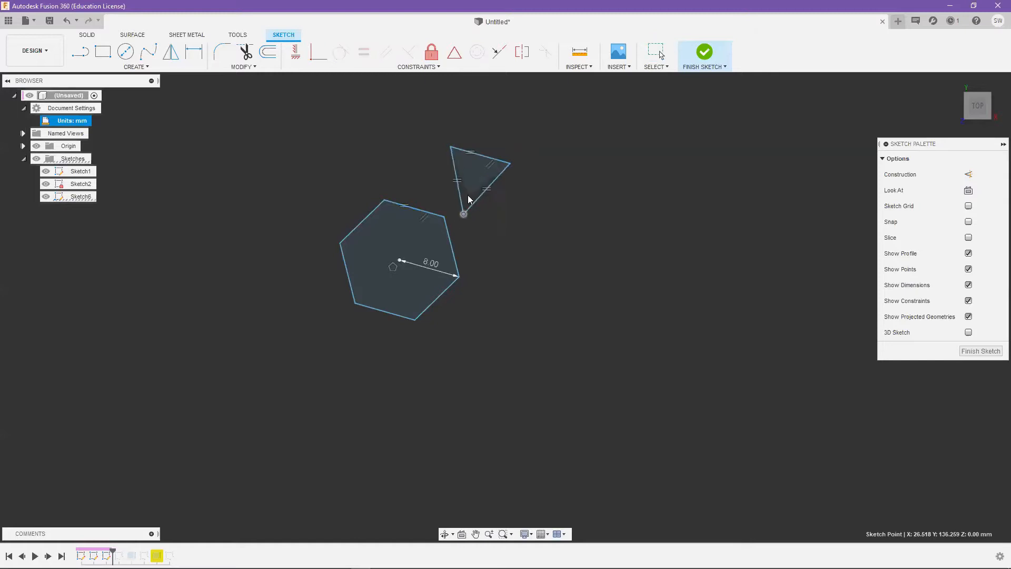
- Draw a line from the hexagon's centre to the midpoint of its top edge, and select the line
{"action": "left_click", "coordinate": [80, 51]}
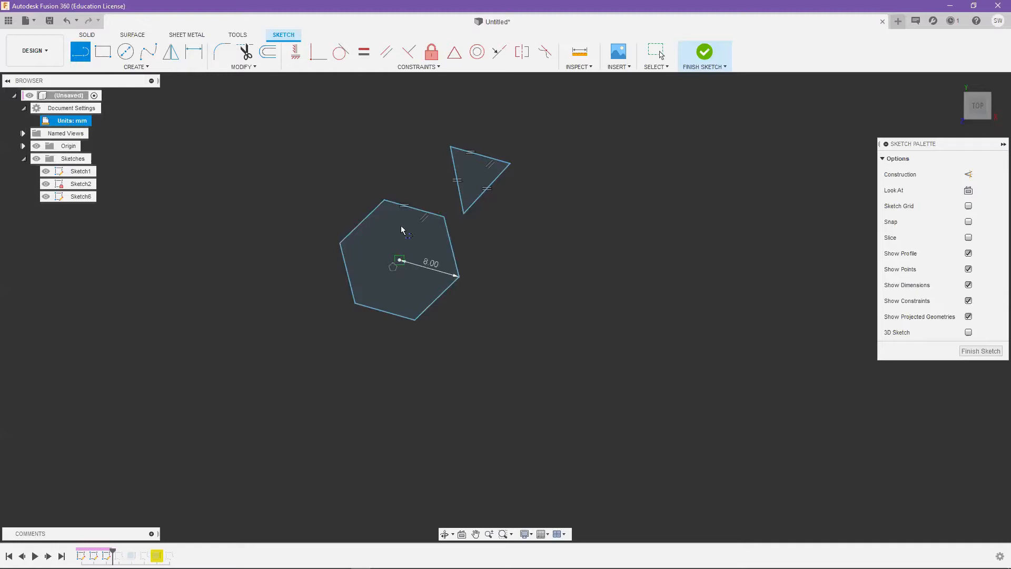
{"action": "left_click", "coordinate": [400, 261]}
{"action": "scroll", "coordinate": [415, 208], "scroll_direction": "up", "scroll_amount": 5}
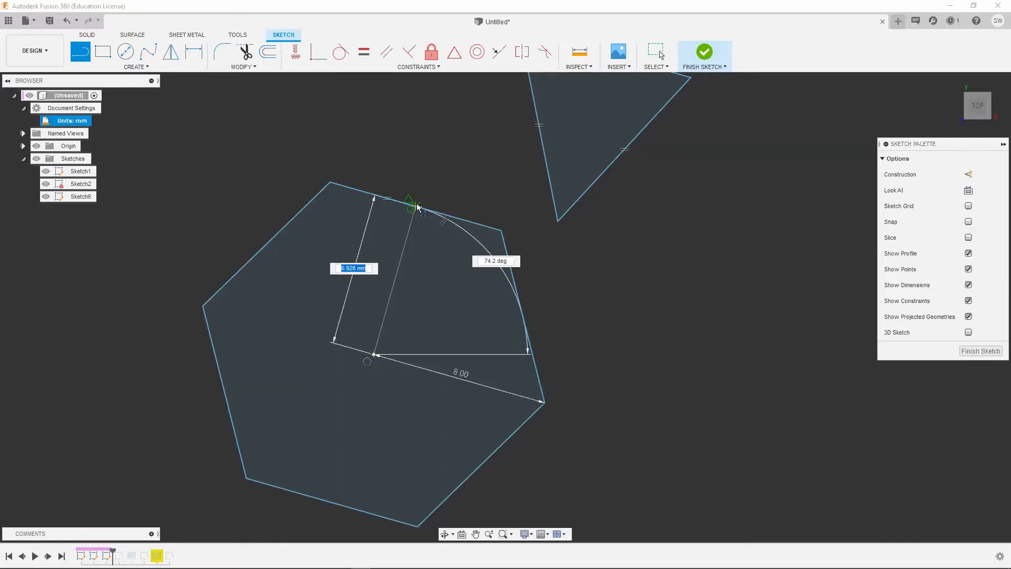
{"action": "left_click", "coordinate": [416, 207]}
{"action": "key", "text": "Escape"}
{"action": "left_click", "coordinate": [409, 208]}
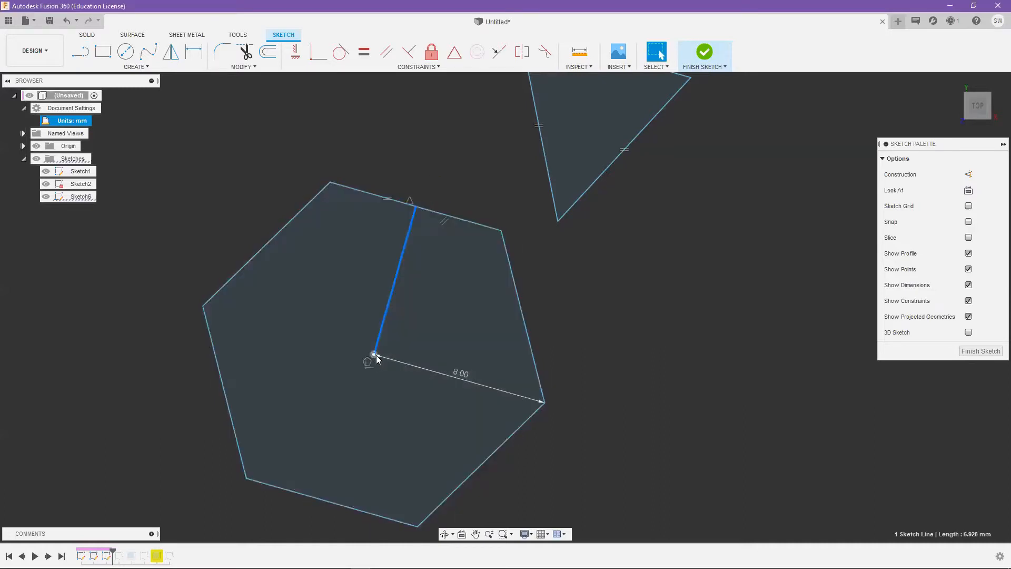
- Convert the hexagon's centre-to-edge line to construction, and draw a construction line from the triangle's bottom corner to its top edge's midpoint
{"action": "key", "text": "x"}
{"action": "left_click", "coordinate": [409, 167]}
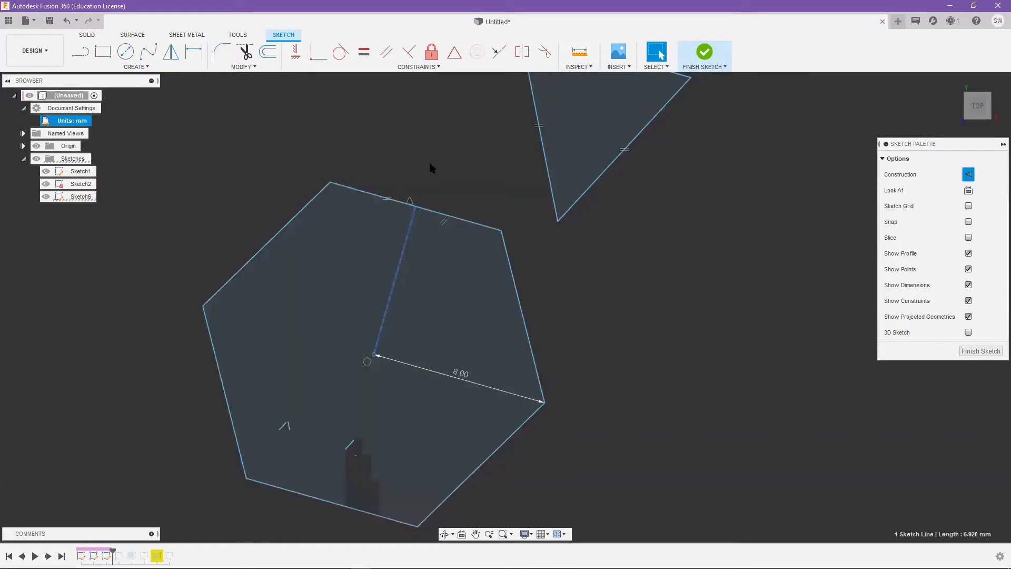
{"action": "scroll", "coordinate": [429, 152], "scroll_direction": "down", "scroll_amount": 3}
{"action": "scroll", "coordinate": [447, 137], "scroll_direction": "up", "scroll_amount": 1}
{"action": "scroll", "coordinate": [437, 163], "scroll_direction": "up", "scroll_amount": 1}
{"action": "scroll", "coordinate": [435, 186], "scroll_direction": "down", "scroll_amount": 1}
{"action": "key", "text": "l"}
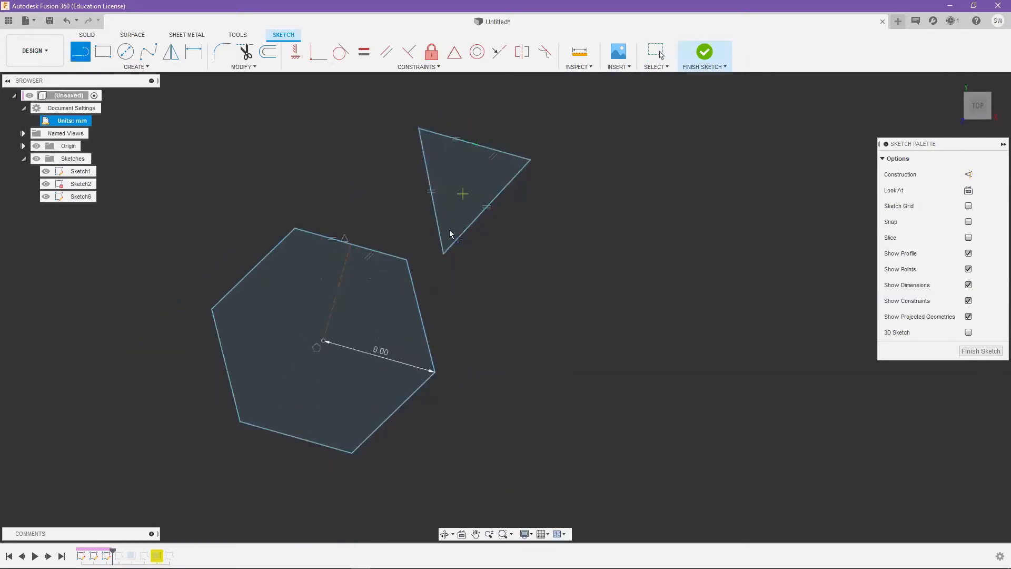
{"action": "left_click", "coordinate": [444, 254]}
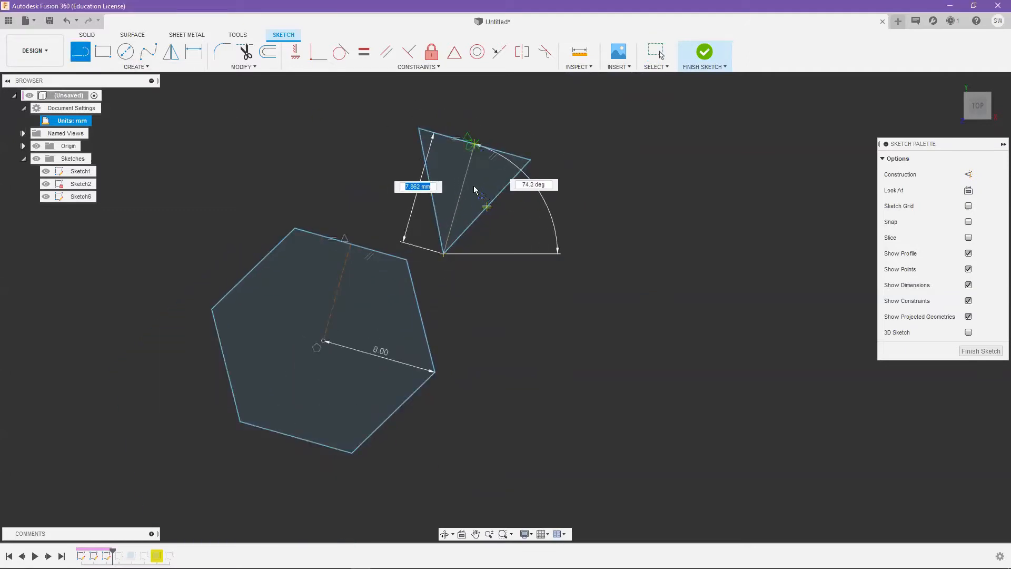
{"action": "left_click", "coordinate": [474, 144]}
{"action": "key", "text": "Escape"}
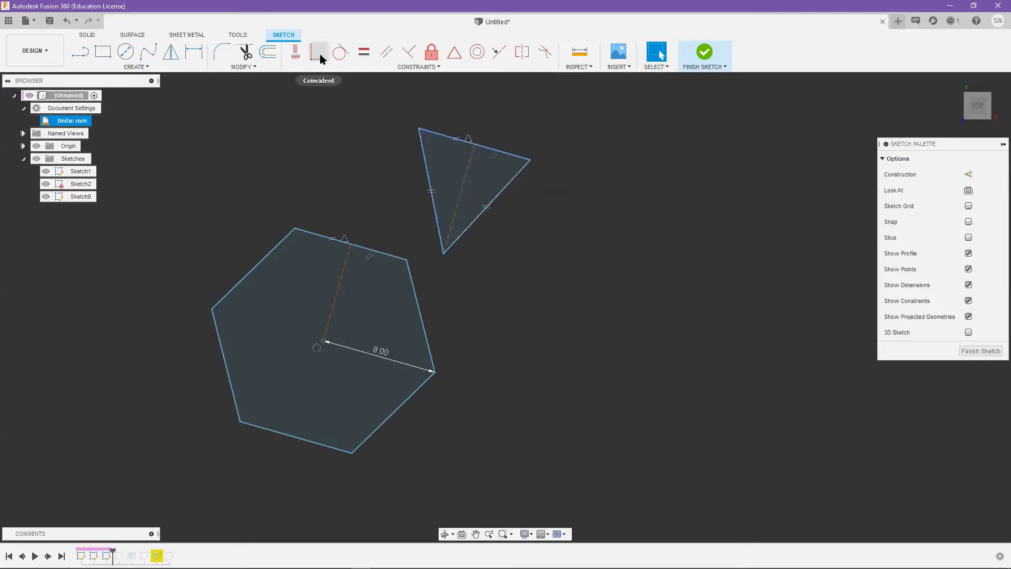
- Apply an Equal constraint between the triangle's construction line and the hexagon's construction line
{"action": "left_click", "coordinate": [365, 53]}
{"action": "left_click", "coordinate": [463, 184]}
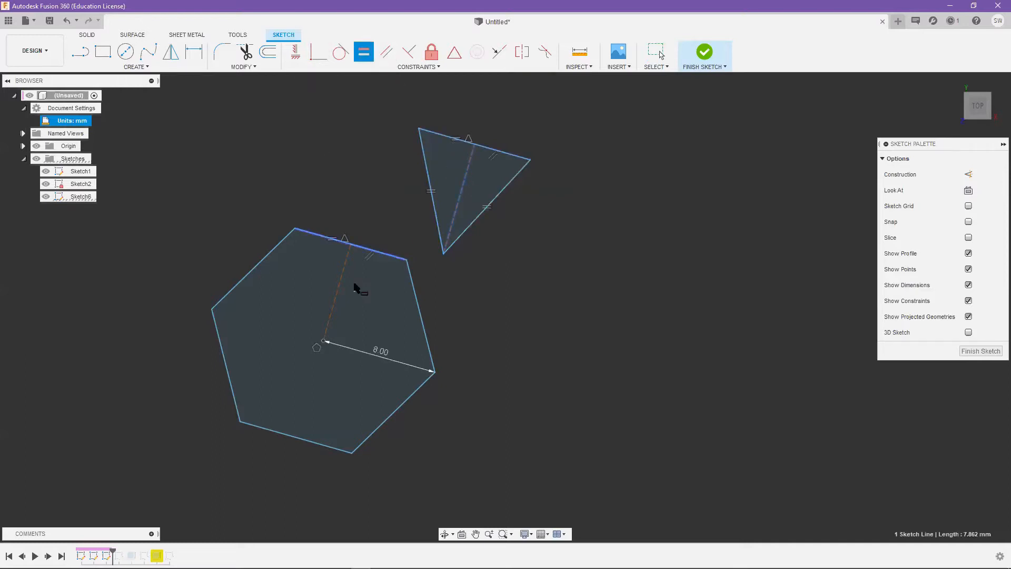
{"action": "left_click", "coordinate": [339, 281]}
{"action": "key", "text": "Escape"}
- Move the triangle by its bottom corner until it overlaps the upper right part of the hexagon
{"action": "left_click_drag", "start_coordinate": [443, 251], "coordinate": [354, 326]}
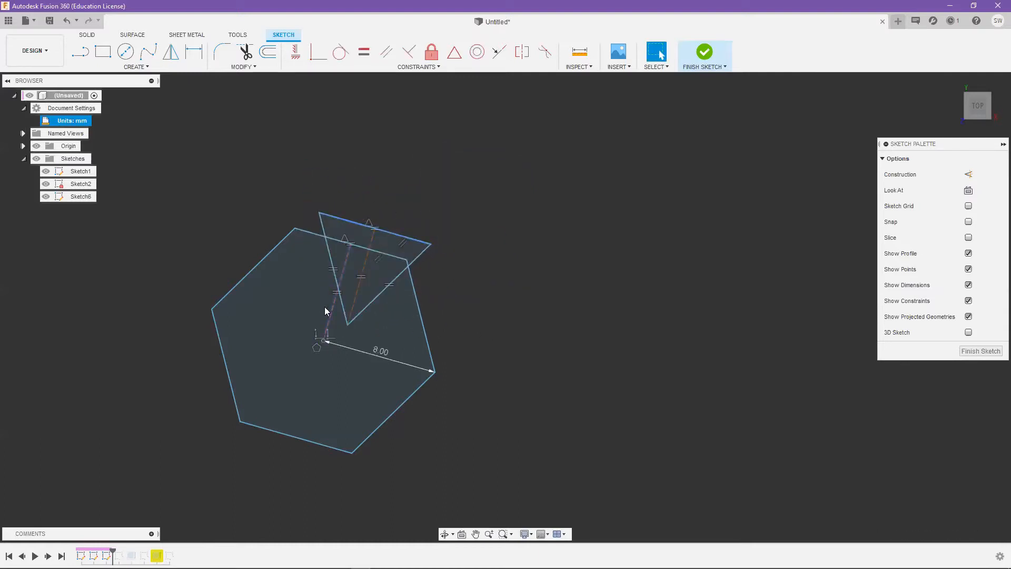
{"action": "scroll", "coordinate": [327, 308], "scroll_direction": "up", "scroll_amount": 3}
{"action": "left_click_drag", "start_coordinate": [376, 178], "coordinate": [501, 128]}
{"action": "left_click_drag", "start_coordinate": [443, 190], "coordinate": [406, 192]}
- Convert the whole hexagon outline to construction geometry and move the triangle across the hexagon's top edge
{"action": "double_click", "coordinate": [211, 251]}
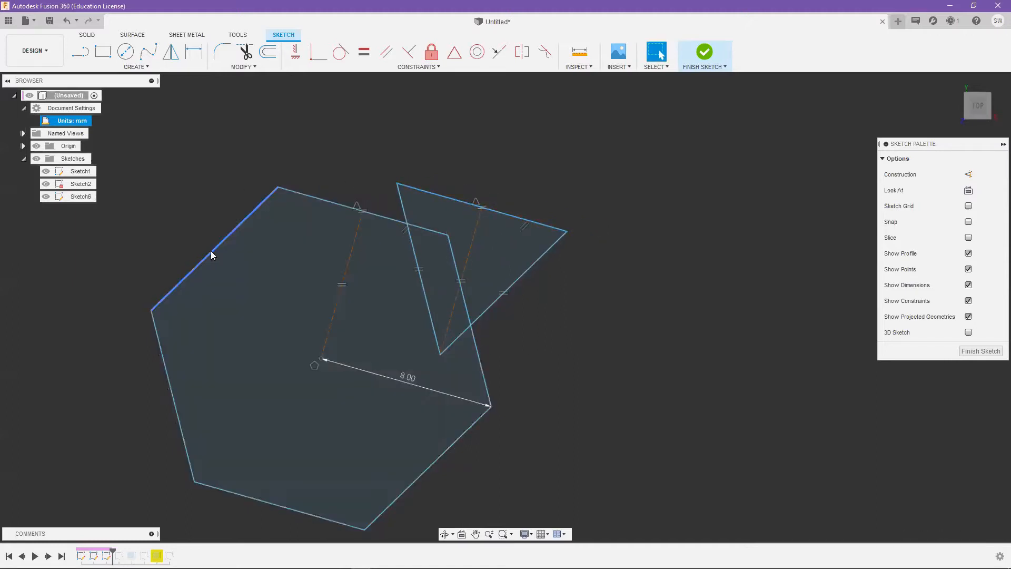
{"action": "left_click", "coordinate": [228, 190]}
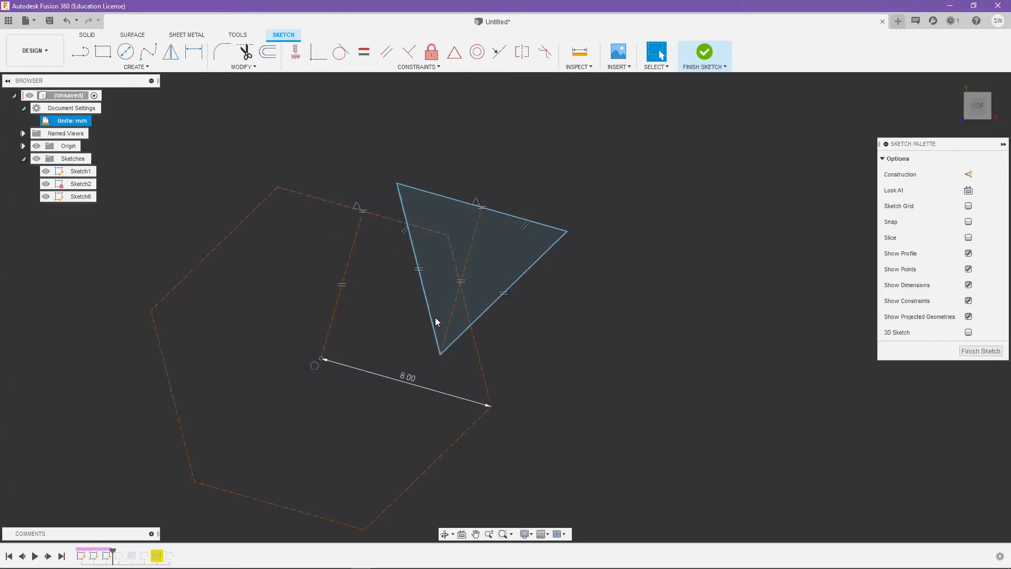
{"action": "mouse_move", "coordinate": [440, 356]}
{"action": "left_mouse_down"}
{"action": "mouse_move", "coordinate": [362, 322]}
{"action": "mouse_move", "coordinate": [376, 323]}
{"action": "left_mouse_up"}
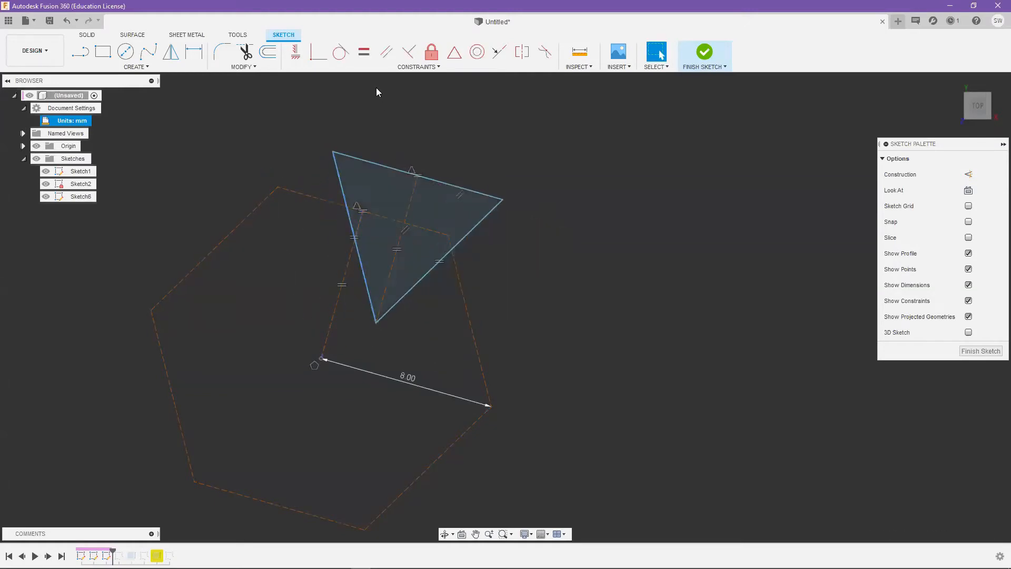
- Apply a Collinear constraint between the triangle's top edge and the hexagon's top edge
{"action": "left_click", "coordinate": [392, 68]}
{"action": "left_click", "coordinate": [308, 183]}
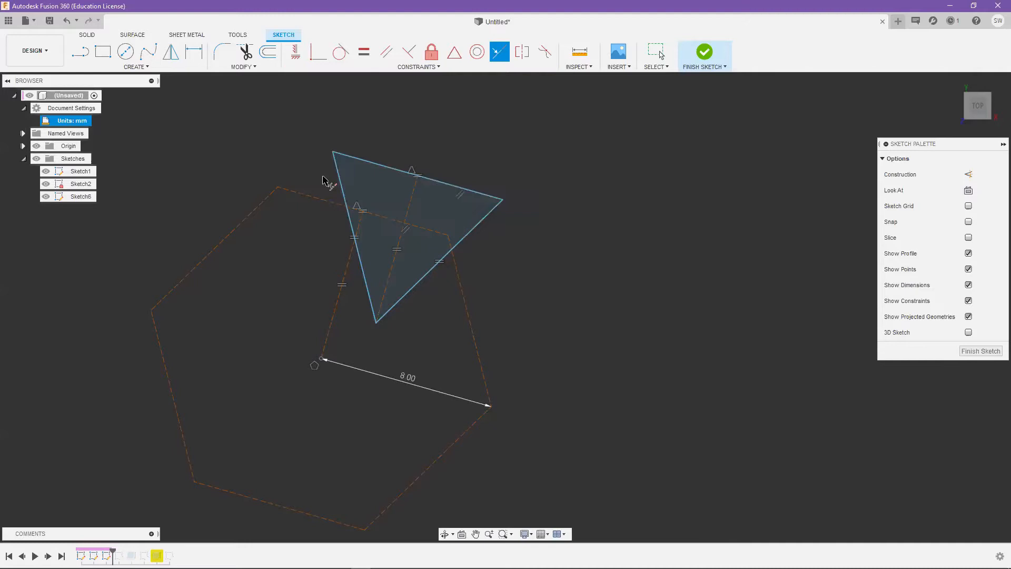
{"action": "left_click", "coordinate": [371, 165]}
{"action": "left_click", "coordinate": [312, 200]}
{"action": "key", "text": "Escape"}
- Slide the triangle along the hexagon's top edge until its bottom corner sits just left of the hexagon's centre
{"action": "mouse_move", "coordinate": [375, 321]}
{"action": "left_mouse_down"}
{"action": "mouse_move", "coordinate": [314, 289]}
{"action": "mouse_move", "coordinate": [297, 265]}
{"action": "mouse_move", "coordinate": [227, 240]}
{"action": "mouse_move", "coordinate": [311, 279]}
{"action": "mouse_move", "coordinate": [256, 261]}
{"action": "left_mouse_up"}
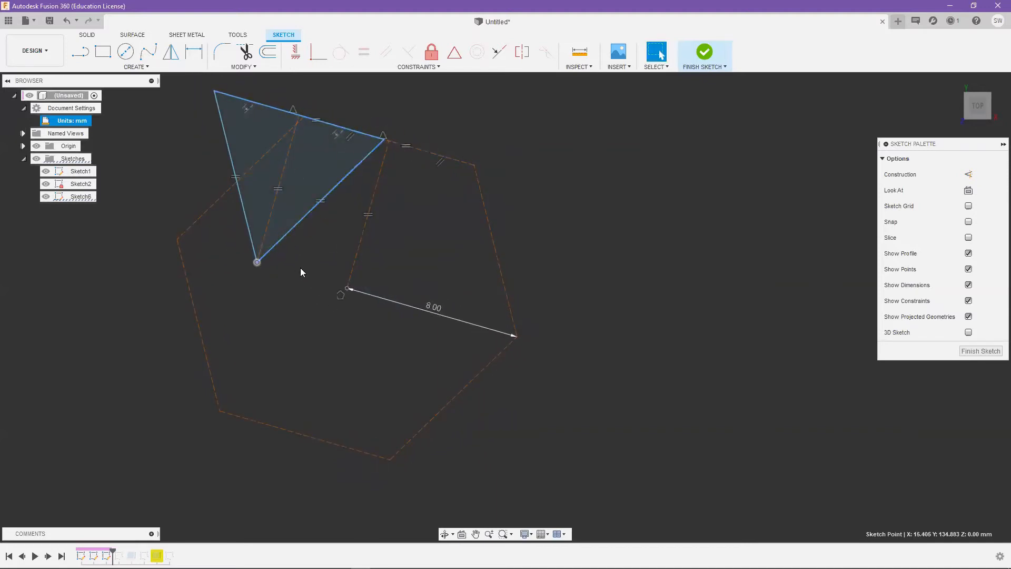
{"action": "key", "text": "ctrl+z"}
{"action": "left_click_drag", "start_coordinate": [280, 249], "coordinate": [307, 257]}
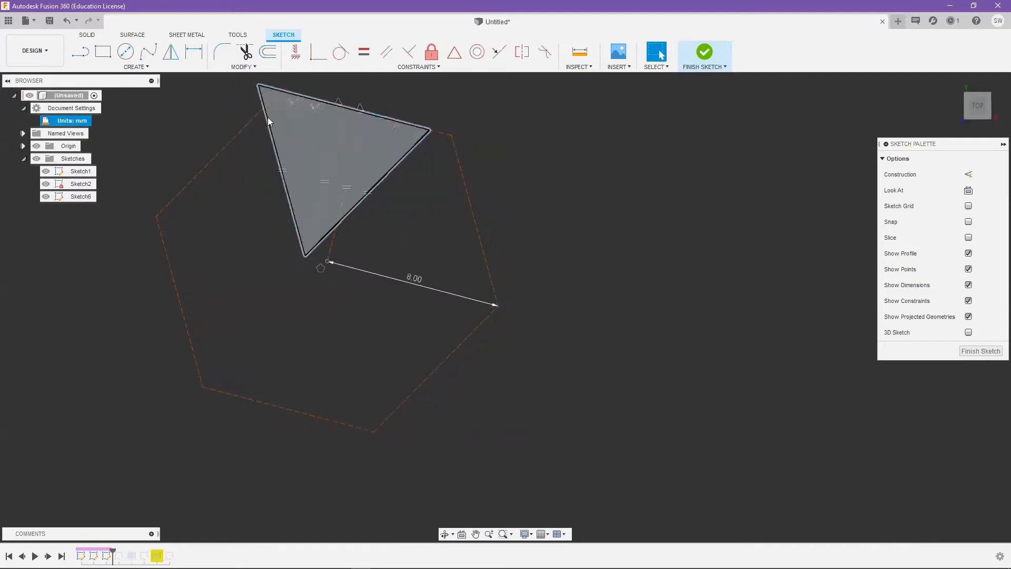
{"action": "left_click", "coordinate": [343, 150]}
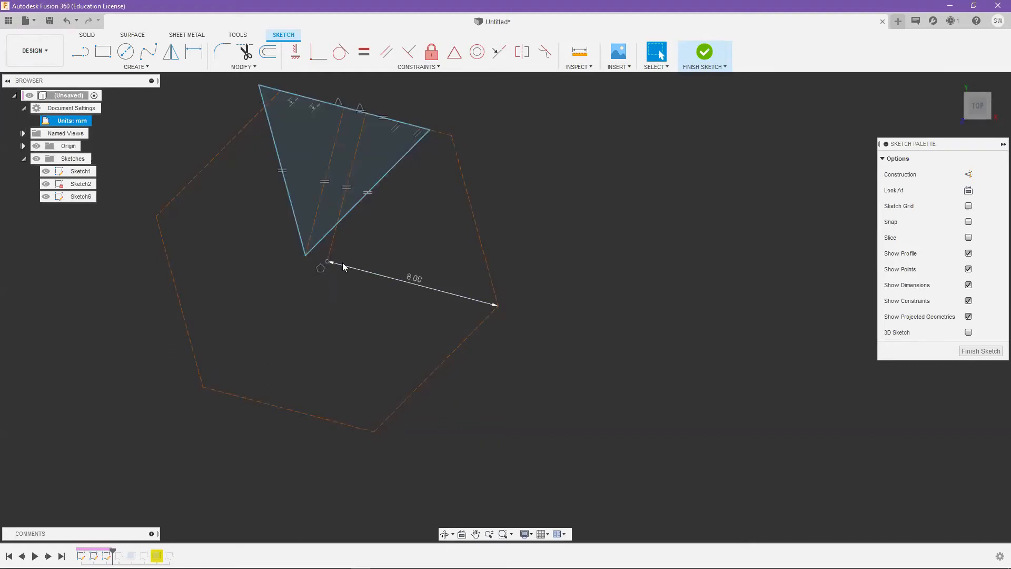
- Create a full circular pattern of the triangle and its construction line around the hexagon's centre point with quantity 6
{"action": "type", "text": "s"}
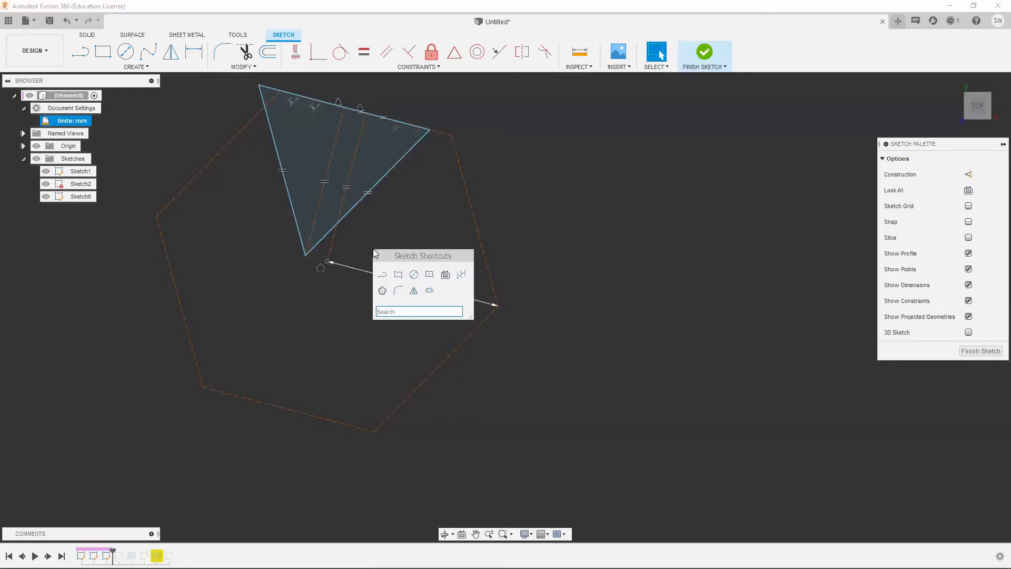
{"action": "type", "text": "circul"}
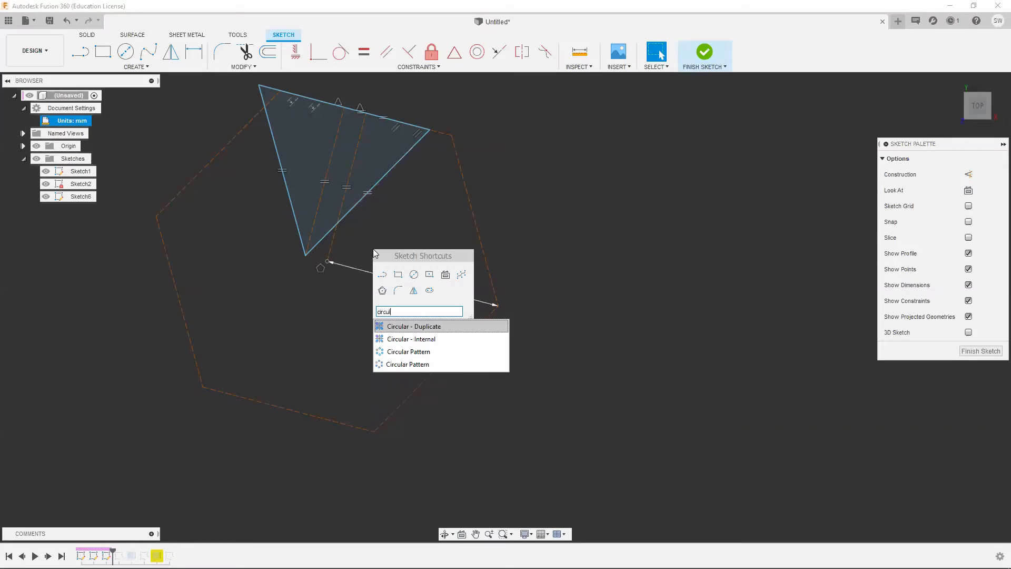
{"action": "left_click", "coordinate": [418, 352]}
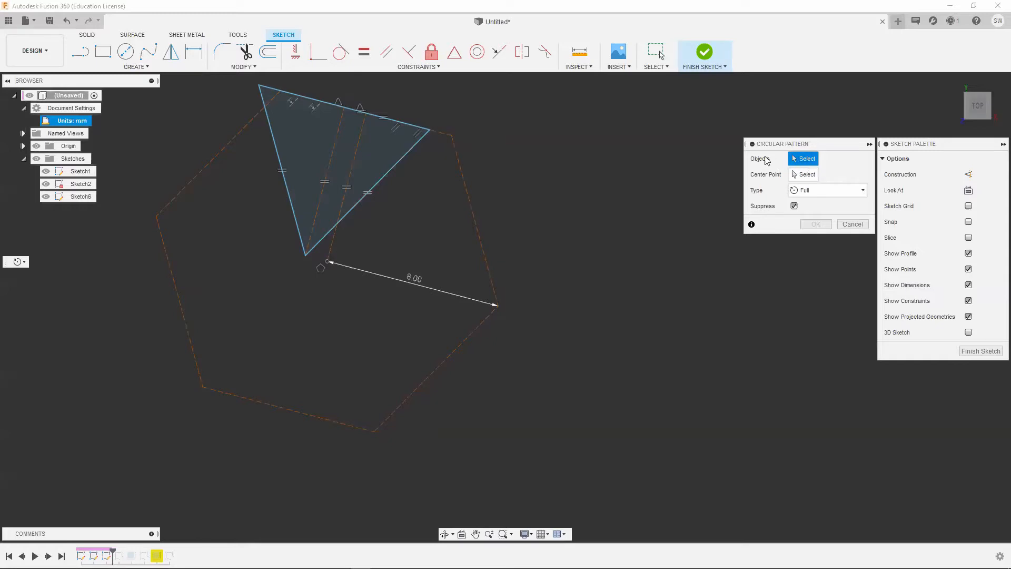
{"action": "double_click", "coordinate": [387, 175]}
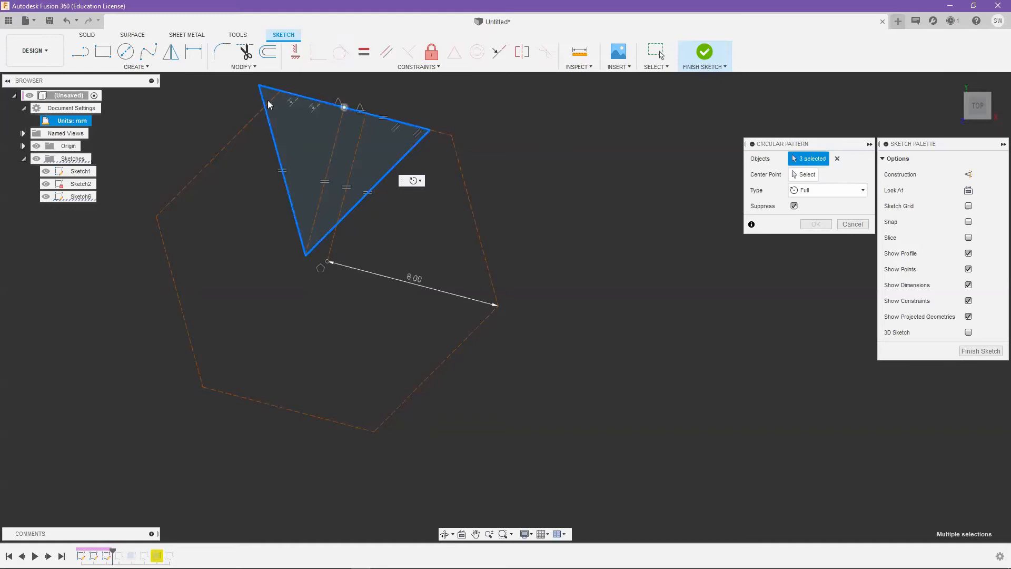
{"action": "left_click", "coordinate": [327, 166]}
{"action": "left_click", "coordinate": [804, 174]}
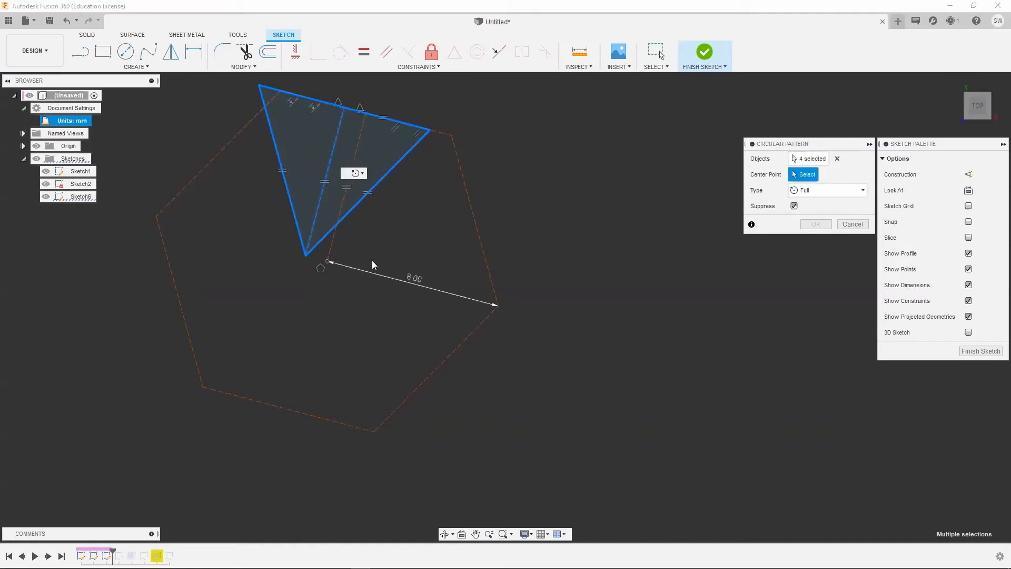
{"action": "left_click", "coordinate": [327, 262]}
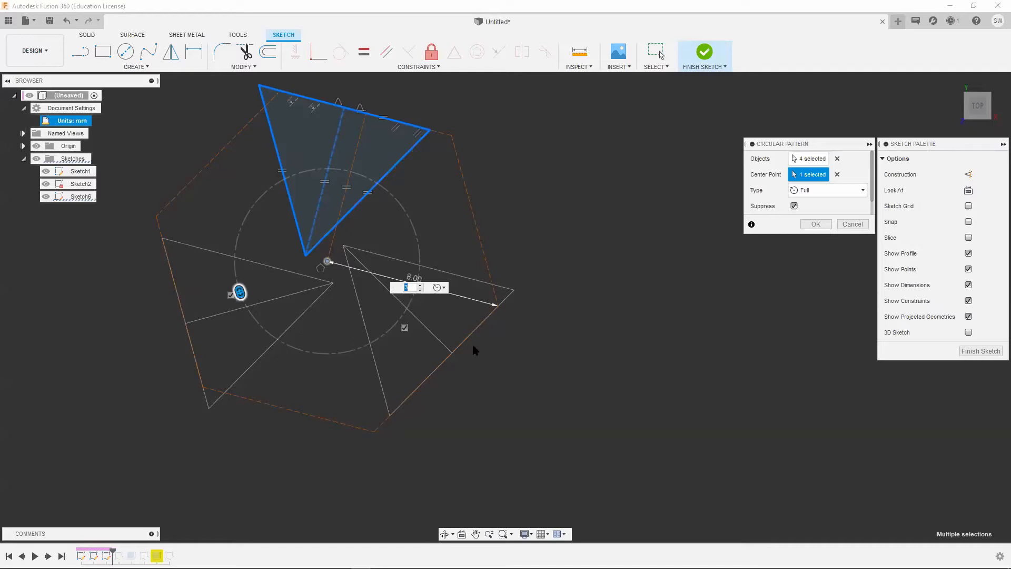
{"action": "type", "text": "6"}
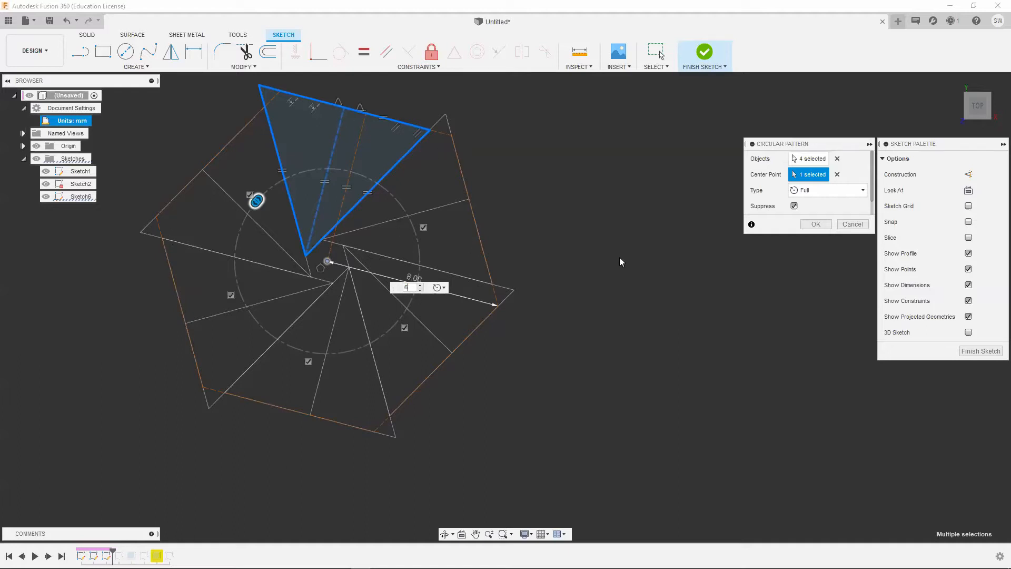
{"action": "left_click", "coordinate": [818, 225]}
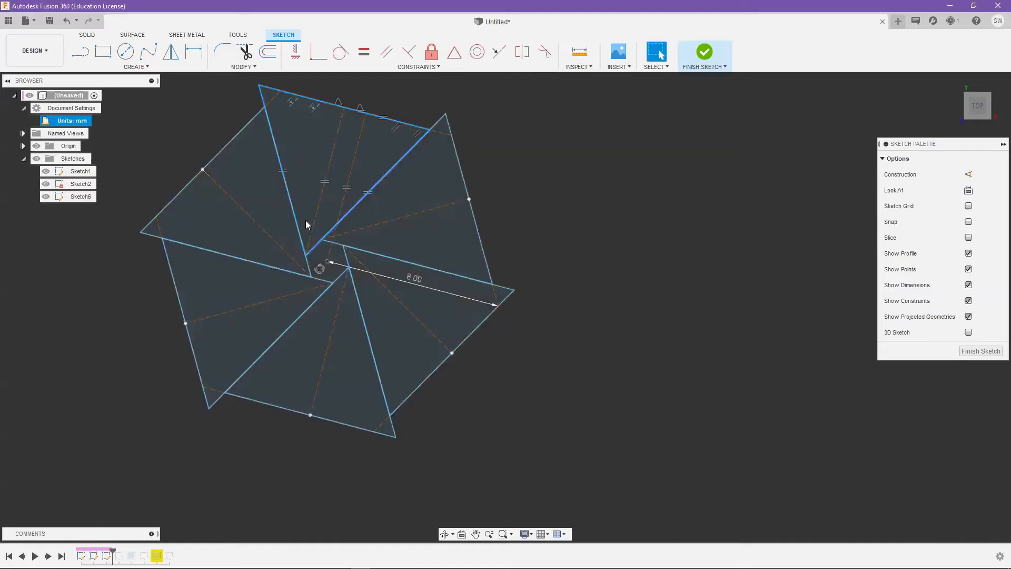
- Undo and restore the circular pattern, and try moving the original triangle's upper left corner
{"action": "key", "text": "ctrl+z"}
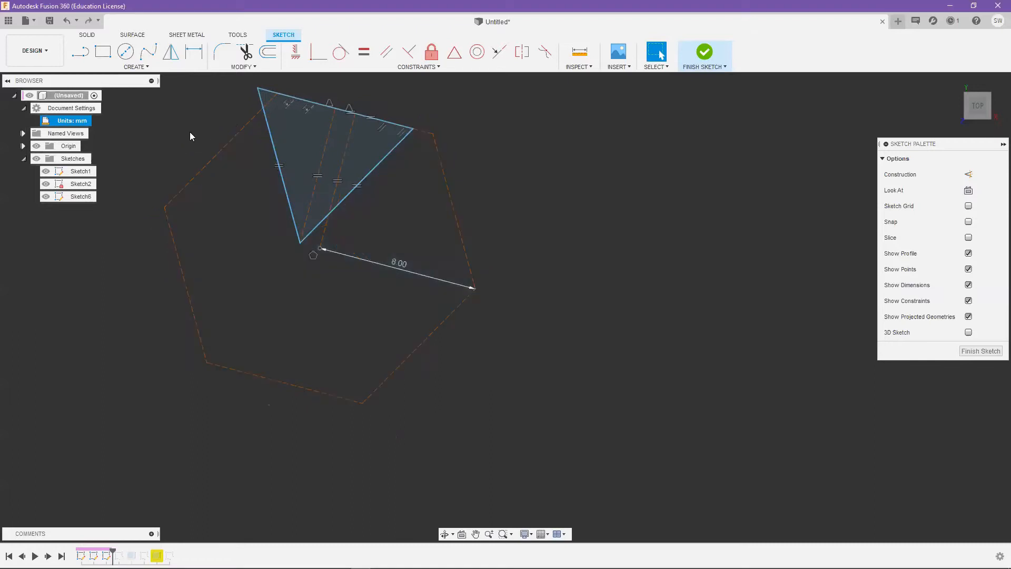
{"action": "key", "text": "ctrl+y"}
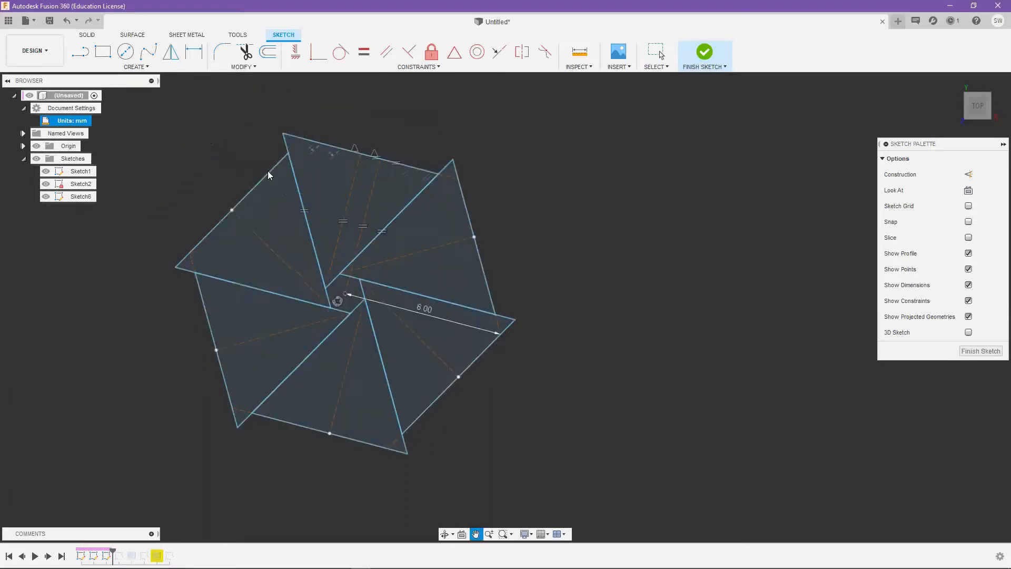
{"action": "mouse_move", "coordinate": [285, 142]}
{"action": "left_mouse_down"}
{"action": "mouse_move", "coordinate": [227, 147]}
{"action": "mouse_move", "coordinate": [279, 158]}
{"action": "mouse_move", "coordinate": [257, 164]}
{"action": "mouse_move", "coordinate": [303, 164]}
{"action": "mouse_move", "coordinate": [212, 153]}
{"action": "mouse_move", "coordinate": [292, 164]}
{"action": "left_mouse_up"}
{"action": "scroll", "coordinate": [506, 167], "scroll_direction": "down", "scroll_amount": 3}
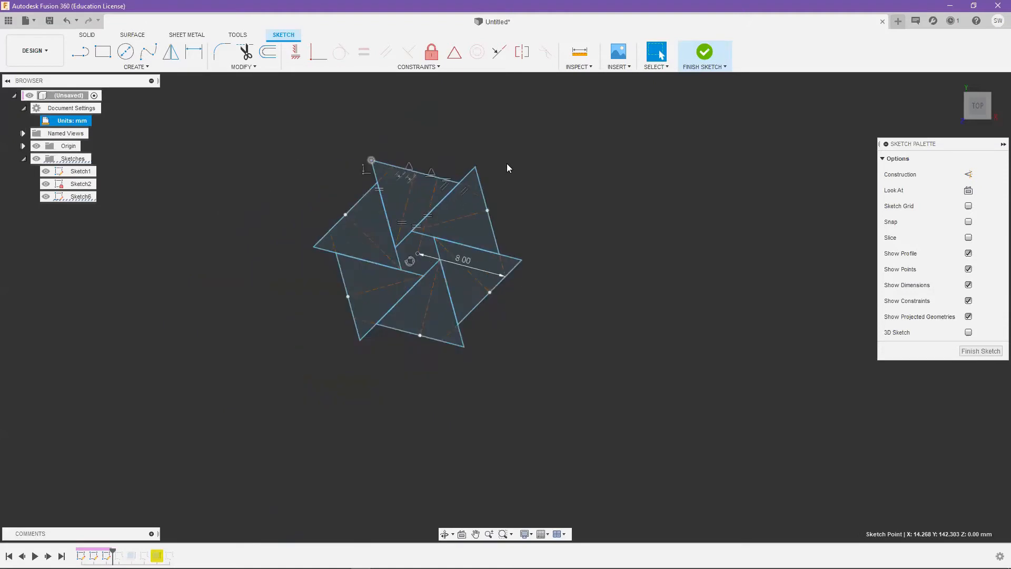
{"action": "left_click", "coordinate": [418, 67]}
{"action": "left_click", "coordinate": [453, 168]}
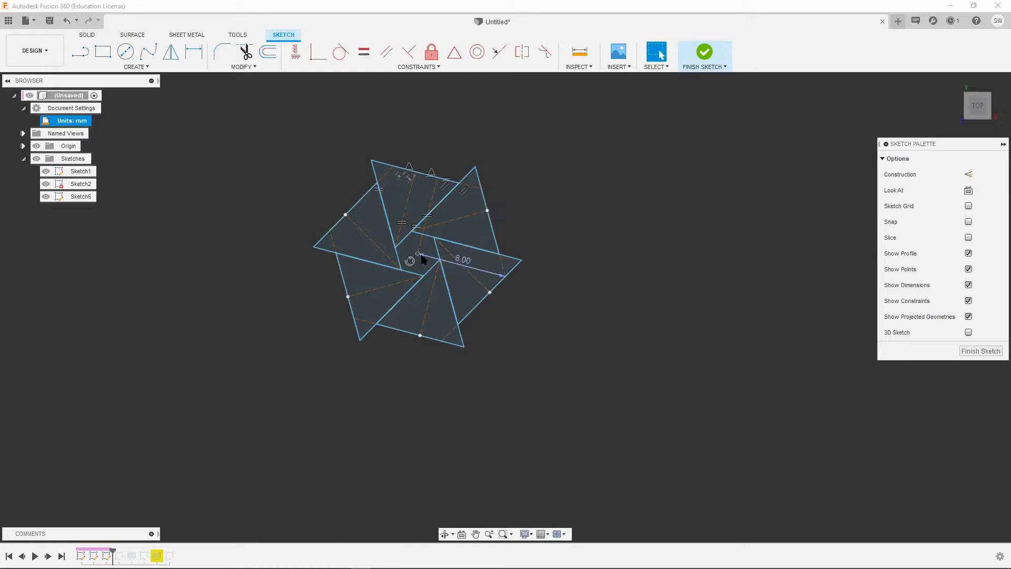
{"action": "scroll", "coordinate": [408, 247], "scroll_direction": "up", "scroll_amount": 1}
{"action": "left_click", "coordinate": [335, 148]}
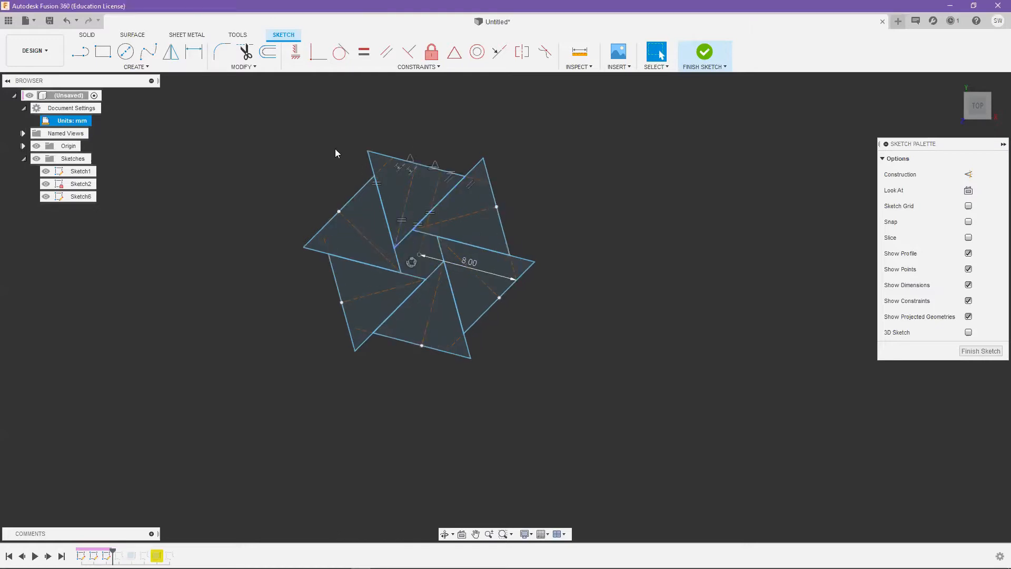
- Draw a closed four-sided outline above the pattern and divide it with a diagonal line from its upper left to lower right corner
{"action": "left_click", "coordinate": [80, 52]}
{"action": "scroll", "coordinate": [315, 115], "scroll_direction": "down", "scroll_amount": 1}
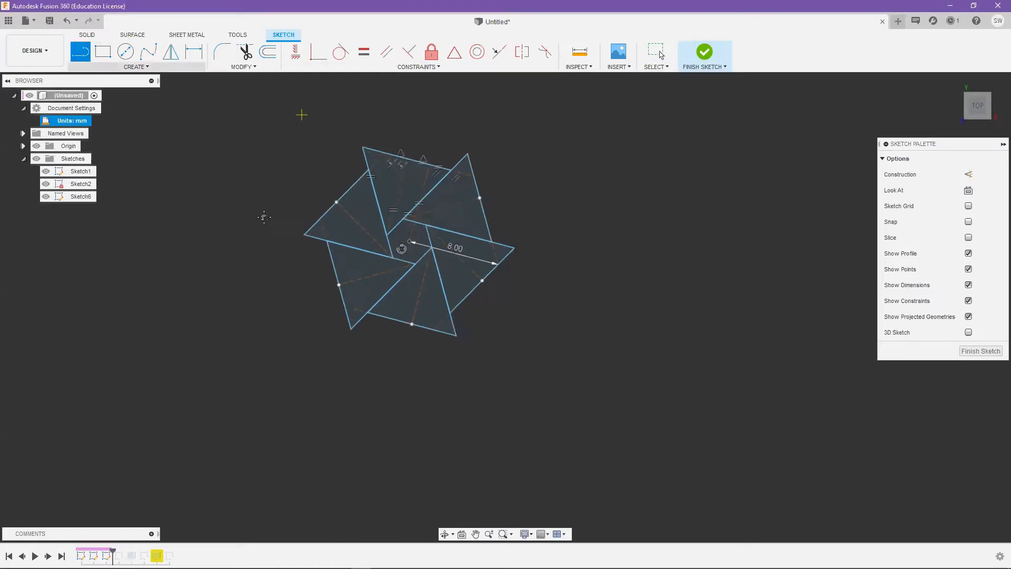
{"action": "middle_click_drag", "start_coordinate": [315, 115], "coordinate": [265, 248]}
{"action": "left_click", "coordinate": [349, 161]}
{"action": "left_click", "coordinate": [348, 233]}
{"action": "left_click", "coordinate": [467, 229]}
{"action": "left_click", "coordinate": [442, 153]}
{"action": "left_click", "coordinate": [349, 161]}
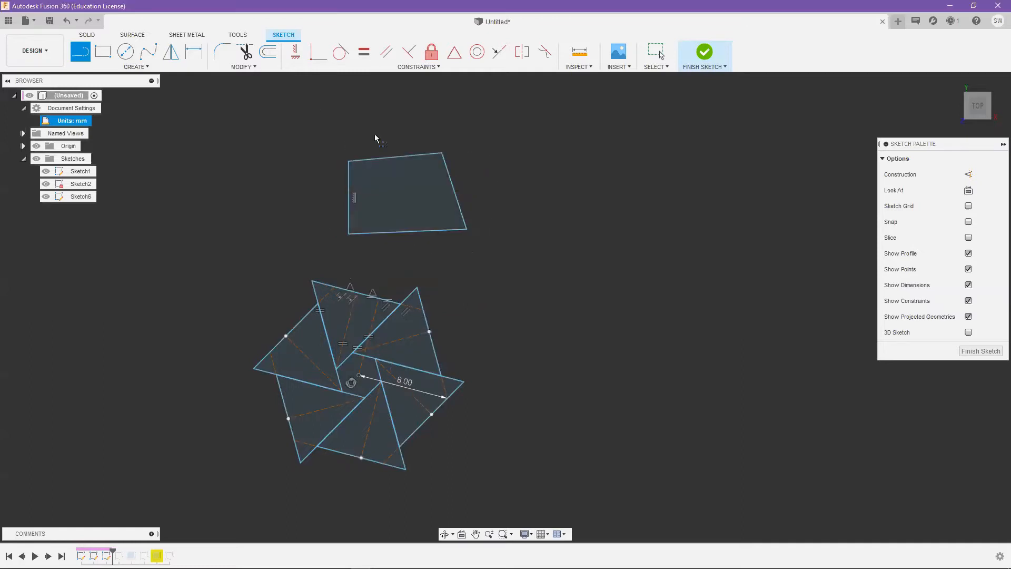
{"action": "left_click", "coordinate": [349, 161]}
{"action": "left_click", "coordinate": [467, 229]}
- Finish the sketch and try a 6 mm extrusion of the quadrilateral's lower triangular half
{"action": "left_click", "coordinate": [705, 51]}
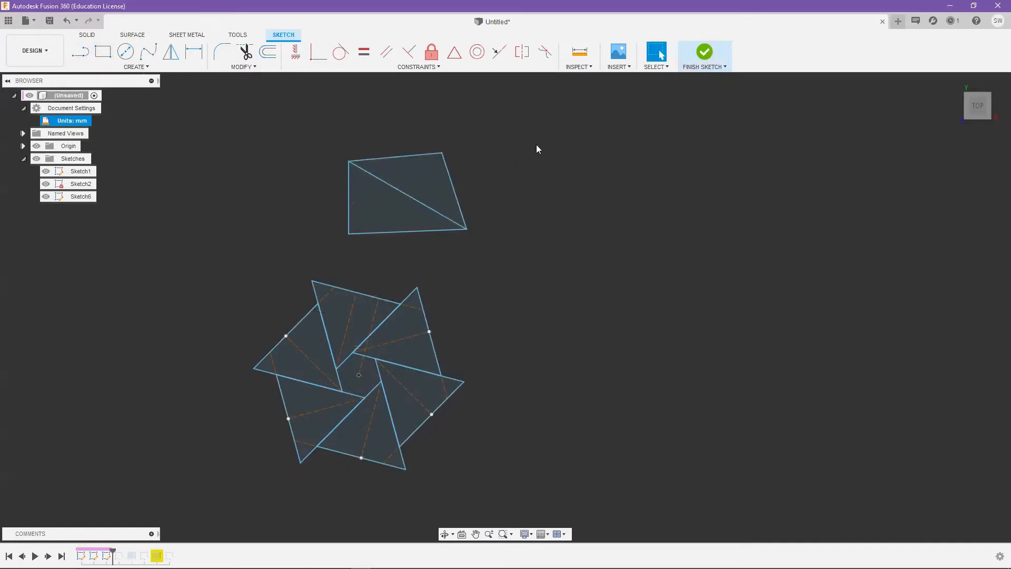
{"action": "left_click", "coordinate": [103, 51]}
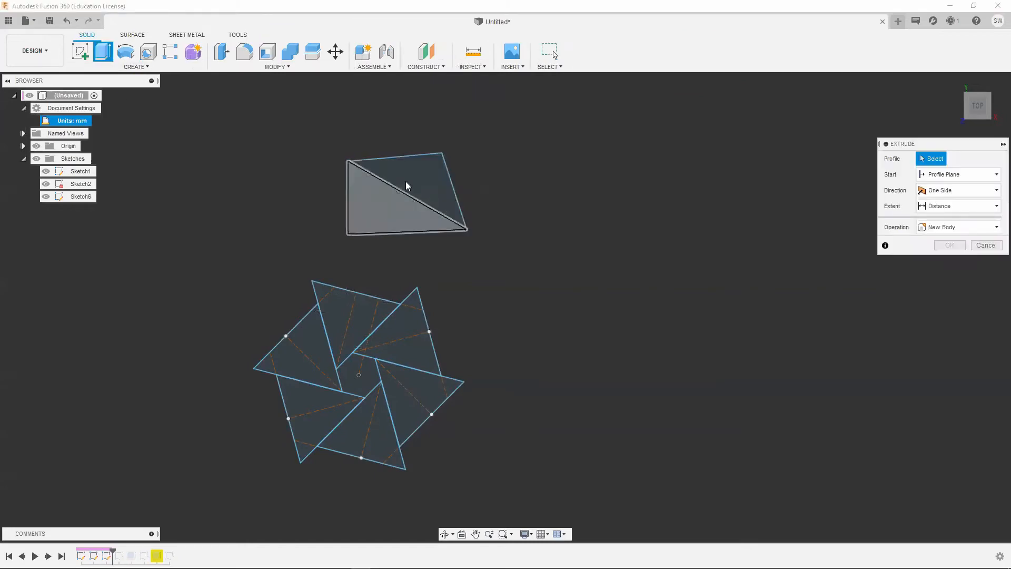
{"action": "left_click", "coordinate": [410, 210]}
{"action": "left_click_drag", "start_coordinate": [425, 203], "coordinate": [424, 174]}
{"action": "key", "text": "Return"}
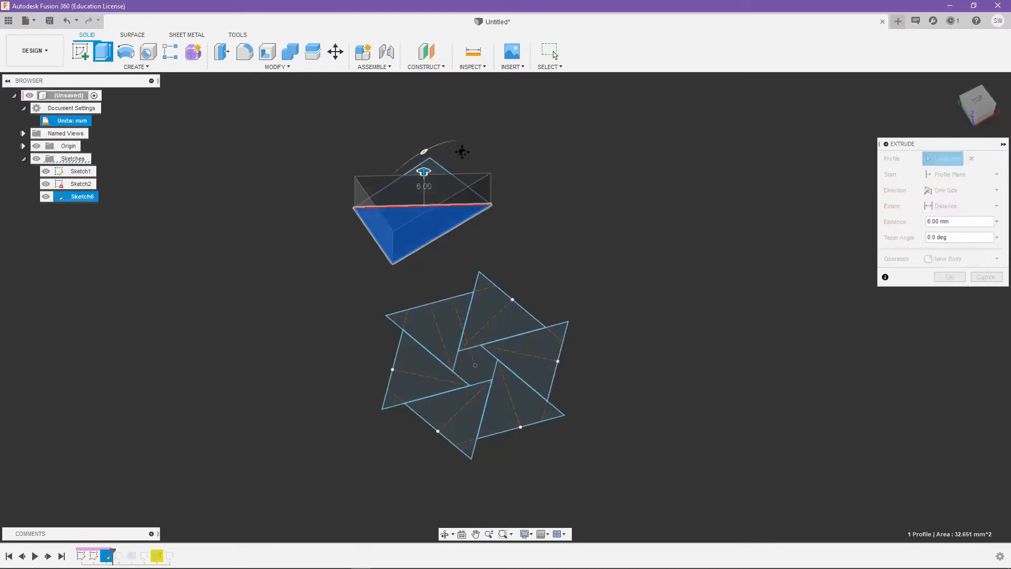
{"action": "left_click", "coordinate": [986, 276]}
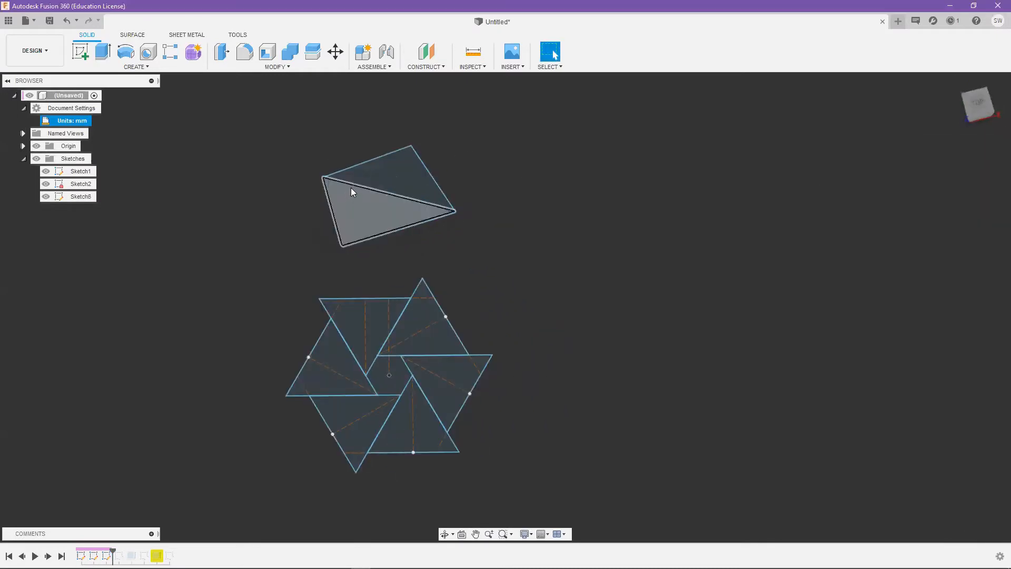
- Reopen Sketch6, convert the quadrilateral's diagonal to construction geometry and finish the sketch
{"action": "right_click", "coordinate": [79, 198]}
{"action": "left_click", "coordinate": [104, 216]}
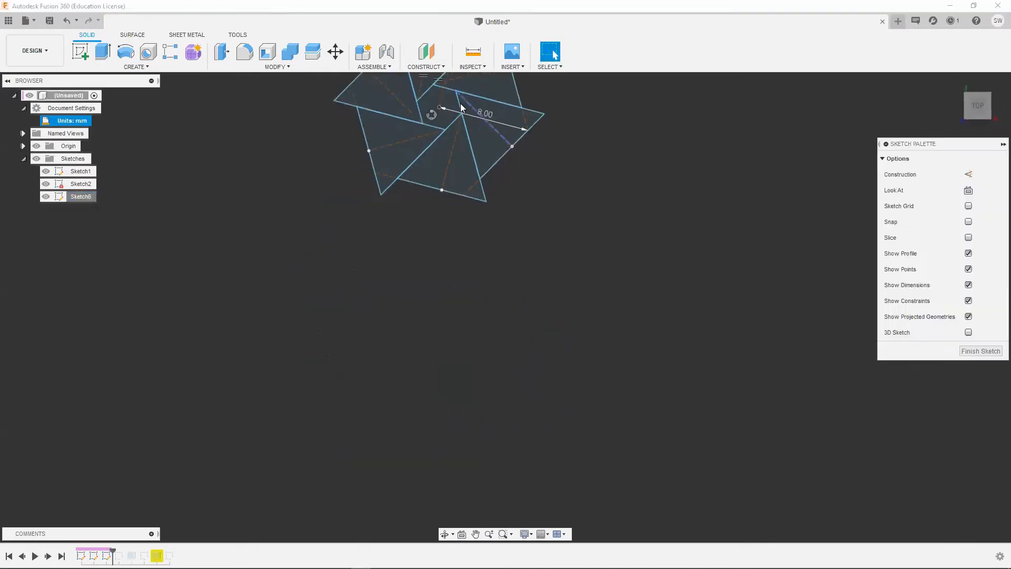
{"action": "left_click", "coordinate": [705, 53]}
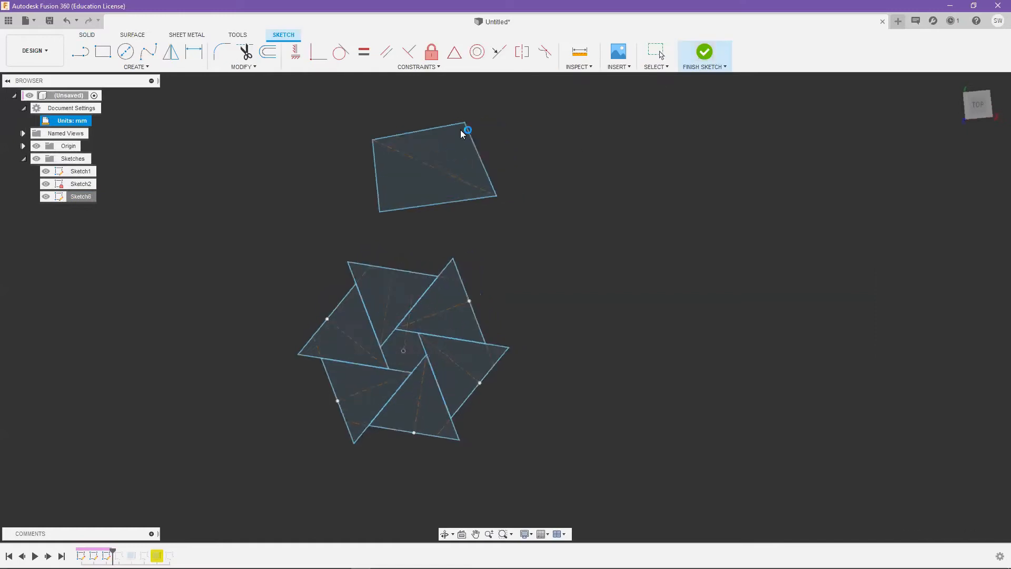
- Try a 14 mm extrusion of the entire quadrilateral as a new body
{"action": "left_click", "coordinate": [102, 52]}
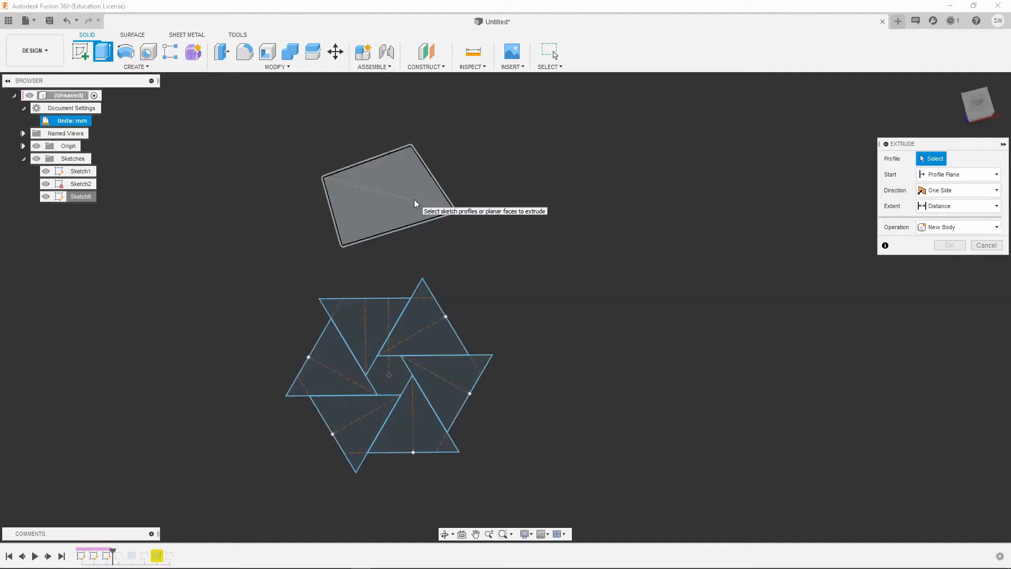
{"action": "left_click", "coordinate": [385, 205]}
{"action": "left_click_drag", "start_coordinate": [387, 190], "coordinate": [383, 153]}
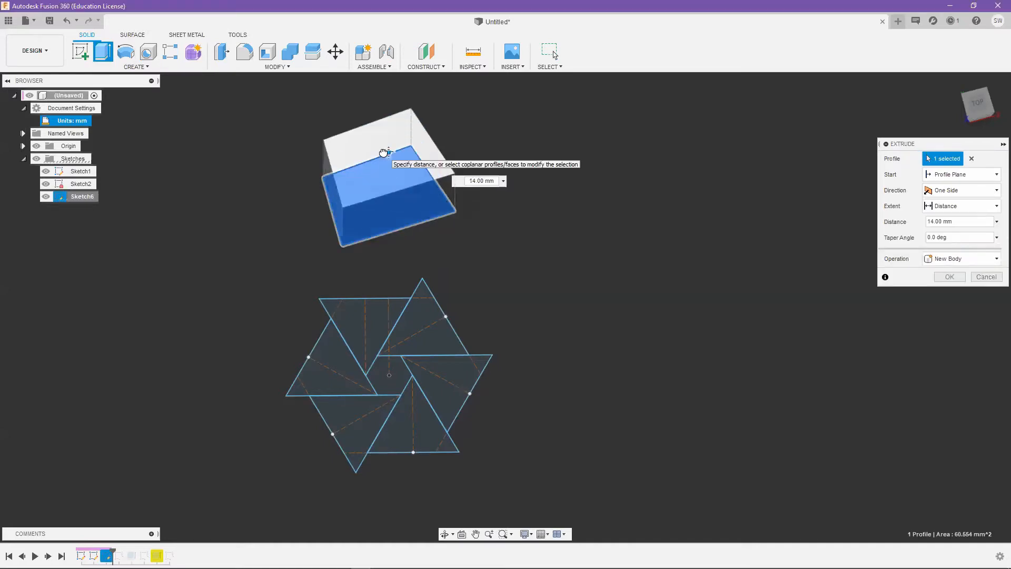
{"action": "key", "text": "Escape"}
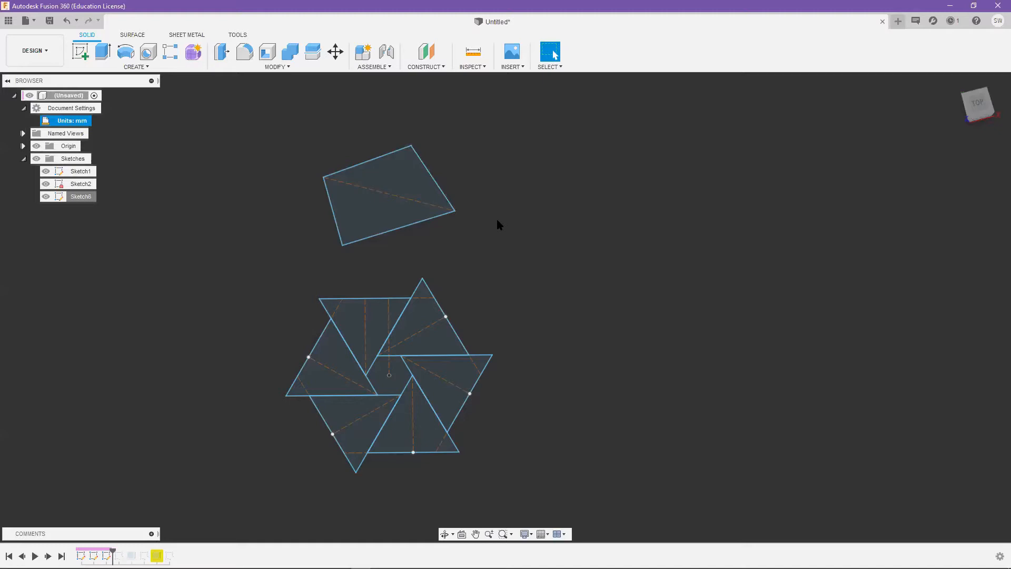
- Delete all three existing sketches, Sketch1, Sketch2 and Sketch6, from the design
{"action": "mouse_move", "coordinate": [436, 215]}
{"action": "middle_mouse_down"}
{"action": "mouse_move", "coordinate": [526, 210]}
{"action": "mouse_move", "coordinate": [474, 211]}
{"action": "middle_mouse_up"}
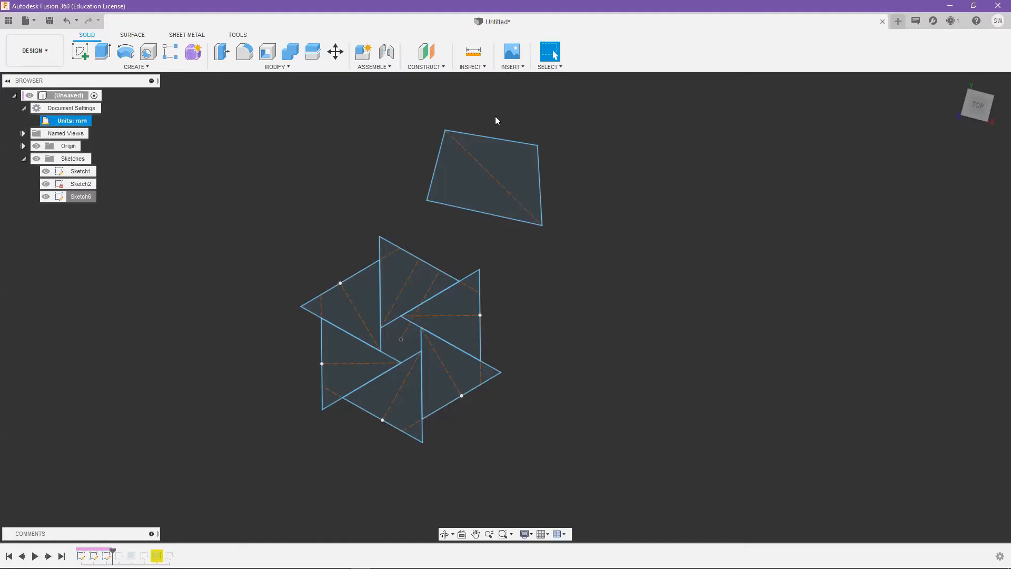
{"action": "scroll", "coordinate": [297, 153], "scroll_direction": "down", "scroll_amount": 4}
{"action": "left_click", "coordinate": [81, 171]}
{"action": "left_click", "coordinate": [81, 196], "text": "shift"}
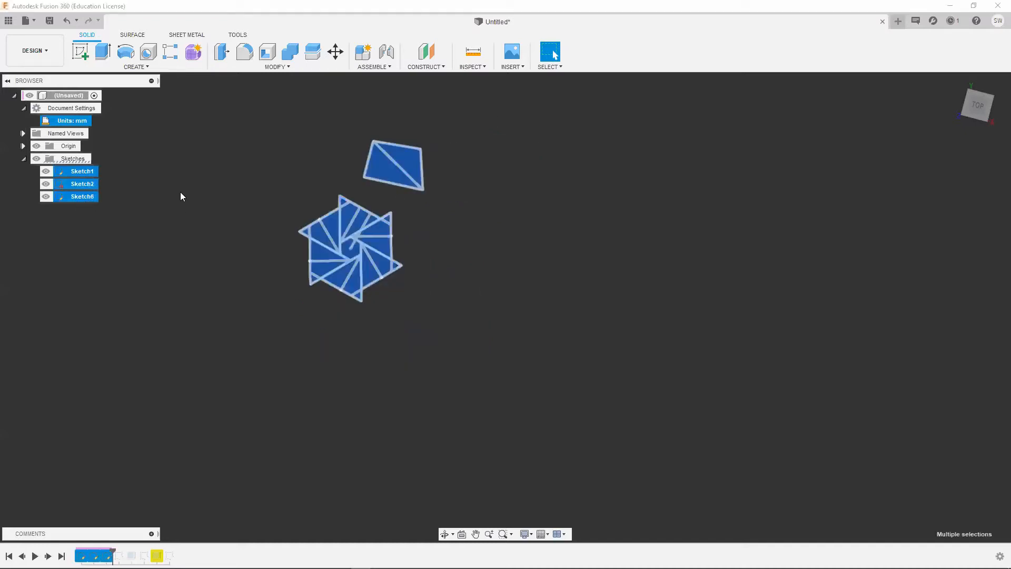
{"action": "key", "text": "Delete"}
- Look through the recently used designs and return to the empty untitled design
{"action": "left_click", "coordinate": [9, 21]}
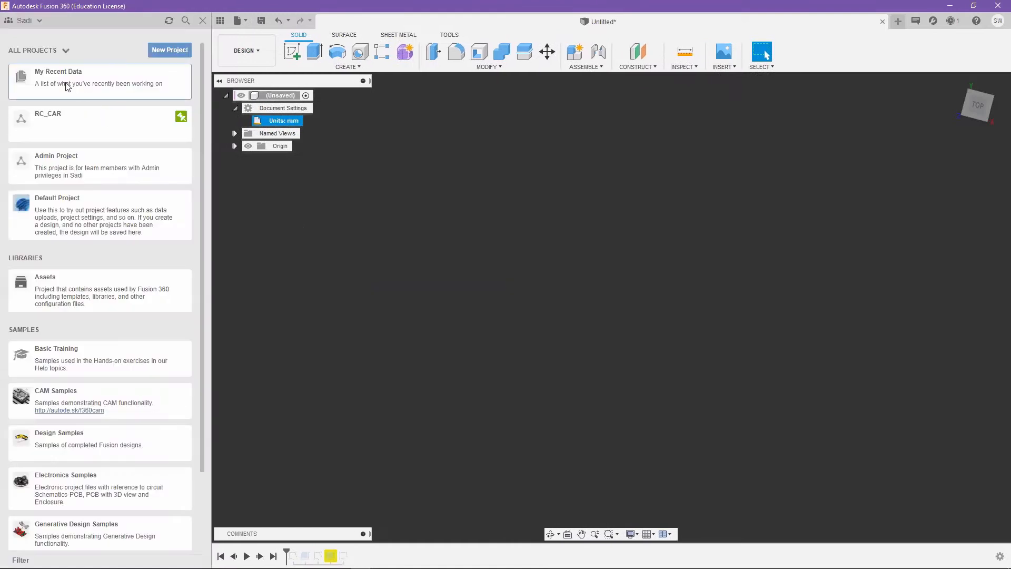
{"action": "left_click", "coordinate": [68, 85]}
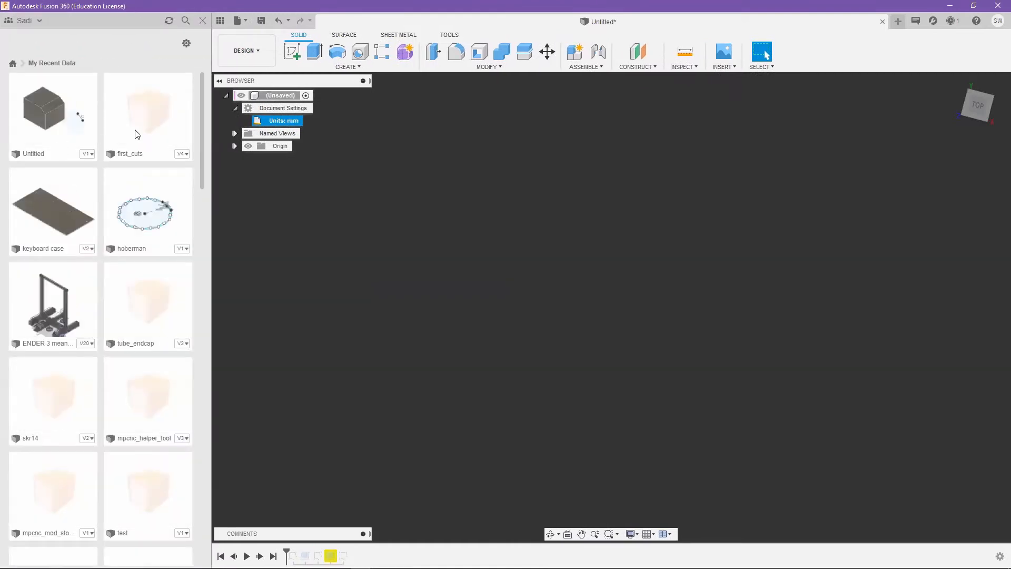
{"action": "left_click", "coordinate": [202, 20]}
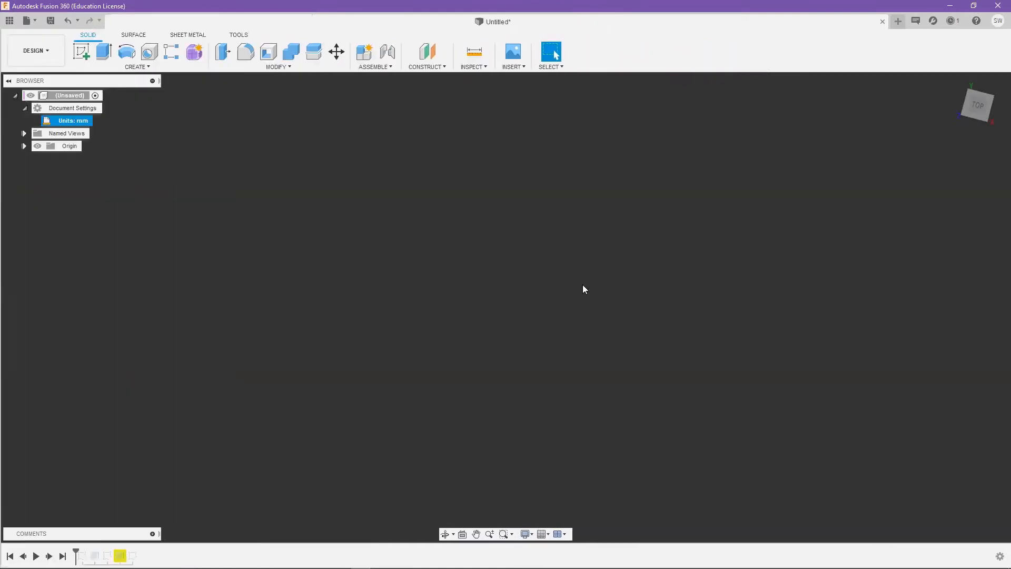
{"action": "key", "text": "alt+Tab"}
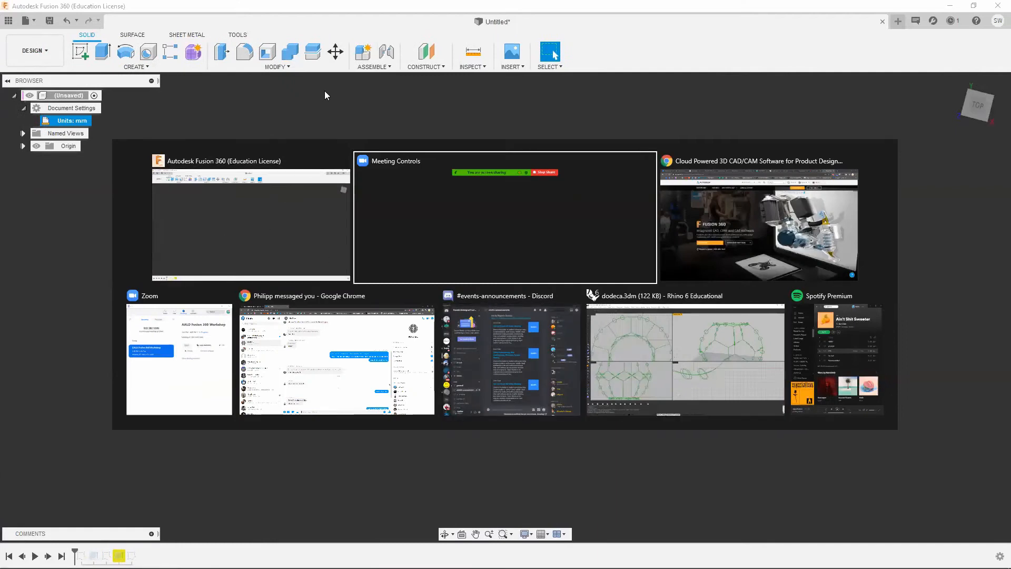
{"action": "key", "text": "Escape"}
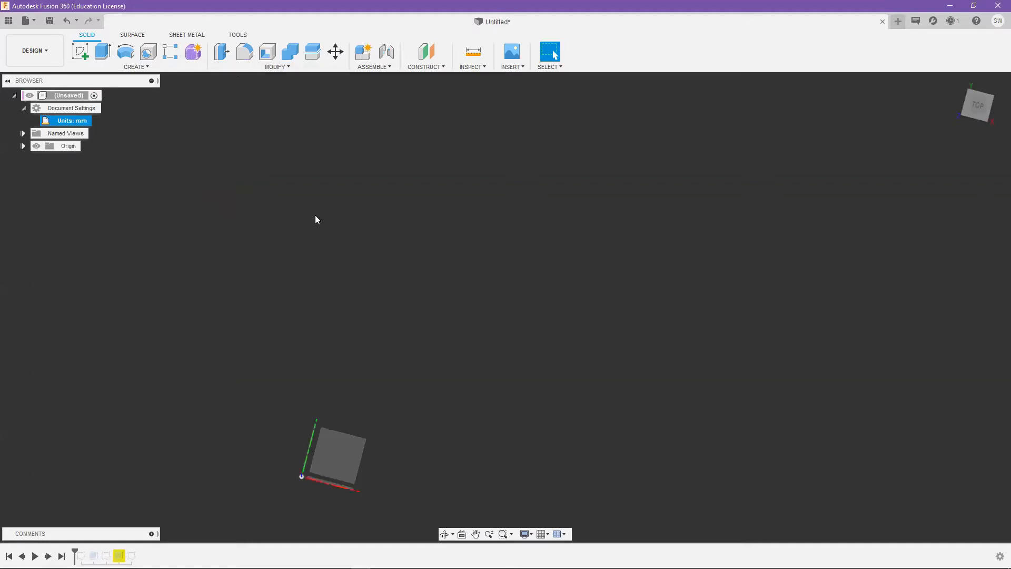
- Start a sketch on the front plane and draw a horizontal two-point rectangle with its lower left corner at the origin
{"action": "left_click", "coordinate": [367, 337]}
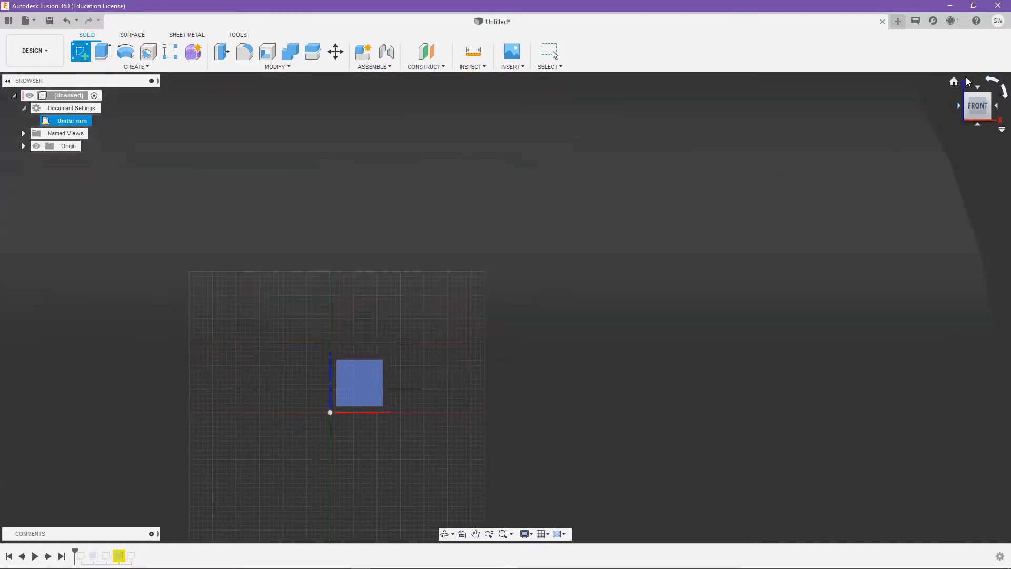
{"action": "left_click_drag", "start_coordinate": [955, 108], "coordinate": [973, 112]}
{"action": "left_click", "coordinate": [972, 109]}
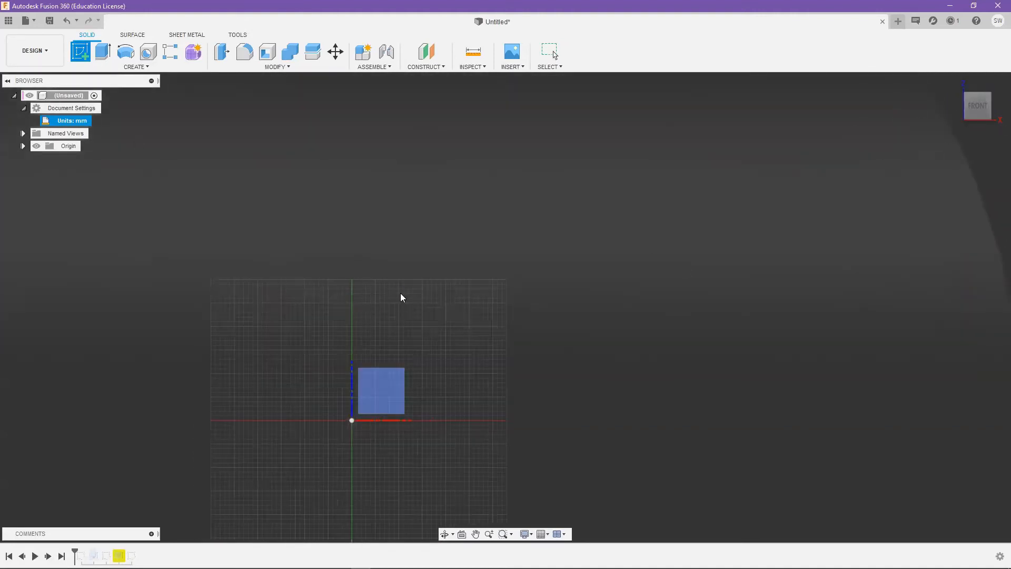
{"action": "key", "text": "r"}
{"action": "left_click", "coordinate": [390, 385]}
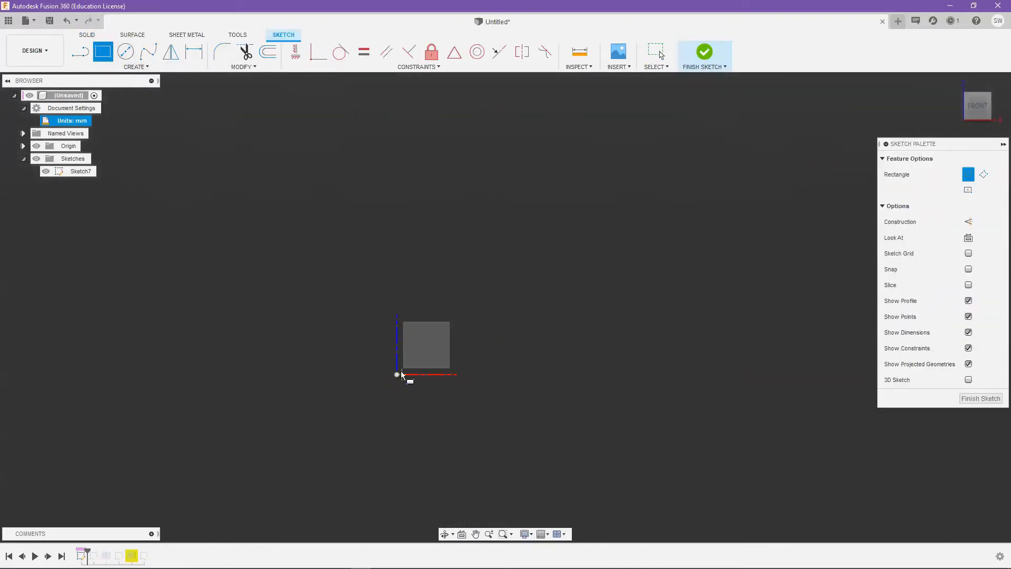
{"action": "left_click", "coordinate": [401, 376]}
{"action": "left_click", "coordinate": [611, 304]}
{"action": "scroll", "coordinate": [438, 309], "scroll_direction": "up", "scroll_amount": 2}
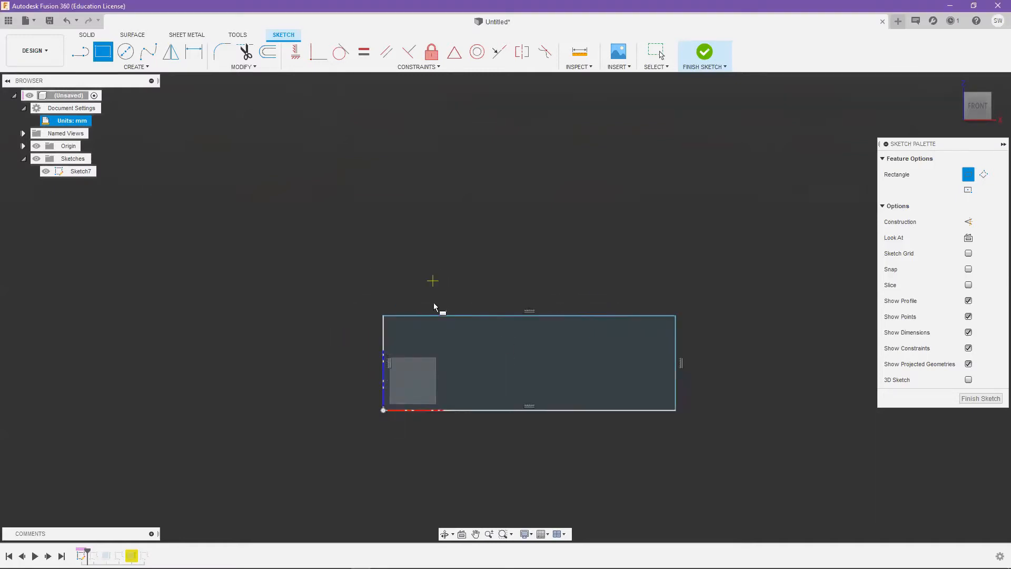
- Open the recent "test" design, examine its hinged case by moving the lid, and return to the untitled sketch
{"action": "key", "text": "alt+Tab"}
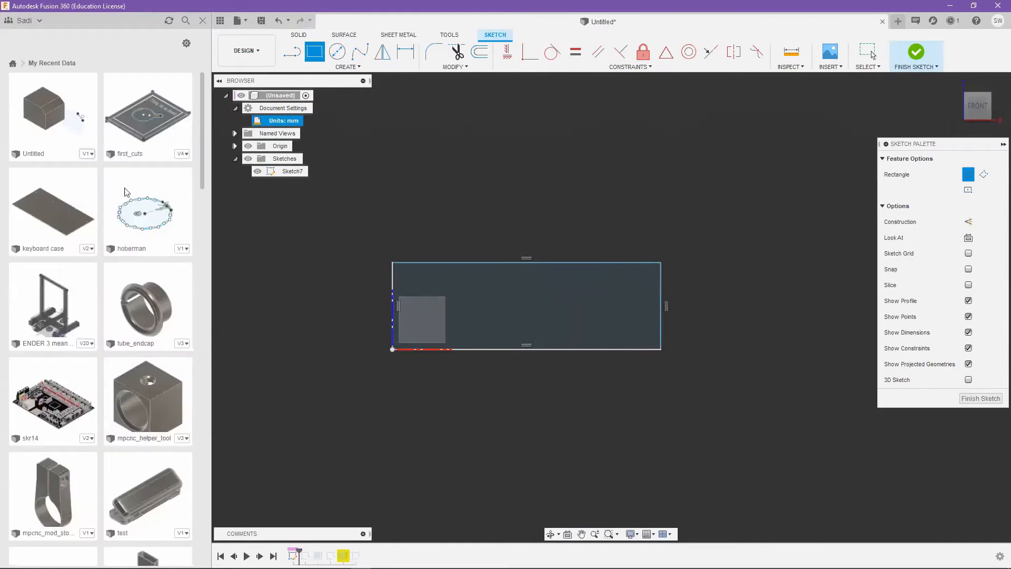
{"action": "scroll", "coordinate": [127, 193], "scroll_direction": "down", "scroll_amount": 4}
{"action": "double_click", "coordinate": [138, 286]}
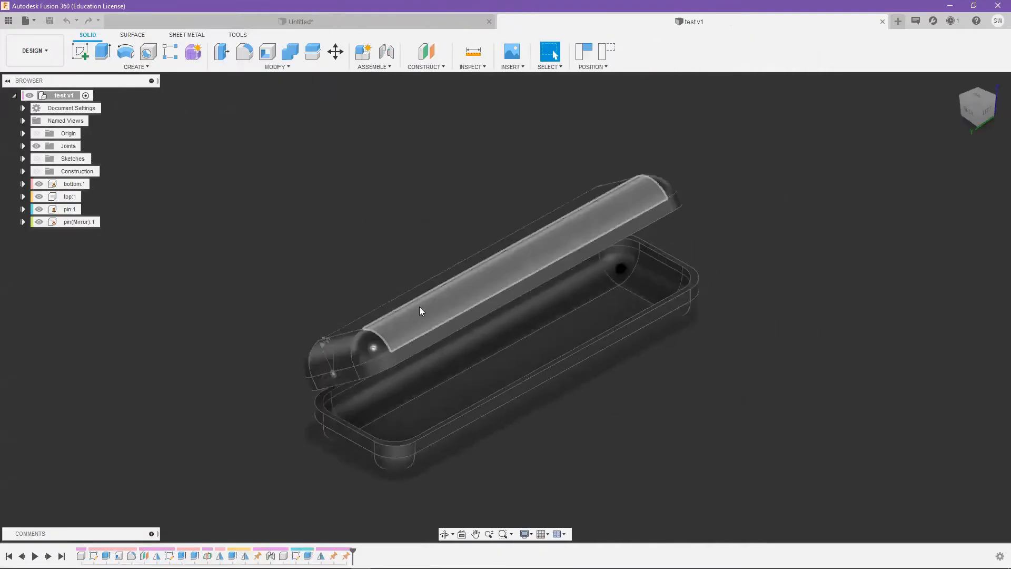
{"action": "middle_click_drag", "start_coordinate": [420, 306], "coordinate": [531, 381], "text": "shift"}
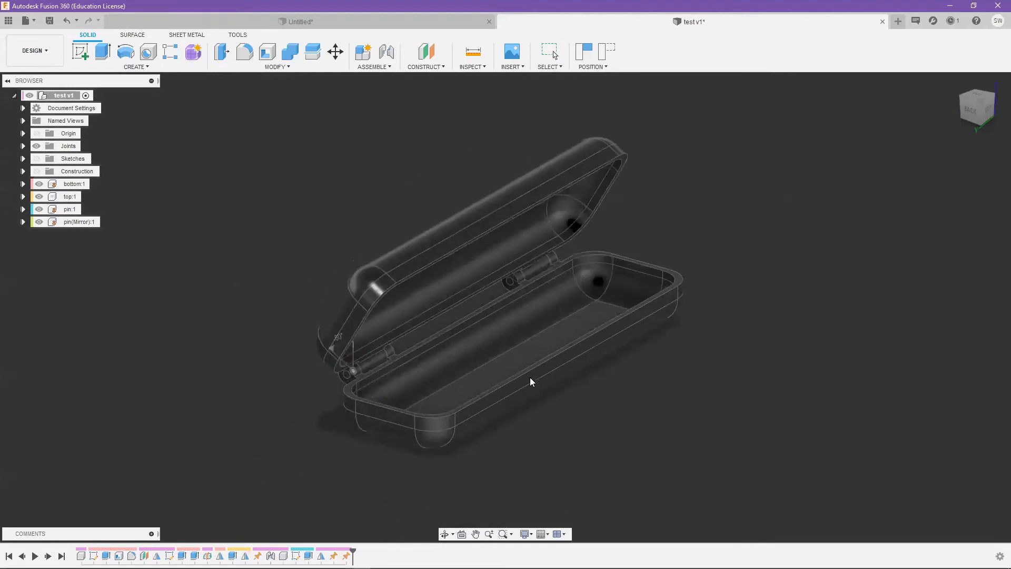
{"action": "left_click", "coordinate": [316, 22]}
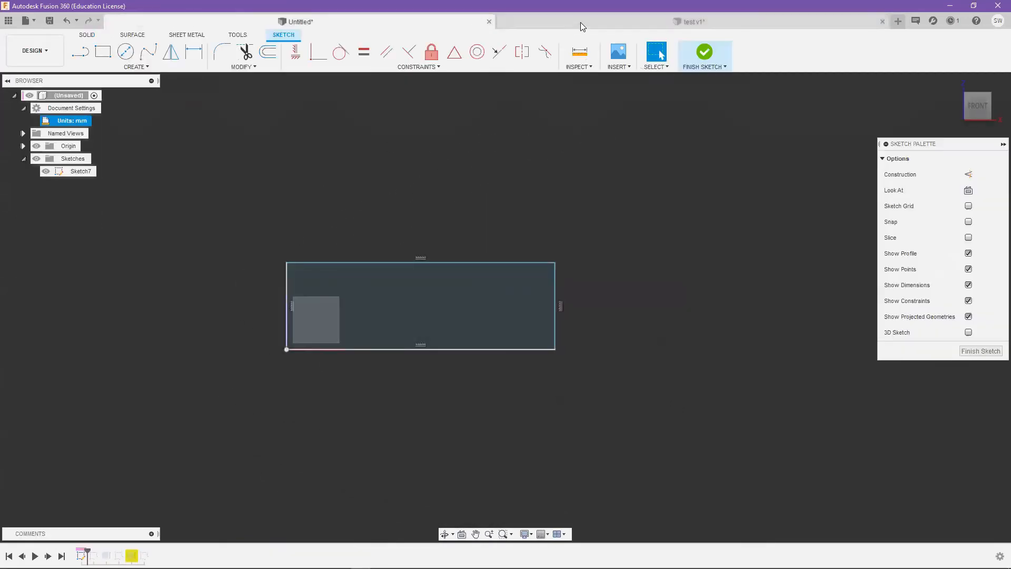
{"action": "left_click", "coordinate": [581, 22]}
{"action": "middle_click_drag", "start_coordinate": [402, 444], "coordinate": [358, 158], "text": "shift"}
{"action": "left_click", "coordinate": [300, 22]}
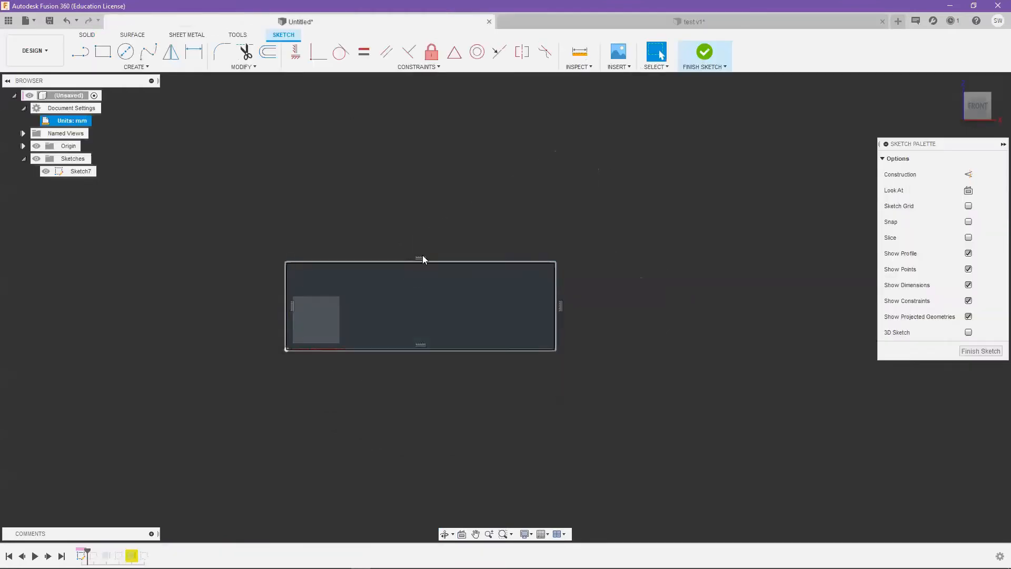
- Move the rectangle's upper right corner outward to make it about 69 mm wide and 24 mm high
{"action": "key", "text": "d"}
{"action": "key", "text": "Escape"}
{"action": "left_click_drag", "start_coordinate": [555, 262], "coordinate": [598, 238]}
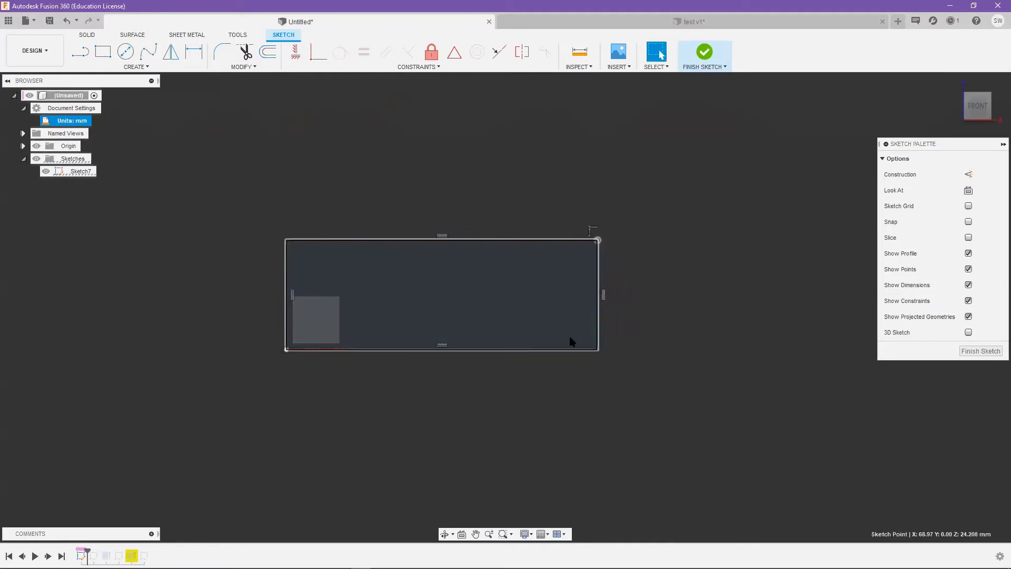
- Dimension the rectangle's left edge and set its height to 20 mm
{"action": "key", "text": "d"}
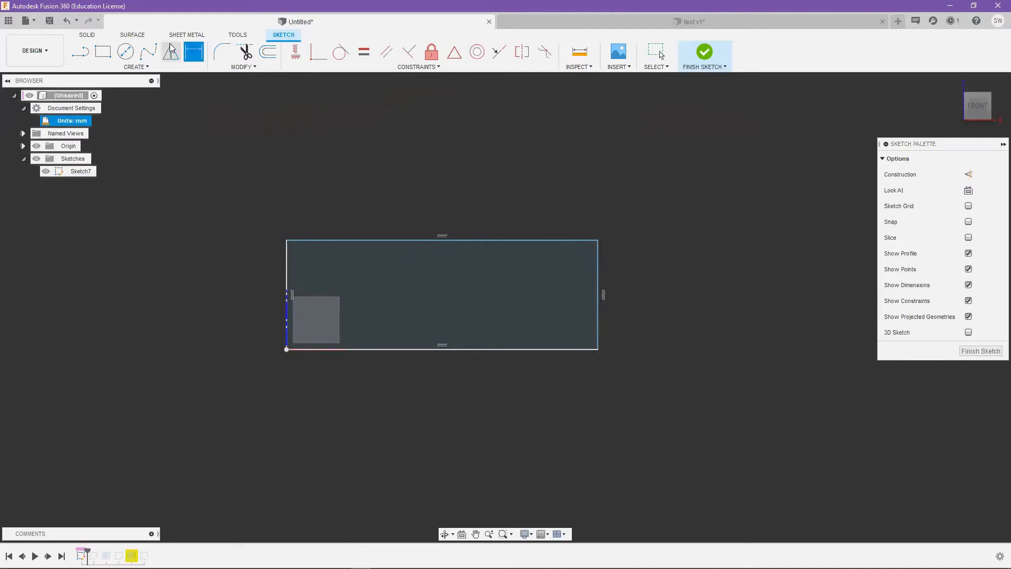
{"action": "left_click", "coordinate": [135, 67]}
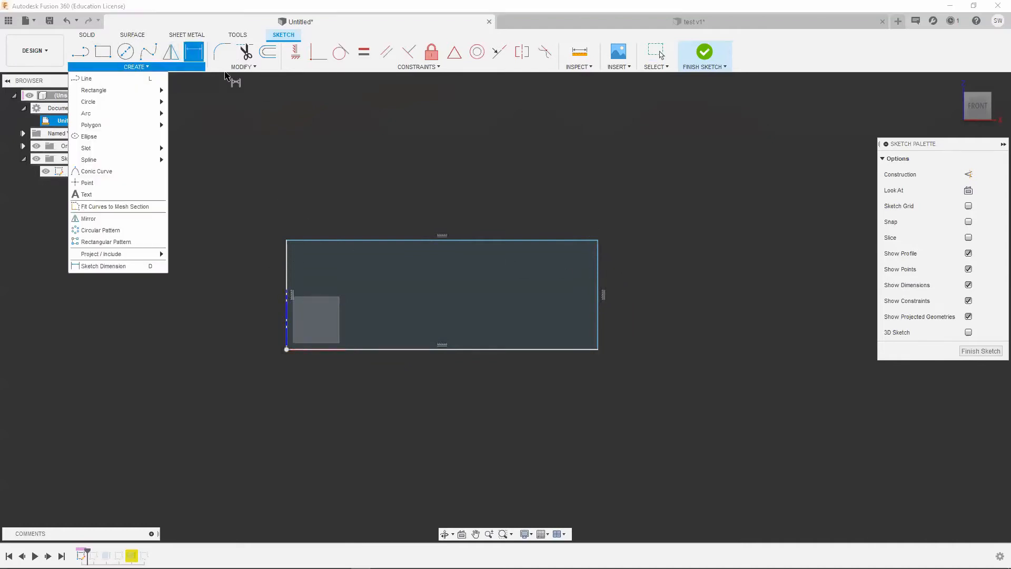
{"action": "left_click", "coordinate": [124, 266]}
{"action": "left_click", "coordinate": [287, 266]}
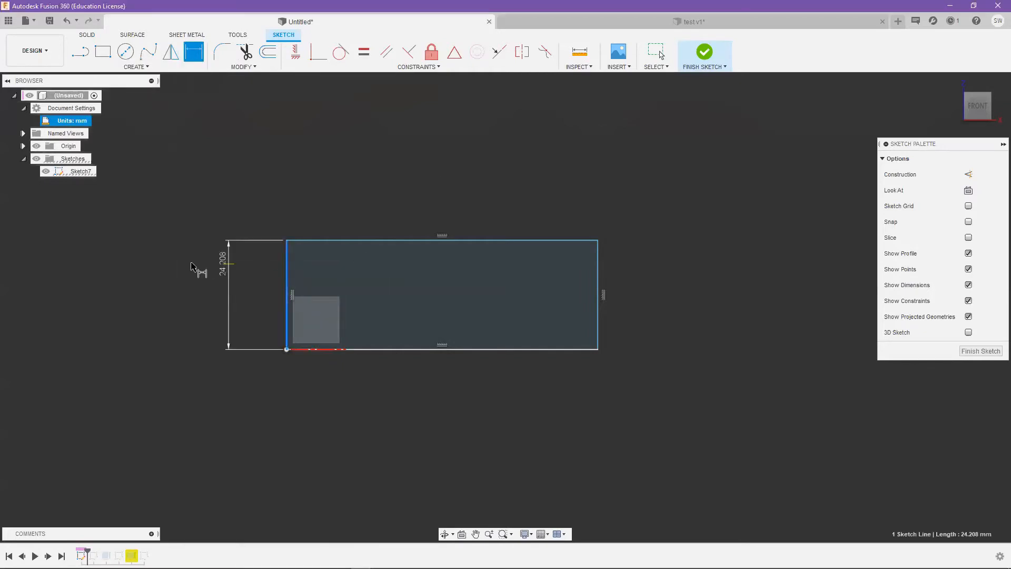
{"action": "left_click", "coordinate": [200, 303]}
{"action": "type", "text": "20"}
{"action": "key", "text": "Return"}
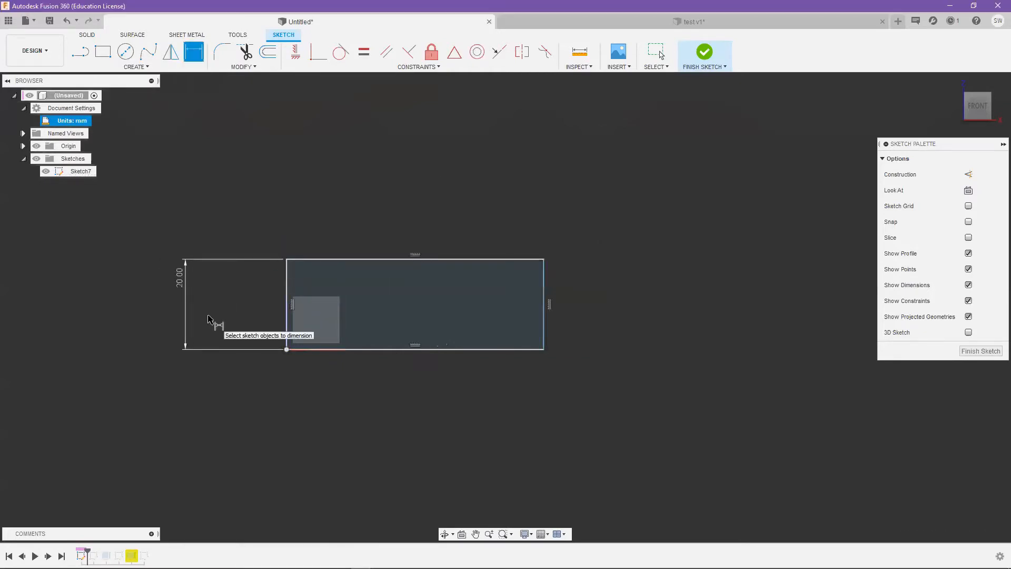
- Dimension the rectangle's bottom edge and set its width to 45 mm
{"action": "left_click", "coordinate": [437, 350]}
{"action": "left_click", "coordinate": [441, 411]}
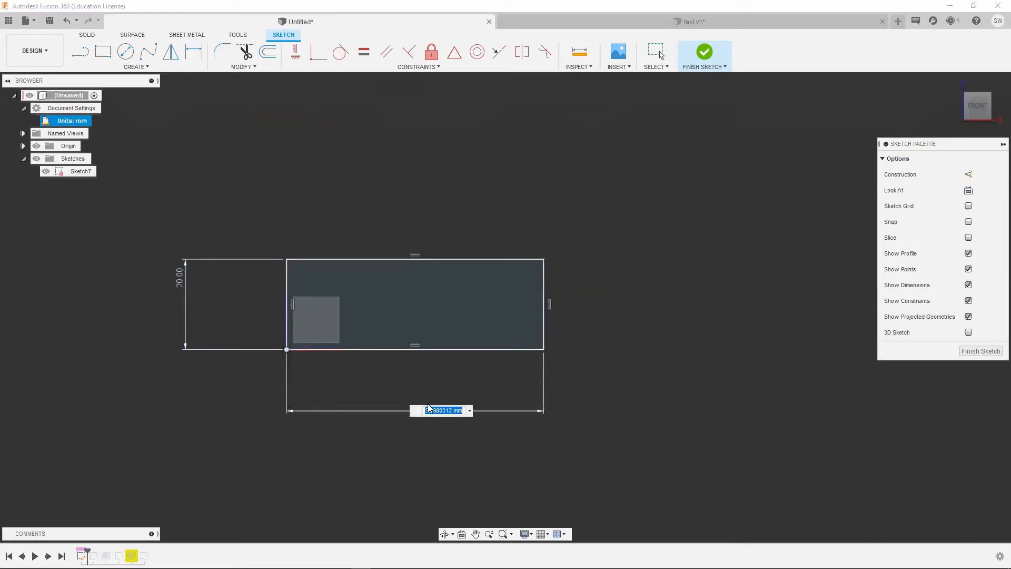
{"action": "type", "text": "45"}
{"action": "key", "text": "Return"}
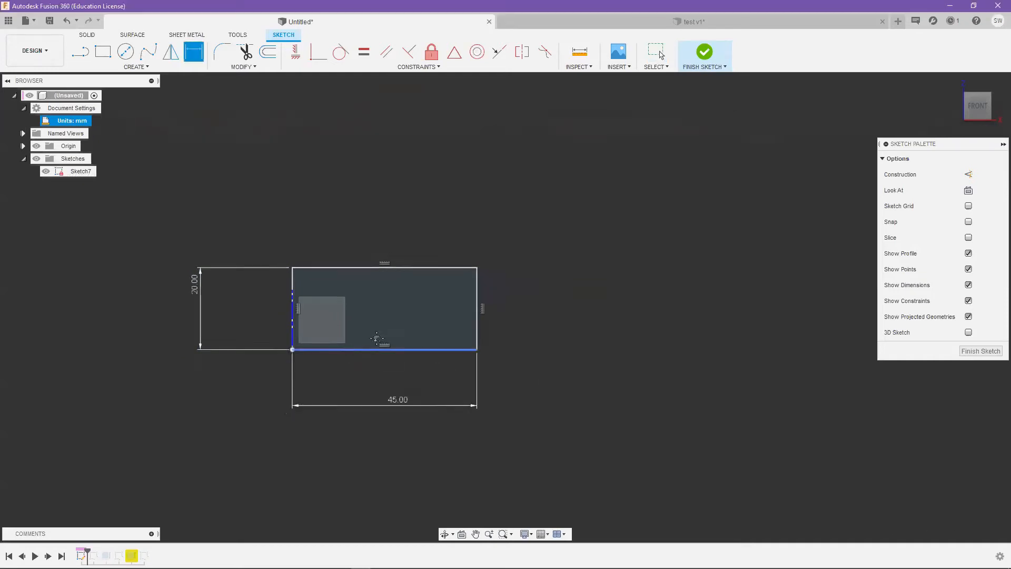
- Name the rectangle's height dimension half_height, with a value of 20 mm
{"action": "scroll", "coordinate": [390, 355], "scroll_direction": "up", "scroll_amount": 2}
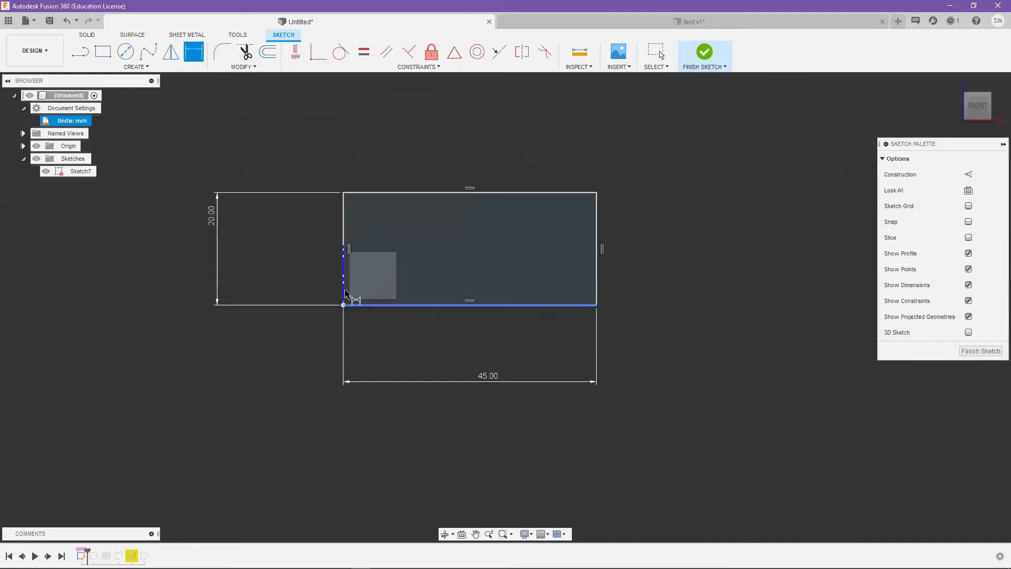
{"action": "double_click", "coordinate": [219, 226]}
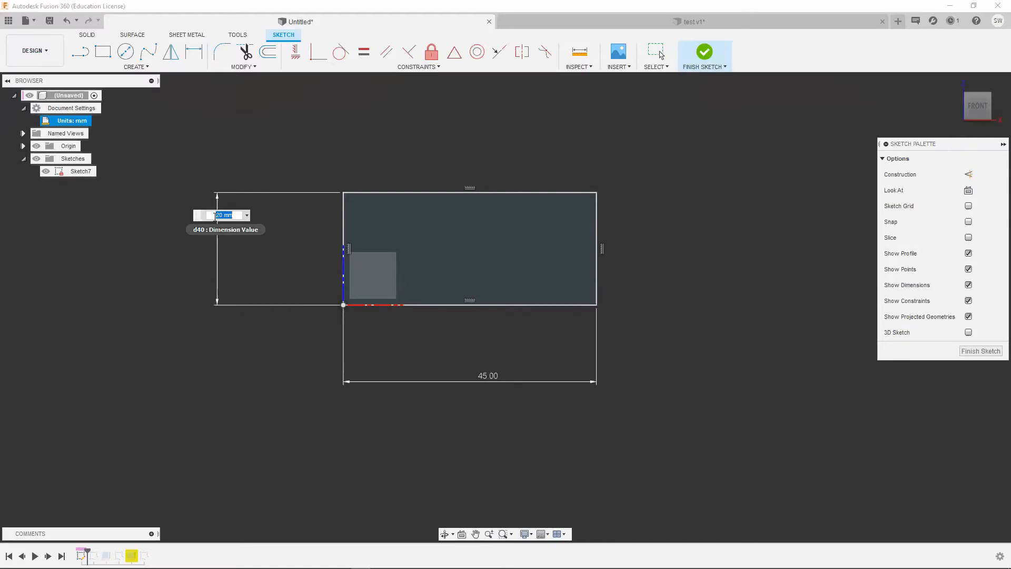
{"action": "type", "text": "lf_height=20"}
{"action": "key", "text": "Return"}
{"action": "key", "text": "Escape"}
- Try to make the rectangle's height value reference its width dimension
{"action": "double_click", "coordinate": [203, 217]}
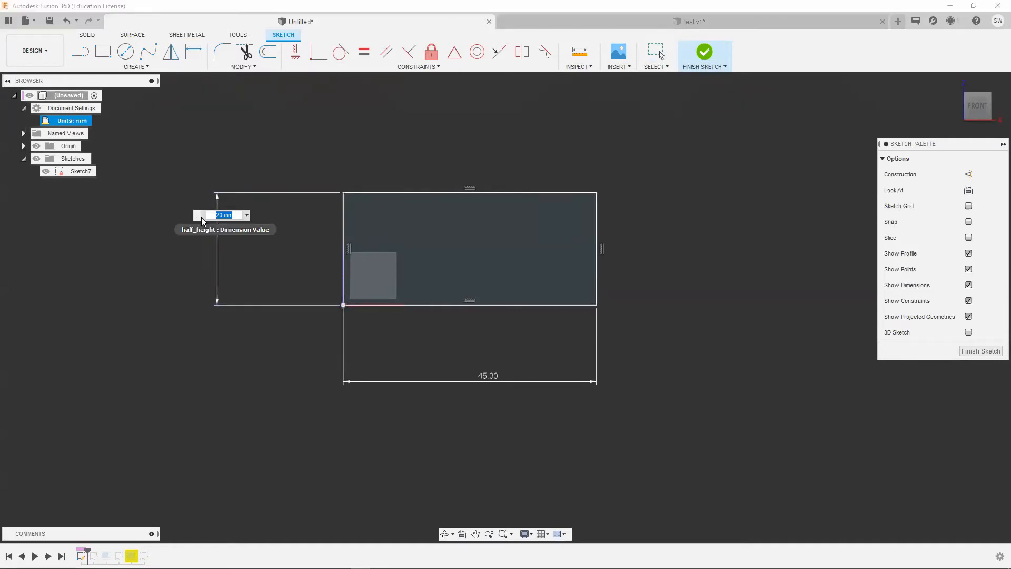
{"action": "double_click", "coordinate": [486, 376]}
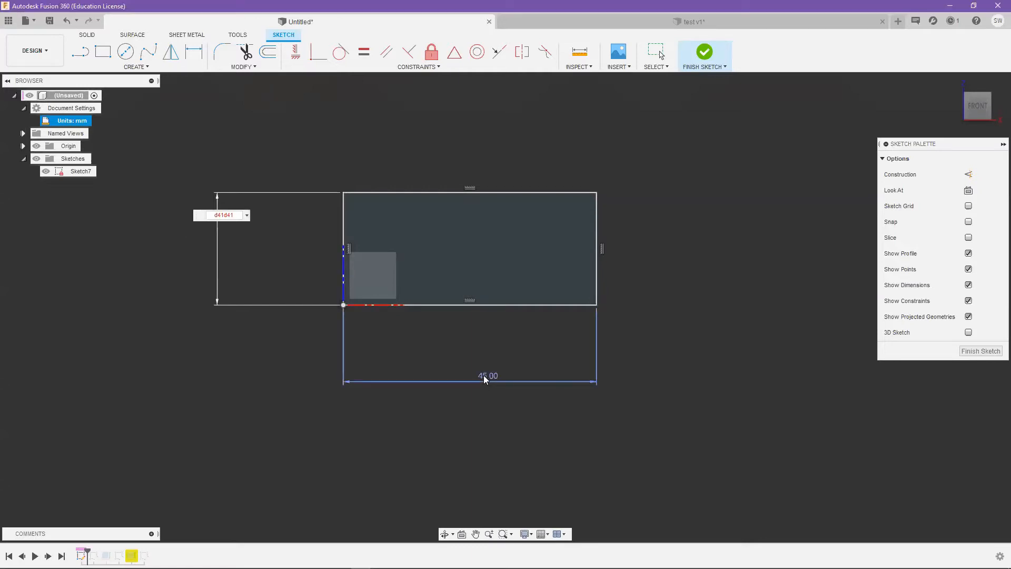
{"action": "key", "text": "Escape"}
{"action": "double_click", "coordinate": [217, 287]}
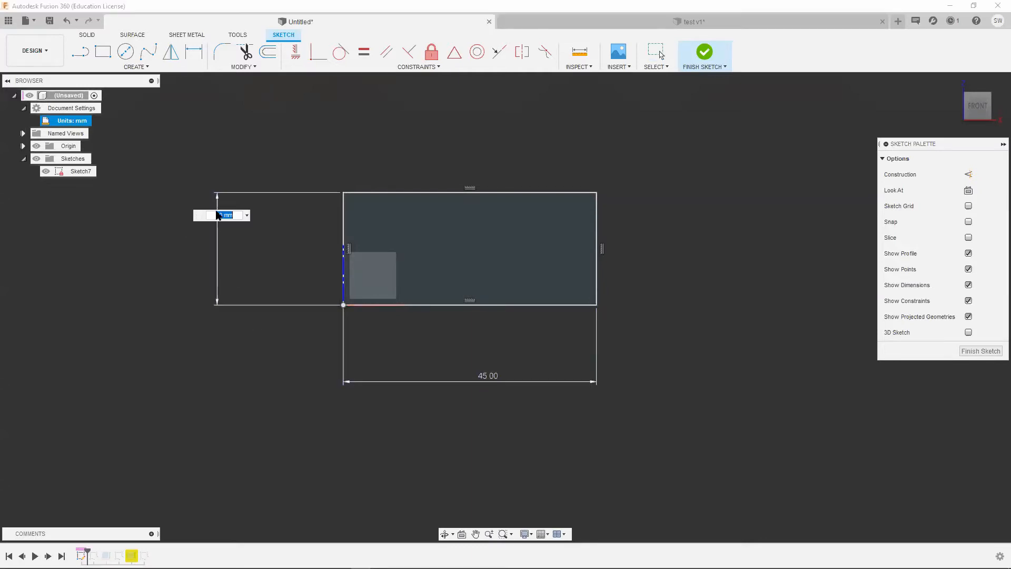
{"action": "key", "text": "Escape"}
- Set the rectangle's width dimension to twice the half_height parameter
{"action": "double_click", "coordinate": [486, 377]}
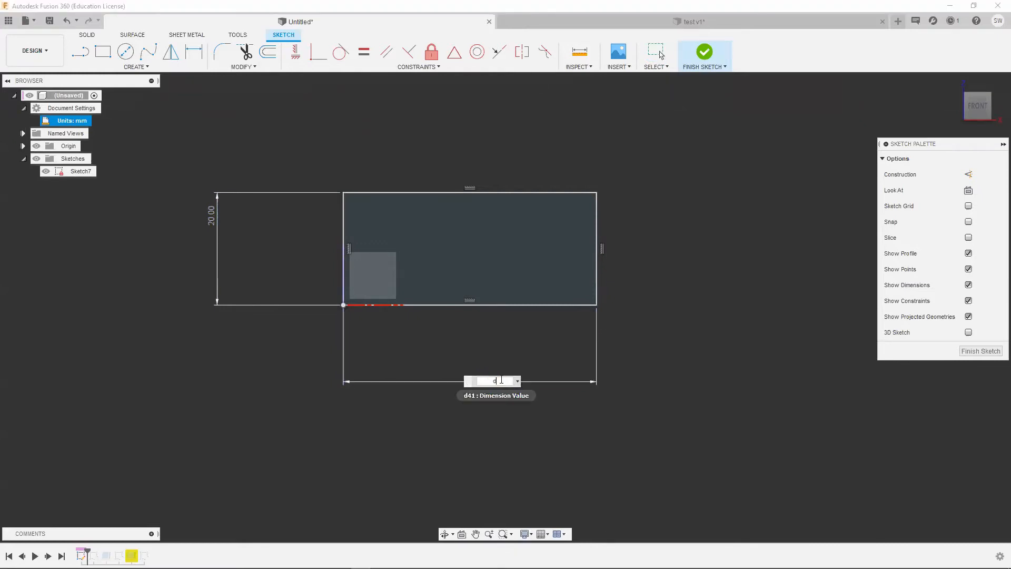
{"action": "type", "text": "f_height*"}
{"action": "key", "text": "Return"}
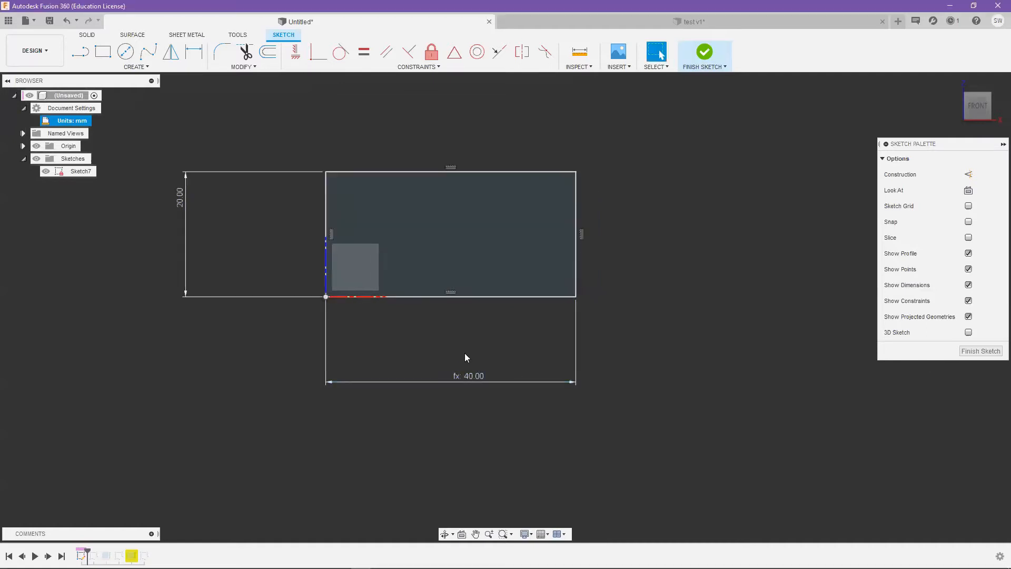
- Set the rectangle's height dimension to 30 mm to test the linked width
{"action": "double_click", "coordinate": [183, 197]}
{"action": "type", "text": "30"}
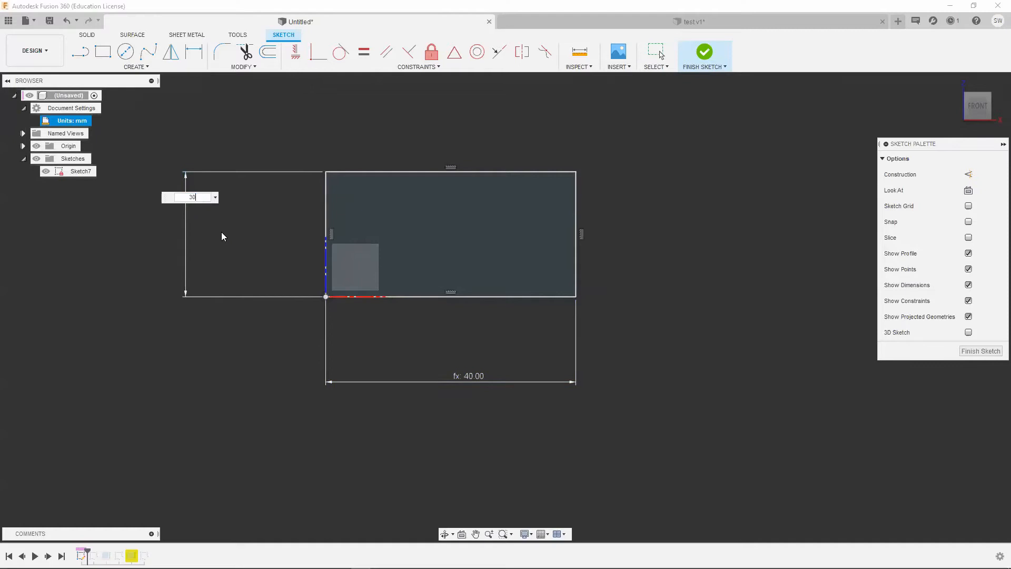
{"action": "key", "text": "Return"}
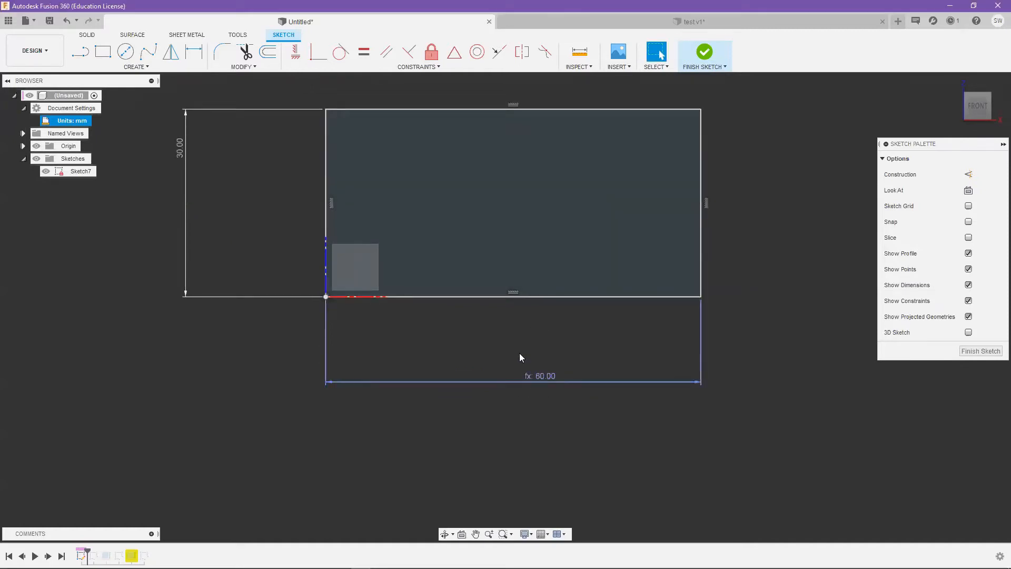
- Open the rectangle's width dimension to examine its linked expression, and finish the sketch
{"action": "scroll", "coordinate": [485, 374], "scroll_direction": "down", "scroll_amount": 2}
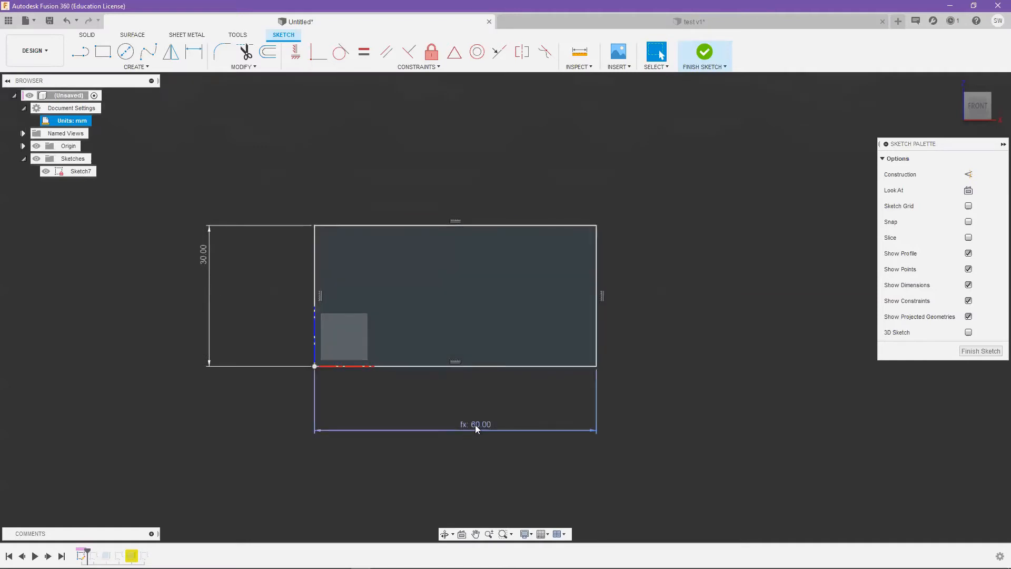
{"action": "double_click", "coordinate": [476, 425]}
{"action": "left_click", "coordinate": [479, 430]}
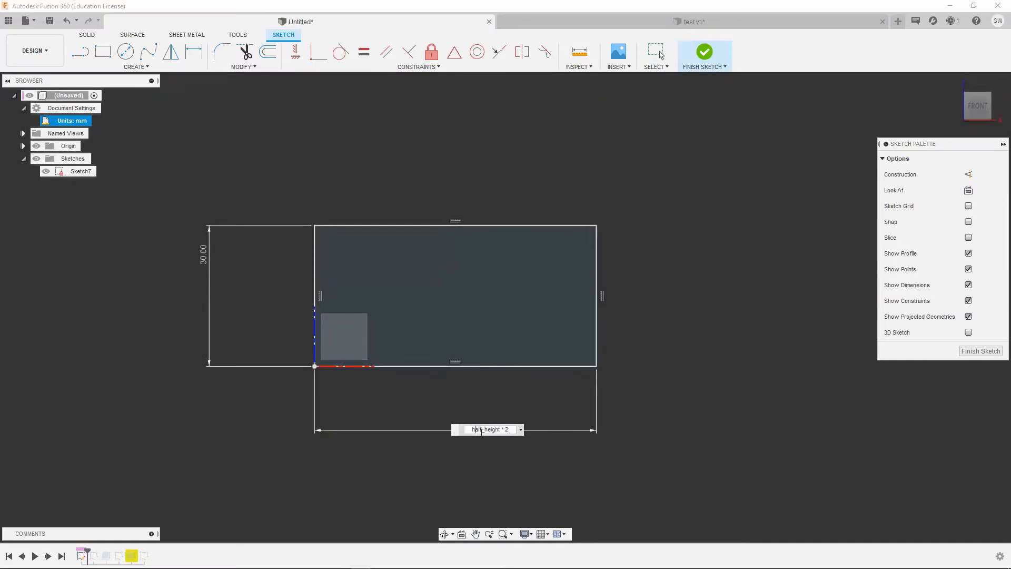
{"action": "left_click", "coordinate": [705, 51]}
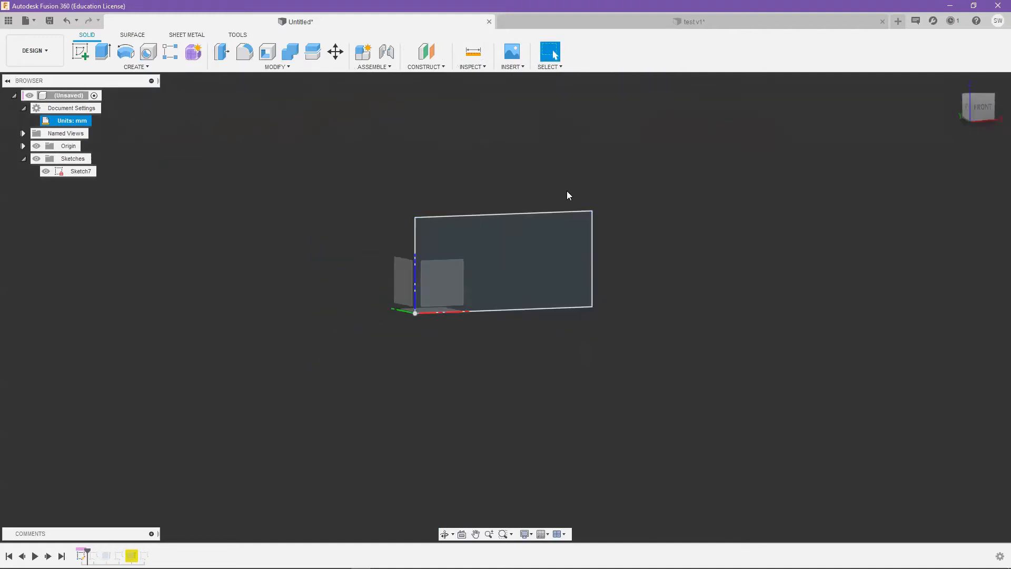
- Delete the rectangle and all features in the timeline to leave an empty design
{"action": "left_click_drag", "start_coordinate": [568, 195], "coordinate": [500, 253]}
{"action": "key", "text": "Delete"}
{"action": "left_click", "coordinate": [538, 301]}
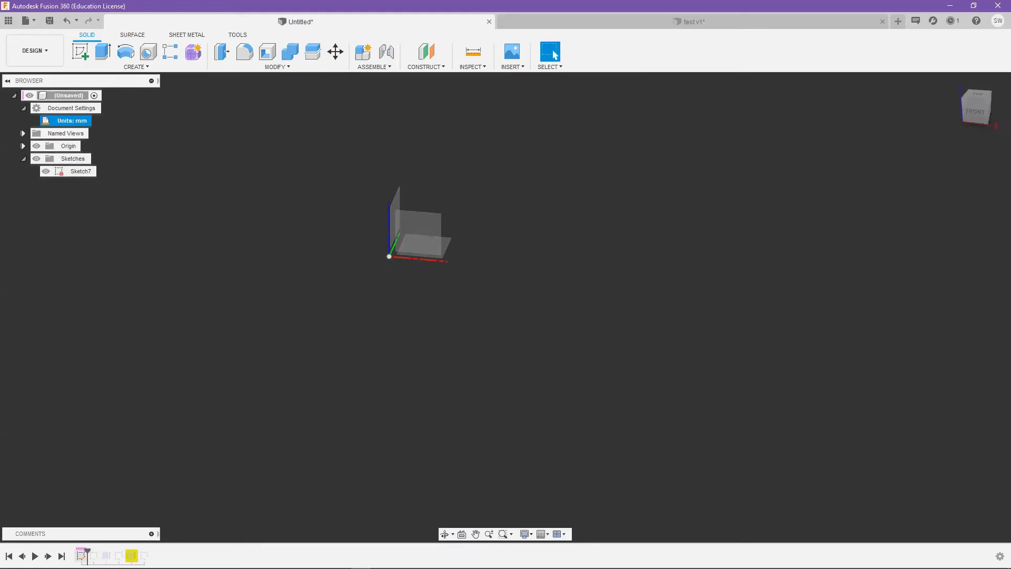
{"action": "left_click_drag", "start_coordinate": [87, 555], "coordinate": [74, 556]}
{"action": "left_click_drag", "start_coordinate": [155, 563], "coordinate": [113, 543]}
{"action": "key", "text": "Delete"}
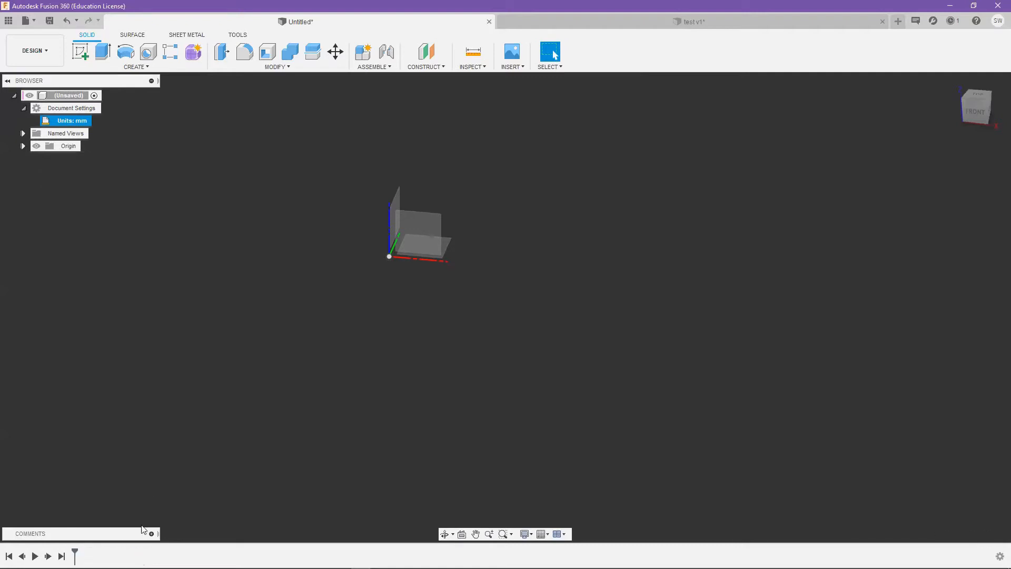
- Create an internal standard component named Bottom under the root and make it the active component
{"action": "right_click", "coordinate": [57, 97]}
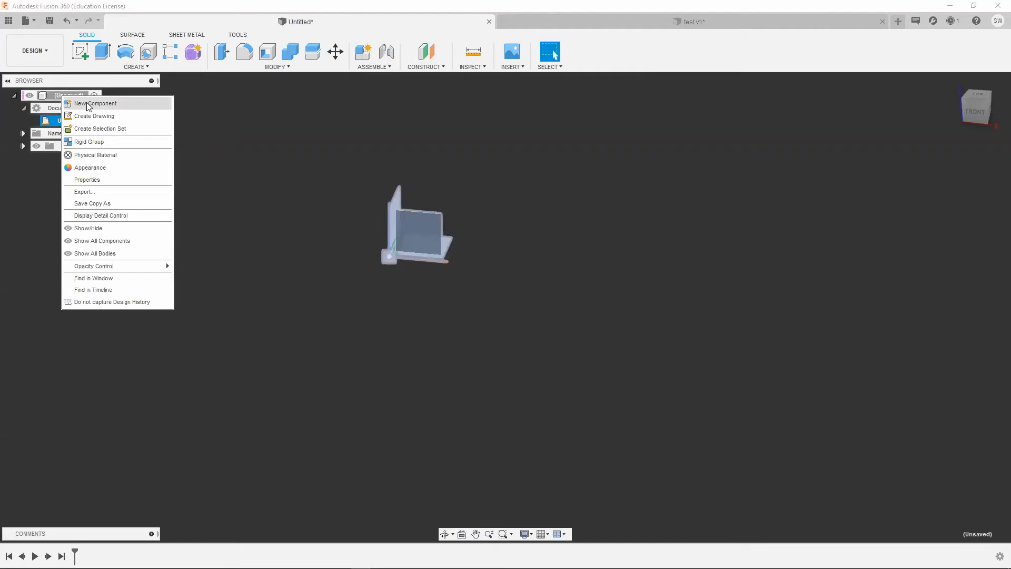
{"action": "left_click", "coordinate": [88, 104]}
{"action": "left_click_drag", "start_coordinate": [894, 209], "coordinate": [775, 202]}
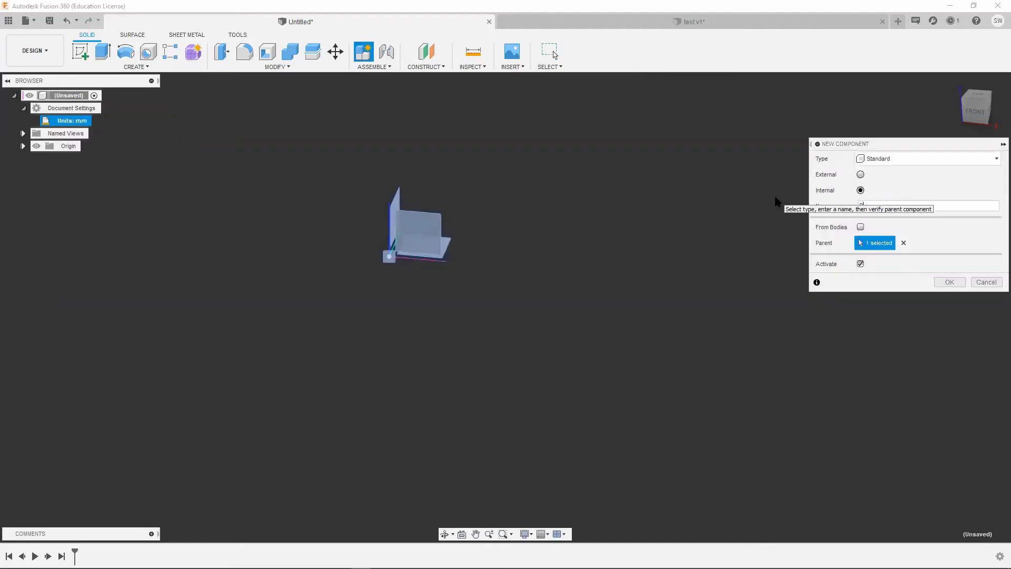
{"action": "type", "text": "Bottom"}
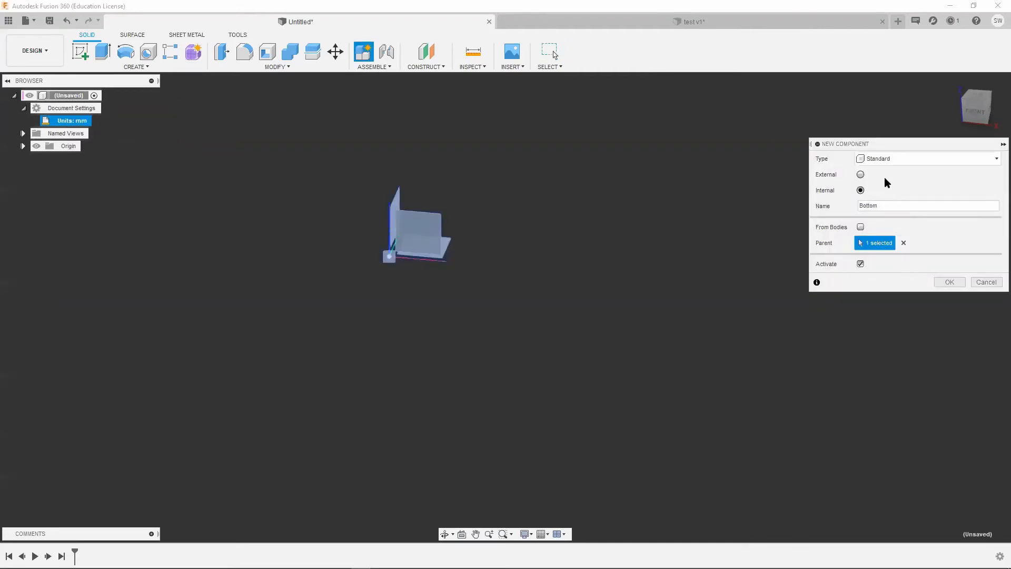
{"action": "left_click", "coordinate": [944, 280]}
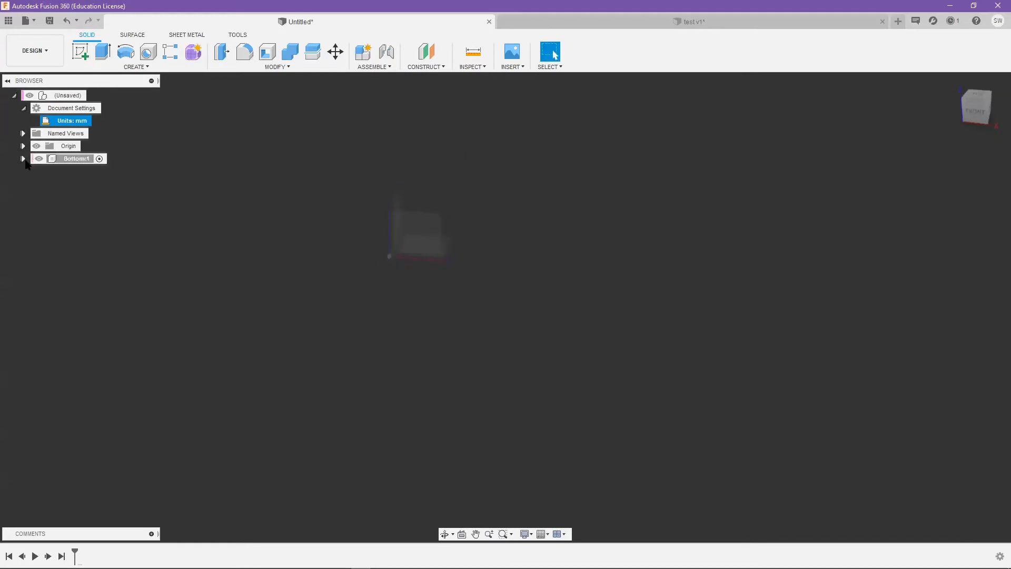
{"action": "left_click", "coordinate": [23, 159]}
{"action": "left_click", "coordinate": [99, 159]}
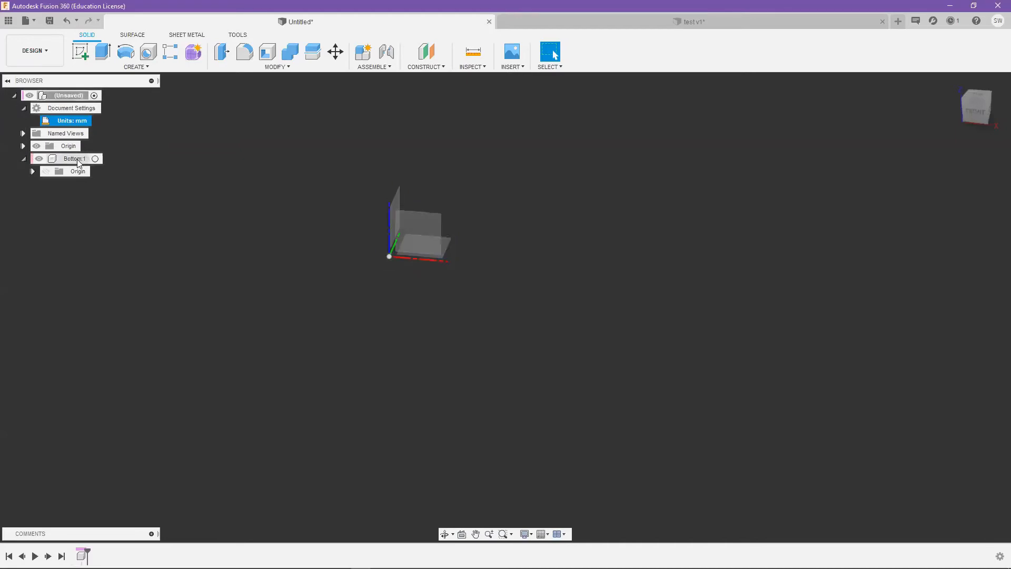
{"action": "left_click", "coordinate": [99, 159]}
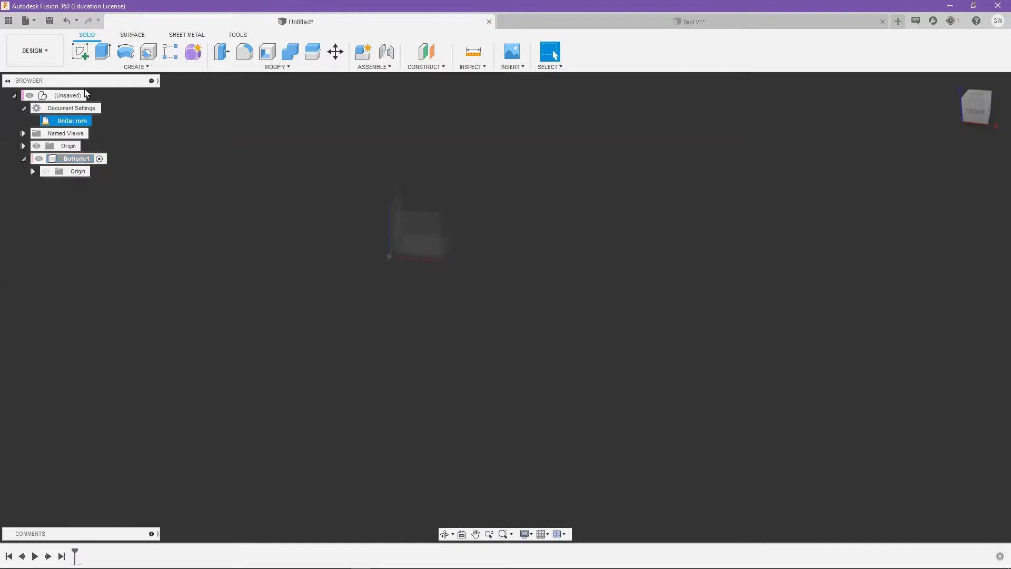
- Sketch a rectangle from the origin on the front plane with half_height = 20 mm and depth = 50 mm
{"action": "left_click", "coordinate": [80, 53]}
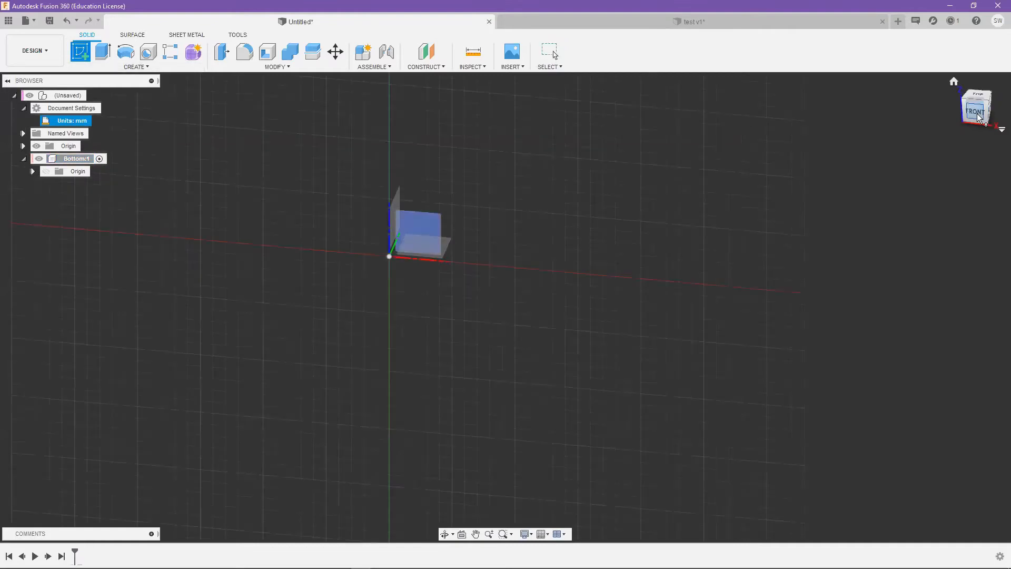
{"action": "left_click", "coordinate": [428, 213]}
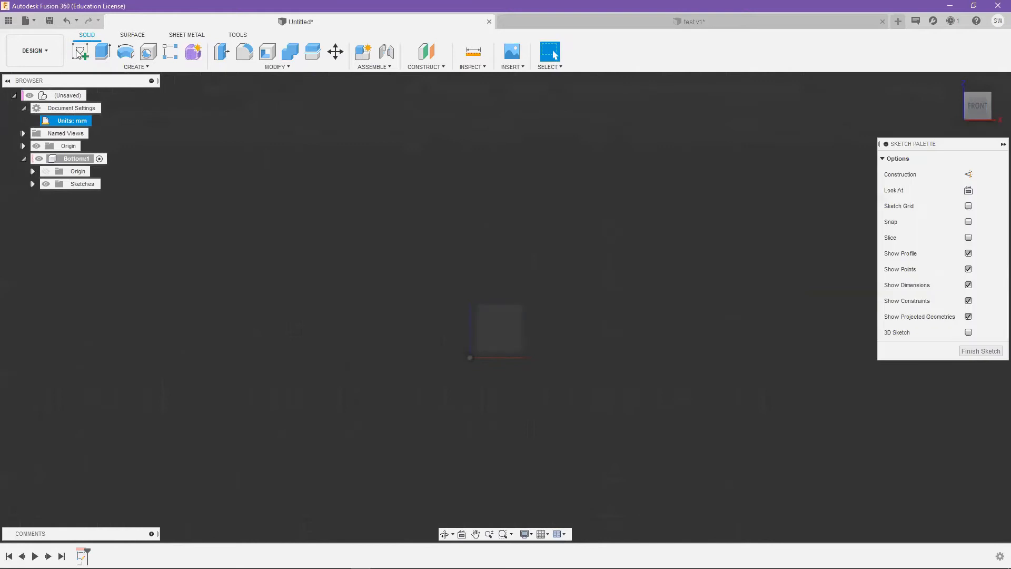
{"action": "key", "text": "r"}
{"action": "left_click", "coordinate": [470, 357]}
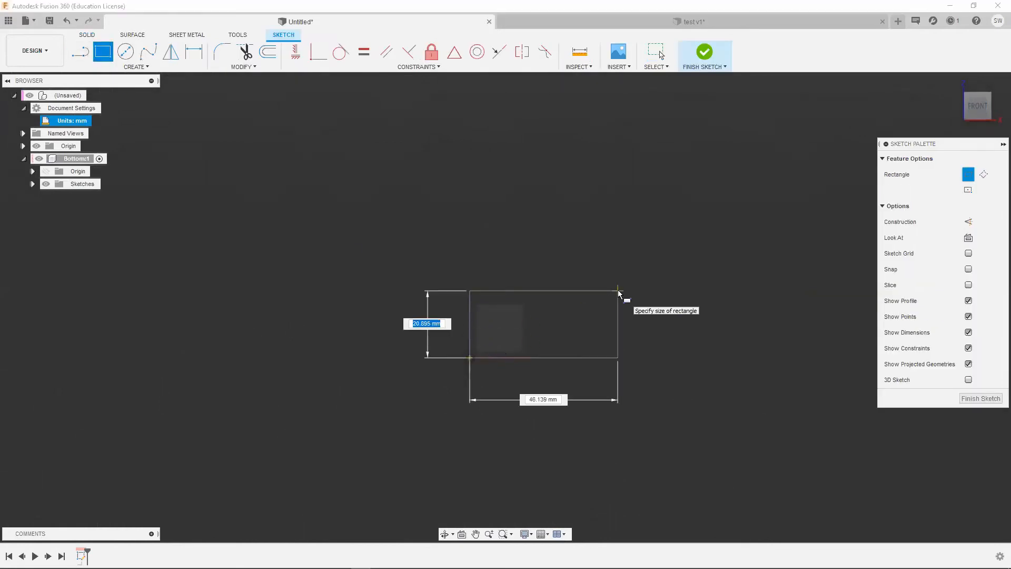
{"action": "type", "text": "half_height=2"}
{"action": "key", "text": "Tab"}
{"action": "type", "text": "depth"}
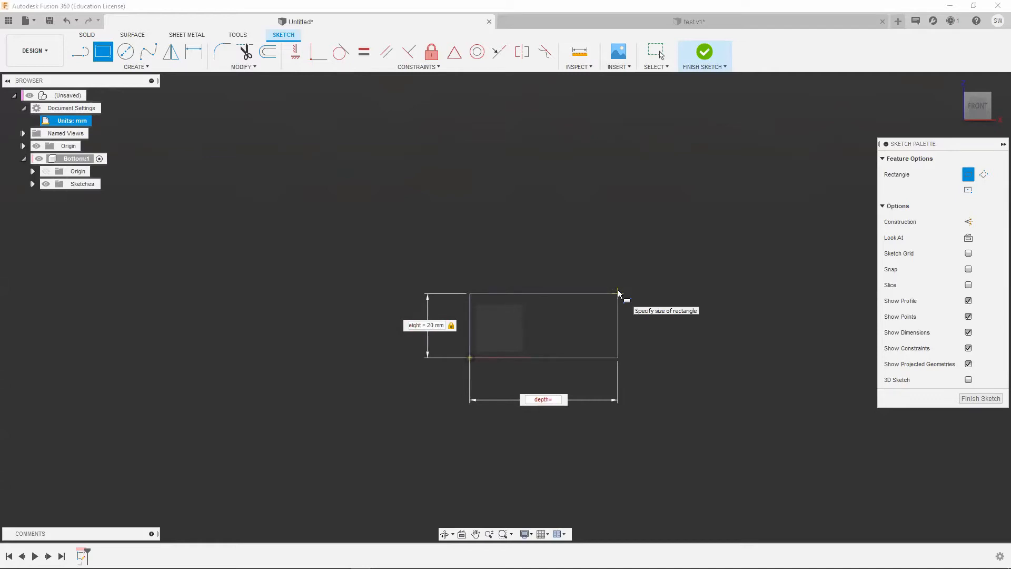
{"action": "type", "text": "=50"}
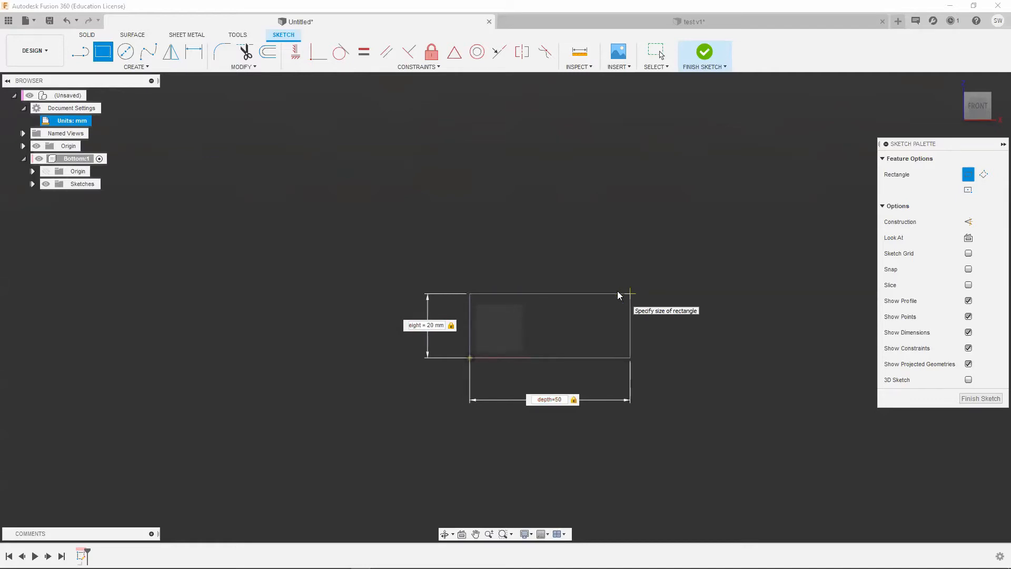
{"action": "key", "text": "Return"}
{"action": "left_click", "coordinate": [705, 51]}
- Extrude the rectangle as a new body with the named distance length = 150 mm
{"action": "left_click", "coordinate": [104, 51]}
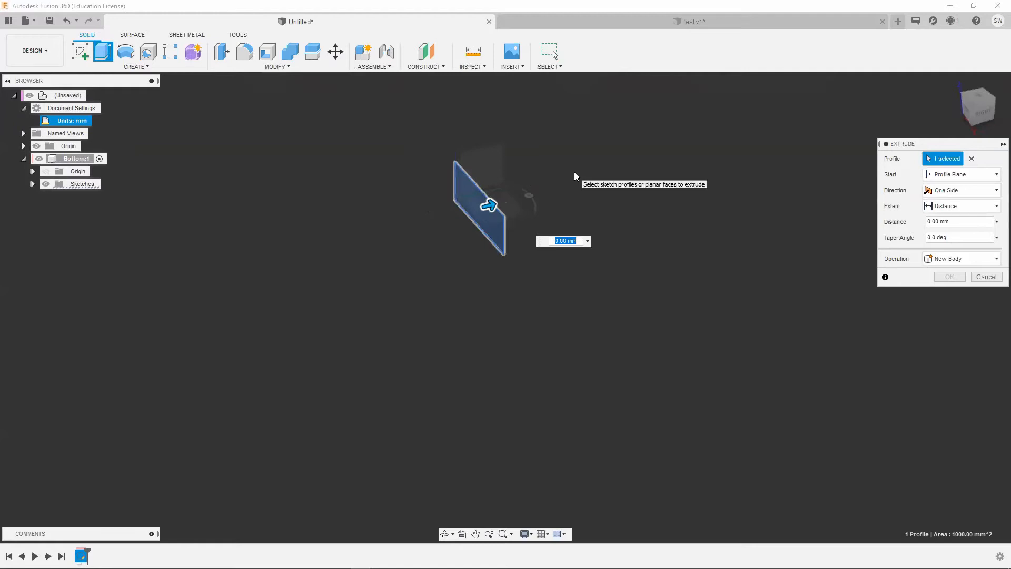
{"action": "type", "text": "length=150"}
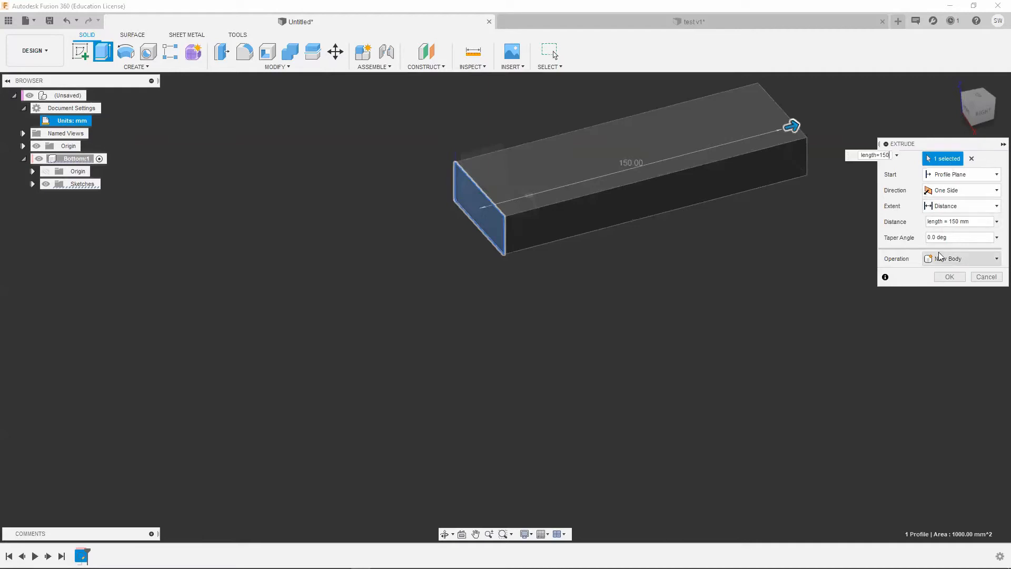
{"action": "left_click", "coordinate": [952, 276]}
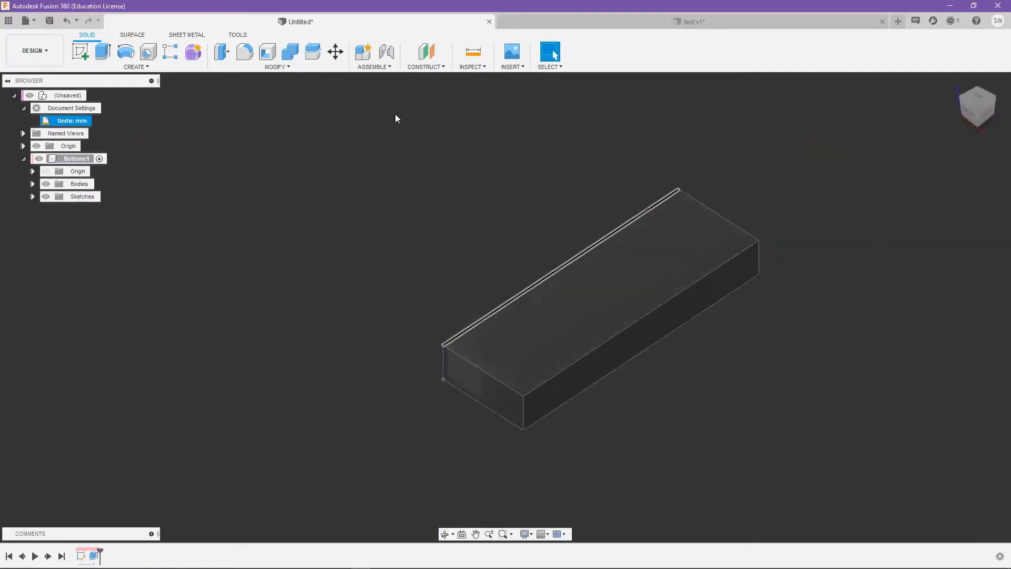
{"action": "left_click", "coordinate": [659, 22]}
{"action": "middle_click_drag", "start_coordinate": [608, 96], "coordinate": [295, 75], "text": "shift"}
{"action": "left_click", "coordinate": [279, 23]}
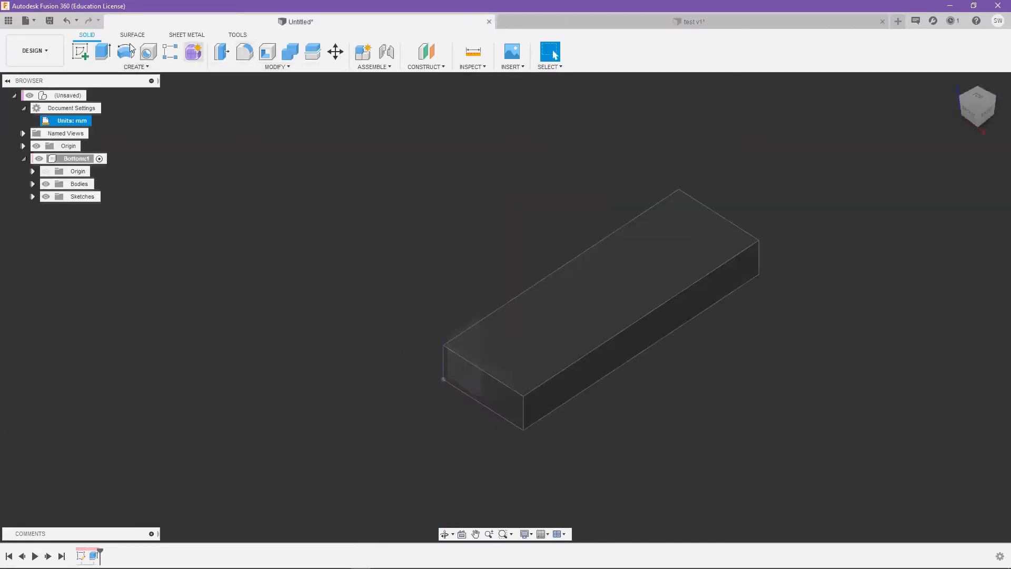
- Try shelling the box open at its top face with a 2 mm inside thickness, and undo the shell
{"action": "left_click", "coordinate": [266, 67]}
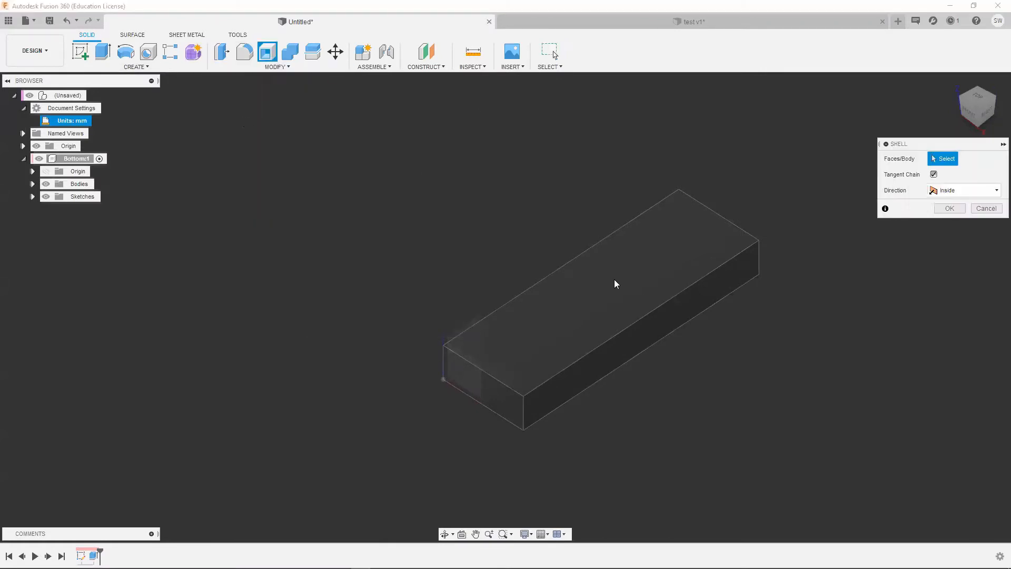
{"action": "left_click", "coordinate": [232, 115]}
{"action": "left_click", "coordinate": [679, 240]}
{"action": "type", "text": "2"}
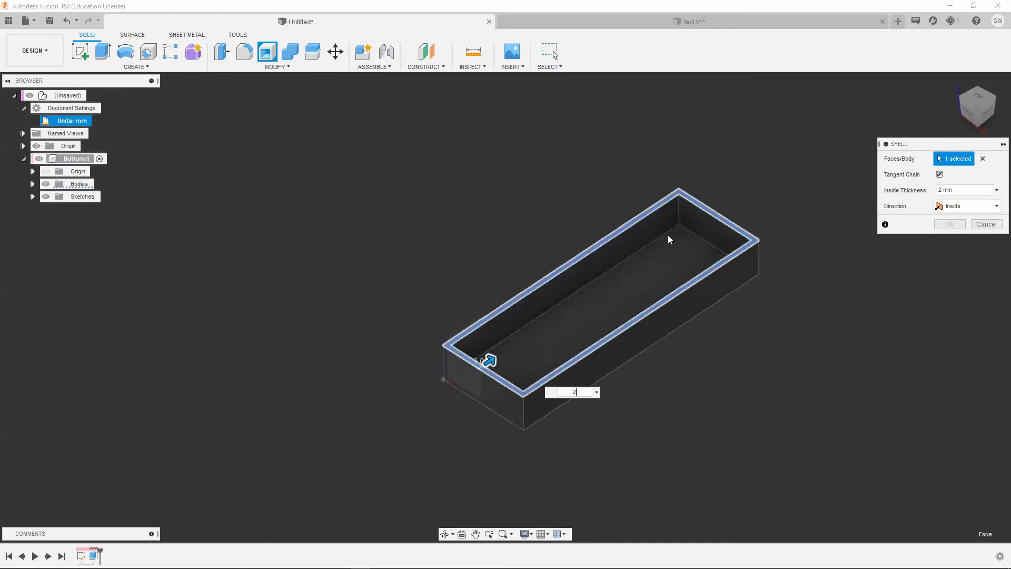
{"action": "key", "text": "Return"}
{"action": "middle_click_drag", "start_coordinate": [644, 289], "coordinate": [367, 195], "text": "shift"}
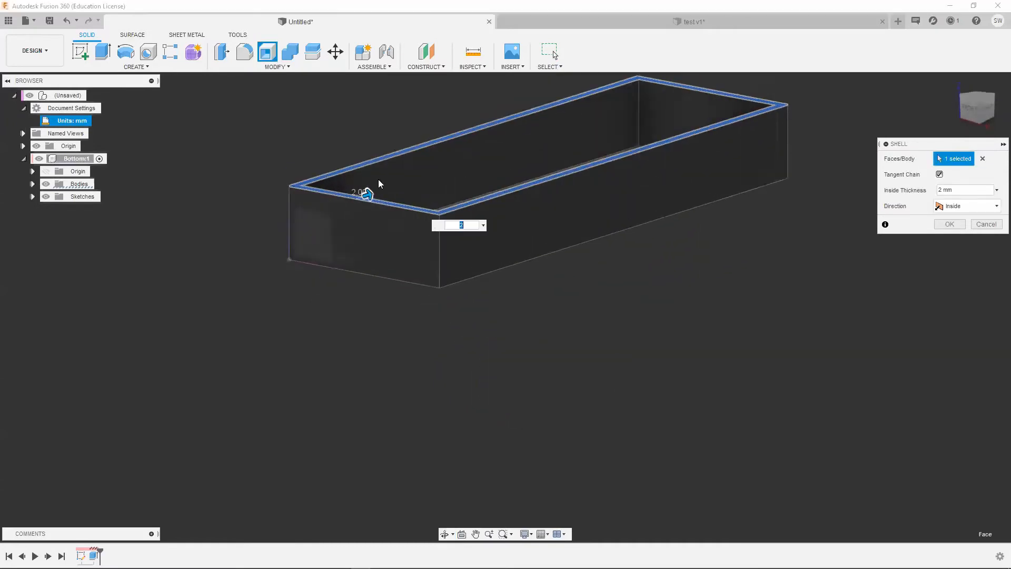
{"action": "middle_click_drag", "start_coordinate": [614, 203], "coordinate": [648, 280]}
{"action": "key", "text": "Return"}
{"action": "middle_click_drag", "start_coordinate": [841, 268], "coordinate": [437, 150], "text": "shift"}
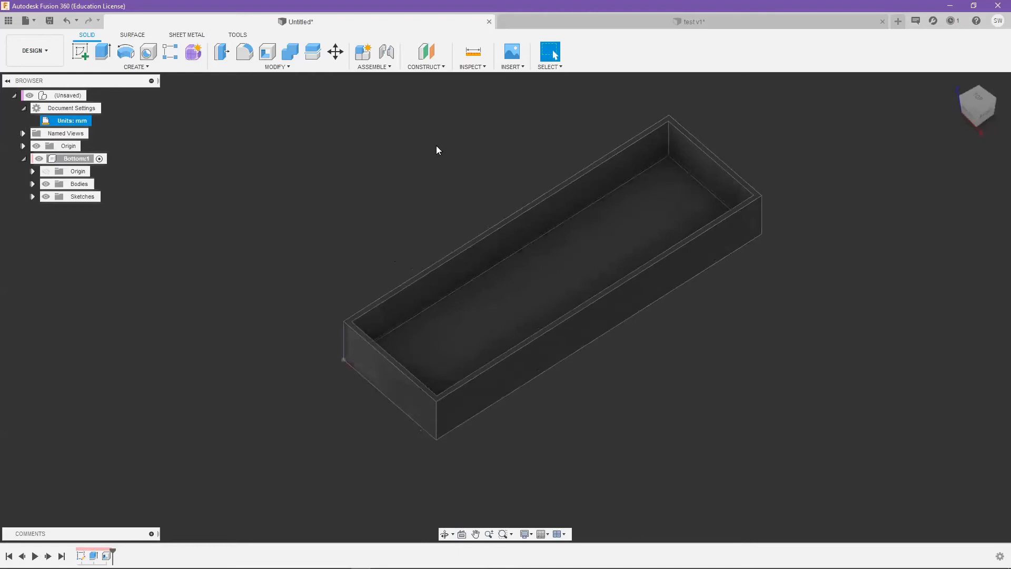
{"action": "key", "text": "ctrl+z"}
- Start a sketch on the box's top face and project the face's outline into it with the projection link kept
{"action": "left_click", "coordinate": [80, 51]}
{"action": "left_click", "coordinate": [517, 259]}
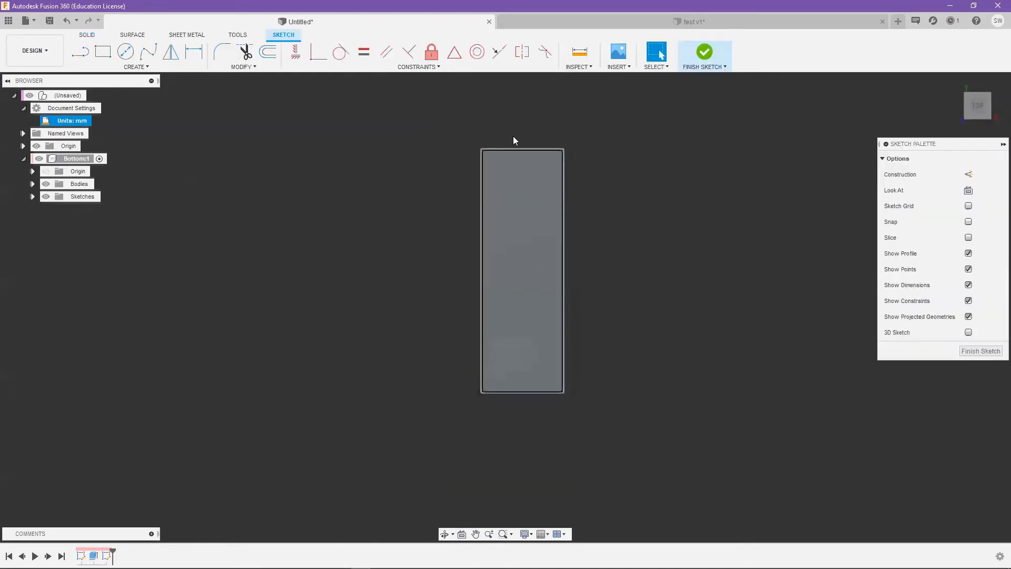
{"action": "key", "text": "p"}
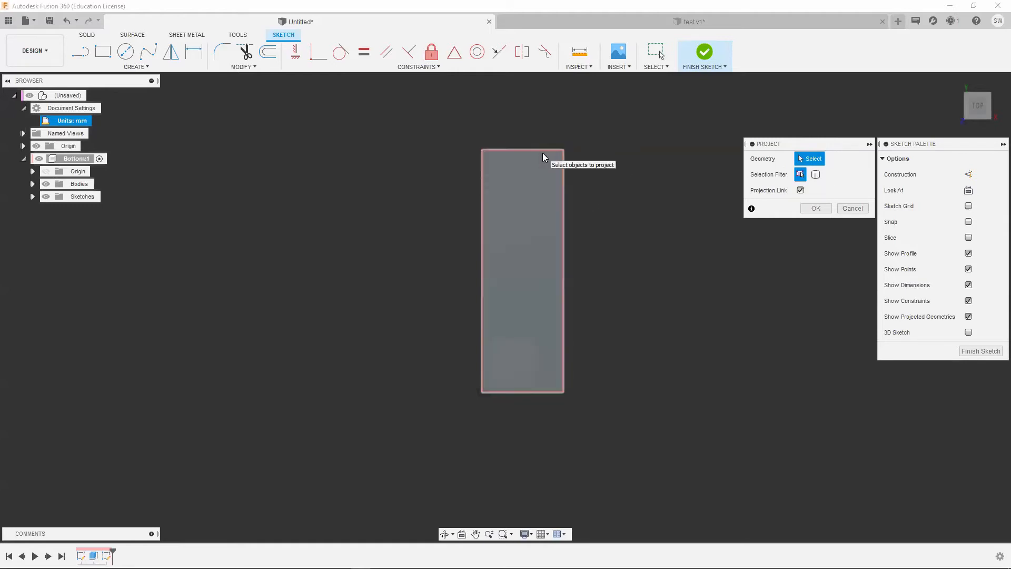
{"action": "left_click", "coordinate": [514, 150]}
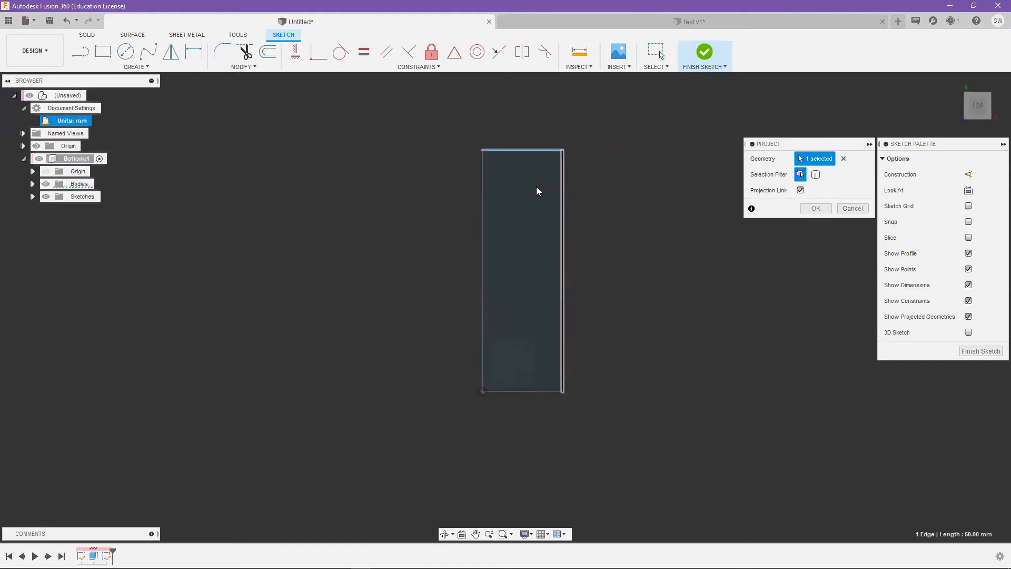
{"action": "left_click", "coordinate": [512, 225]}
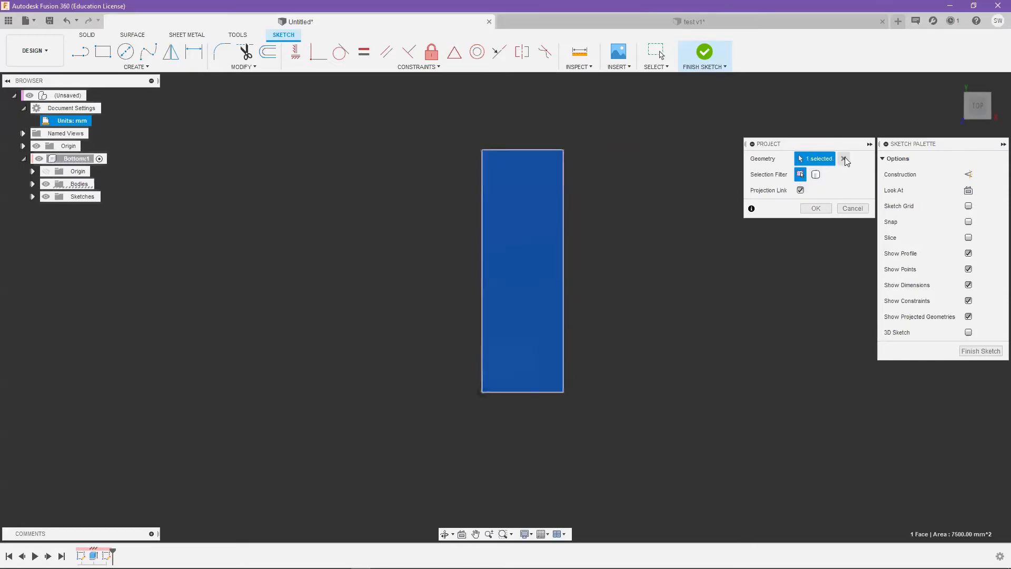
{"action": "left_click", "coordinate": [816, 208]}
{"action": "scroll", "coordinate": [559, 197], "scroll_direction": "up", "scroll_amount": 2}
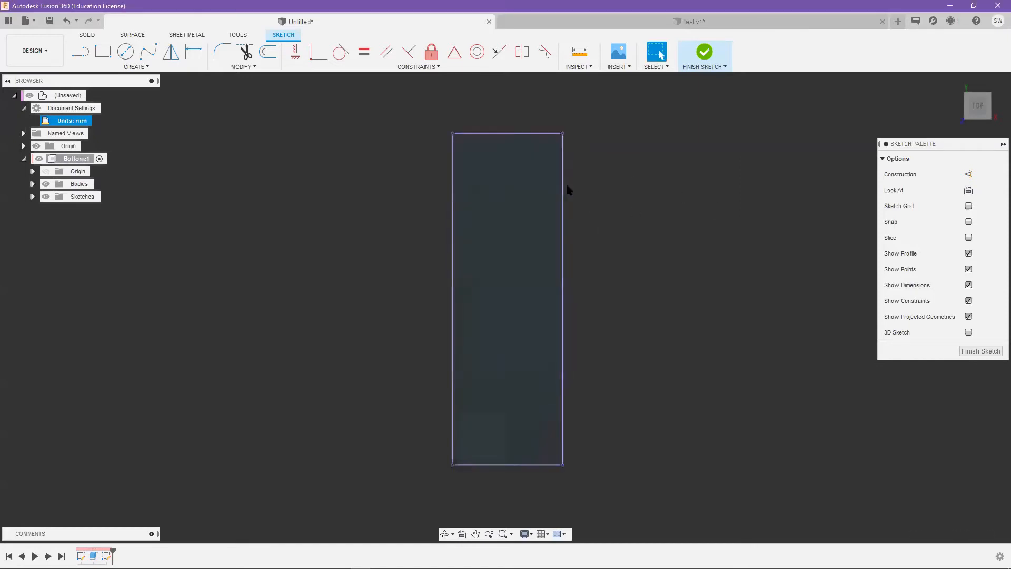
- Offset the projected outline of the top face 2 mm inward with chain selection, and finish the sketch
{"action": "key", "text": "o"}
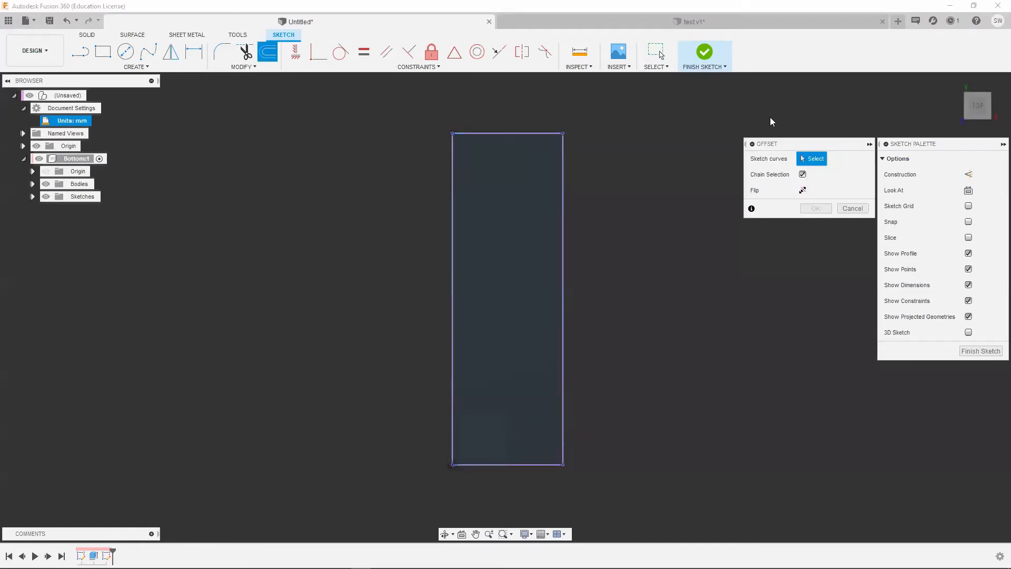
{"action": "left_click", "coordinate": [855, 209]}
{"action": "key", "text": "s"}
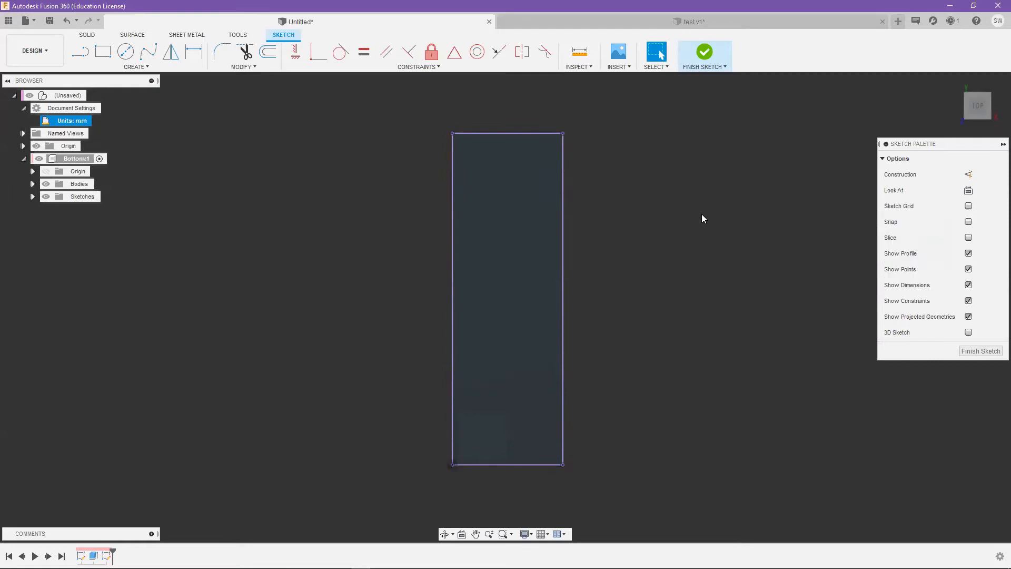
{"action": "key", "text": "s"}
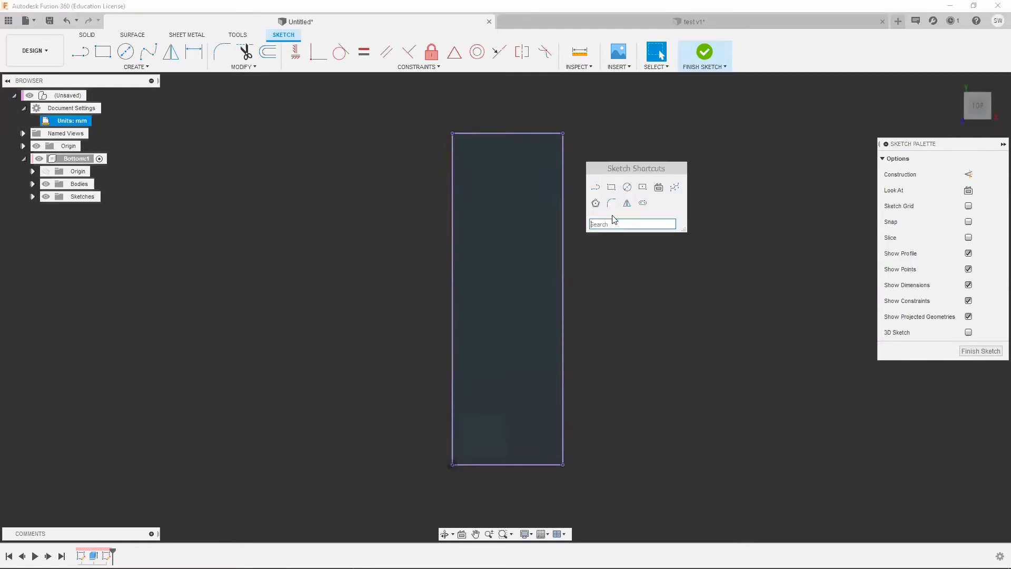
{"action": "type", "text": "offs"}
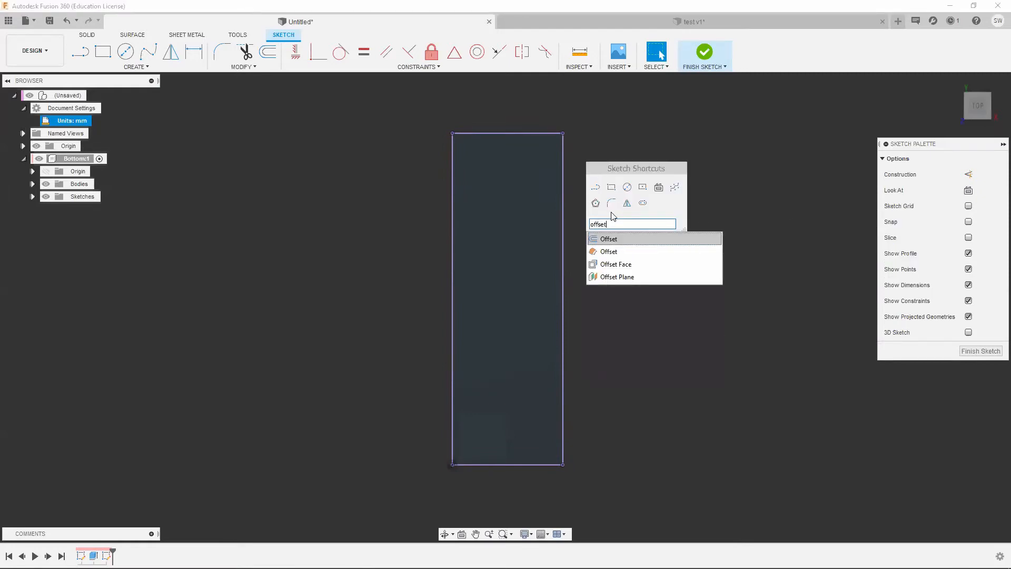
{"action": "type", "text": "et"}
{"action": "left_click", "coordinate": [608, 239]}
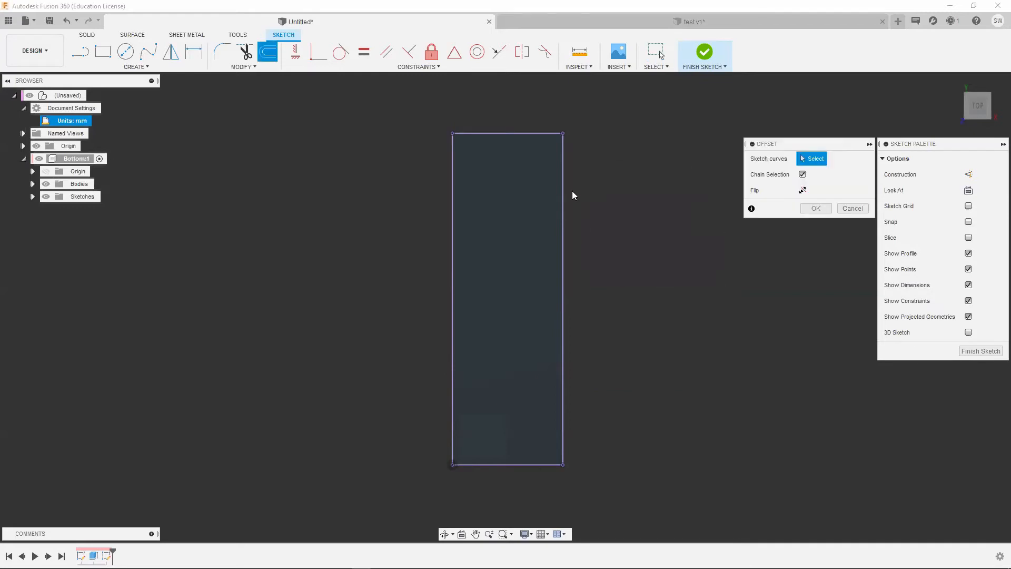
{"action": "left_click", "coordinate": [546, 133]}
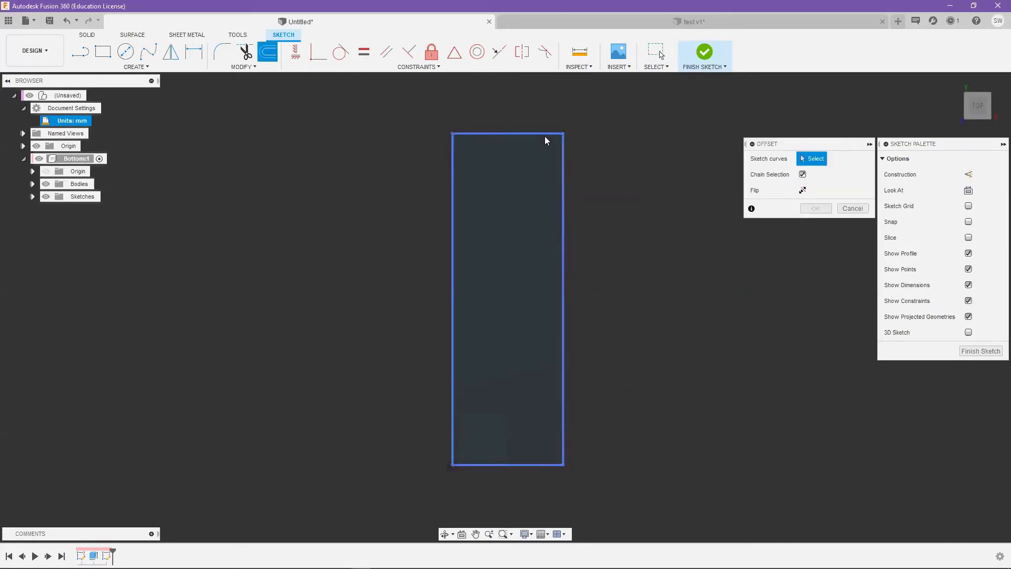
{"action": "type", "text": "-"}
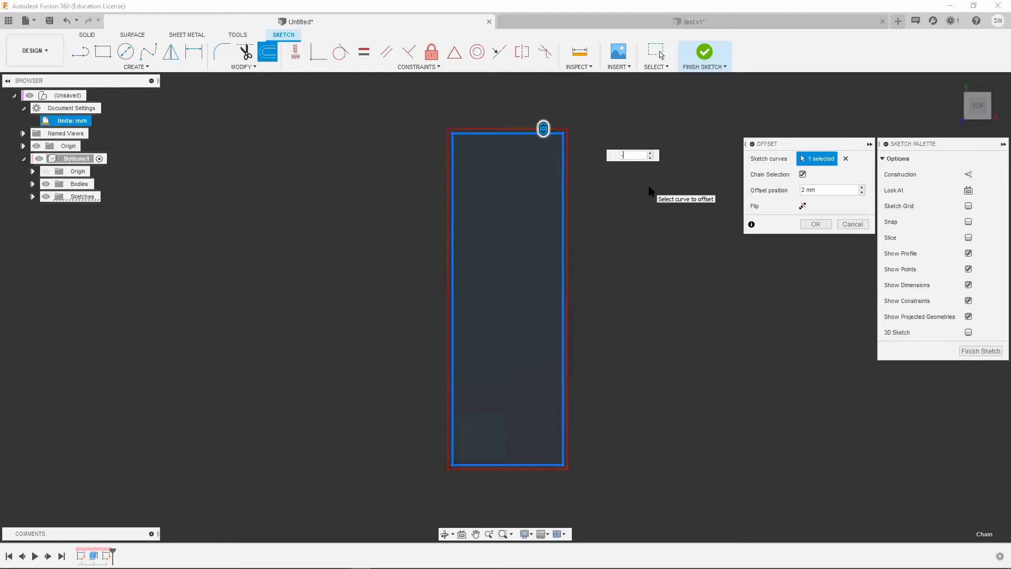
{"action": "type", "text": "2"}
{"action": "scroll", "coordinate": [544, 145], "scroll_direction": "up", "scroll_amount": 5}
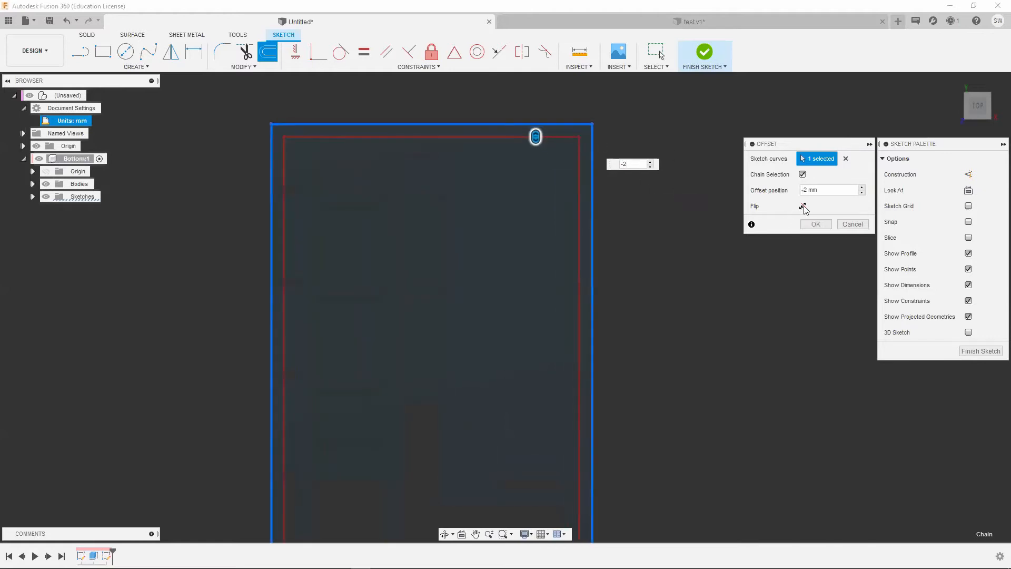
{"action": "left_click", "coordinate": [818, 227]}
{"action": "middle_click_drag", "start_coordinate": [609, 285], "coordinate": [564, 211], "text": "shift"}
{"action": "scroll", "coordinate": [595, 287], "scroll_direction": "up", "scroll_amount": 3}
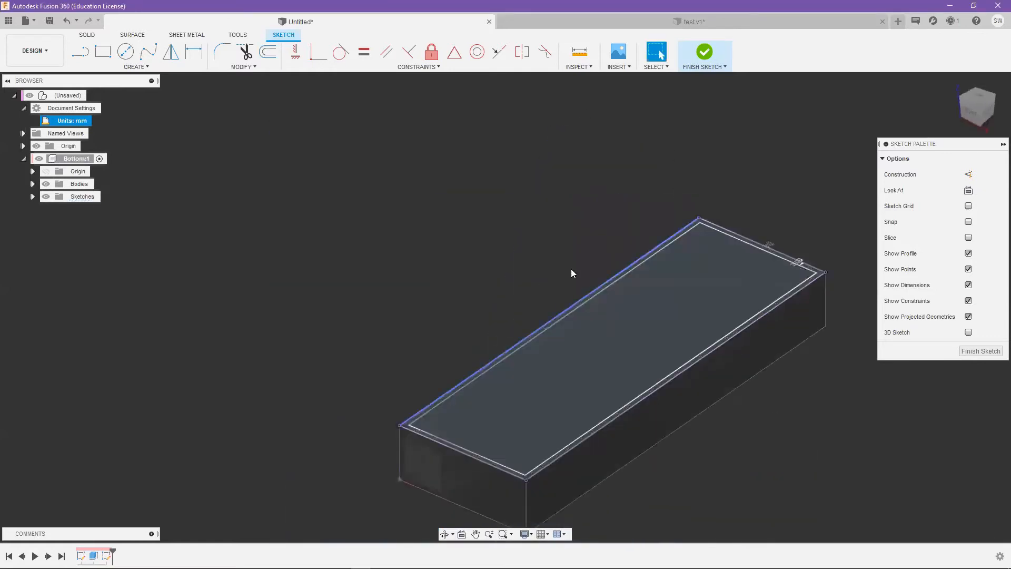
{"action": "left_click", "coordinate": [705, 52]}
- Set up an extruded cut of the inner rectangle 15 mm down into the box, starting from the profile plane
{"action": "left_click", "coordinate": [104, 53]}
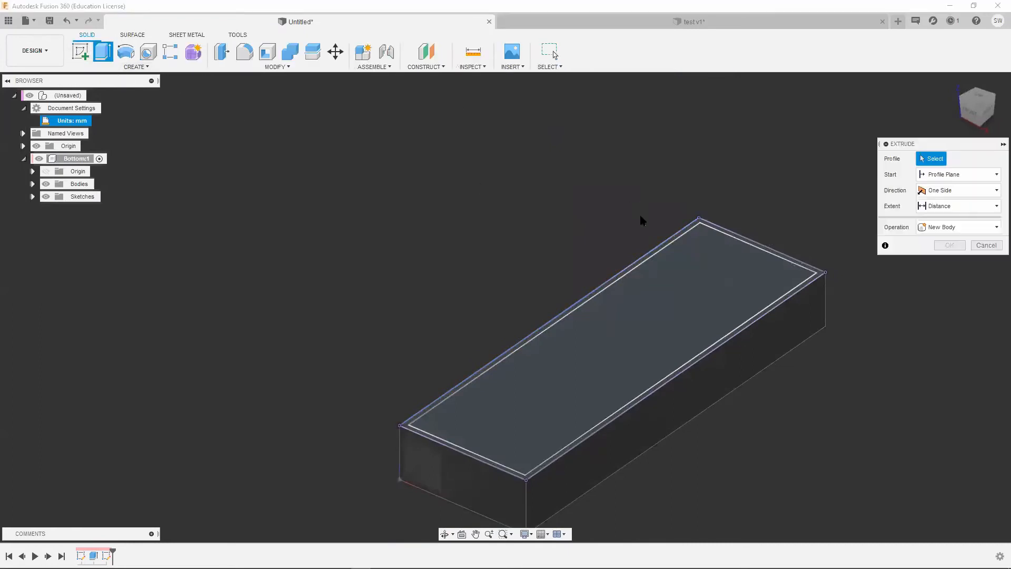
{"action": "left_click", "coordinate": [694, 257]}
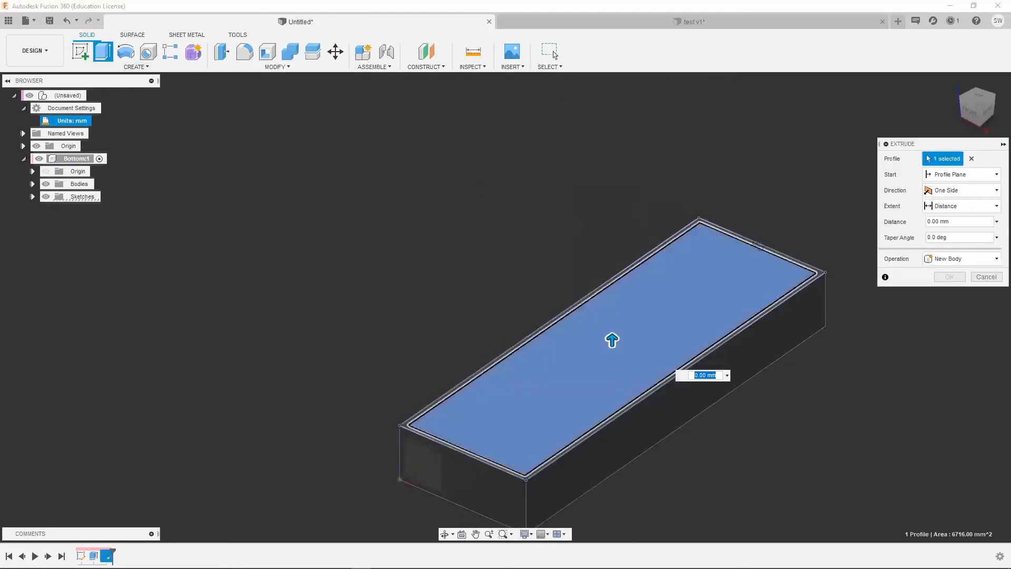
{"action": "middle_click_drag", "start_coordinate": [758, 246], "coordinate": [708, 262], "text": "shift"}
{"action": "left_click_drag", "start_coordinate": [582, 288], "coordinate": [583, 343]}
{"action": "middle_click_drag", "start_coordinate": [582, 343], "coordinate": [770, 277], "text": "shift"}
{"action": "middle_click_drag", "start_coordinate": [652, 284], "coordinate": [597, 333], "text": "shift"}
{"action": "scroll", "coordinate": [596, 332], "scroll_direction": "up", "scroll_amount": 3}
{"action": "left_click_drag", "start_coordinate": [572, 344], "coordinate": [572, 318]}
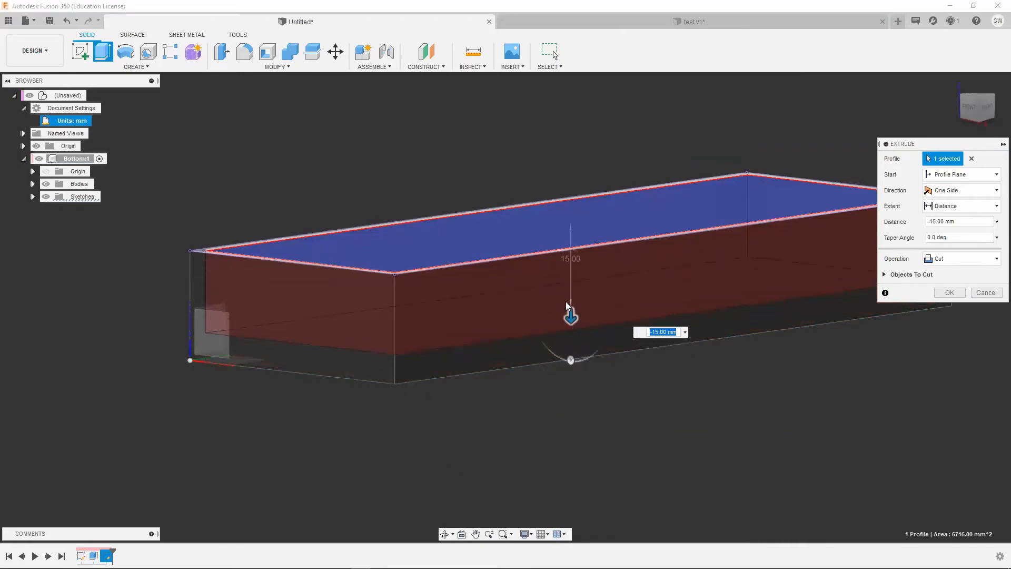
{"action": "middle_click_drag", "start_coordinate": [665, 311], "coordinate": [795, 218], "text": "shift"}
{"action": "left_click", "coordinate": [950, 174]}
{"action": "left_click", "coordinate": [948, 181]}
{"action": "middle_click_drag", "start_coordinate": [606, 221], "coordinate": [279, 256], "text": "shift"}
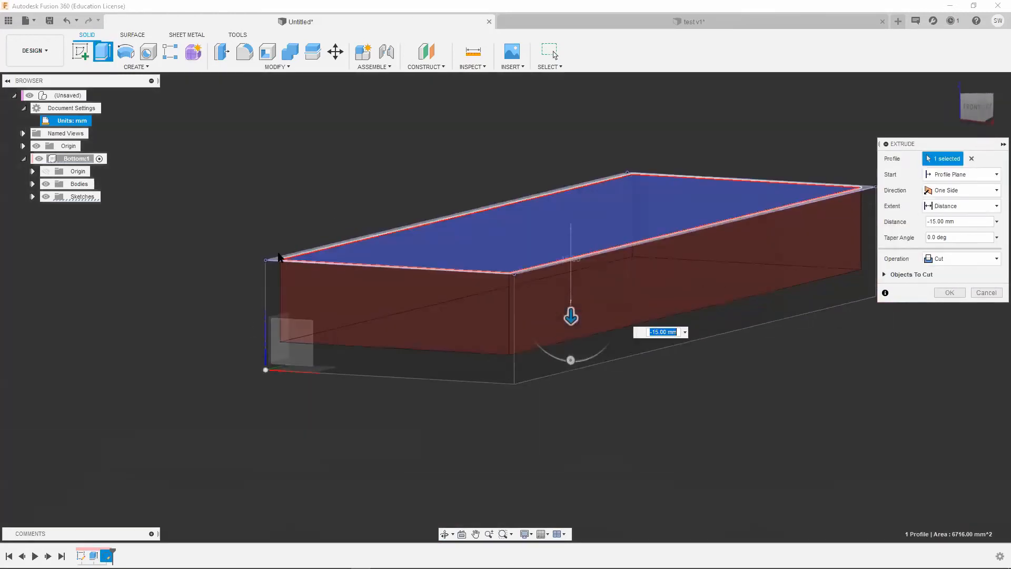
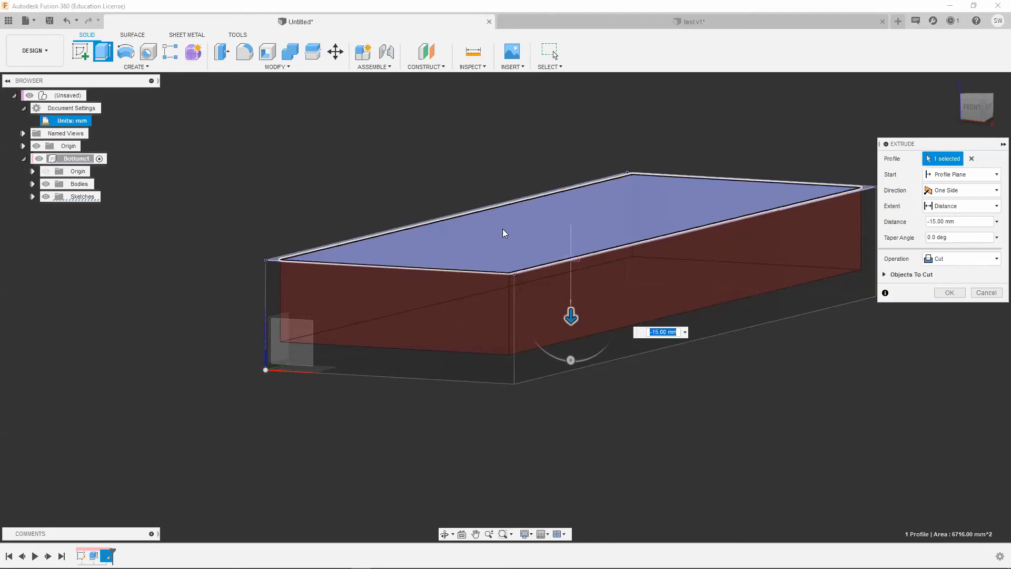
- Cut the inner rectangle profile down to the box's bottom face with the To Object extent
{"action": "left_click", "coordinate": [947, 208]}
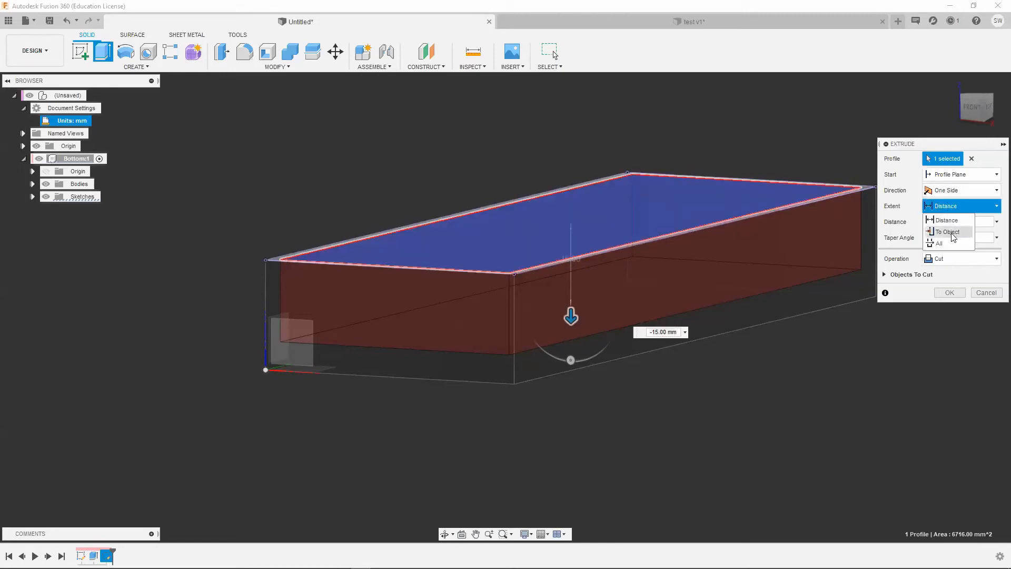
{"action": "left_click", "coordinate": [948, 231]}
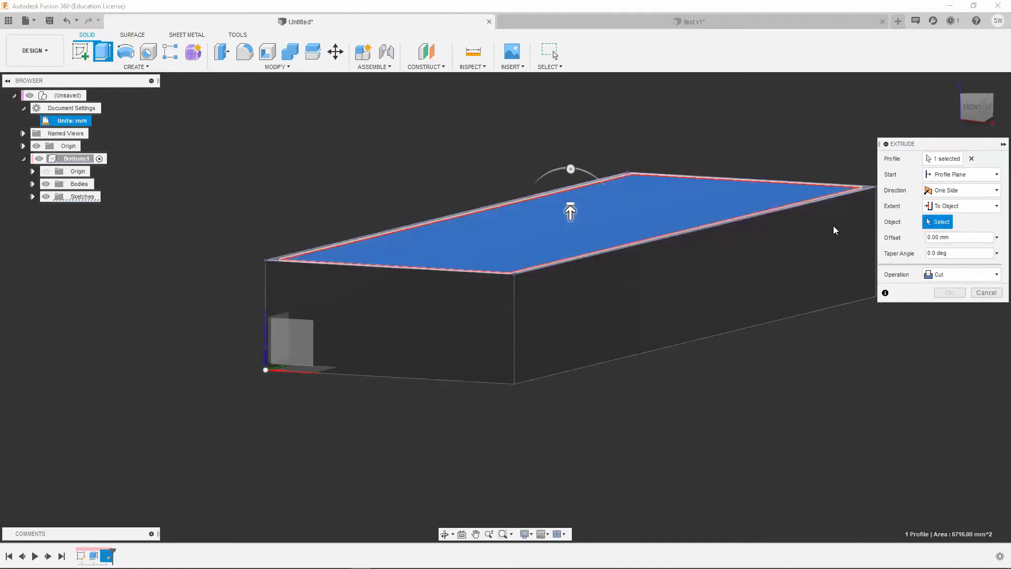
{"action": "middle_click_drag", "start_coordinate": [638, 224], "coordinate": [425, 283], "text": "shift"}
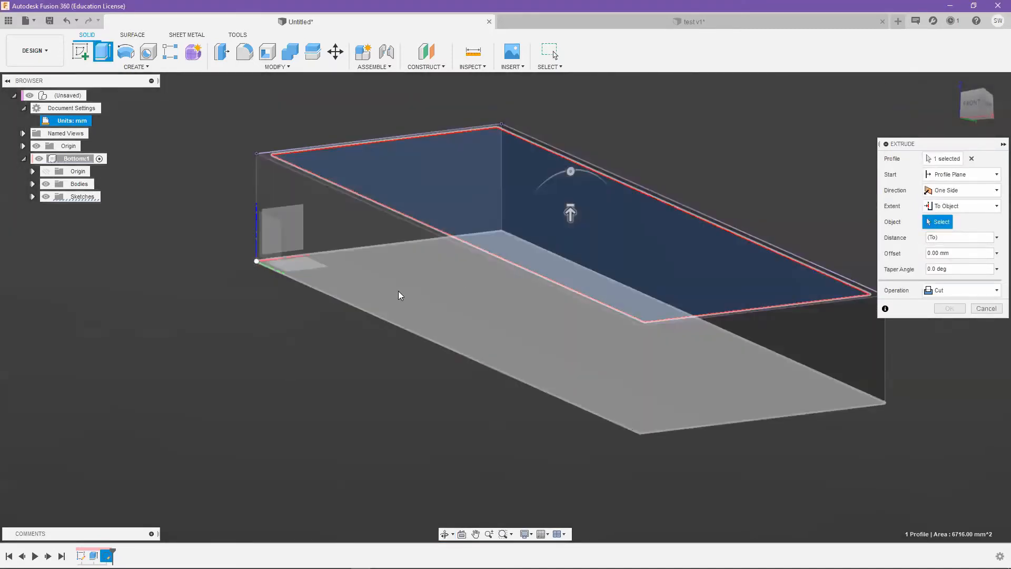
{"action": "left_click", "coordinate": [429, 298]}
{"action": "middle_click_drag", "start_coordinate": [511, 206], "coordinate": [205, 474], "text": "shift"}
{"action": "key", "text": "Return"}
- Edit the cut extrusion and set its offset from the box's bottom face to -2 mm
{"action": "right_click", "coordinate": [119, 556]}
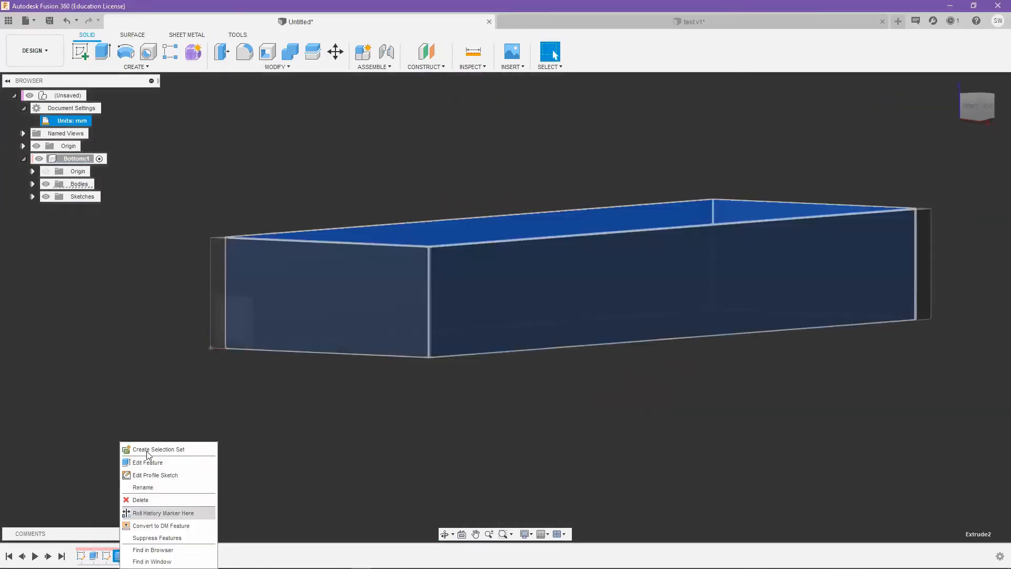
{"action": "key", "text": "Escape"}
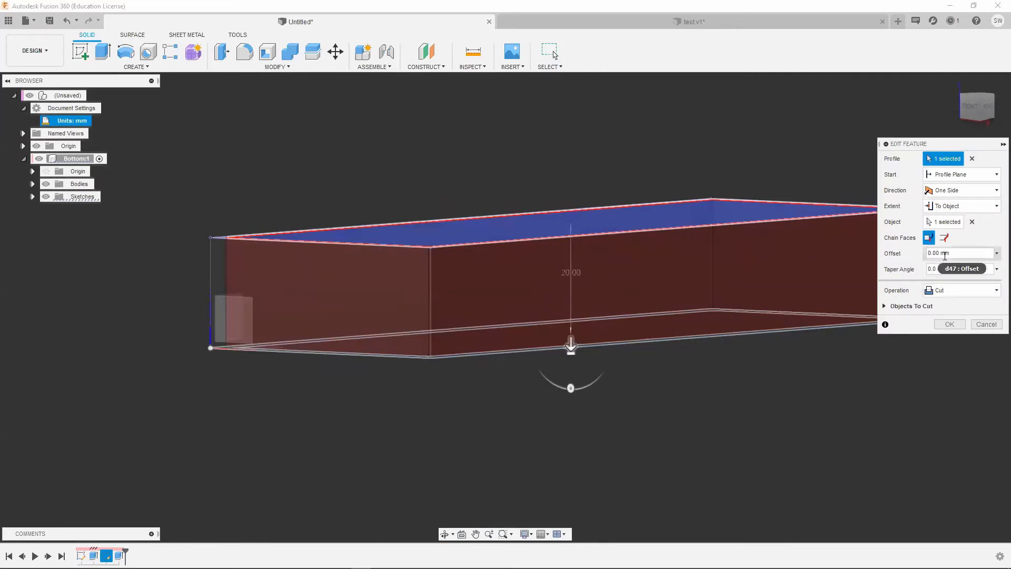
{"action": "left_click_drag", "start_coordinate": [963, 254], "coordinate": [906, 257]}
{"action": "key", "text": "Return"}
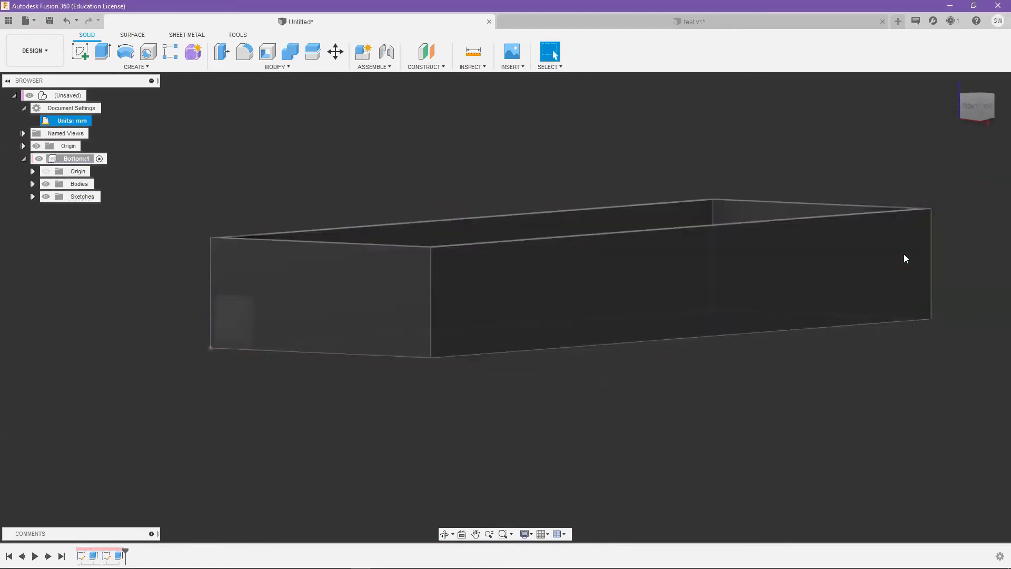
{"action": "middle_click_drag", "start_coordinate": [757, 256], "coordinate": [436, 425], "text": "shift"}
{"action": "right_click", "coordinate": [107, 556]}
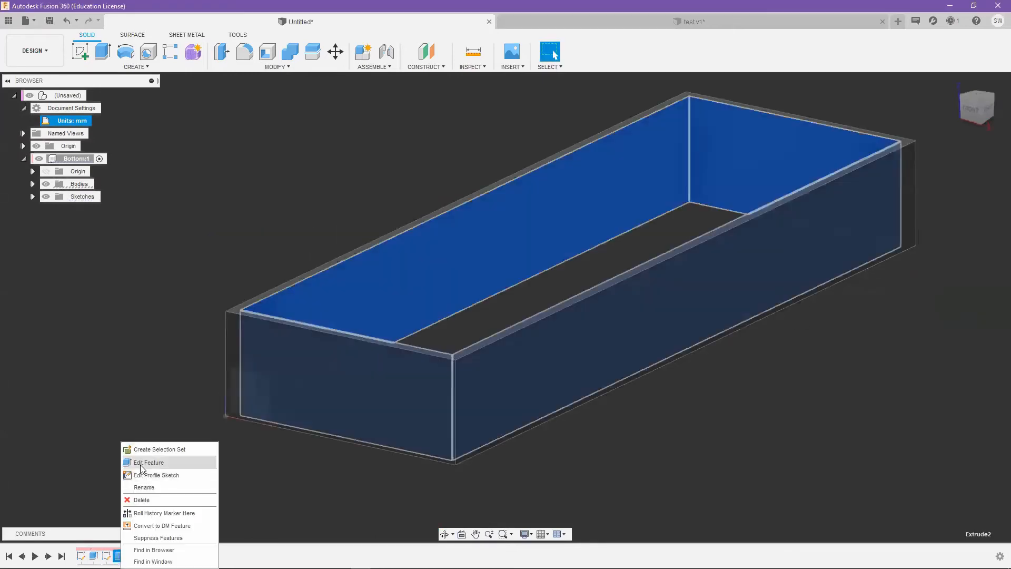
{"action": "left_click", "coordinate": [153, 461]}
{"action": "left_click_drag", "start_coordinate": [964, 253], "coordinate": [874, 260]}
{"action": "key", "text": "Return"}
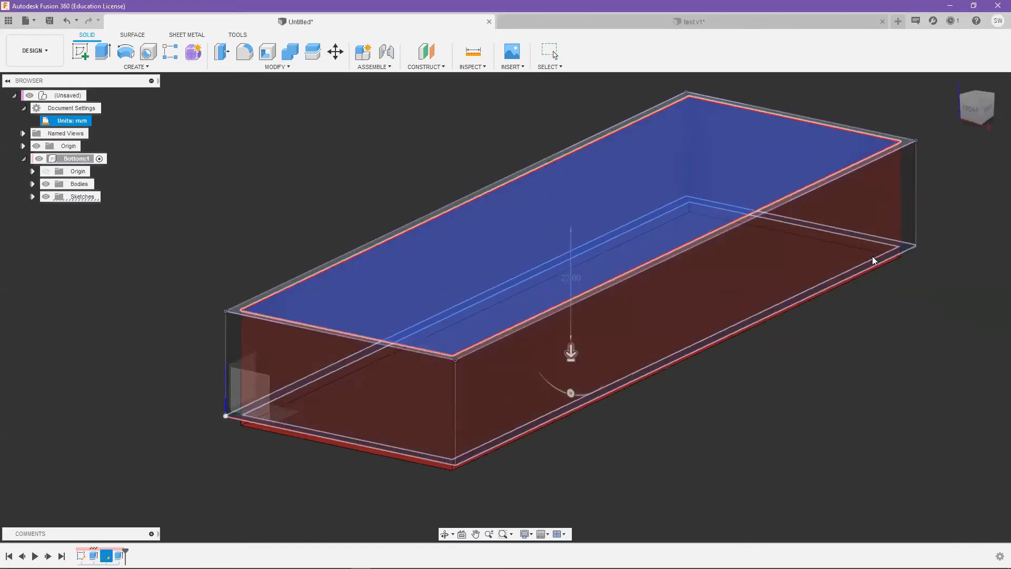
{"action": "middle_click_drag", "start_coordinate": [754, 278], "coordinate": [525, 230], "text": "shift"}
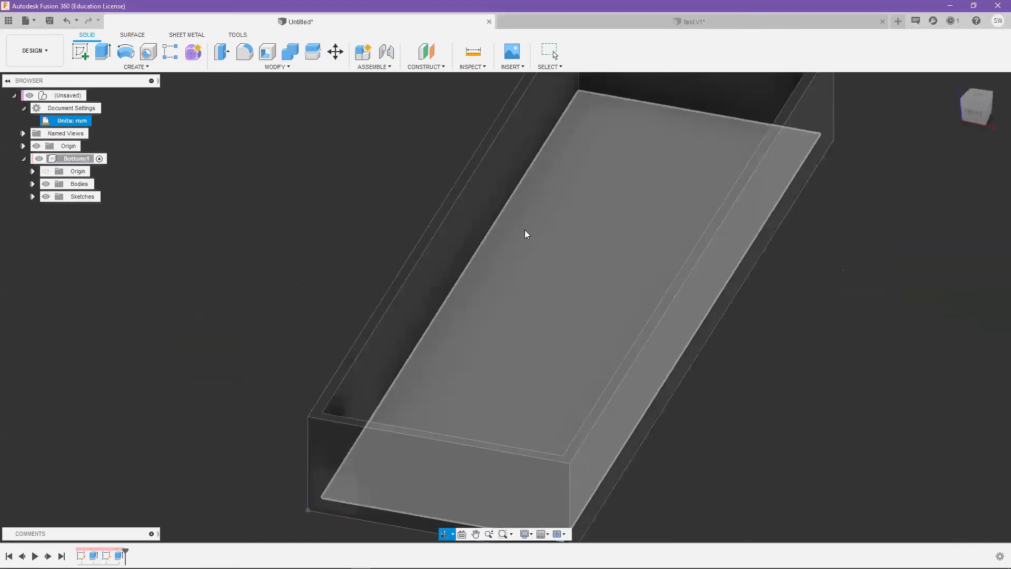
{"action": "middle_click_drag", "start_coordinate": [560, 283], "coordinate": [443, 338], "text": "shift"}
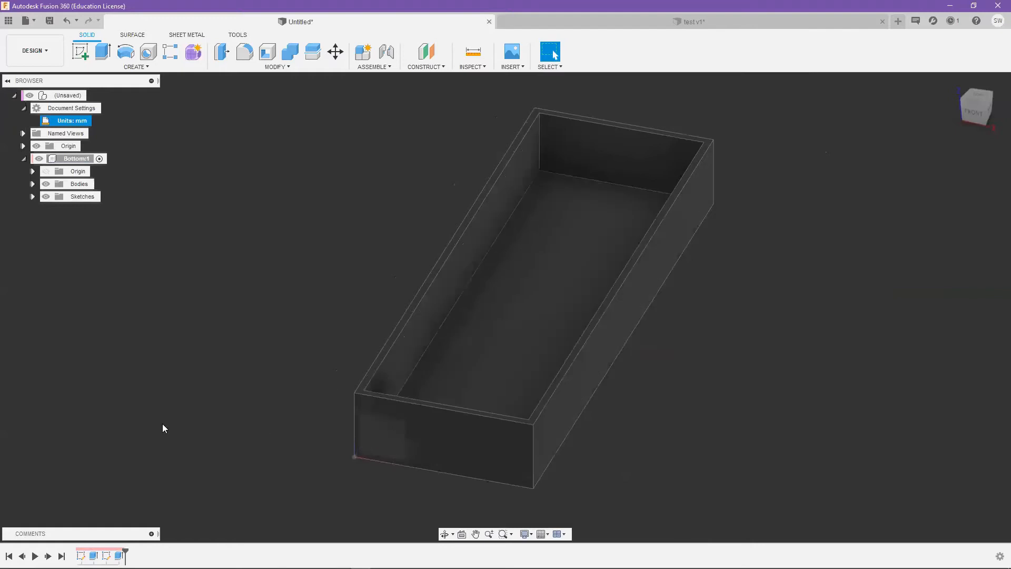
- Set the inner rectangle's offset dimension in the existing profile sketch to box_thickness=2, and finish the sketch
{"action": "right_click", "coordinate": [107, 556]}
{"action": "left_click", "coordinate": [138, 450]}
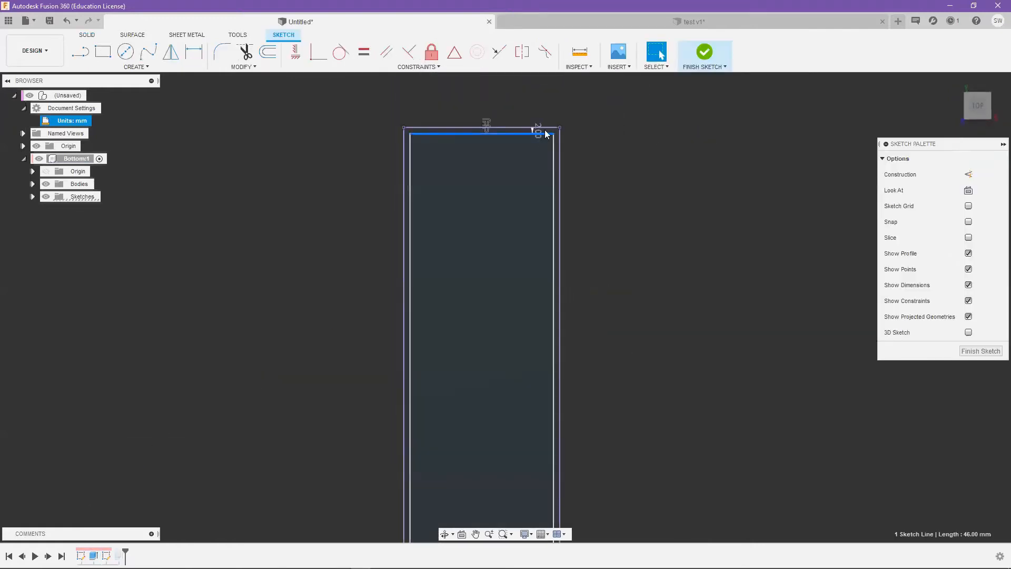
{"action": "scroll", "coordinate": [537, 132], "scroll_direction": "up", "scroll_amount": 3}
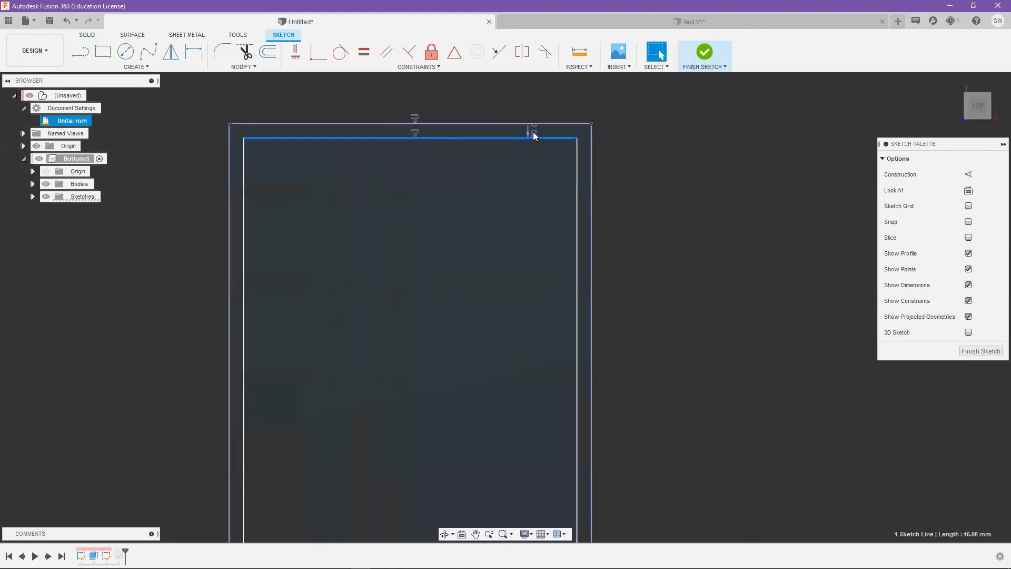
{"action": "double_click", "coordinate": [686, 165]}
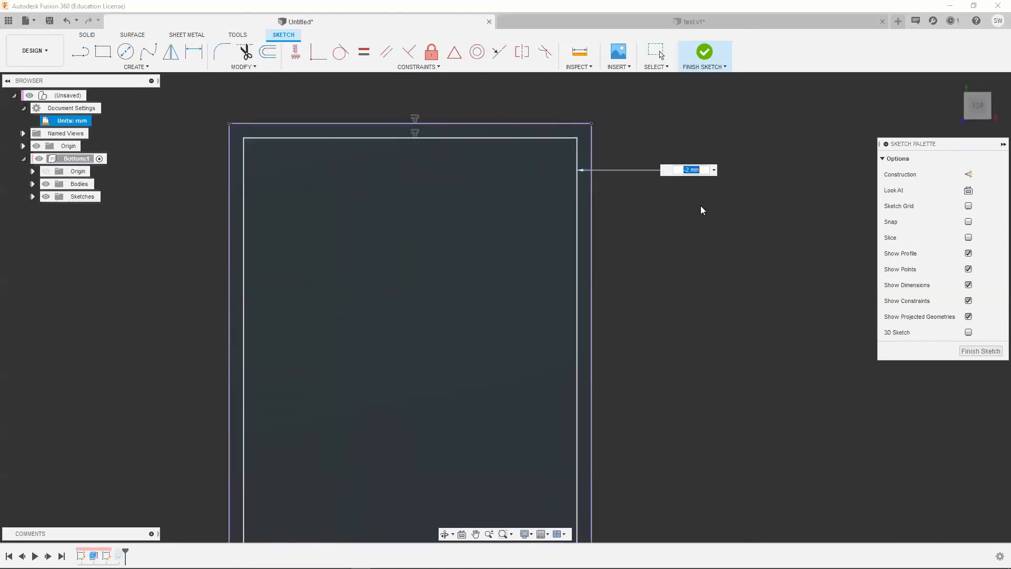
{"action": "type", "text": "box_thick"}
{"action": "type", "text": "ness=2"}
{"action": "key", "text": "Return"}
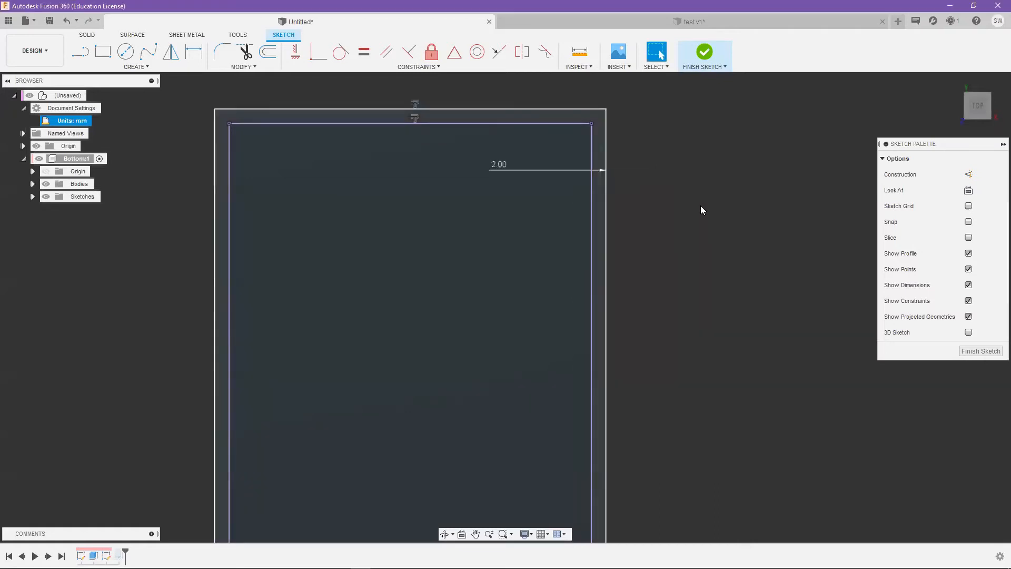
{"action": "left_click", "coordinate": [707, 55]}
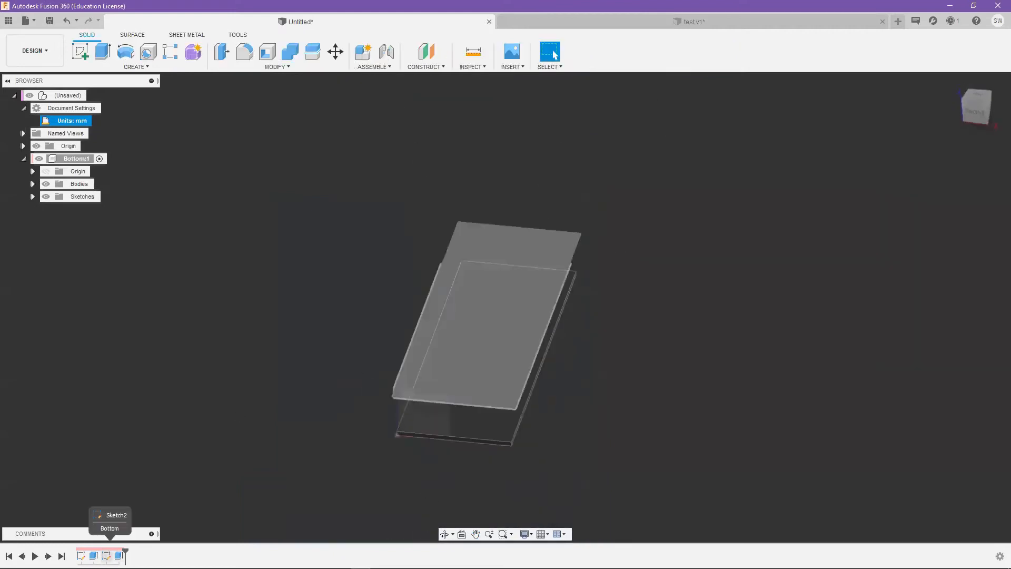
- Edit the cut extrusion to keep only the inner rectangle as its profile, and delete the extrusion feature
{"action": "right_click", "coordinate": [119, 555]}
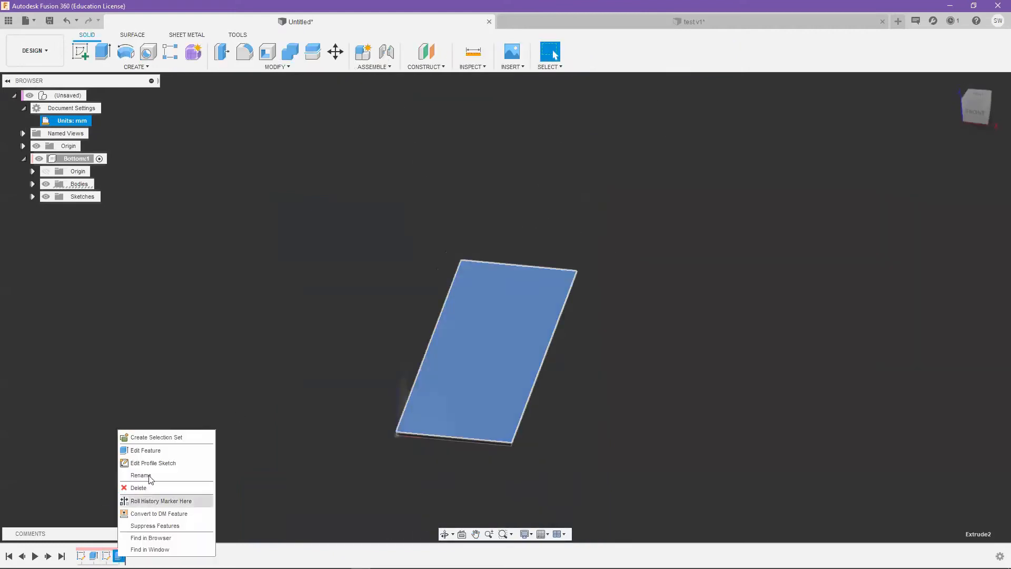
{"action": "left_click", "coordinate": [139, 449]}
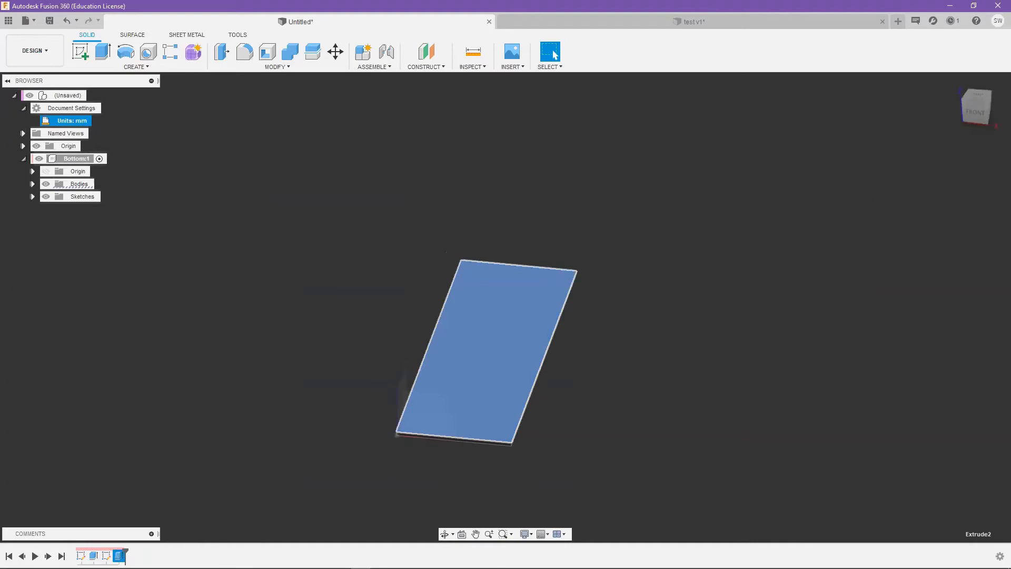
{"action": "right_click", "coordinate": [120, 556]}
{"action": "left_click", "coordinate": [169, 462]}
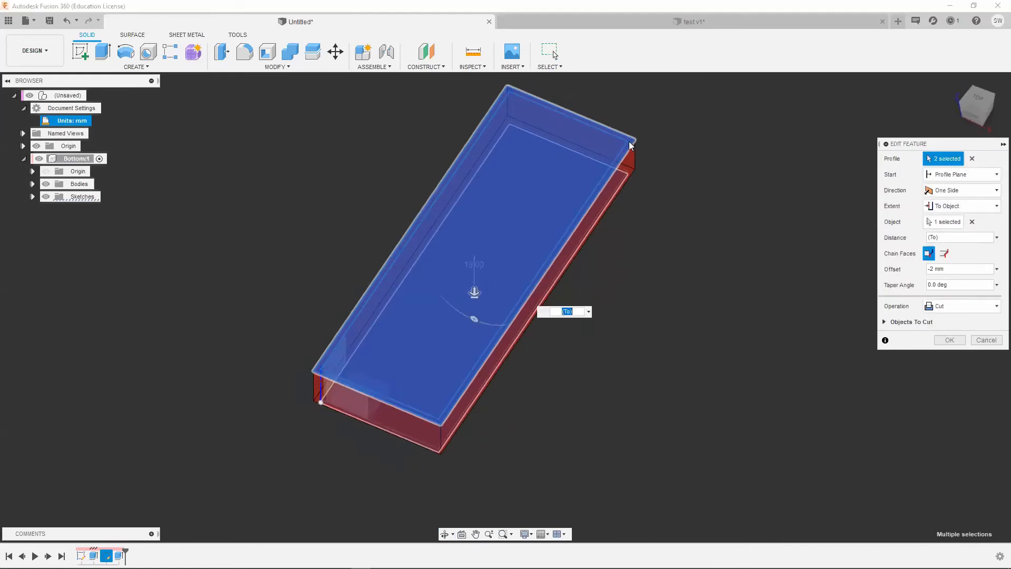
{"action": "scroll", "coordinate": [631, 145], "scroll_direction": "up", "scroll_amount": 2}
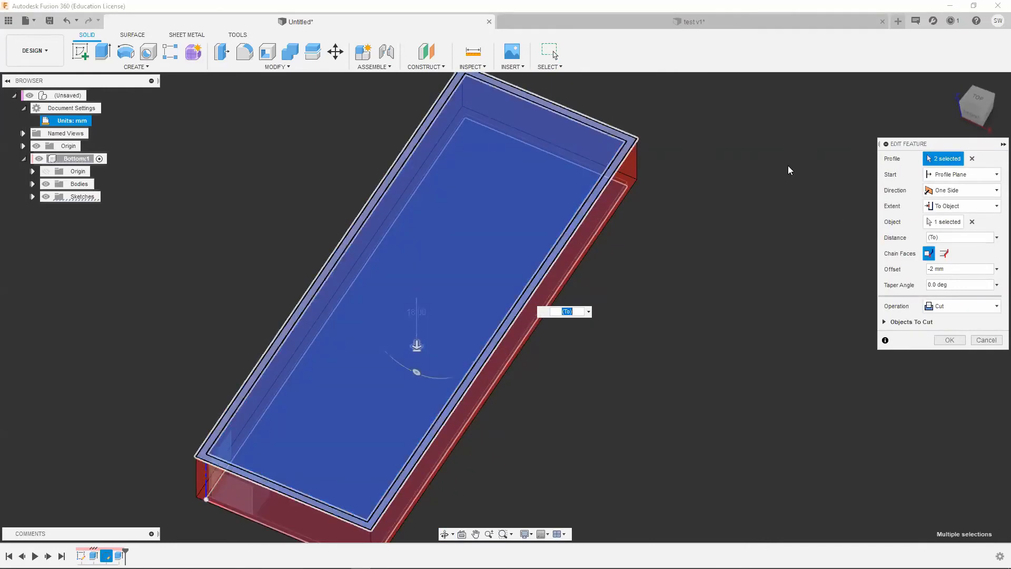
{"action": "left_click", "coordinate": [613, 164]}
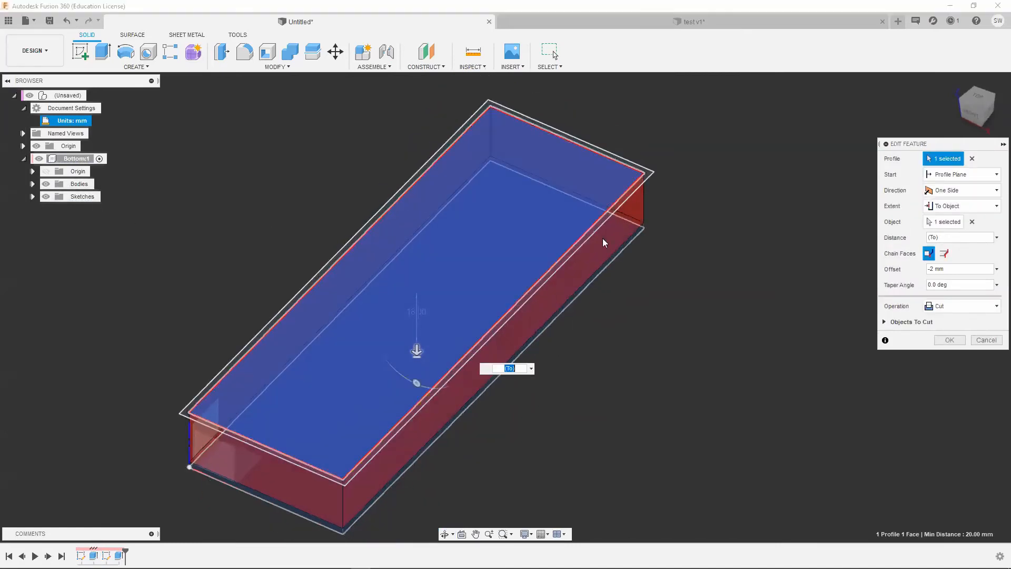
{"action": "left_click", "coordinate": [950, 340]}
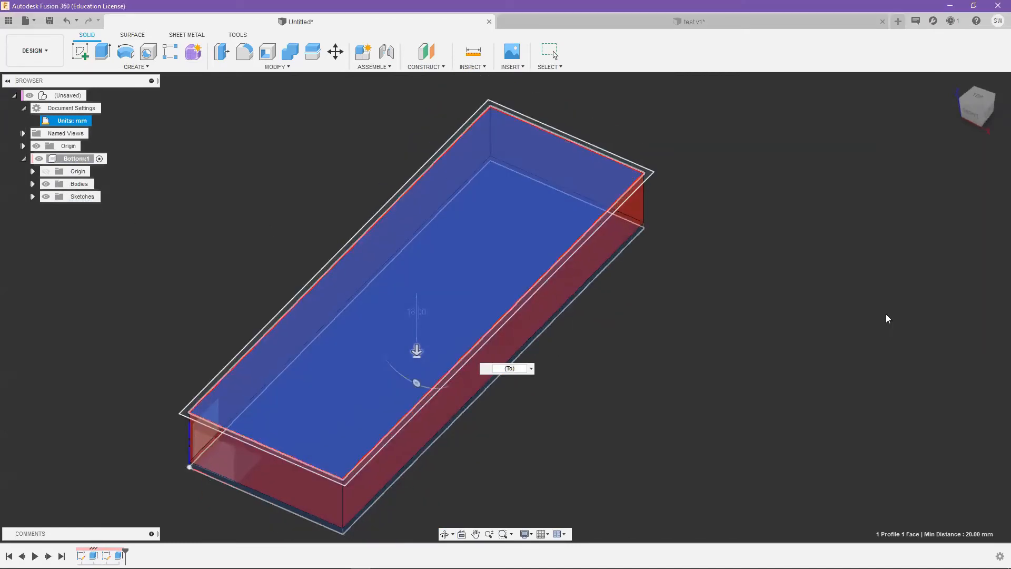
{"action": "right_click", "coordinate": [119, 555]}
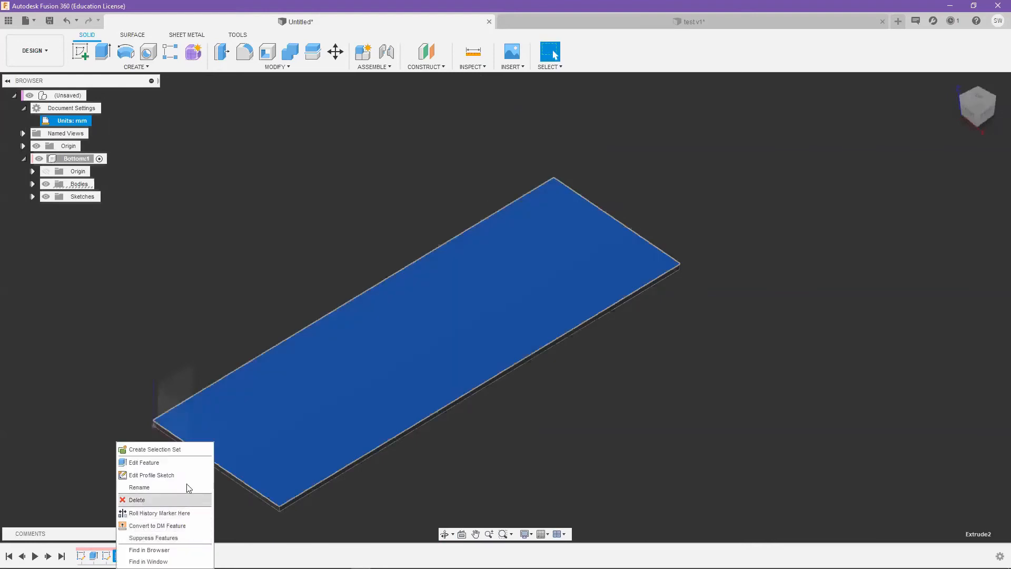
{"action": "left_click", "coordinate": [188, 488]}
- Create a sketch on the box's top face and project the face's outline into it
{"action": "left_click", "coordinate": [79, 52]}
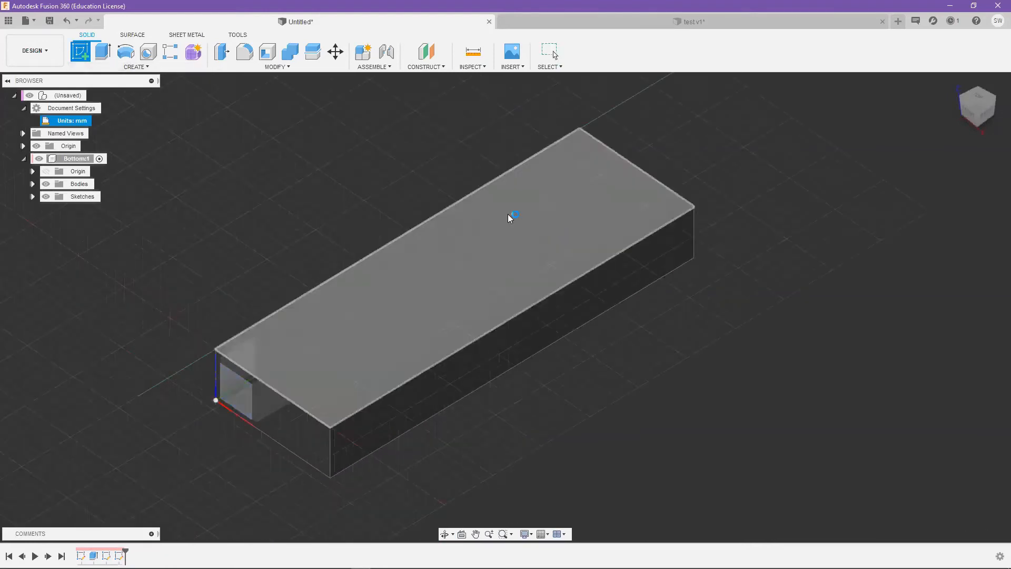
{"action": "left_click", "coordinate": [510, 217]}
{"action": "key", "text": "p"}
{"action": "left_click", "coordinate": [503, 163]}
{"action": "key", "text": "Return"}
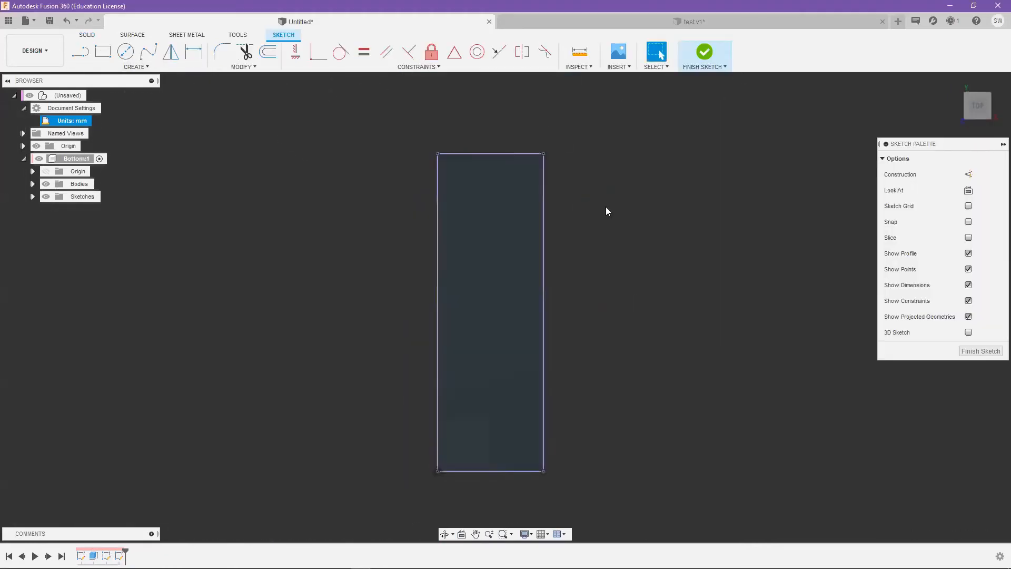
- Offset the projected outline inward using the new parameter thickness = -2 mm, and finish the sketch
{"action": "key", "text": "o"}
{"action": "left_click", "coordinate": [516, 153]}
{"action": "key", "text": "BackSpace"}
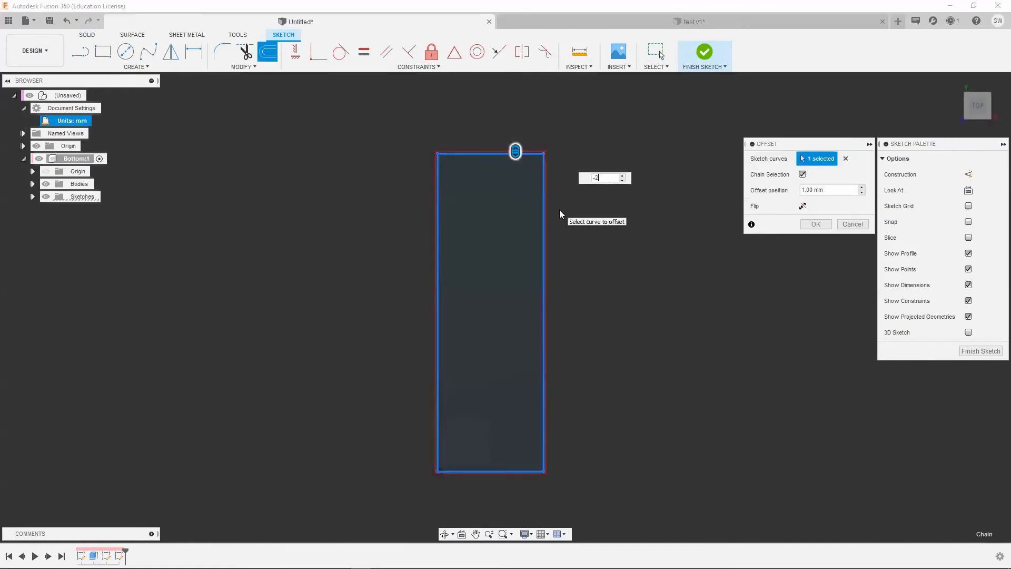
{"action": "type", "text": "thickness="}
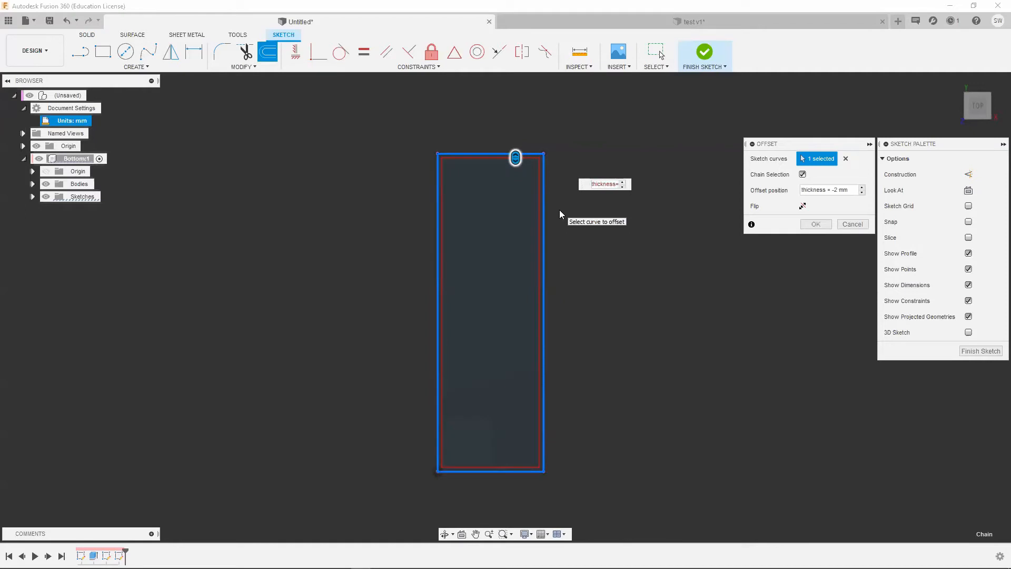
{"action": "key", "text": "Return"}
{"action": "left_click", "coordinate": [703, 52]}
- Extrude the inner rectangle as a cut to the box's bottom face, with the offset set to the parameter thickness
{"action": "key", "text": "e"}
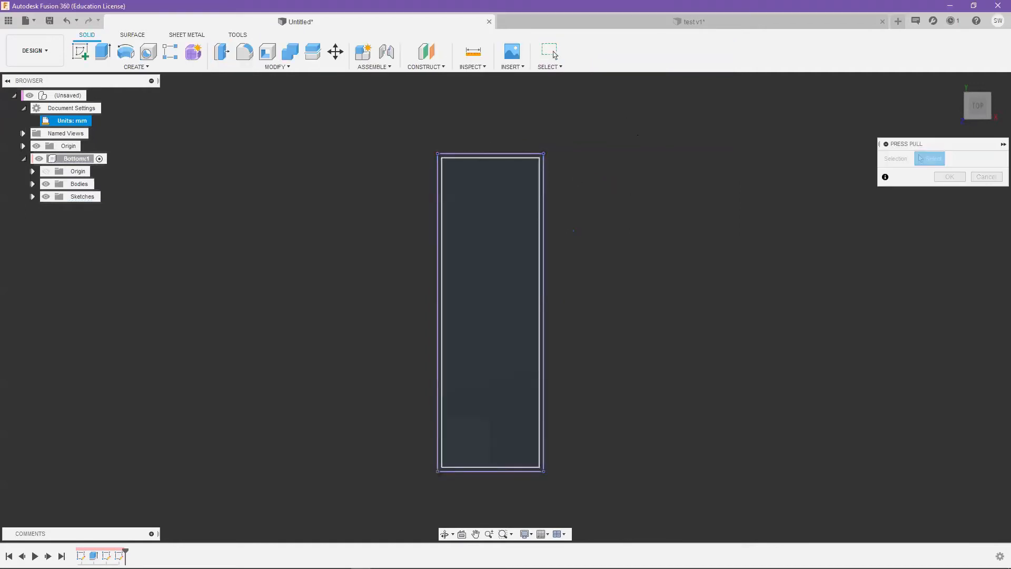
{"action": "left_click", "coordinate": [537, 214]}
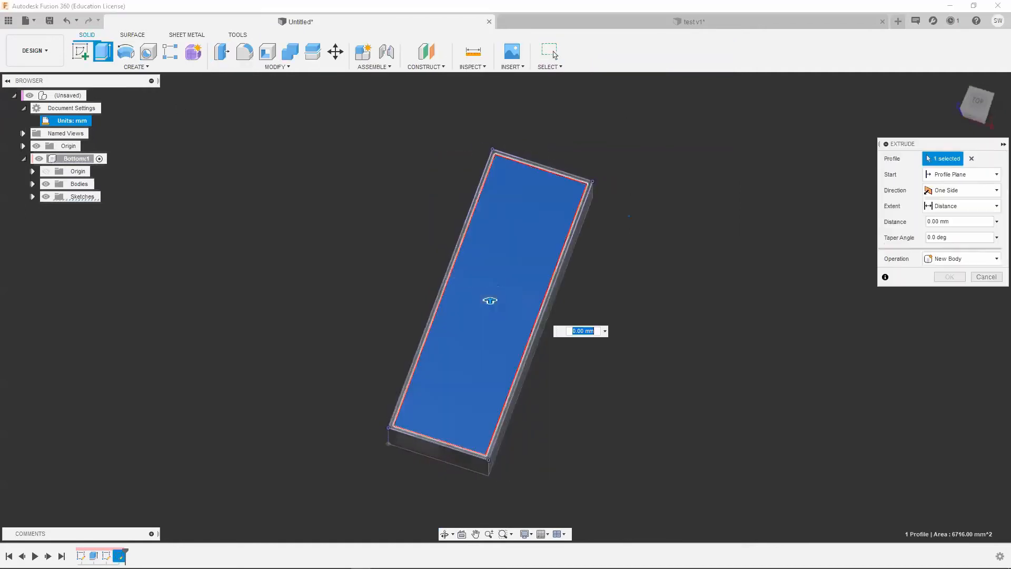
{"action": "left_click", "coordinate": [964, 206]}
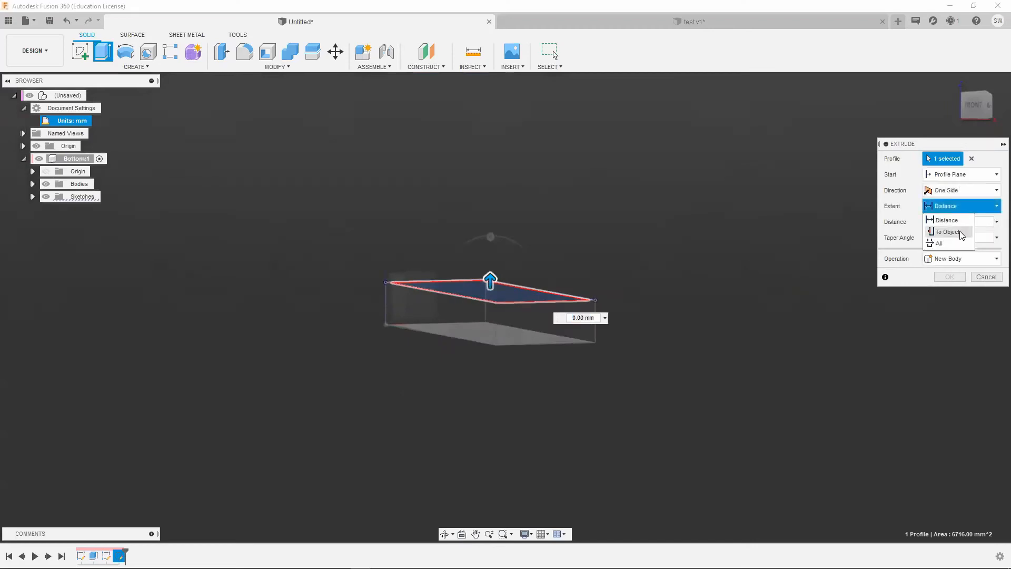
{"action": "left_click", "coordinate": [953, 233]}
{"action": "left_click", "coordinate": [542, 325]}
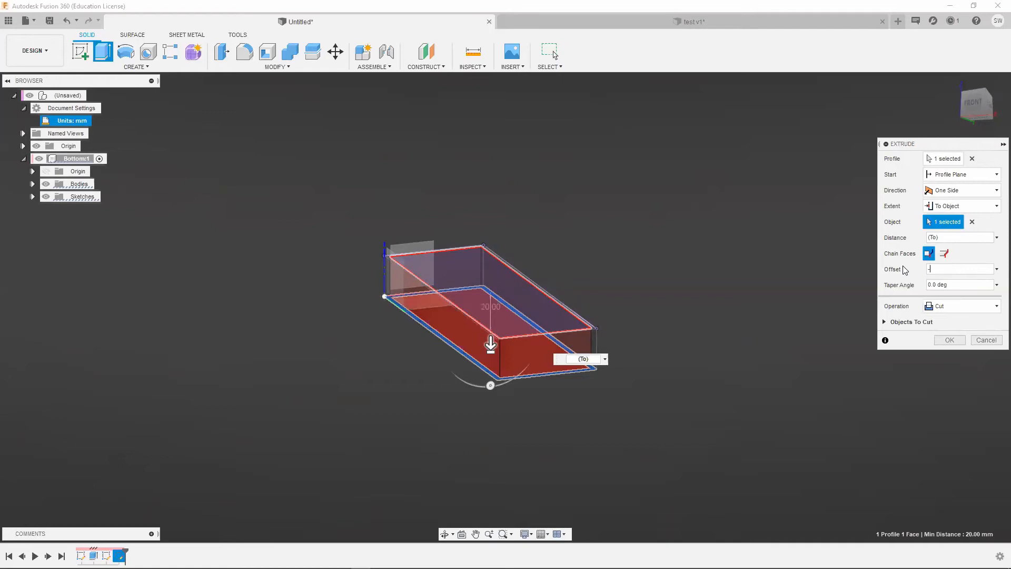
{"action": "middle_click_drag", "start_coordinate": [533, 256], "coordinate": [529, 333], "text": "shift"}
{"action": "scroll", "coordinate": [402, 352], "scroll_direction": "up", "scroll_amount": 4}
{"action": "left_click_drag", "start_coordinate": [931, 270], "coordinate": [909, 274]}
{"action": "key", "text": "BackSpace"}
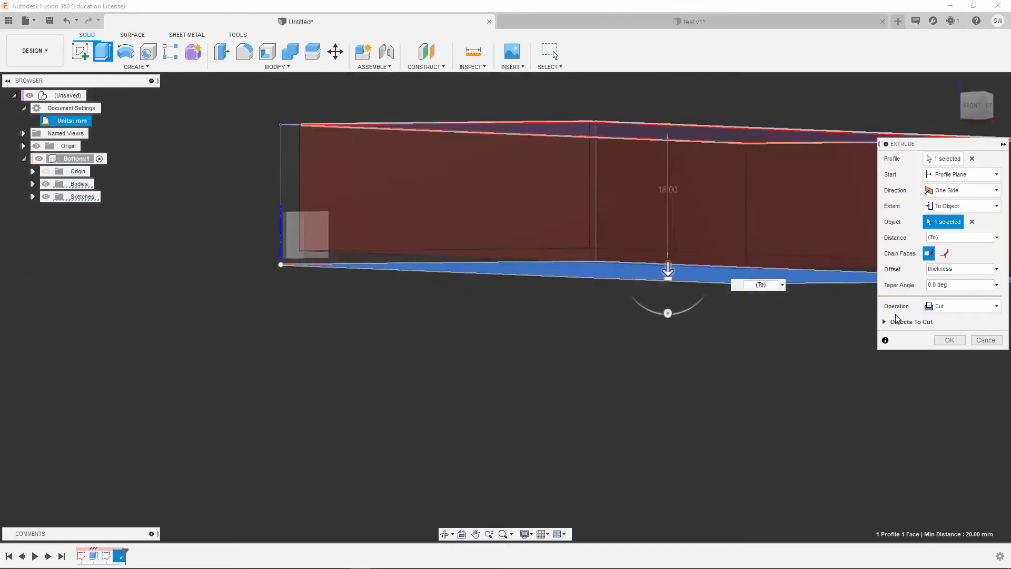
{"action": "left_click", "coordinate": [950, 337]}
- Examine the hollowed box and compare it with the hinged case in the test v1 document
{"action": "middle_click_drag", "start_coordinate": [573, 219], "coordinate": [464, 293]}
{"action": "scroll", "coordinate": [536, 237], "scroll_direction": "down", "scroll_amount": 6}
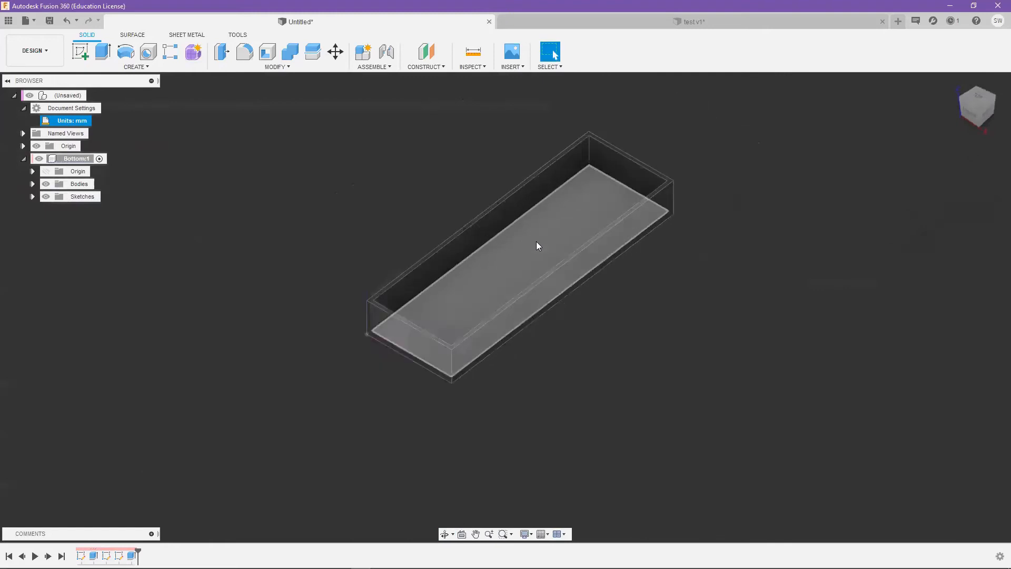
{"action": "middle_click_drag", "start_coordinate": [537, 241], "coordinate": [632, 201], "text": "shift"}
{"action": "left_click", "coordinate": [615, 21]}
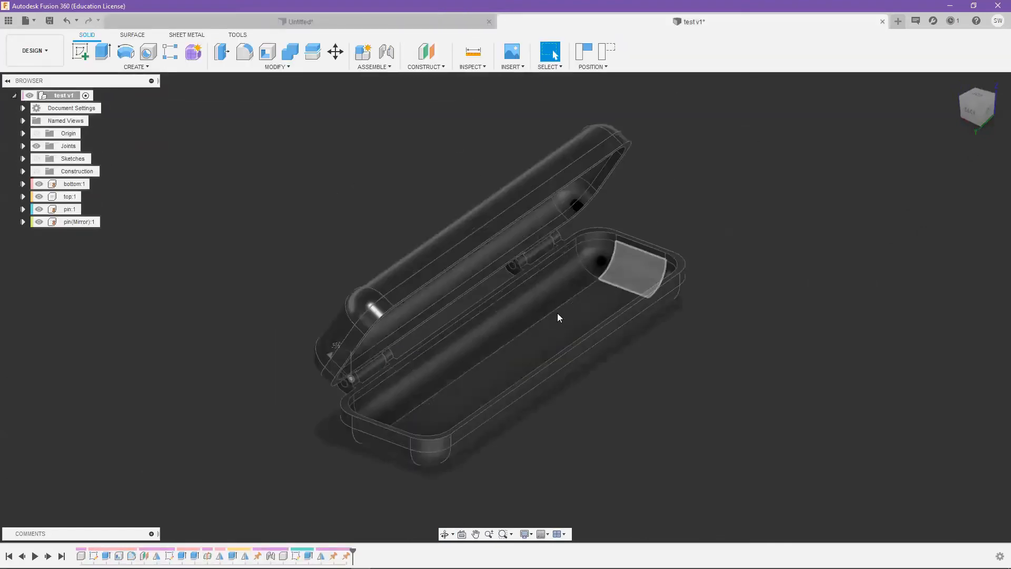
{"action": "left_click", "coordinate": [401, 24]}
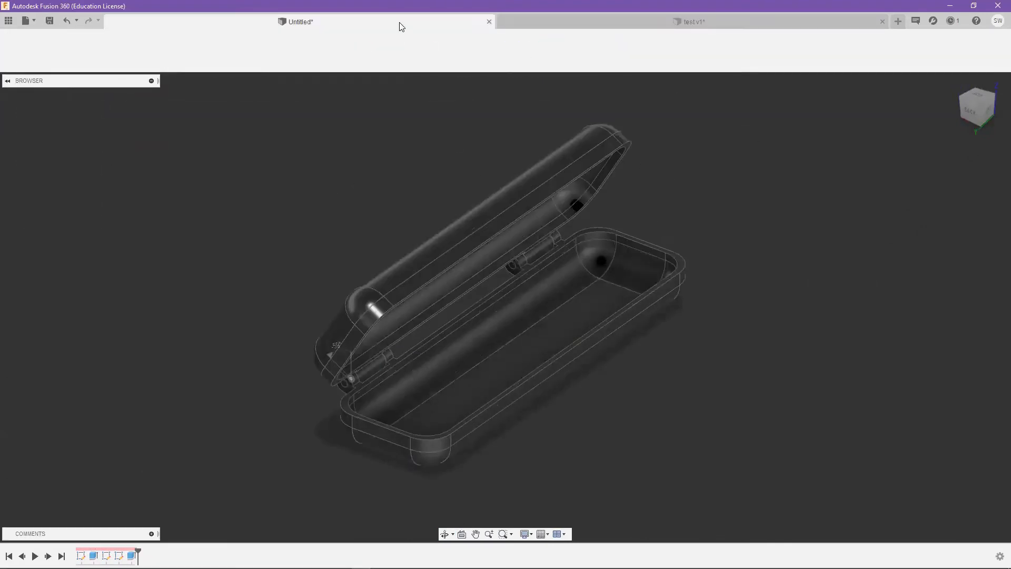
{"action": "middle_click_drag", "start_coordinate": [580, 247], "coordinate": [468, 276], "text": "shift"}
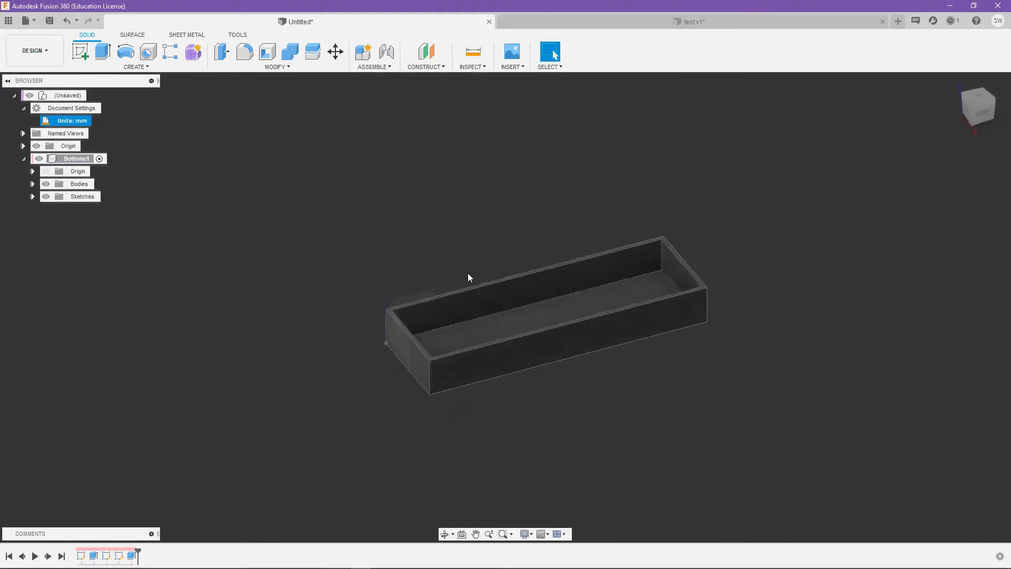
{"action": "scroll", "coordinate": [425, 263], "scroll_direction": "up", "scroll_amount": 2}
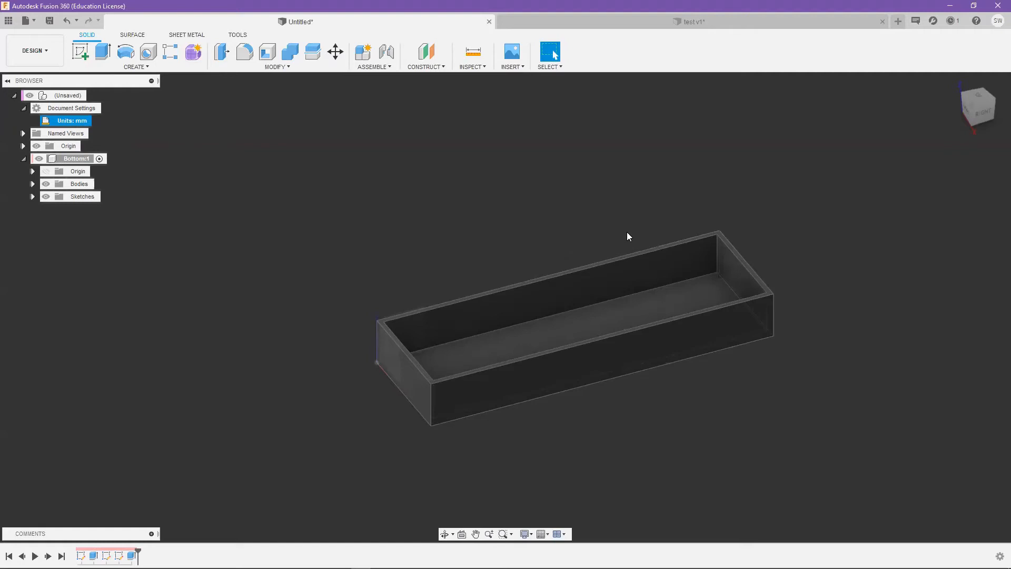
{"action": "key", "text": "f"}
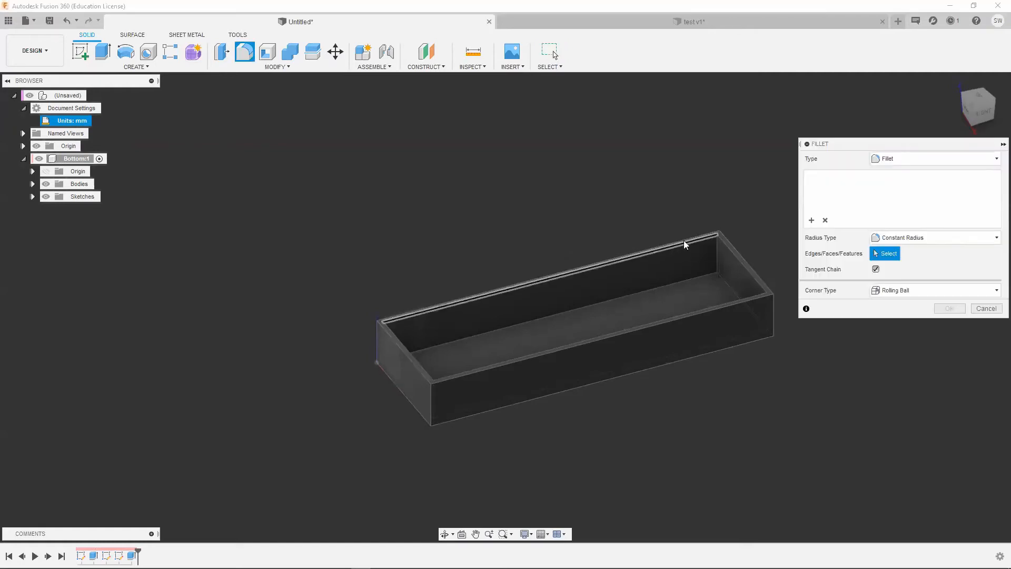
{"action": "scroll", "coordinate": [684, 241], "scroll_direction": "up", "scroll_amount": 3}
{"action": "left_click", "coordinate": [720, 255]}
{"action": "middle_click_drag", "start_coordinate": [721, 255], "coordinate": [760, 282], "text": "shift"}
{"action": "left_click", "coordinate": [758, 279]}
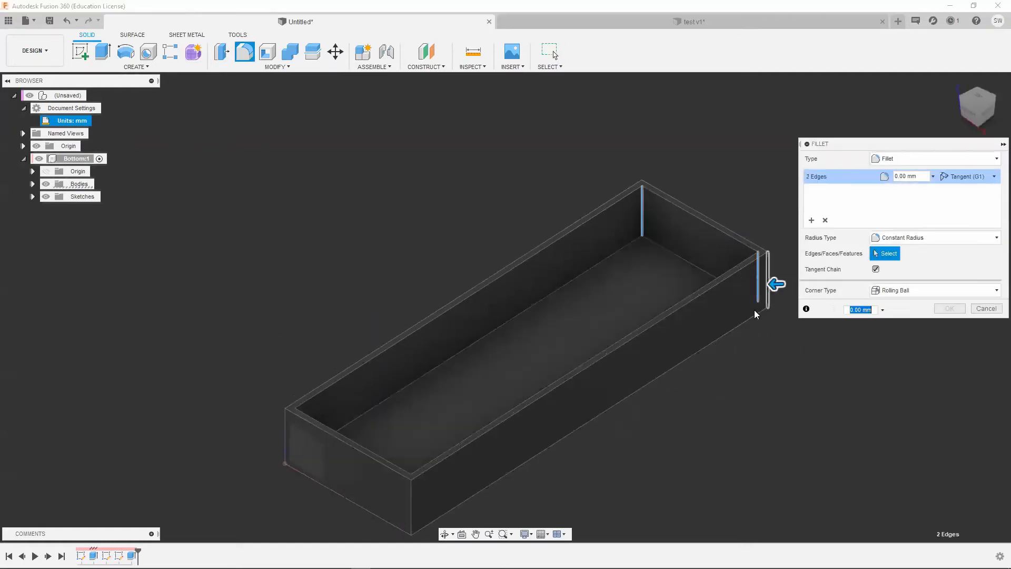
{"action": "left_click", "coordinate": [711, 263]}
{"action": "left_click", "coordinate": [697, 294]}
{"action": "middle_click_drag", "start_coordinate": [694, 291], "coordinate": [750, 283], "text": "shift"}
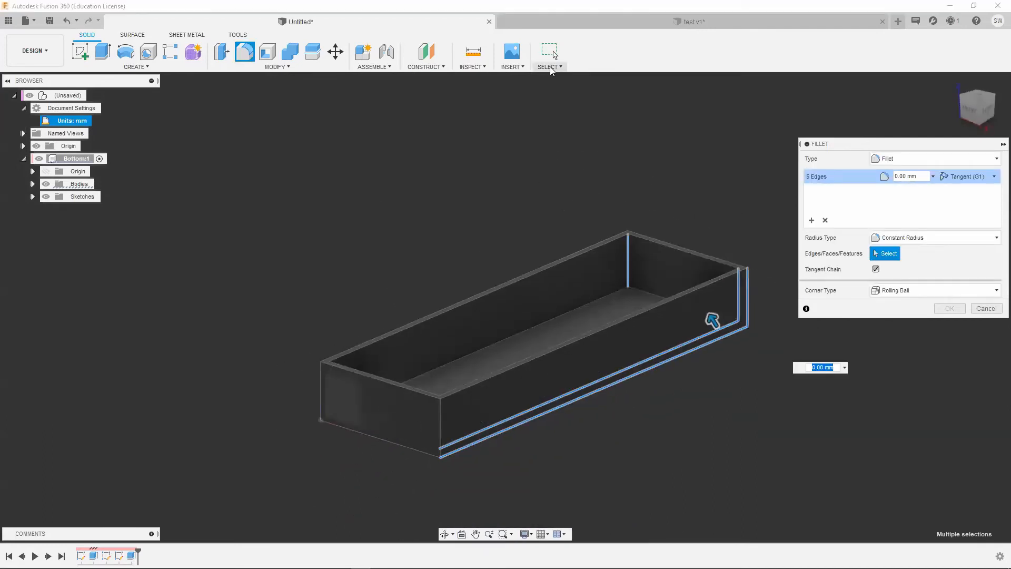
{"action": "left_click", "coordinate": [551, 52]}
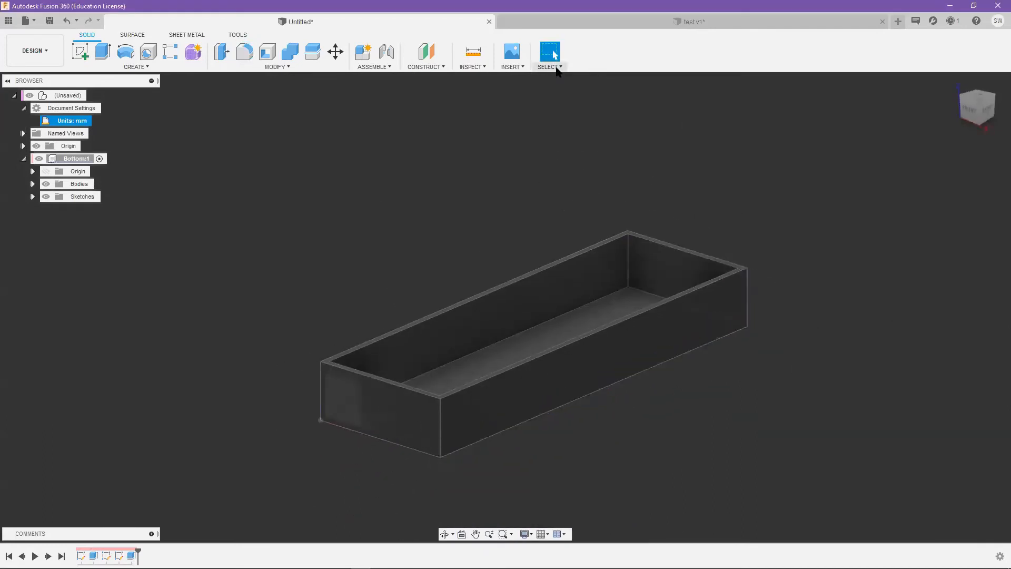
{"action": "left_click", "coordinate": [557, 68]}
{"action": "mouse_move", "coordinate": [569, 150]}
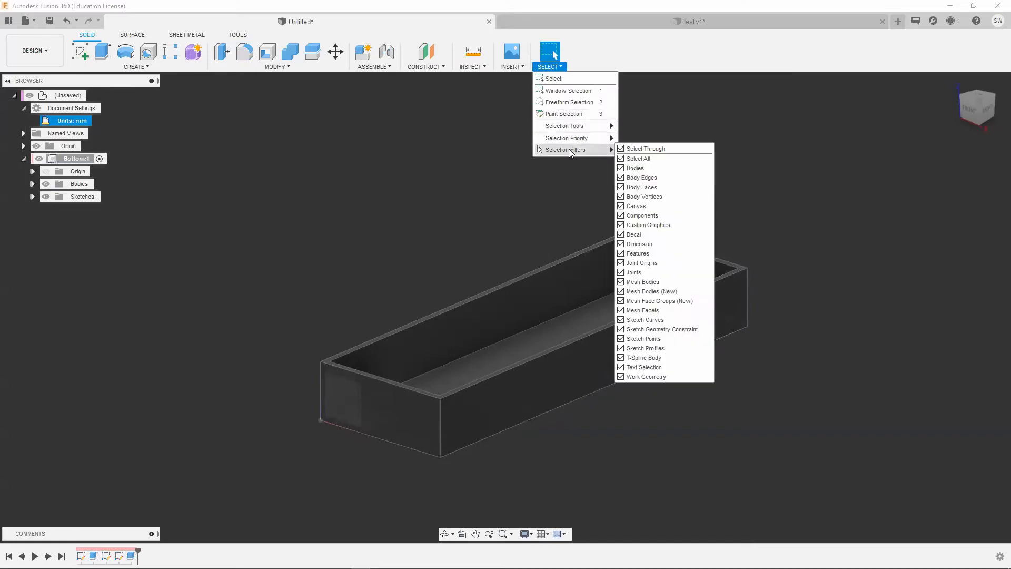
{"action": "left_click", "coordinate": [517, 188]}
{"action": "left_click", "coordinate": [550, 66]}
{"action": "left_click", "coordinate": [481, 162]}
{"action": "left_click", "coordinate": [552, 66]}
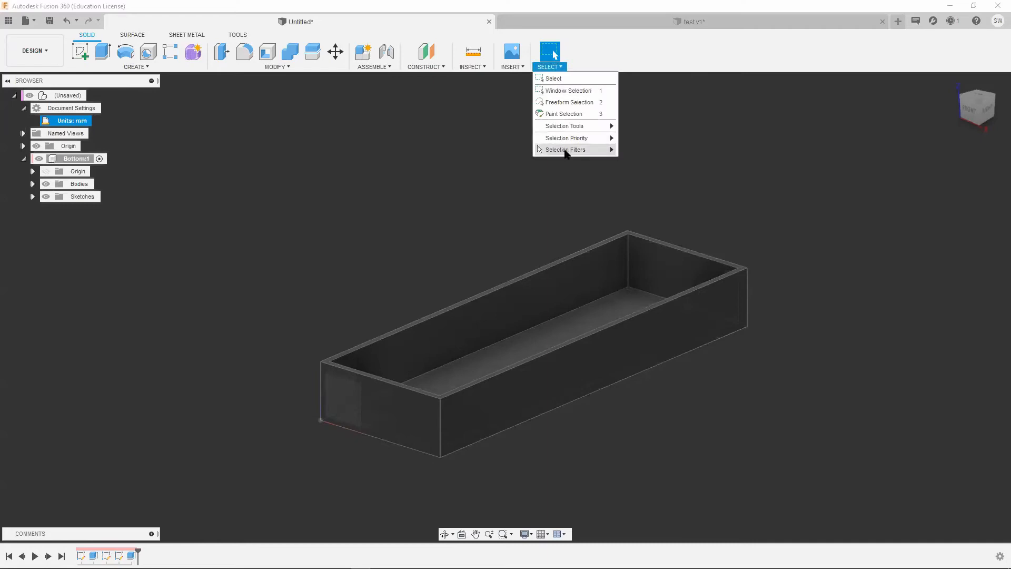
{"action": "mouse_move", "coordinate": [540, 149]}
{"action": "left_click", "coordinate": [492, 205]}
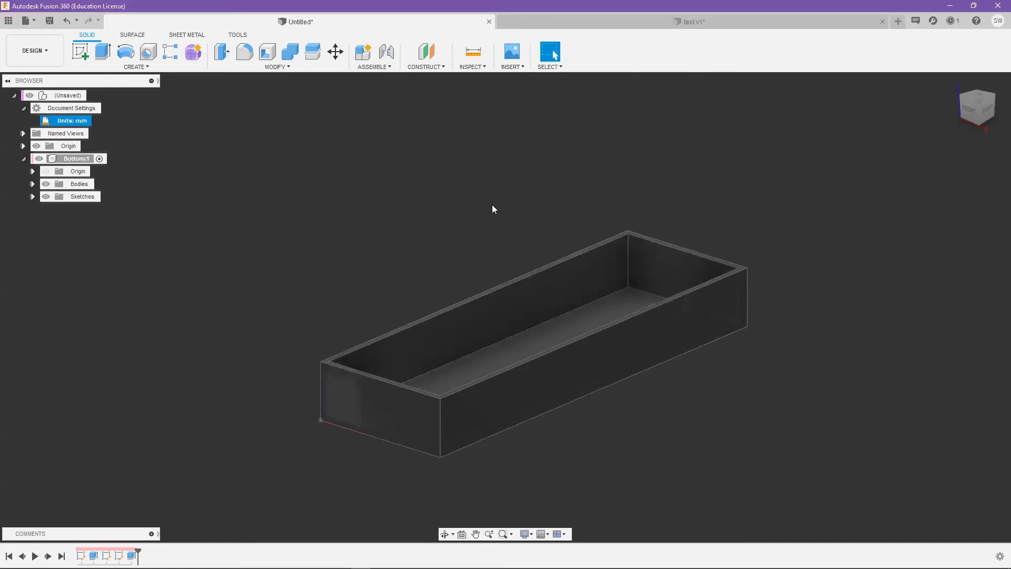
- Start a Fillet with body faces excluded from the selection filters, and window-select all the edges of the hollow box
{"action": "key", "text": "f"}
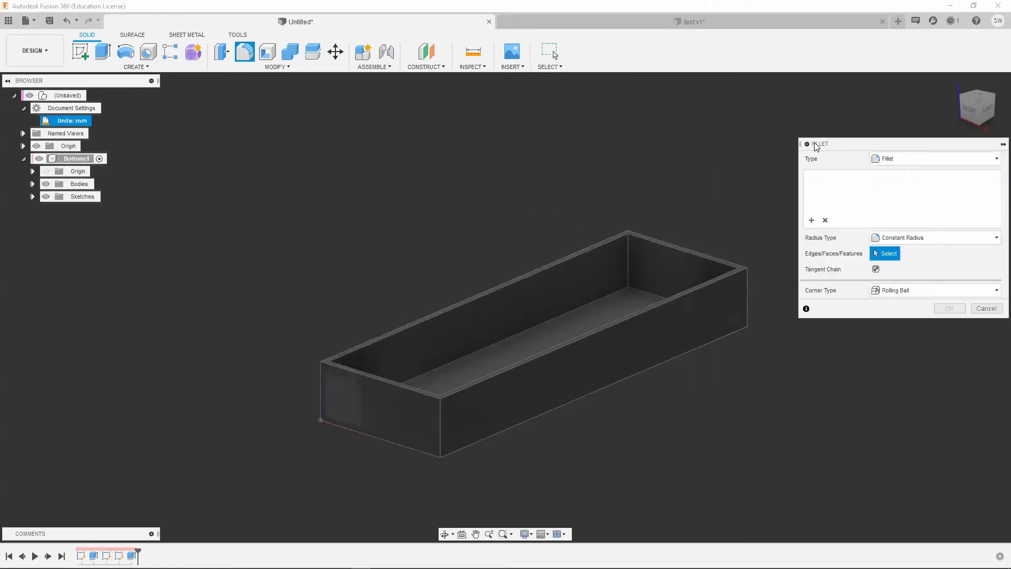
{"action": "left_click", "coordinate": [550, 67]}
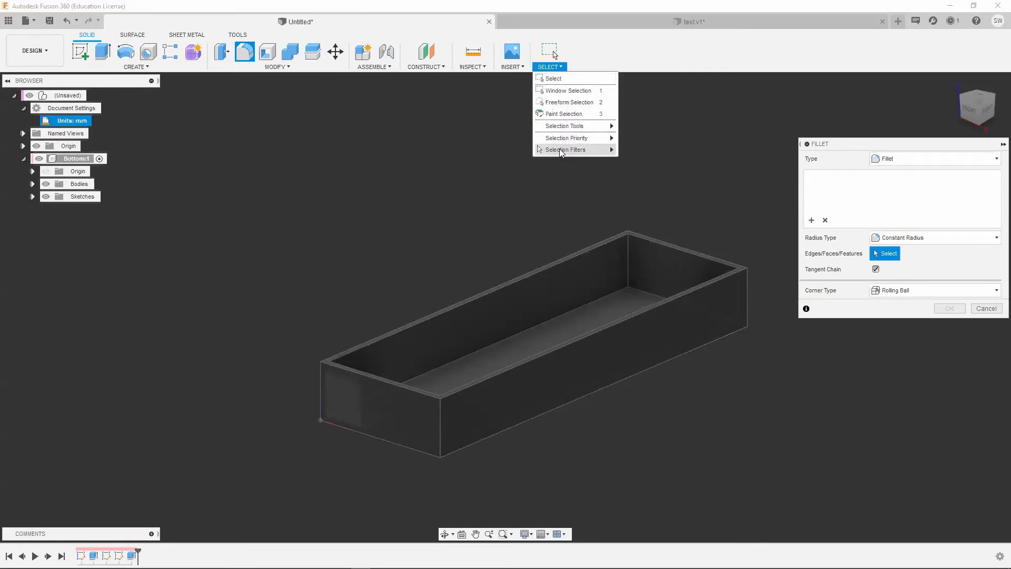
{"action": "mouse_move", "coordinate": [559, 151]}
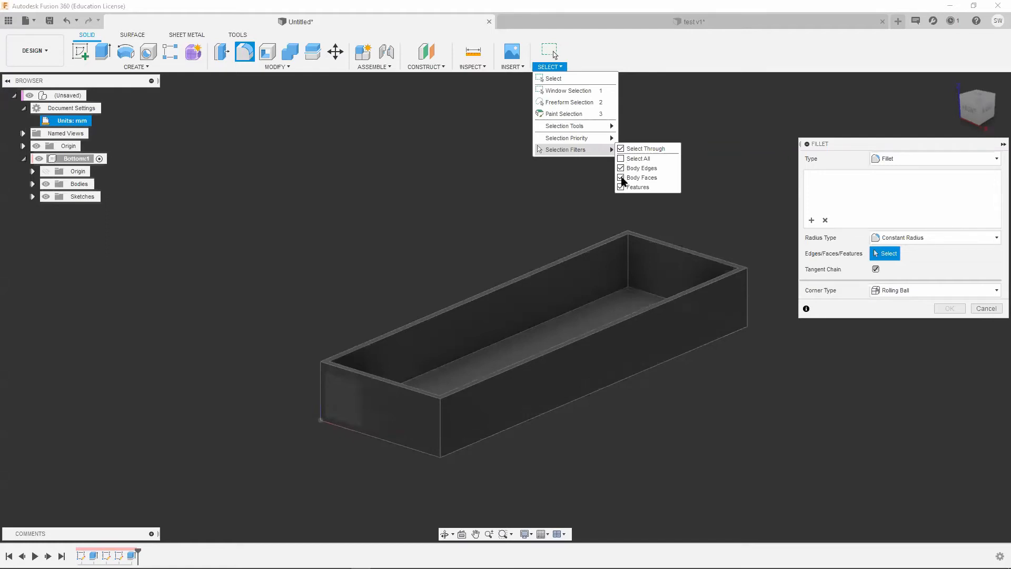
{"action": "middle_click_drag", "start_coordinate": [582, 247], "coordinate": [546, 244], "text": "shift"}
{"action": "left_click_drag", "start_coordinate": [761, 143], "coordinate": [285, 418]}
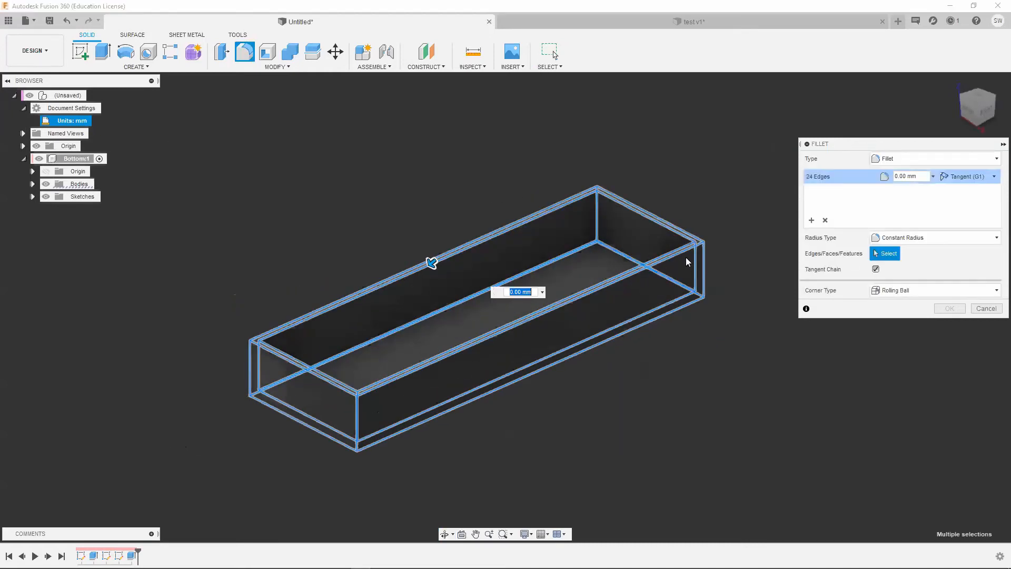
- Remove the inner and outer edges of the open rim from the fillet selection, keeping the vertical and floor edges
{"action": "middle_click_drag", "start_coordinate": [456, 228], "coordinate": [426, 253], "text": "shift"}
{"action": "left_click", "coordinate": [456, 243]}
{"action": "left_click", "coordinate": [293, 451]}
{"action": "left_click", "coordinate": [457, 431]}
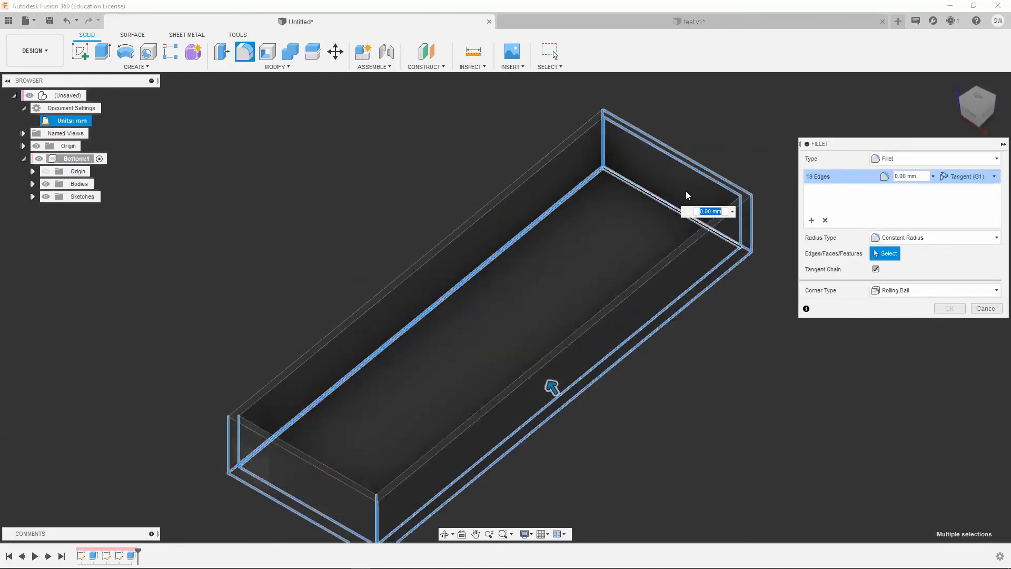
{"action": "left_click", "coordinate": [707, 177]}
{"action": "middle_click_drag", "start_coordinate": [524, 257], "coordinate": [457, 279], "text": "shift"}
{"action": "left_click", "coordinate": [592, 251]}
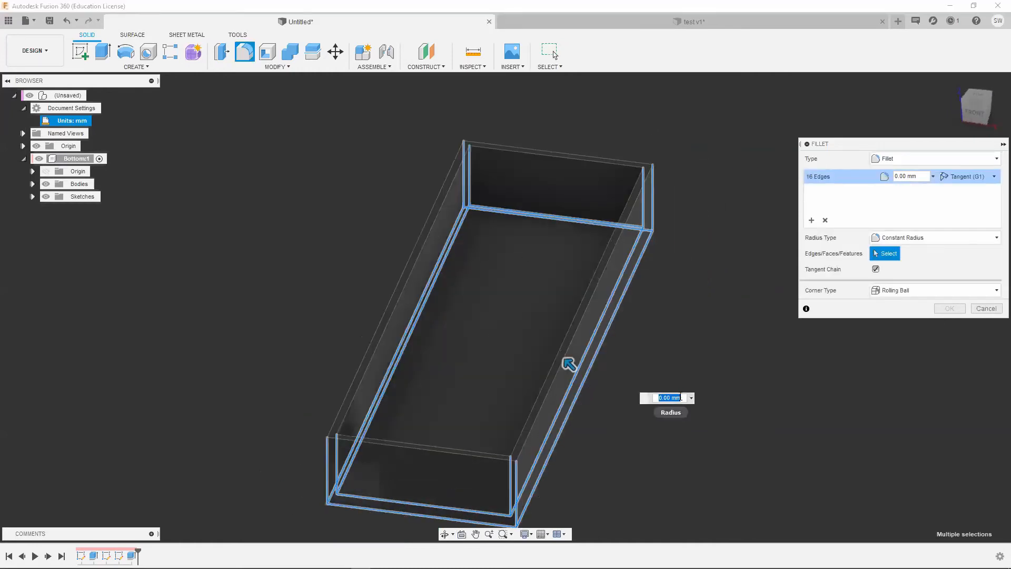
- Fillet the selected edges with a 7 mm radius and the Rolling Ball corner type
{"action": "type", "text": "5"}
{"action": "key", "text": "Return"}
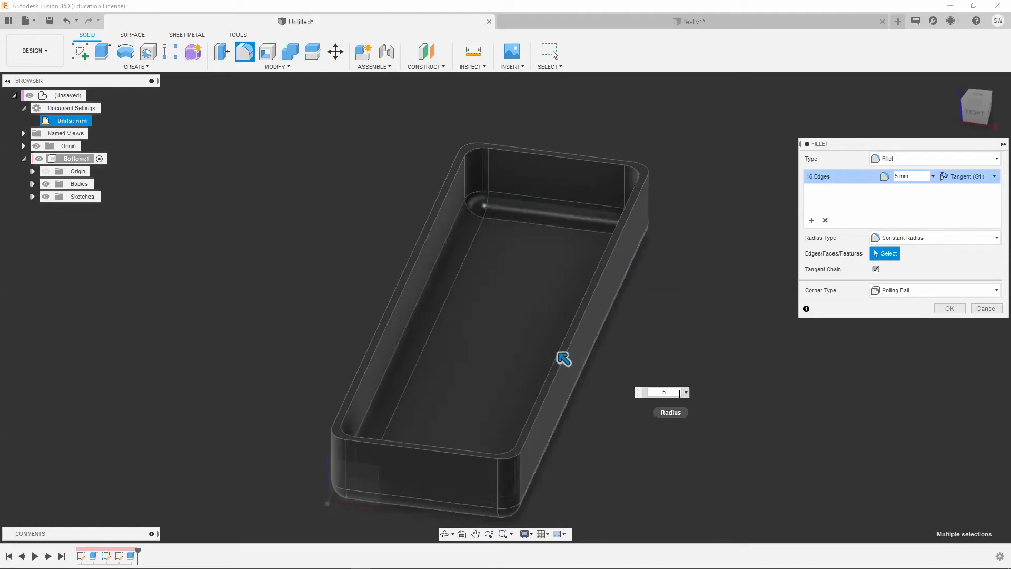
{"action": "type", "text": "7"}
{"action": "key", "text": "Return"}
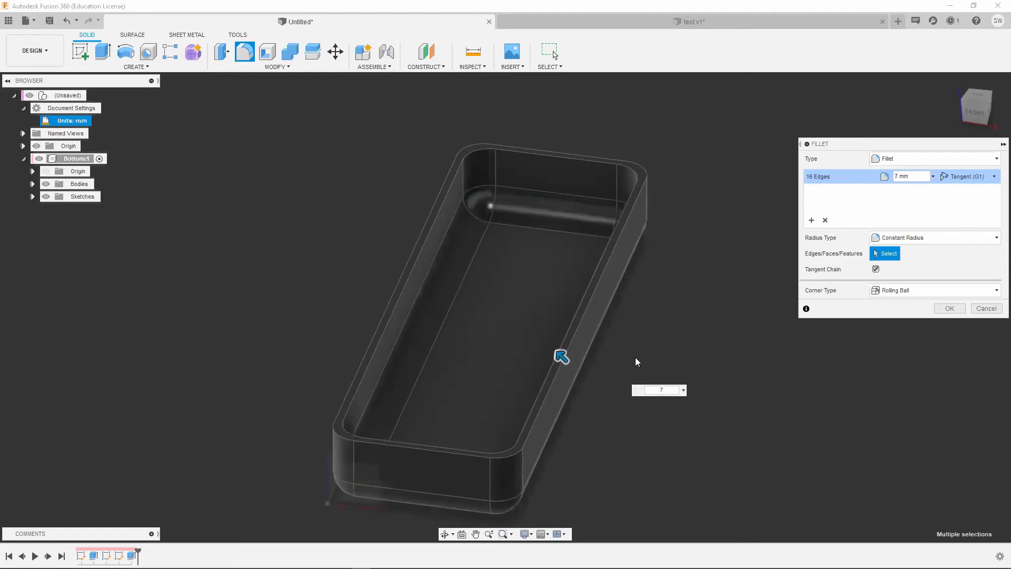
{"action": "left_click", "coordinate": [902, 290]}
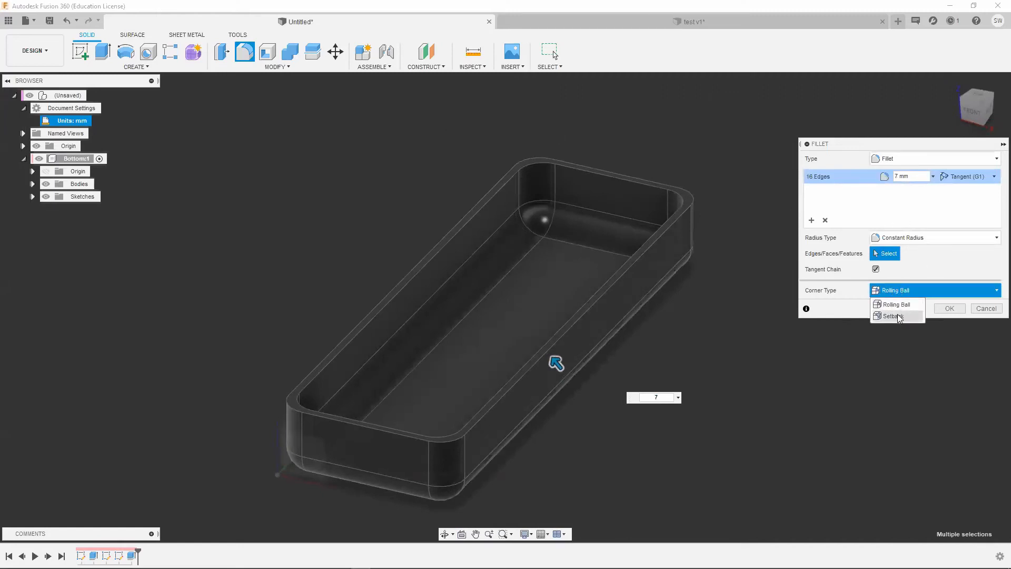
{"action": "left_click", "coordinate": [896, 316]}
{"action": "left_click", "coordinate": [935, 290]}
{"action": "left_click", "coordinate": [897, 305]}
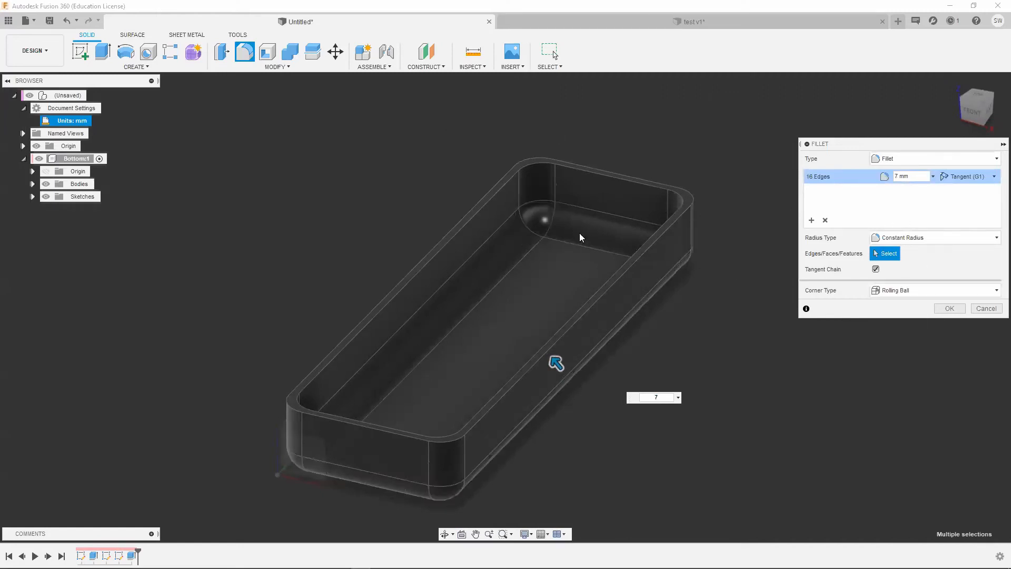
{"action": "left_click", "coordinate": [949, 309]}
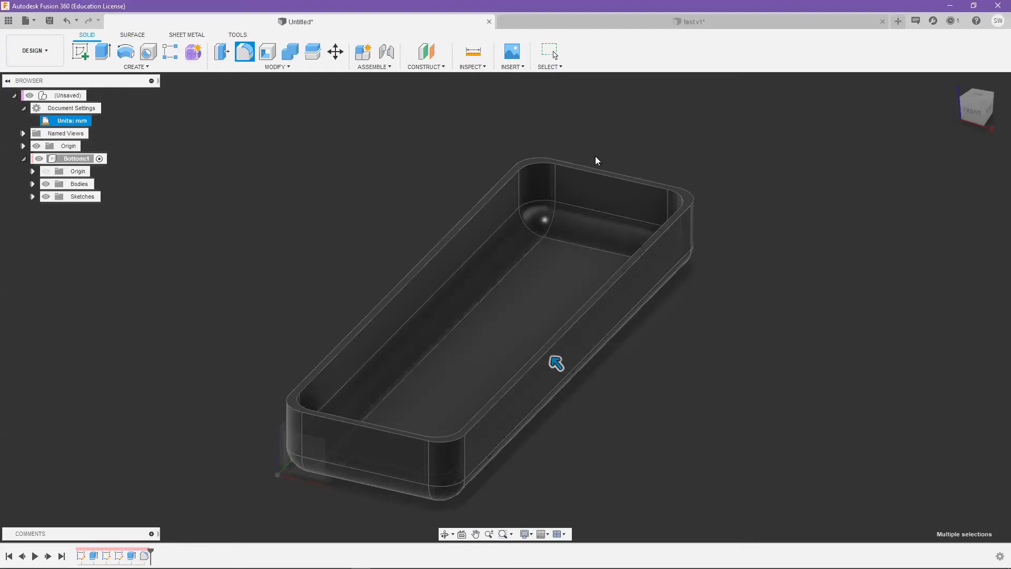
- Examine the rounded box and compare it with the hinged case in the test v1 document
{"action": "left_click", "coordinate": [620, 212]}
{"action": "middle_click_drag", "start_coordinate": [619, 212], "coordinate": [624, 217], "text": "shift"}
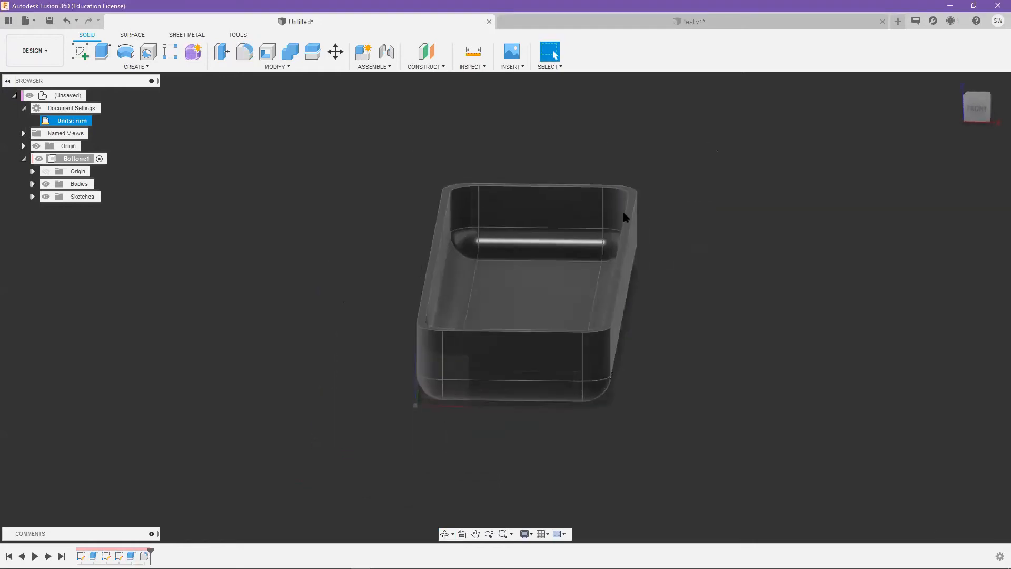
{"action": "left_click", "coordinate": [635, 21]}
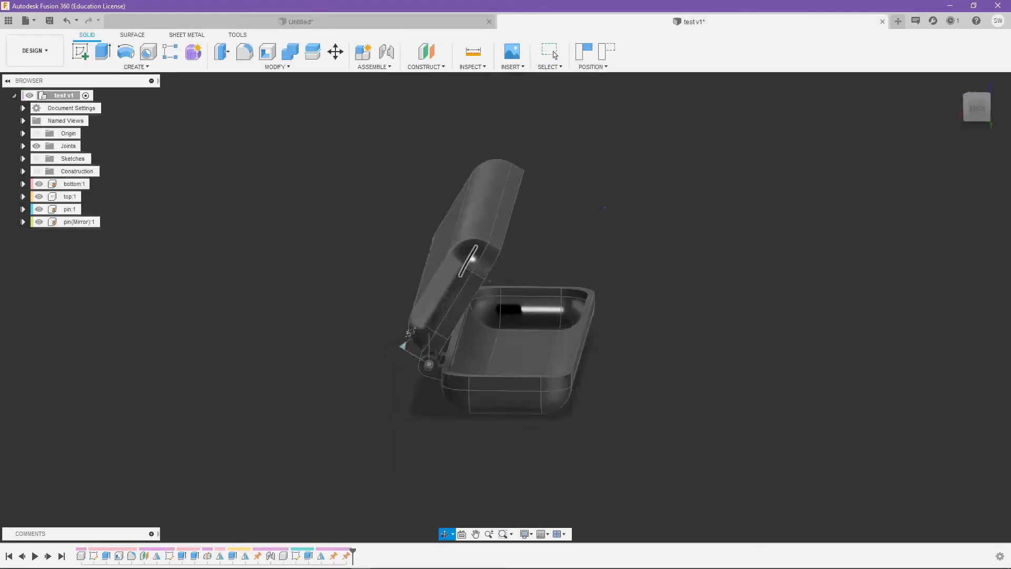
{"action": "left_click", "coordinate": [411, 20]}
{"action": "middle_click_drag", "start_coordinate": [502, 214], "coordinate": [545, 160], "text": "shift"}
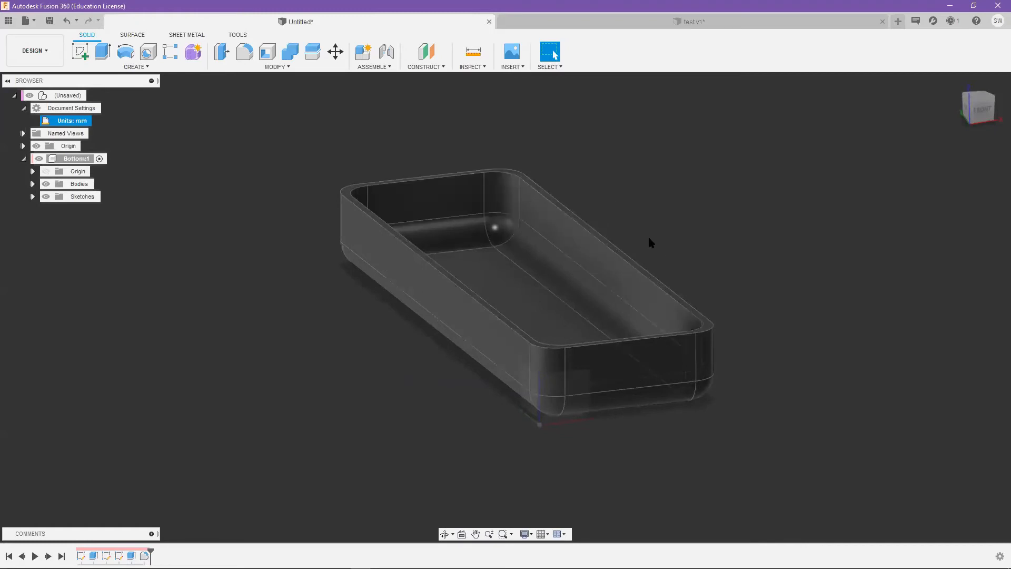
- Start a Mirror with the pattern type set to Components and choose the Bottom component as the object
{"action": "type", "text": "s"}
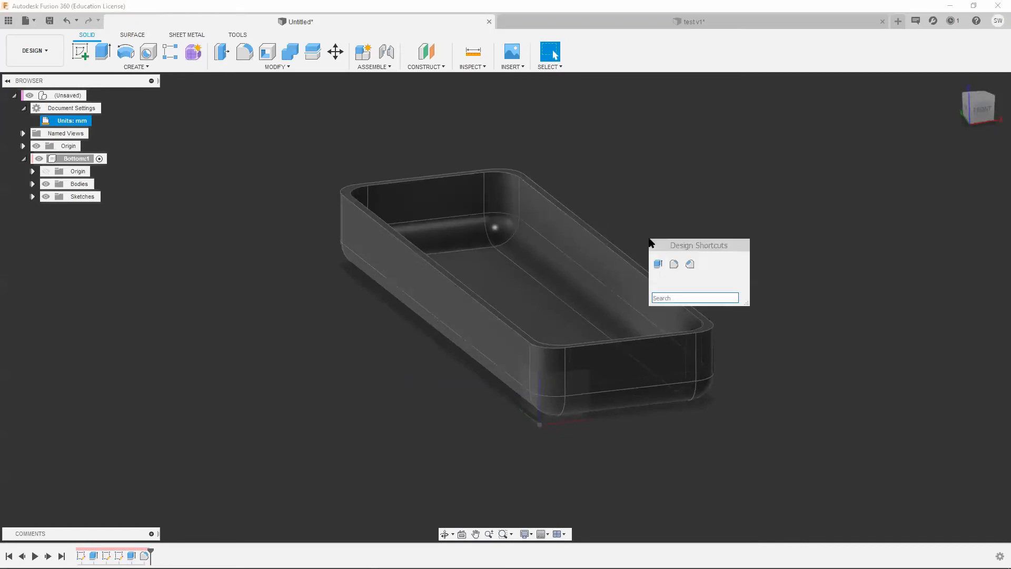
{"action": "type", "text": "mirror"}
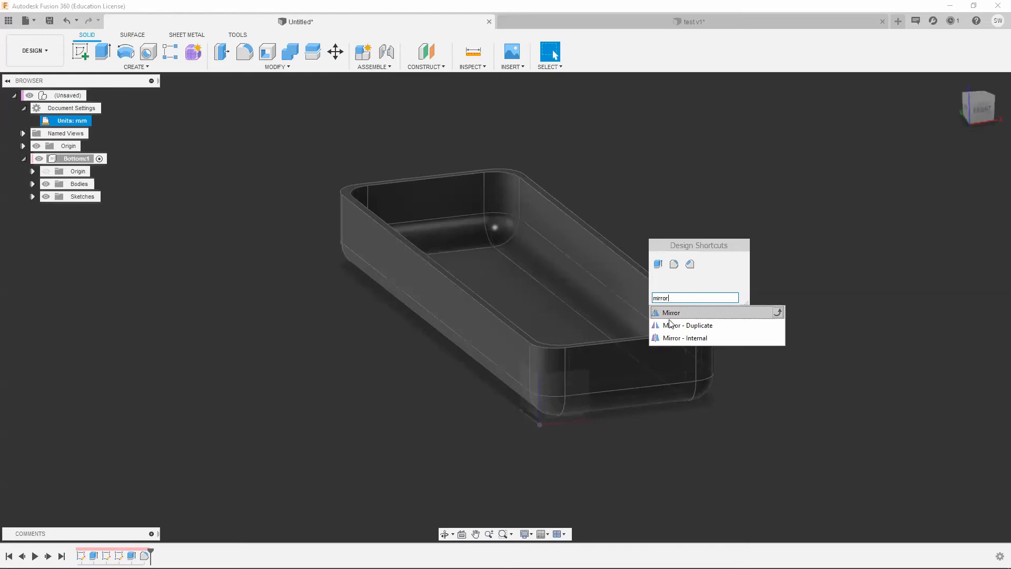
{"action": "left_click", "coordinate": [672, 313]}
{"action": "middle_click_drag", "start_coordinate": [660, 179], "coordinate": [564, 194]}
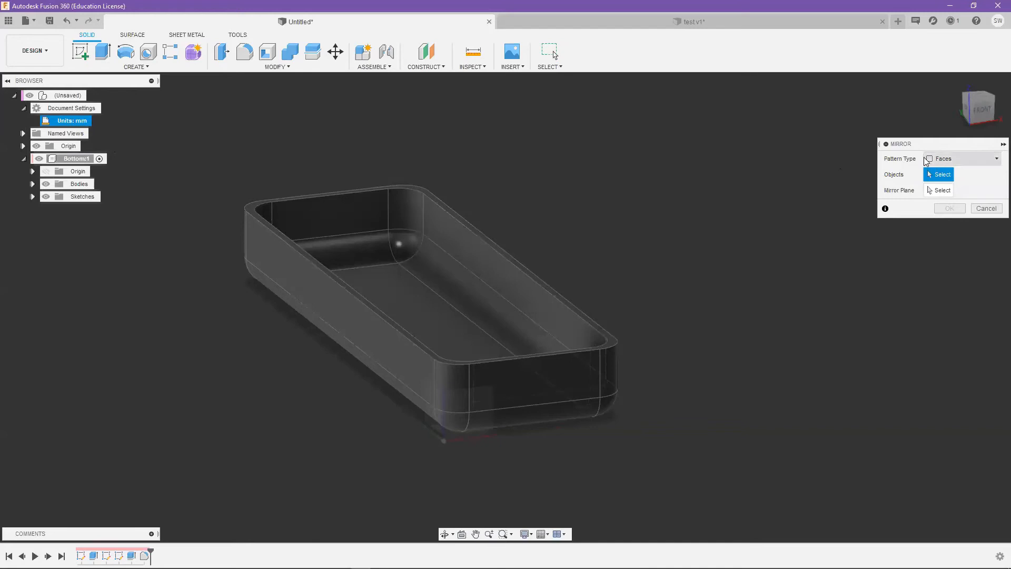
{"action": "left_click", "coordinate": [947, 160]}
{"action": "left_click", "coordinate": [957, 208]}
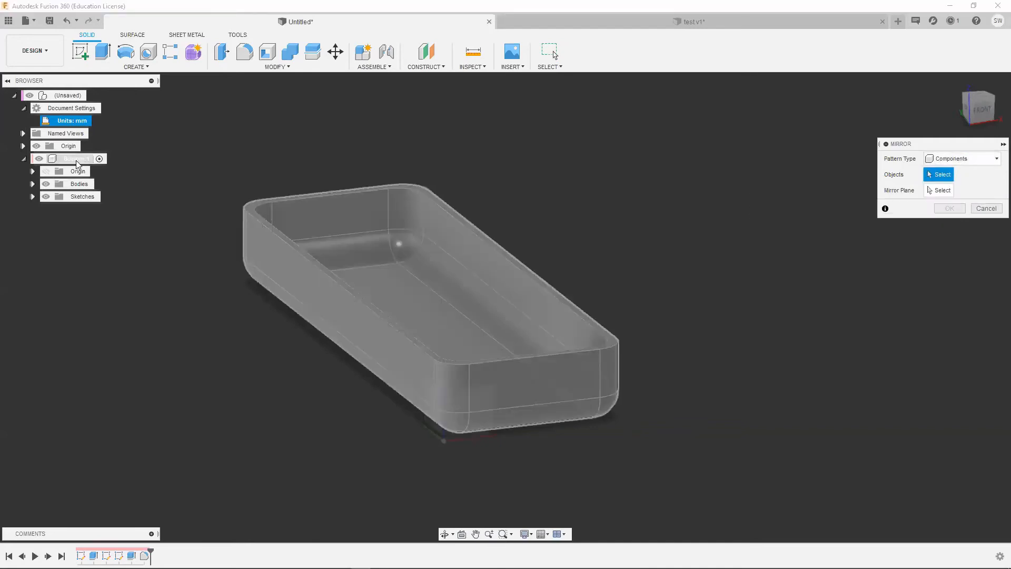
{"action": "left_click", "coordinate": [32, 184]}
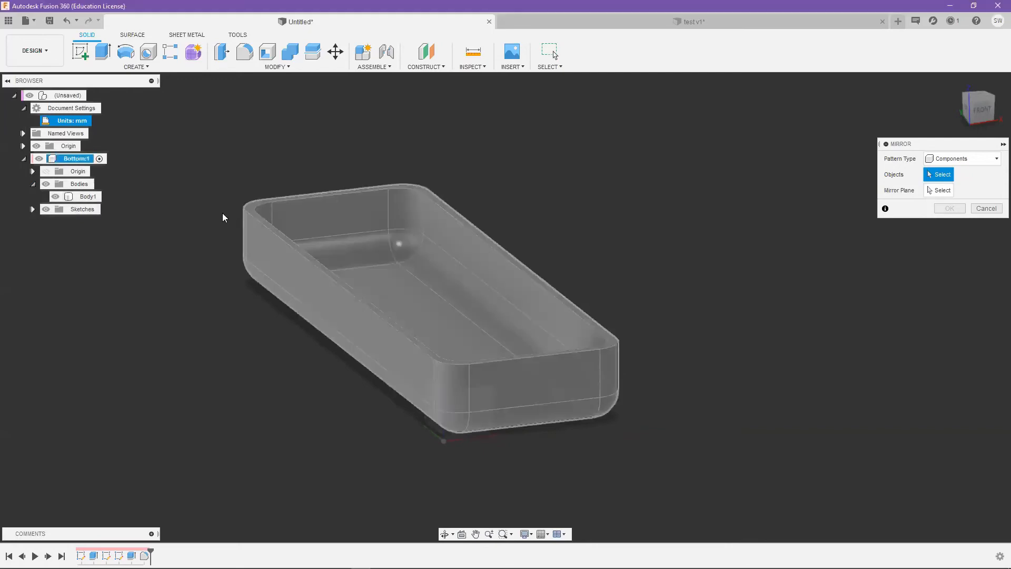
{"action": "left_click", "coordinate": [964, 159]}
{"action": "left_click", "coordinate": [947, 189]}
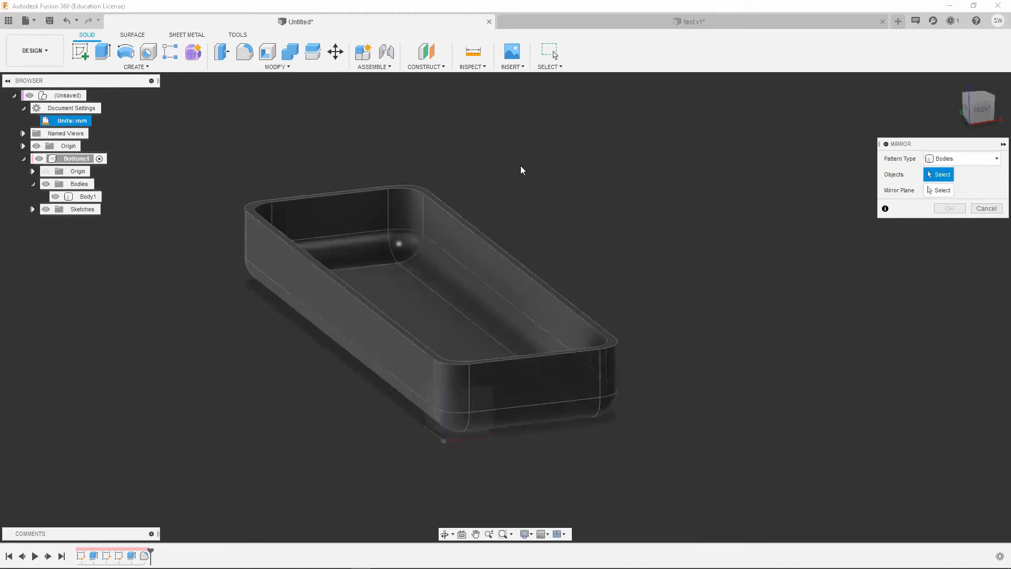
{"action": "left_click", "coordinate": [969, 159]}
{"action": "left_click", "coordinate": [945, 203]}
{"action": "left_click", "coordinate": [476, 252]}
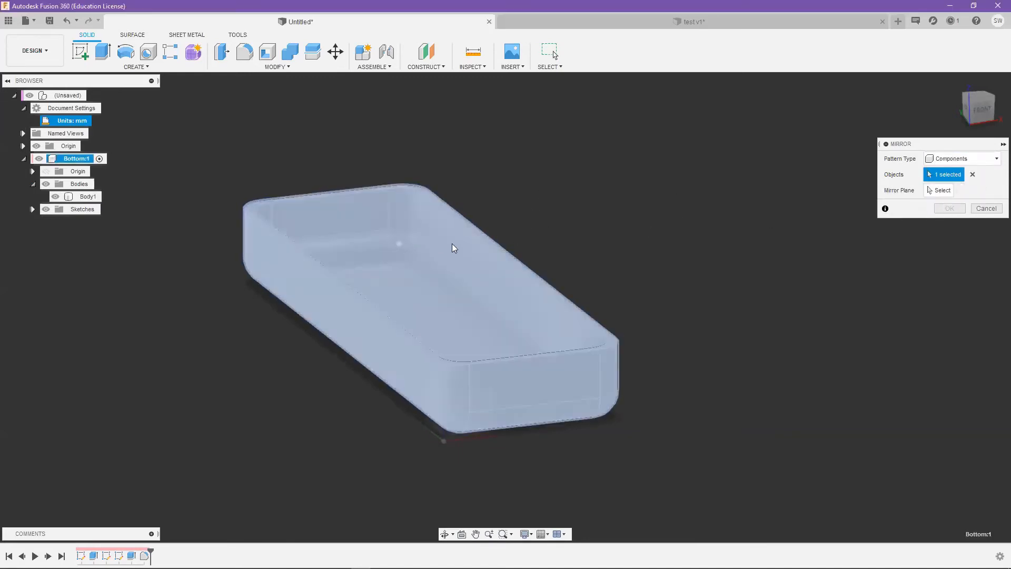
- Mirror the component across the box's flat rim face, and rename the mirrored component Top
{"action": "left_click", "coordinate": [938, 190]}
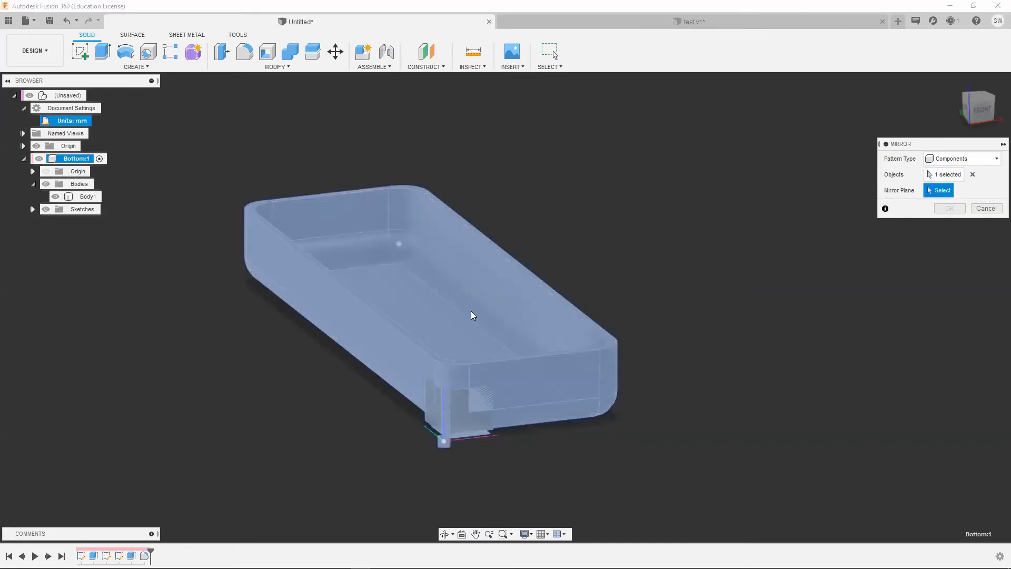
{"action": "scroll", "coordinate": [479, 249], "scroll_direction": "up", "scroll_amount": 3}
{"action": "scroll", "coordinate": [580, 294], "scroll_direction": "down", "scroll_amount": 3}
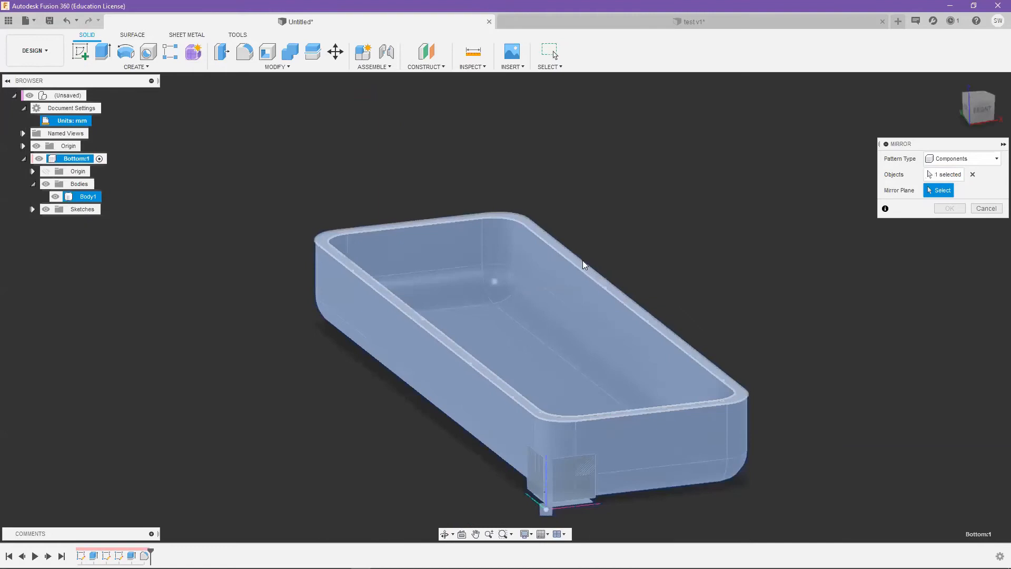
{"action": "left_click", "coordinate": [590, 279]}
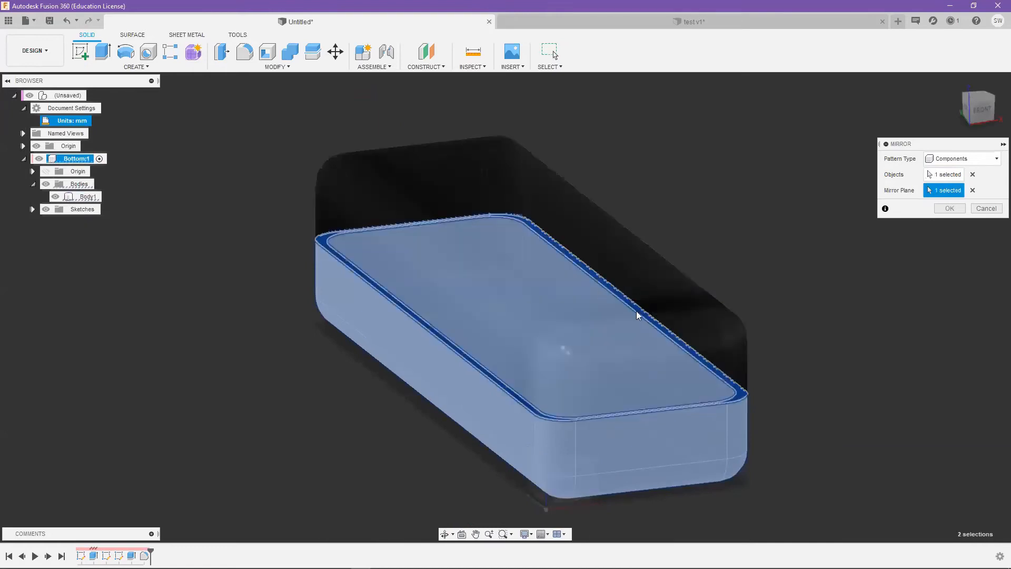
{"action": "left_click", "coordinate": [426, 66]}
{"action": "left_click", "coordinate": [949, 208]}
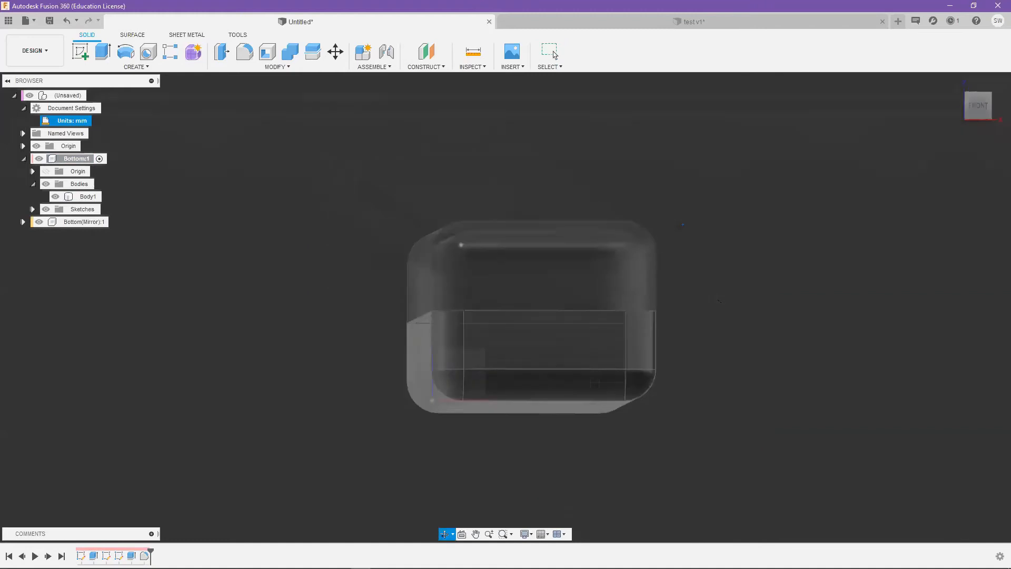
{"action": "double_click", "coordinate": [78, 222]}
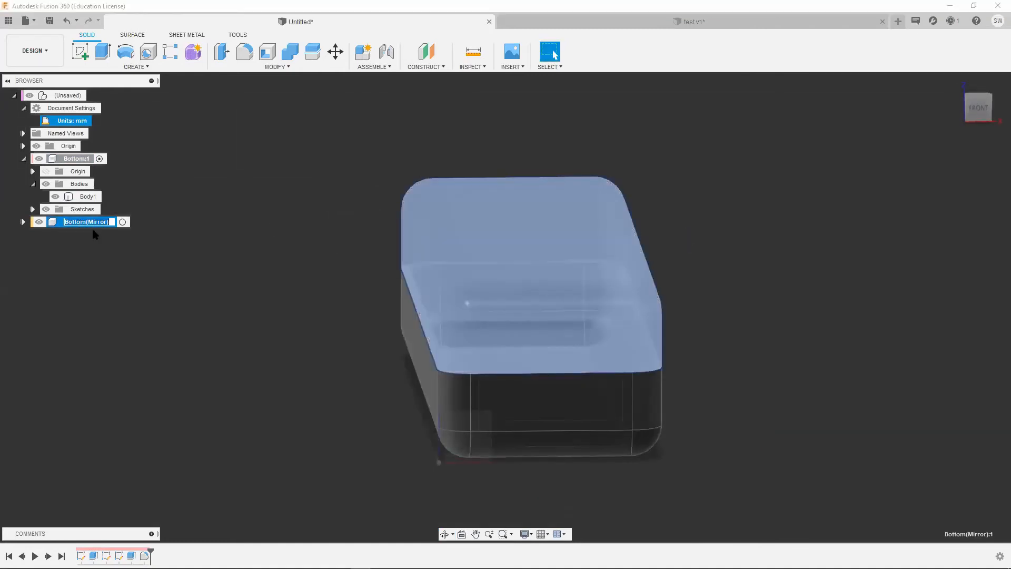
{"action": "type", "text": "Top:1"}
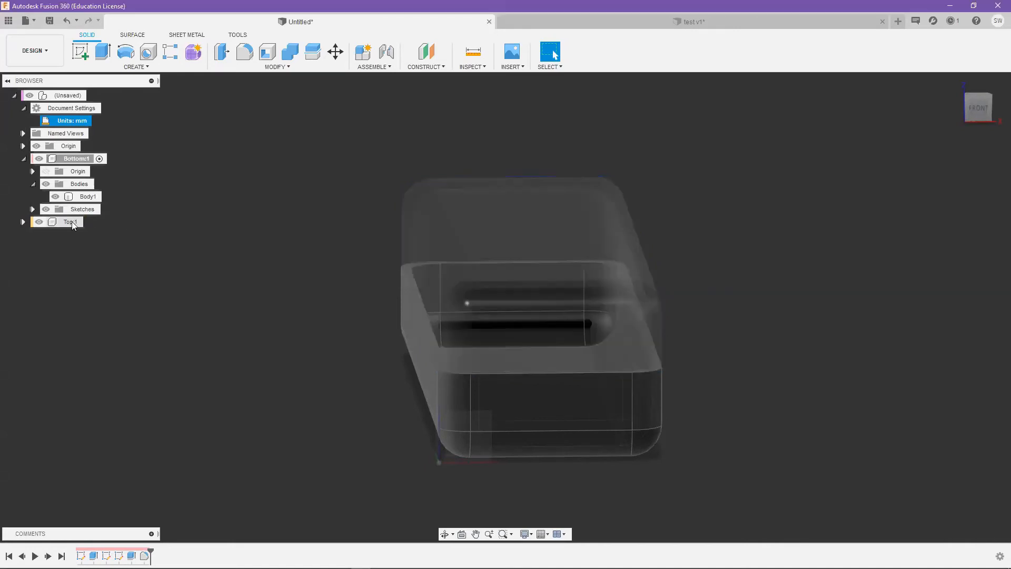
- Activate the top-level component and try lifting the Top half off the Bottom half
{"action": "left_click", "coordinate": [90, 222]}
{"action": "middle_click_drag", "start_coordinate": [239, 232], "coordinate": [113, 116], "text": "shift"}
{"action": "left_click", "coordinate": [92, 95]}
{"action": "middle_click_drag", "start_coordinate": [264, 159], "coordinate": [591, 222], "text": "shift"}
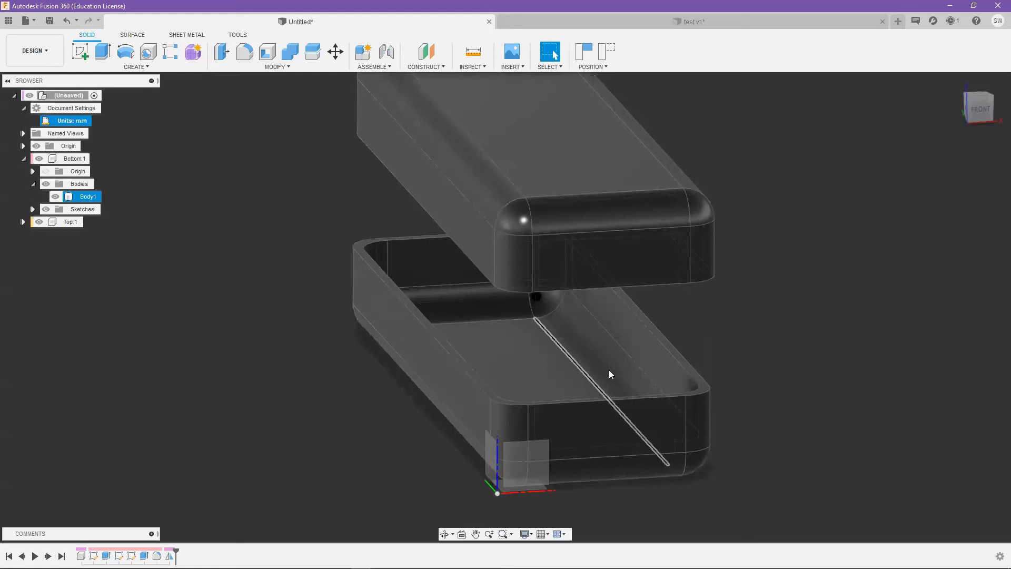
{"action": "left_click", "coordinate": [570, 228]}
{"action": "middle_click_drag", "start_coordinate": [140, 207], "coordinate": [551, 34], "text": "shift"}
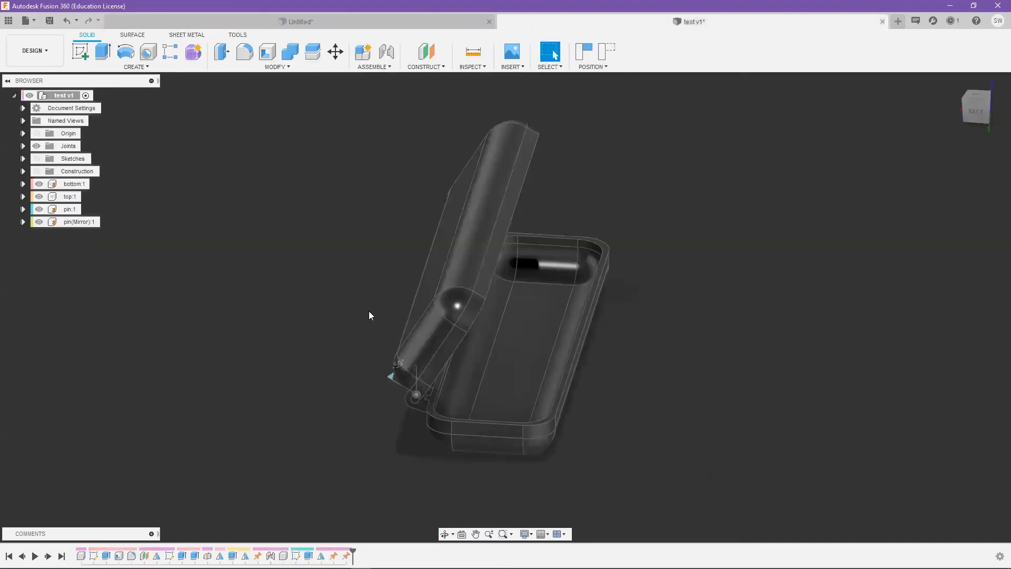
- Examine the hinge knuckles joining the two halves in the test v1 document and return to the untitled design
{"action": "left_click_drag", "start_coordinate": [370, 314], "coordinate": [459, 349]}
{"action": "scroll", "coordinate": [459, 349], "scroll_direction": "up", "scroll_amount": 5}
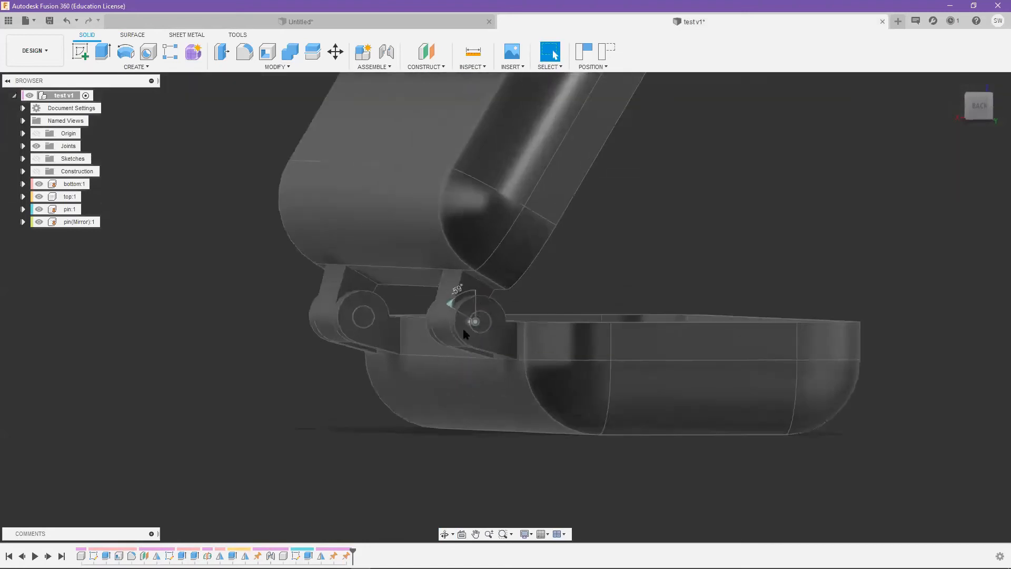
{"action": "left_click", "coordinate": [376, 22]}
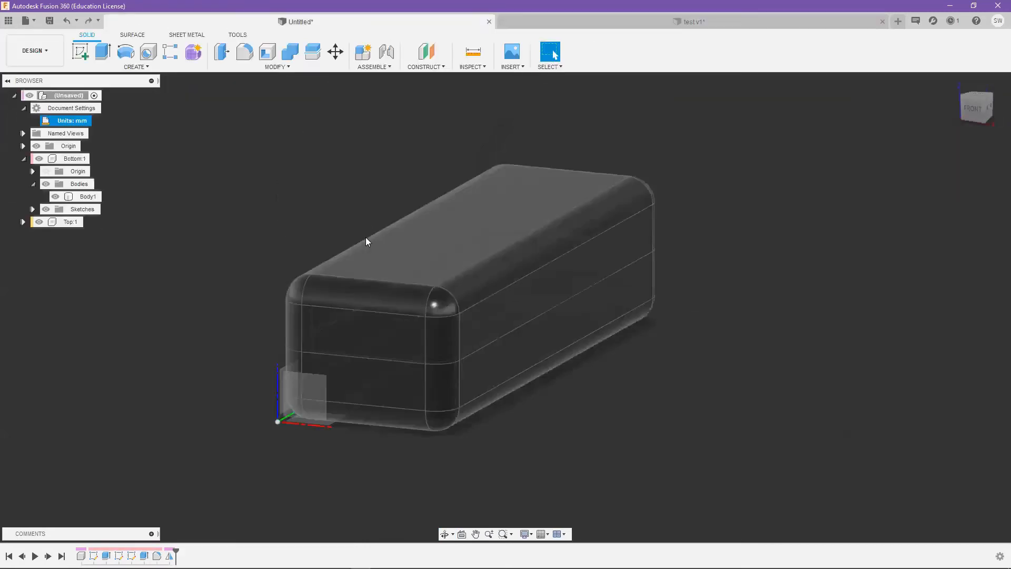
- Inspect Bottom and Top by activating each component in turn, finishing with the top-level component active
{"action": "middle_click_drag", "start_coordinate": [365, 237], "coordinate": [450, 293], "text": "shift"}
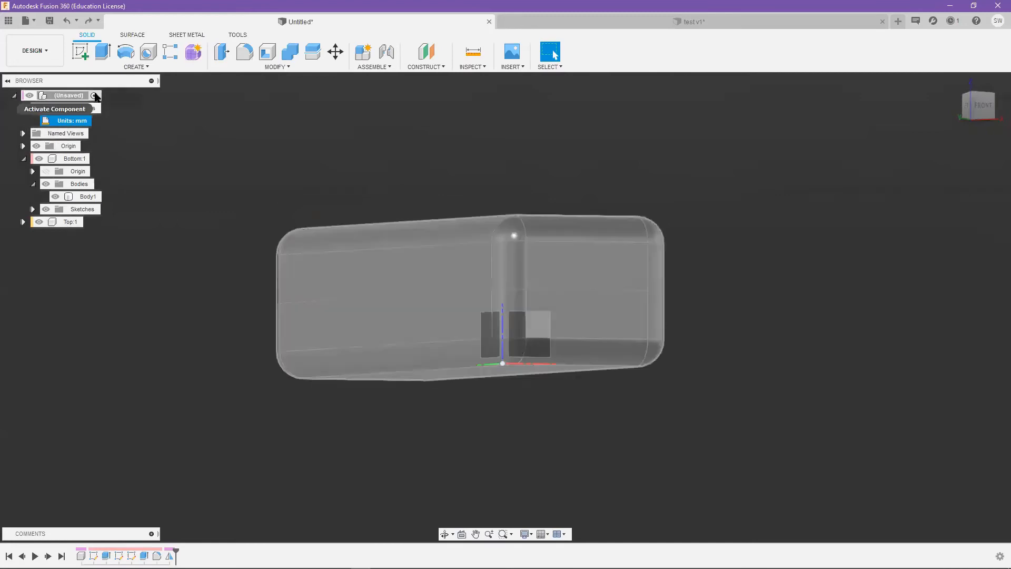
{"action": "left_click", "coordinate": [24, 159]}
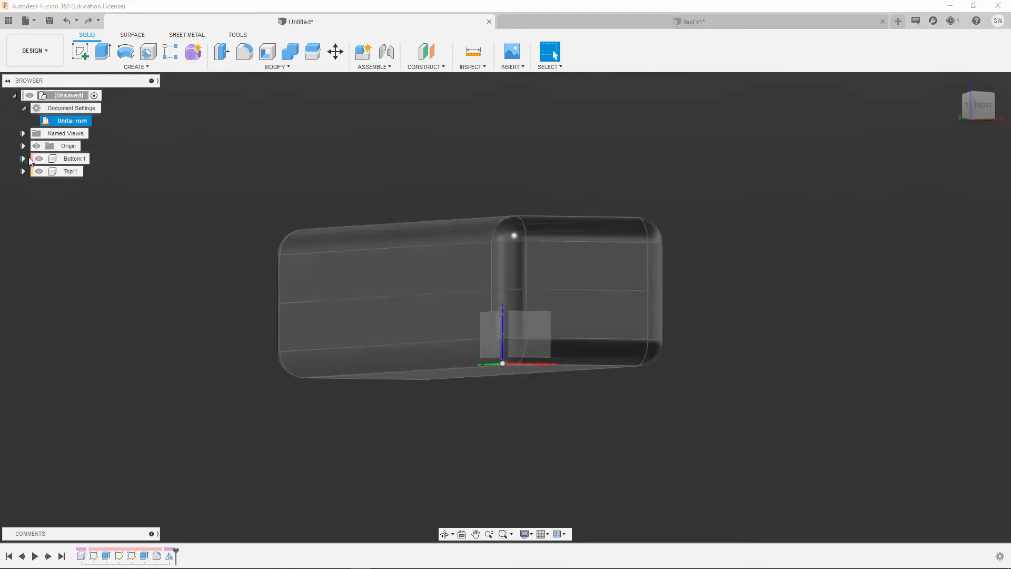
{"action": "left_click", "coordinate": [96, 159]}
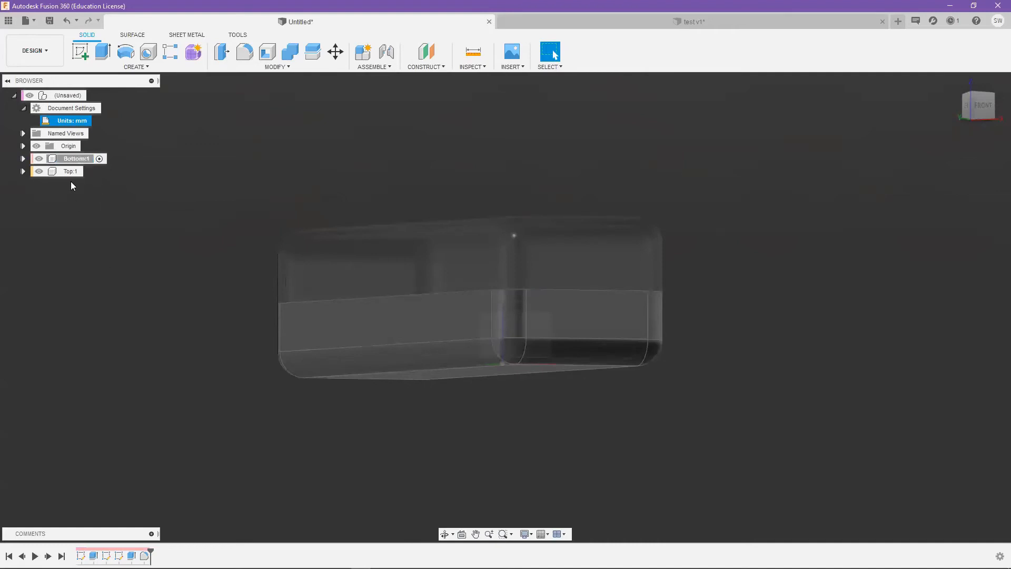
{"action": "left_click", "coordinate": [91, 171]}
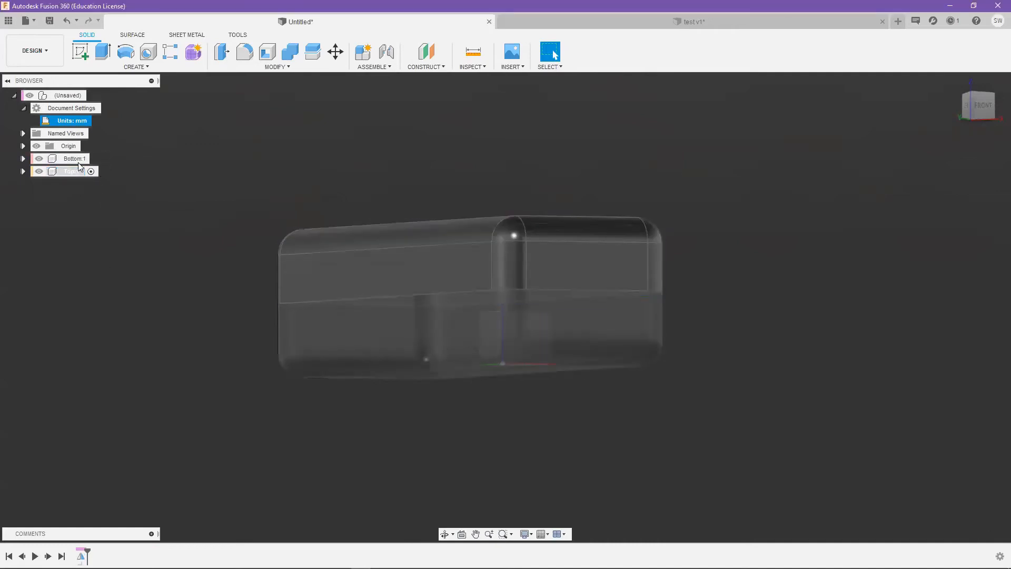
{"action": "left_click", "coordinate": [94, 96]}
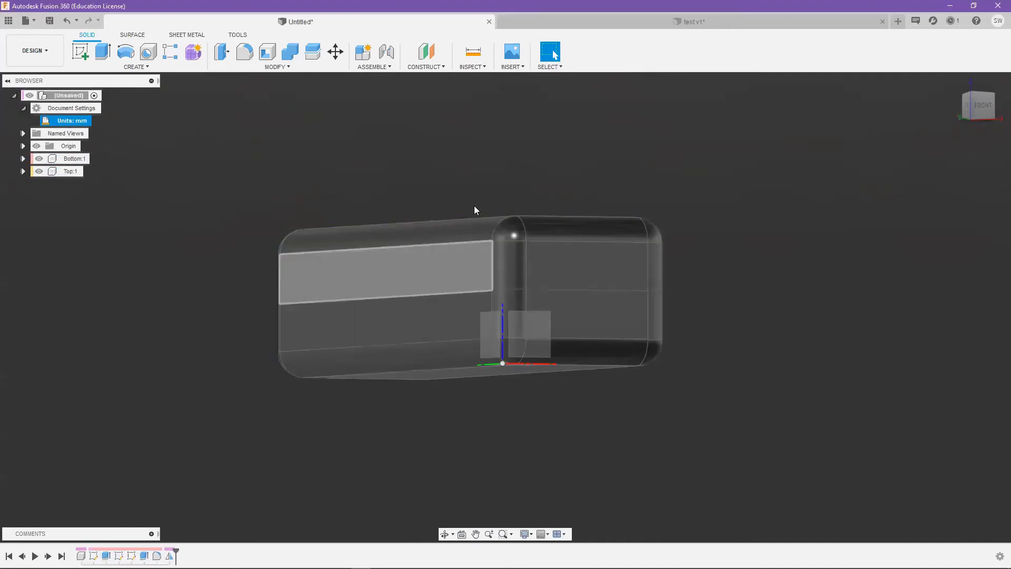
{"action": "mouse_move", "coordinate": [437, 174]}
{"action": "middle_mouse_down", "text": "shift"}
{"action": "mouse_move", "coordinate": [395, 185]}
{"action": "mouse_move", "coordinate": [427, 139]}
{"action": "middle_mouse_up", "text": "shift"}
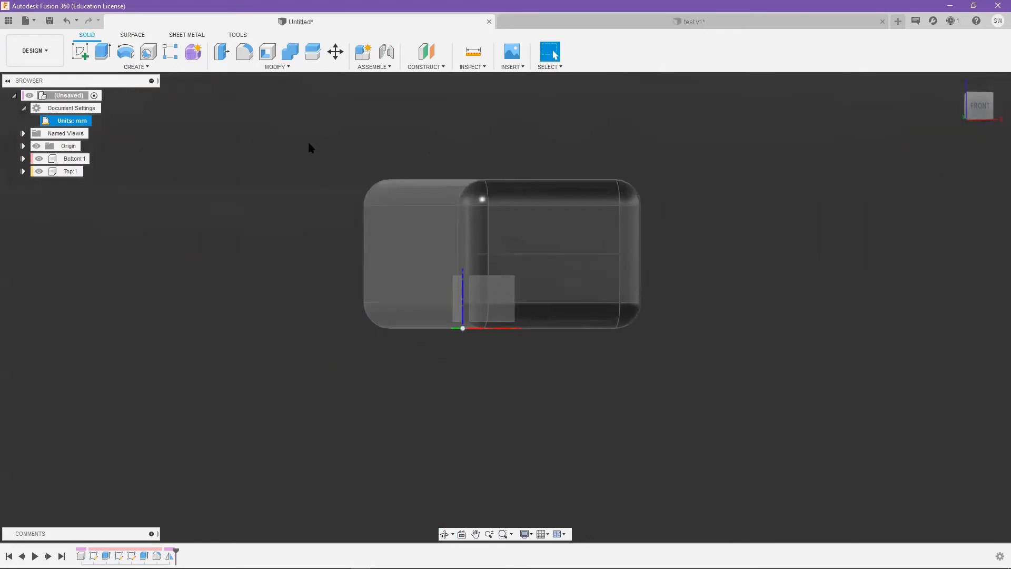
- Start a sketch on the box's front face and project the Bottom and Top bodies into it using the body selection filter
{"action": "left_click", "coordinate": [80, 52]}
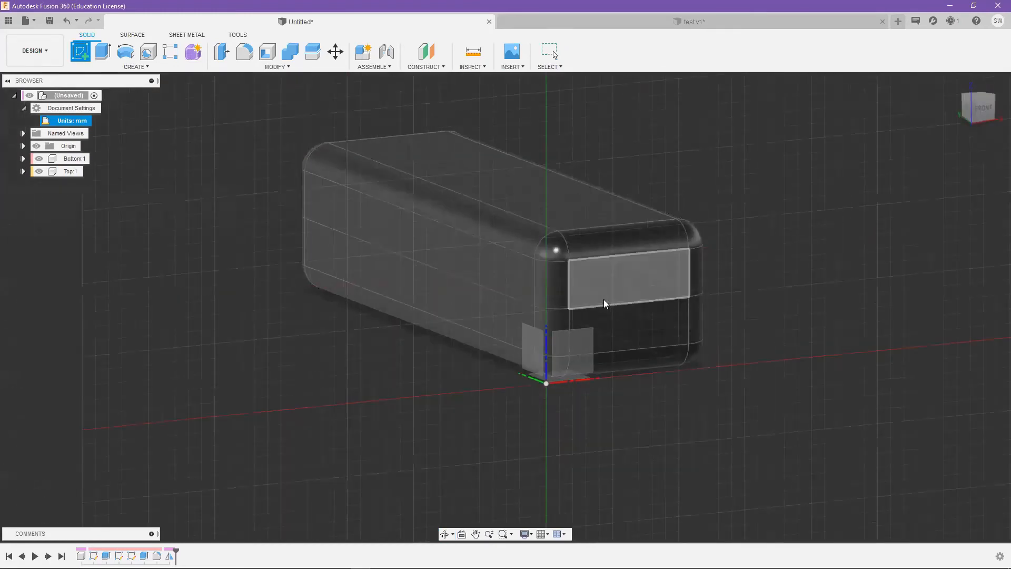
{"action": "left_click", "coordinate": [599, 297]}
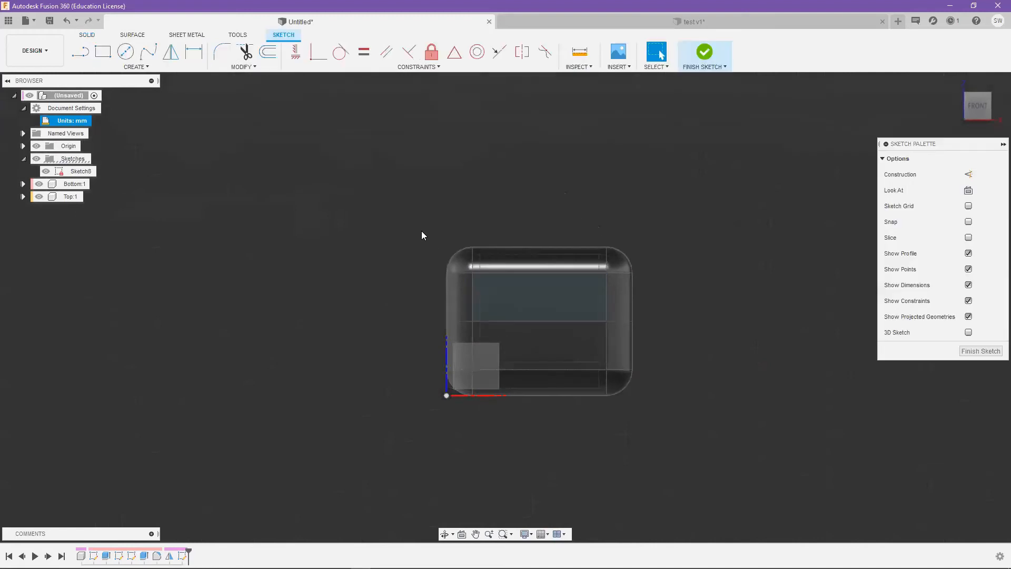
{"action": "key", "text": "p"}
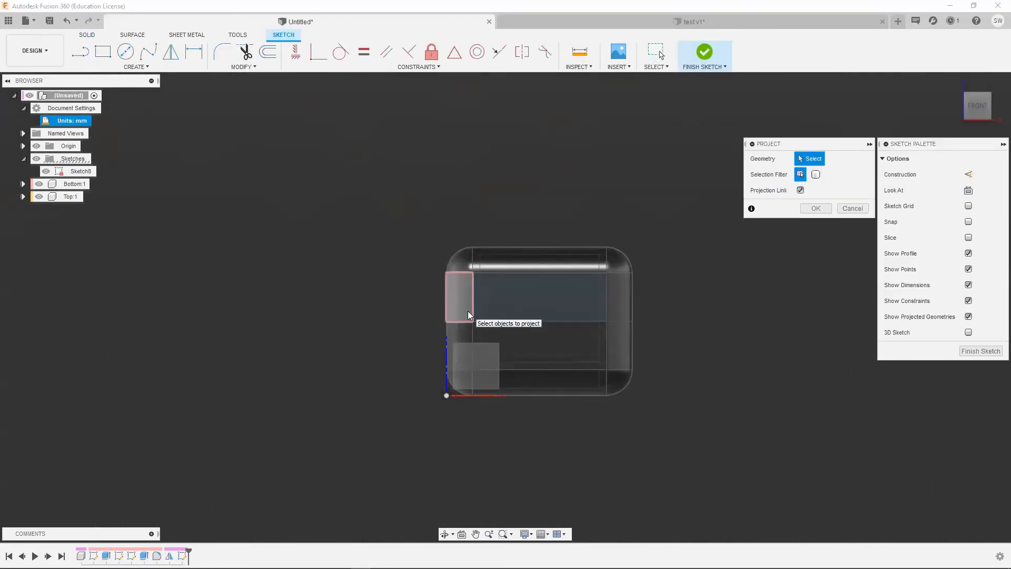
{"action": "left_click", "coordinate": [816, 175]}
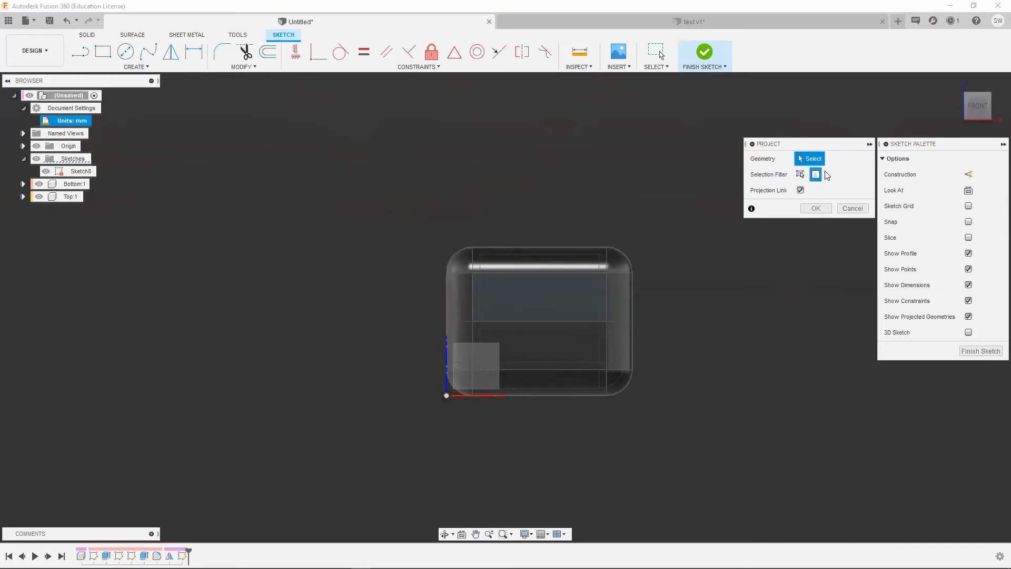
{"action": "left_click", "coordinate": [464, 271]}
{"action": "left_click", "coordinate": [538, 353]}
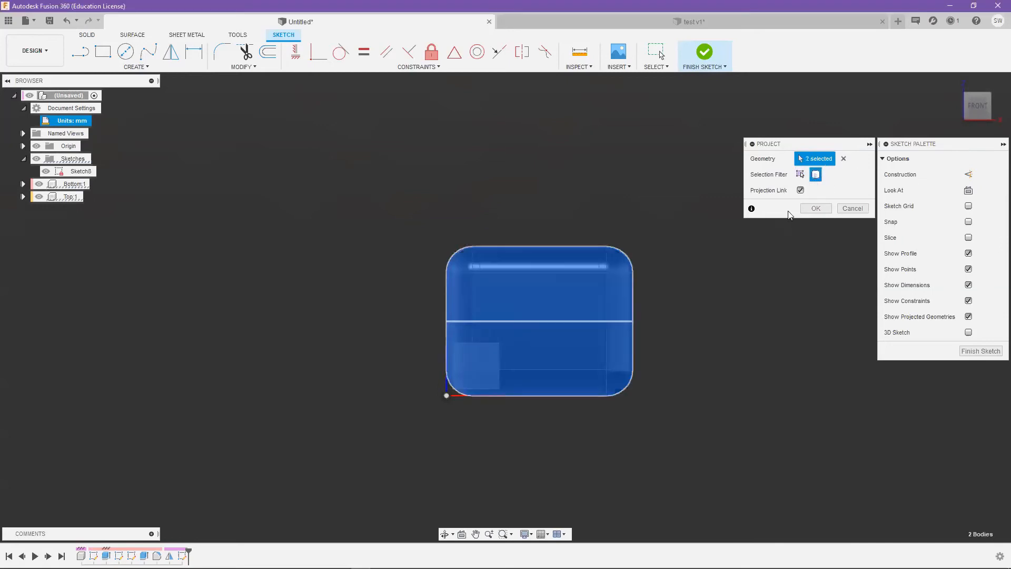
{"action": "left_click", "coordinate": [816, 209]}
- Draw a 4 mm diameter circle beside the projected box outline, left of its side edge
{"action": "scroll", "coordinate": [446, 315], "scroll_direction": "up", "scroll_amount": 5}
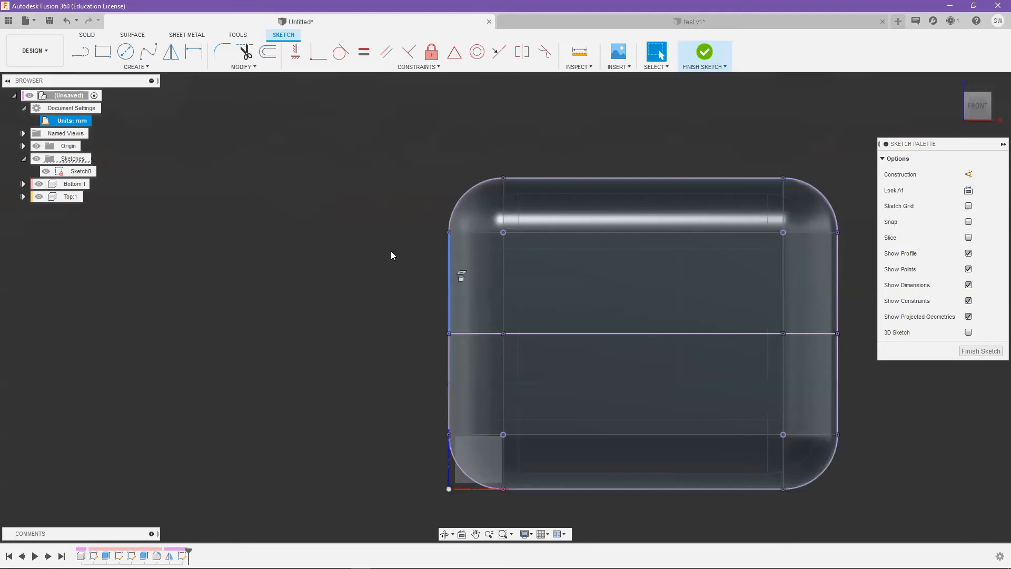
{"action": "key", "text": "l"}
{"action": "key", "text": "c"}
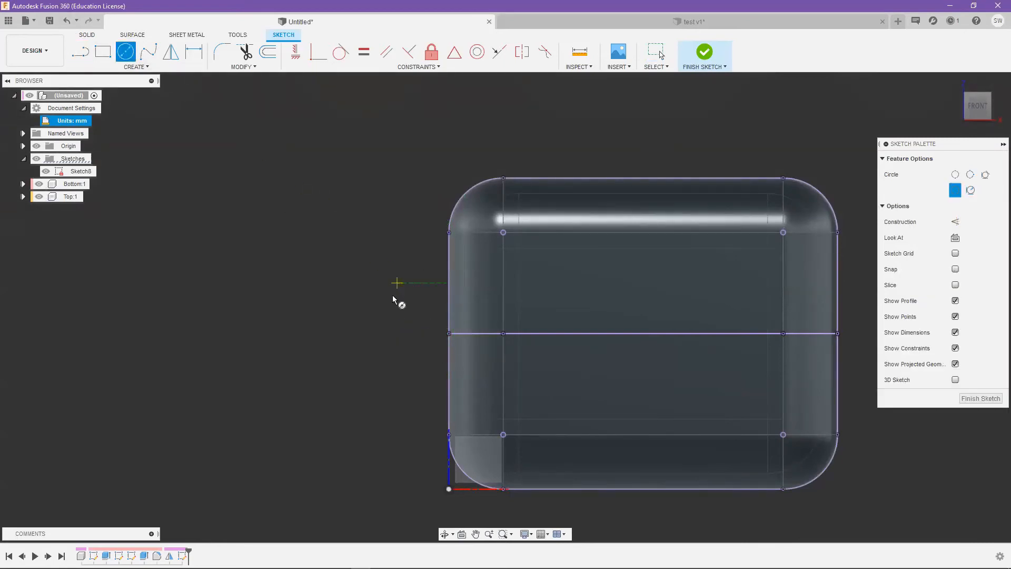
{"action": "left_click", "coordinate": [365, 316]}
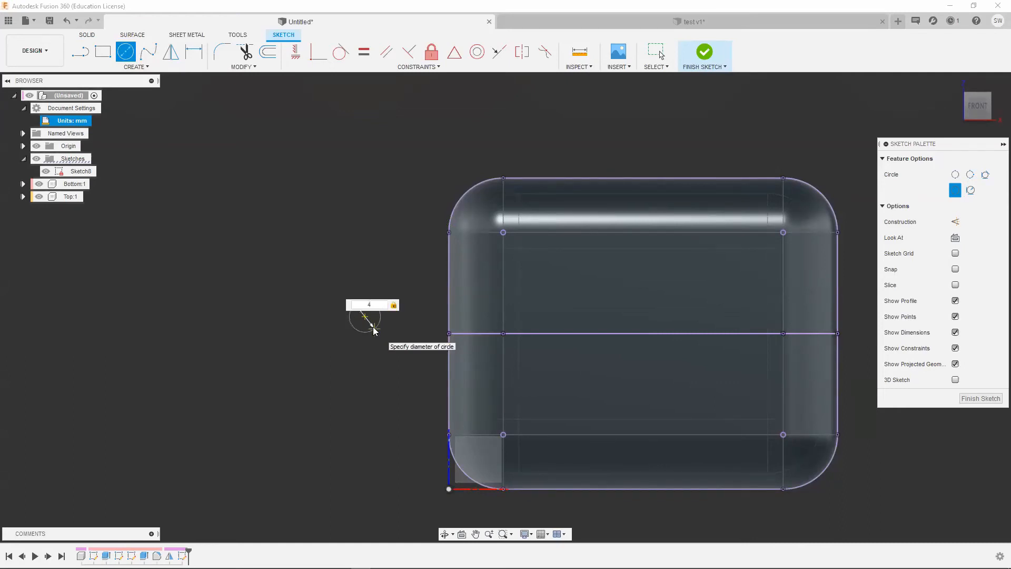
{"action": "key", "text": "Return"}
{"action": "key", "text": "Escape"}
- Set the circle's diameter dimension to the new parameter pin_diameter = 4
{"action": "left_click_drag", "start_coordinate": [371, 304], "coordinate": [268, 350]}
{"action": "scroll", "coordinate": [418, 336], "scroll_direction": "up", "scroll_amount": 3}
{"action": "left_click", "coordinate": [268, 351]}
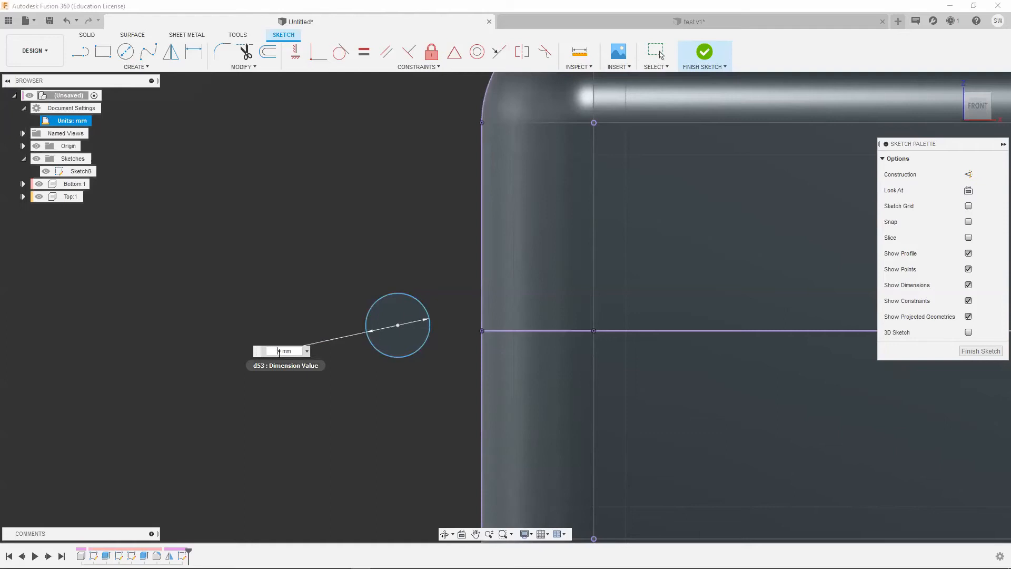
{"action": "type", "text": "pin_diamte"}
{"action": "key", "text": "BackSpace"}
{"action": "key", "text": "BackSpace"}
{"action": "type", "text": "eter= 4"}
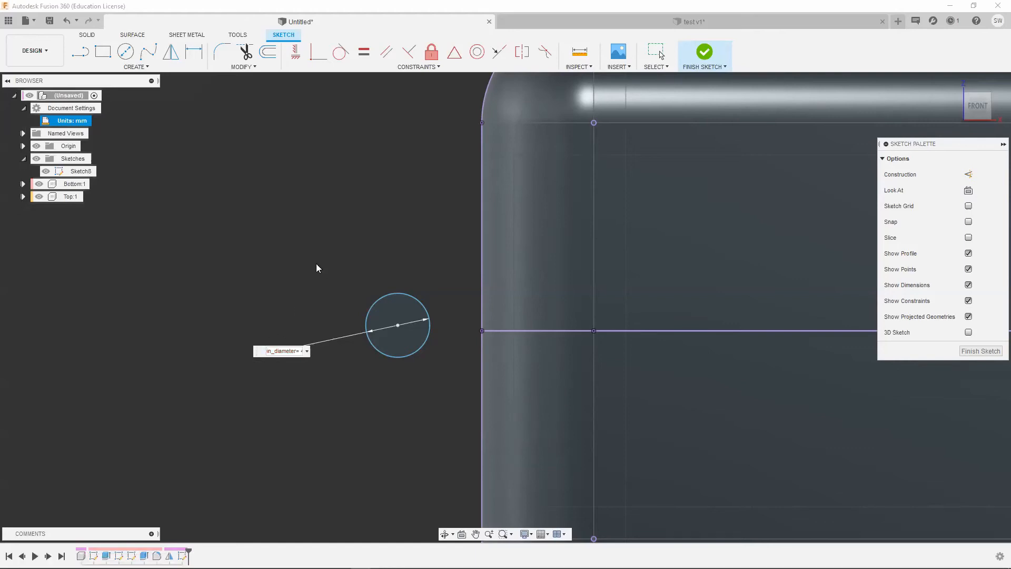
{"action": "left_click", "coordinate": [287, 269]}
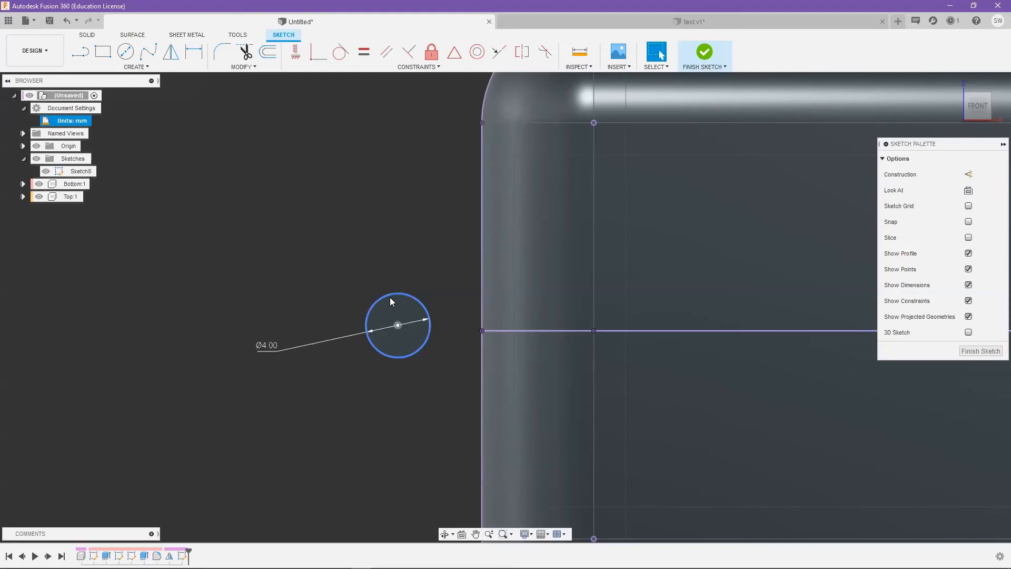
- Try to constrain the circle's centre coincident with the seam line's end on the box side, and undo it
{"action": "mouse_move", "coordinate": [411, 298]}
{"action": "left_mouse_down"}
{"action": "mouse_move", "coordinate": [462, 255]}
{"action": "mouse_move", "coordinate": [393, 300]}
{"action": "mouse_move", "coordinate": [391, 328]}
{"action": "mouse_move", "coordinate": [330, 250]}
{"action": "left_mouse_up"}
{"action": "scroll", "coordinate": [368, 264], "scroll_direction": "down", "scroll_amount": 3}
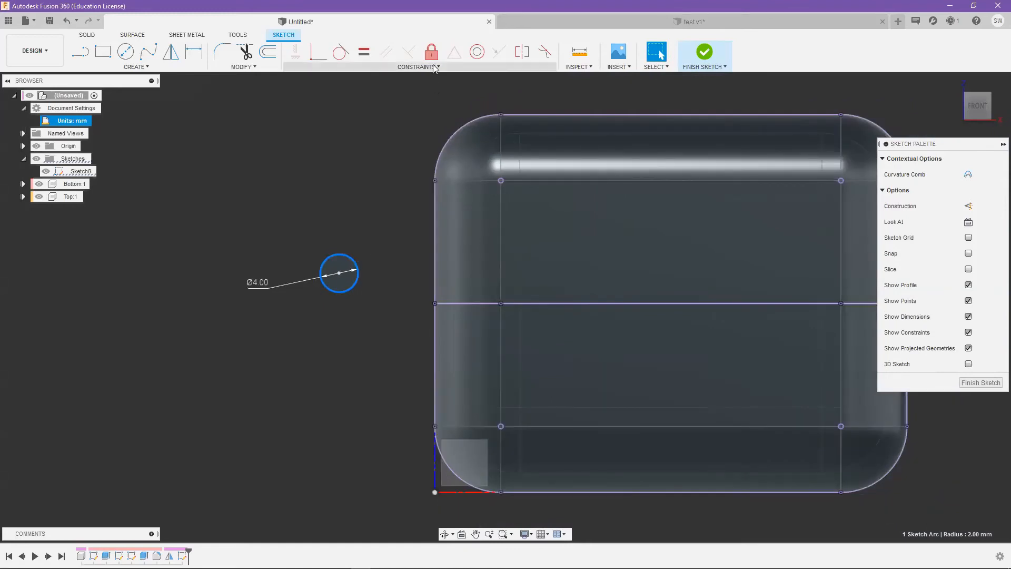
{"action": "left_click", "coordinate": [435, 68]}
{"action": "left_click", "coordinate": [380, 114]}
{"action": "left_click", "coordinate": [330, 68]}
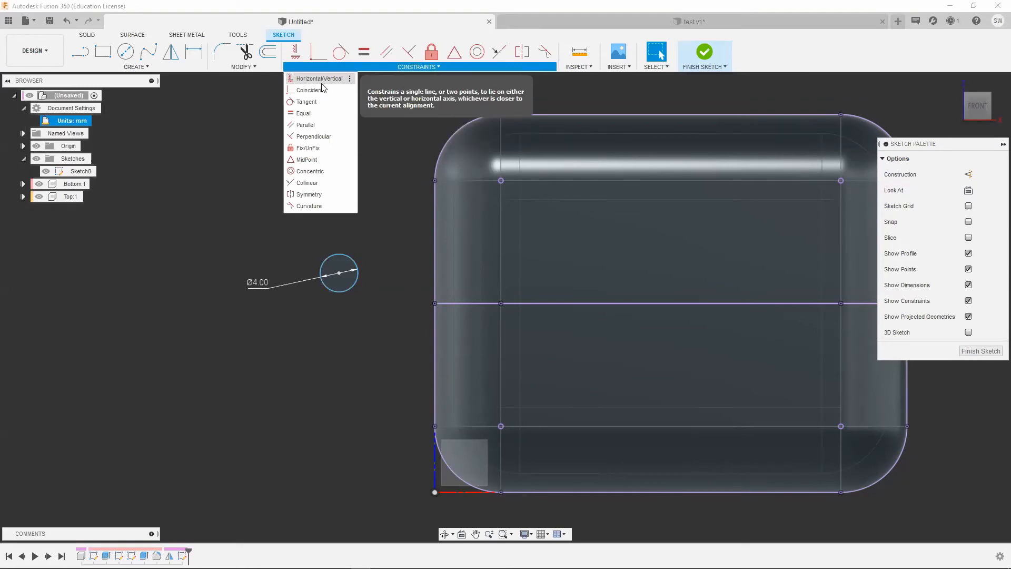
{"action": "left_click", "coordinate": [316, 90]}
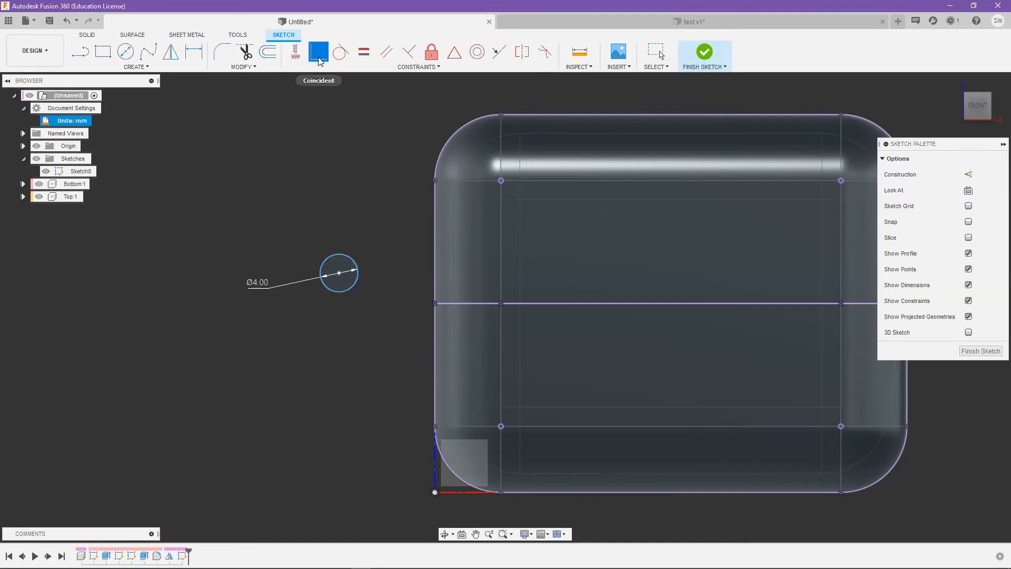
{"action": "left_click", "coordinate": [340, 274]}
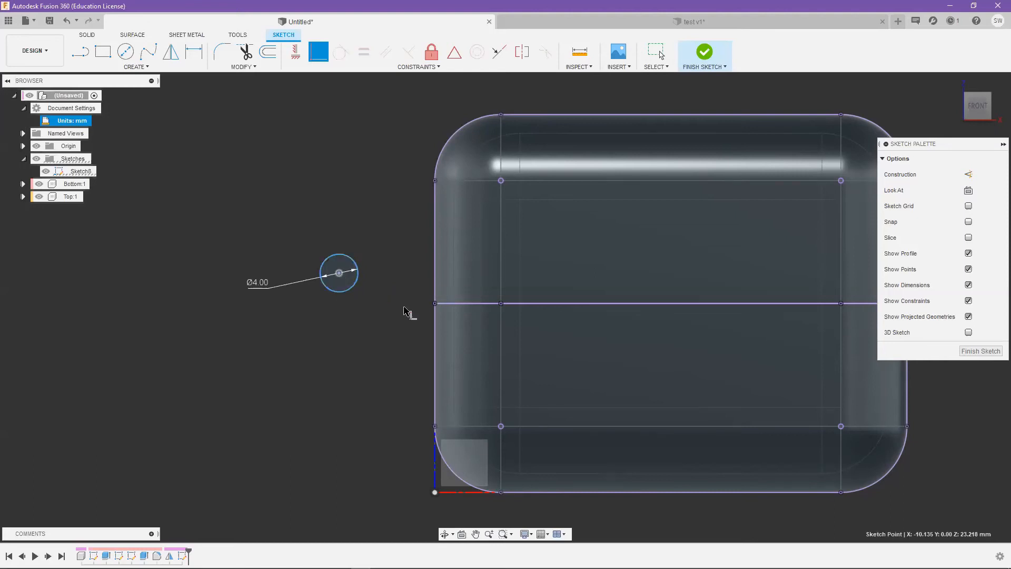
{"action": "left_click", "coordinate": [435, 304]}
{"action": "key", "text": "Escape"}
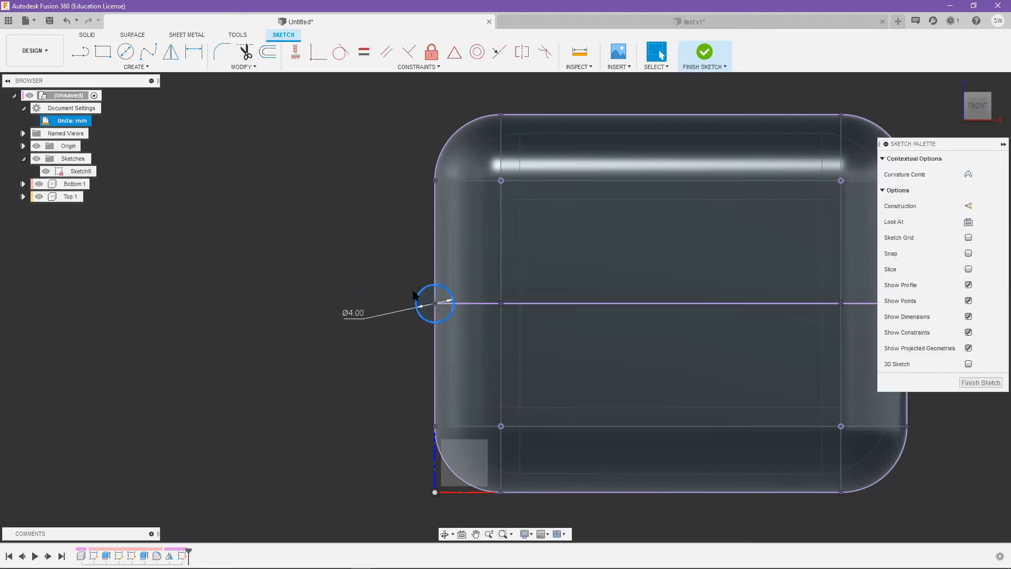
{"action": "key", "text": "ctrl+z"}
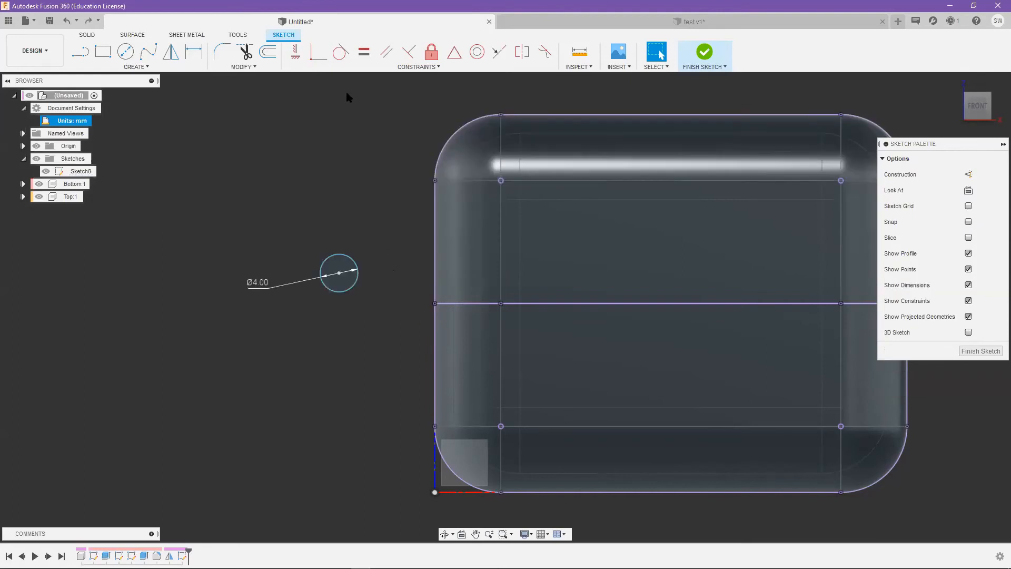
- Constrain the circle's centre coincident with the horizontal seam line and move the circle to about 5 mm from the box side
{"action": "left_click", "coordinate": [319, 51]}
{"action": "left_click", "coordinate": [340, 273]}
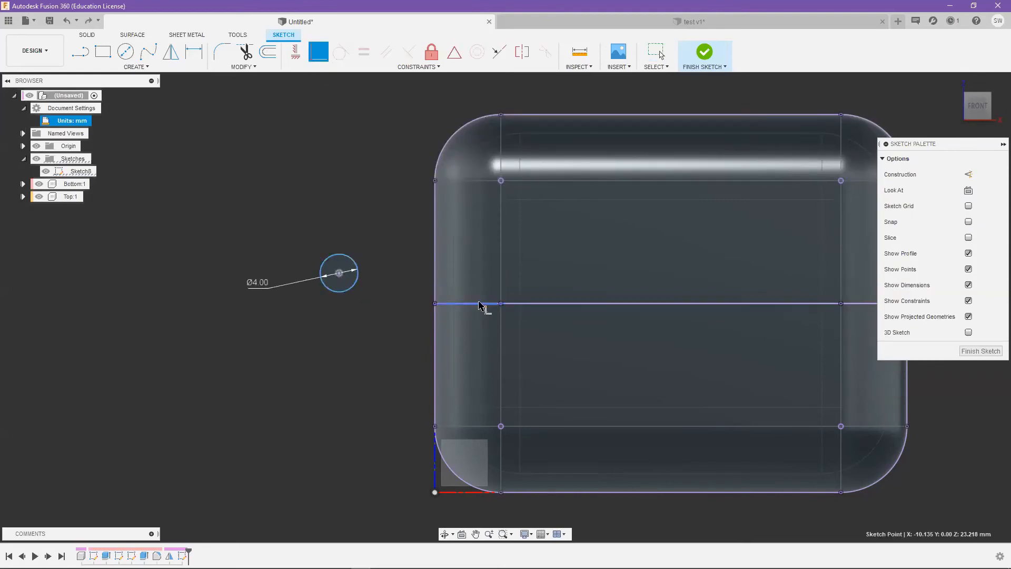
{"action": "left_click", "coordinate": [480, 305]}
{"action": "mouse_move", "coordinate": [358, 311]}
{"action": "left_mouse_down"}
{"action": "mouse_move", "coordinate": [394, 324]}
{"action": "mouse_move", "coordinate": [337, 316]}
{"action": "mouse_move", "coordinate": [417, 334]}
{"action": "mouse_move", "coordinate": [374, 237]}
{"action": "mouse_move", "coordinate": [362, 276]}
{"action": "mouse_move", "coordinate": [397, 300]}
{"action": "mouse_move", "coordinate": [390, 256]}
{"action": "left_mouse_up"}
- Try a horizontal dimension between the circle's centre and the box's side edge, and undo it
{"action": "scroll", "coordinate": [417, 286], "scroll_direction": "up", "scroll_amount": 3}
{"action": "key", "text": "d"}
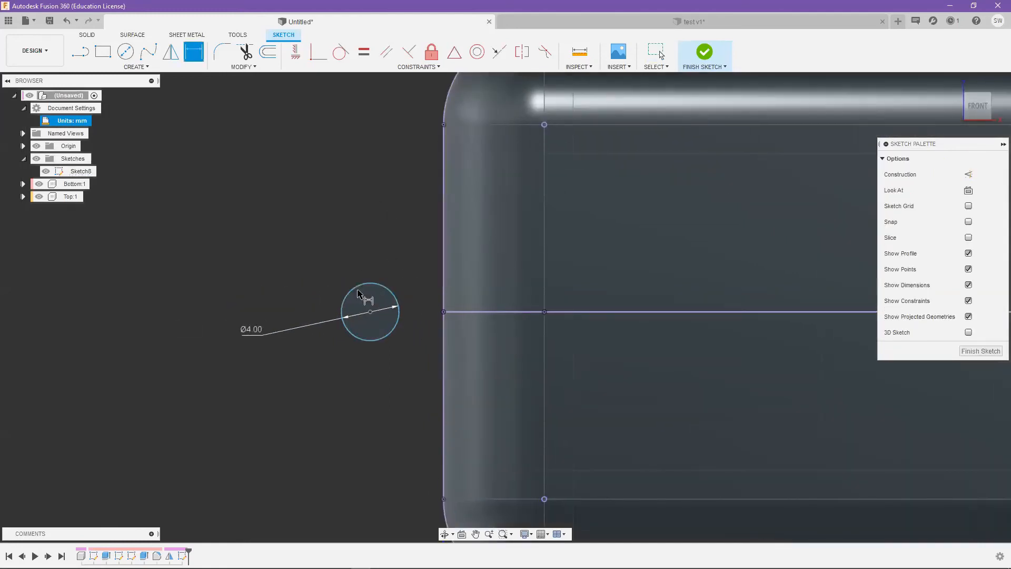
{"action": "right_click", "coordinate": [399, 226]}
{"action": "key", "text": "Escape"}
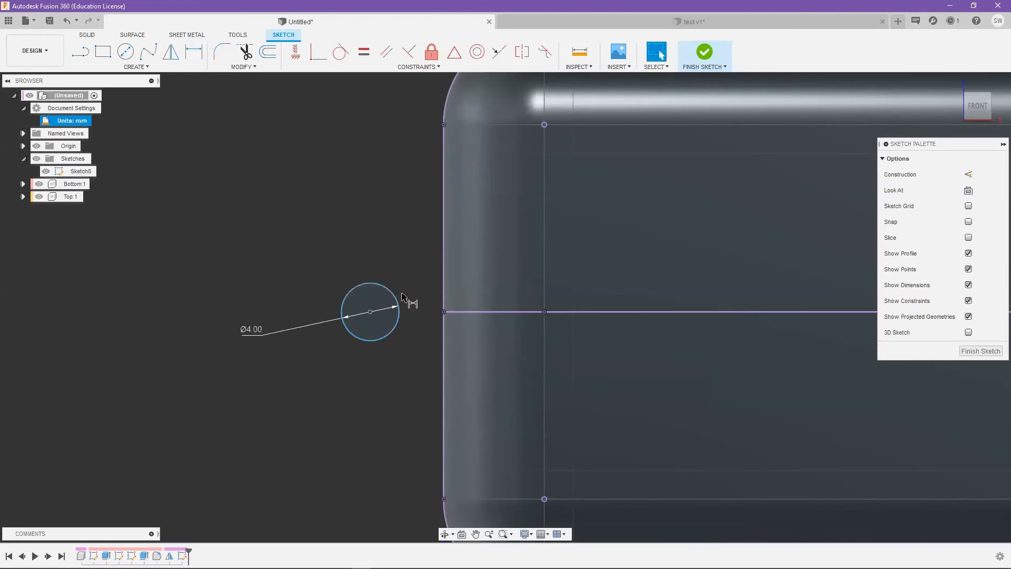
{"action": "left_click", "coordinate": [398, 306]}
{"action": "left_click", "coordinate": [445, 316]}
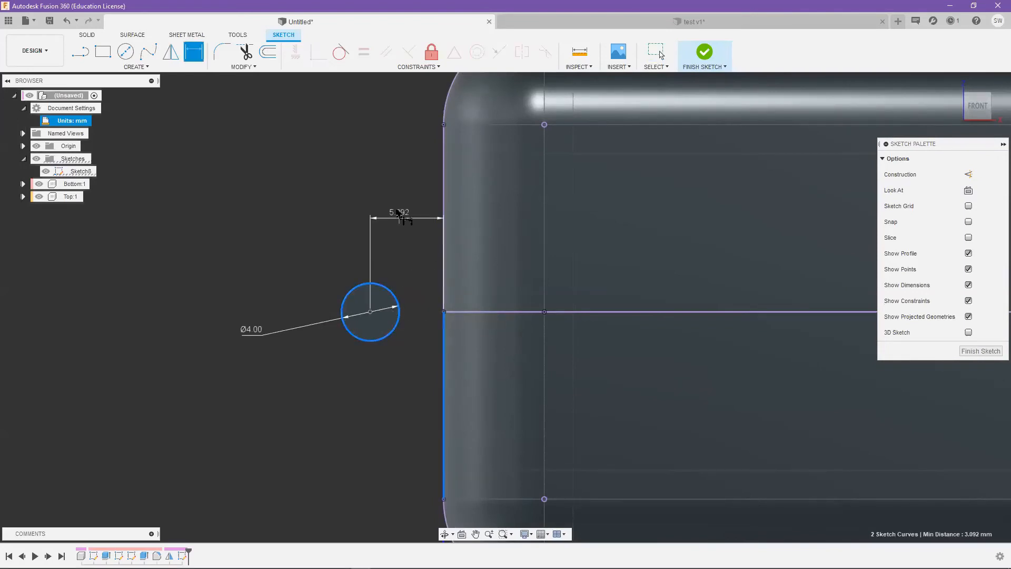
{"action": "left_click", "coordinate": [348, 192]}
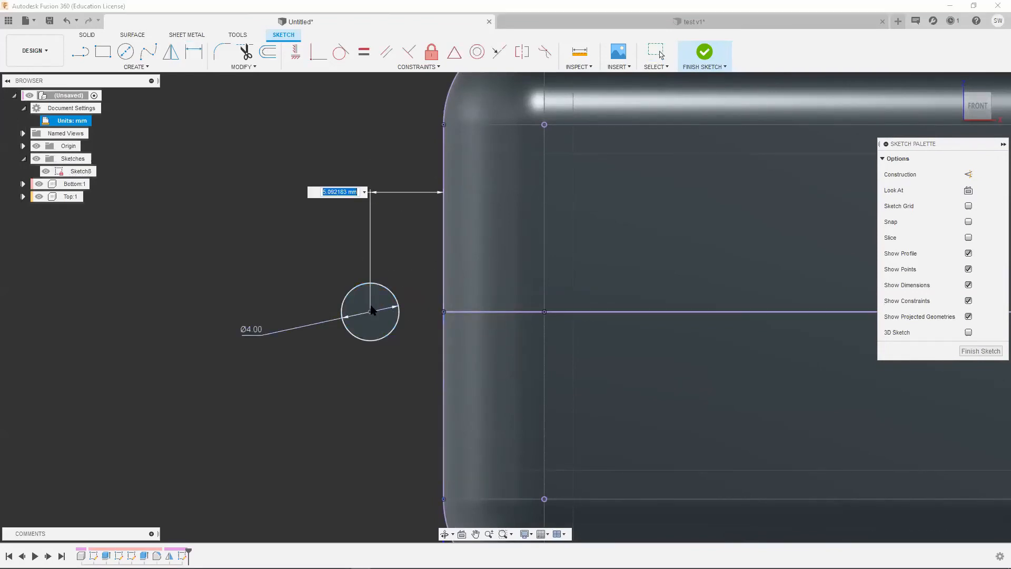
{"action": "key", "text": "Return"}
{"action": "key", "text": "Escape"}
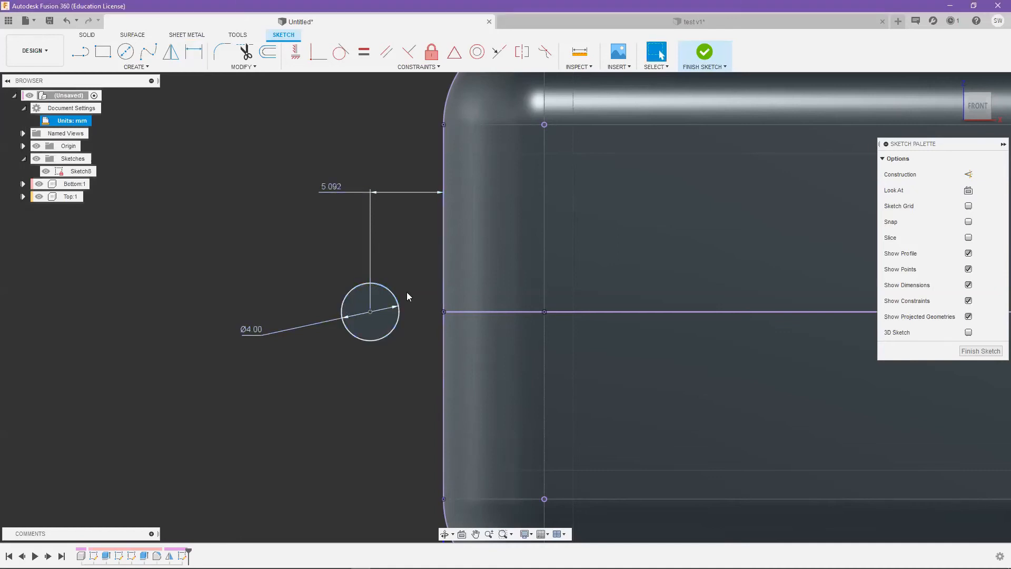
{"action": "key", "text": "ctrl+z"}
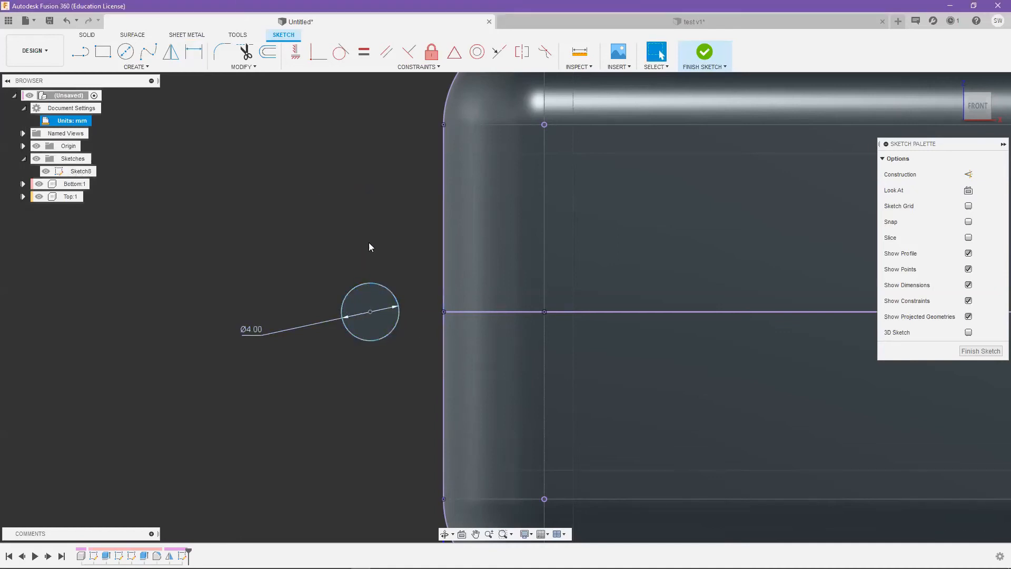
- Cancel the restarted dimension and finish the sketch containing the pin circle
{"action": "key", "text": "d"}
{"action": "right_click", "coordinate": [377, 199]}
{"action": "key", "text": "Escape"}
{"action": "right_click_drag", "start_coordinate": [386, 199], "coordinate": [402, 255]}
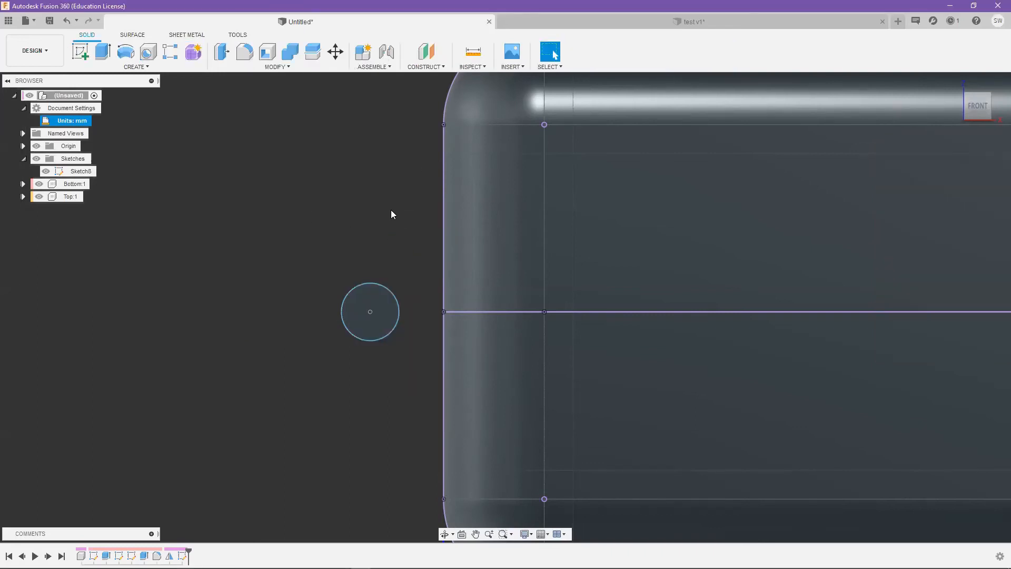
{"action": "left_click", "coordinate": [136, 67]}
{"action": "key", "text": "Escape"}
{"action": "right_click", "coordinate": [361, 171]}
{"action": "left_click", "coordinate": [359, 212]}
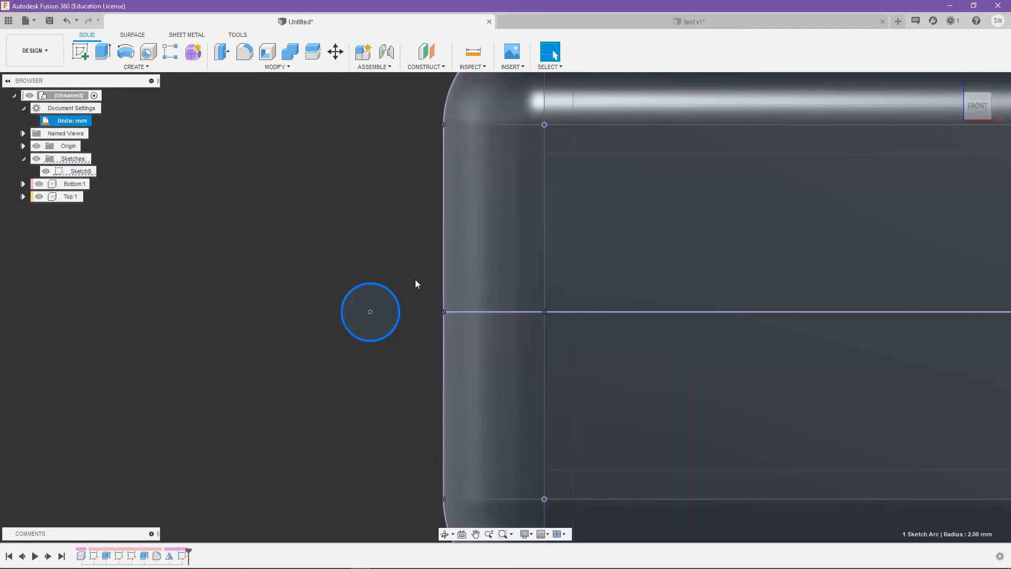
{"action": "right_click", "coordinate": [354, 213]}
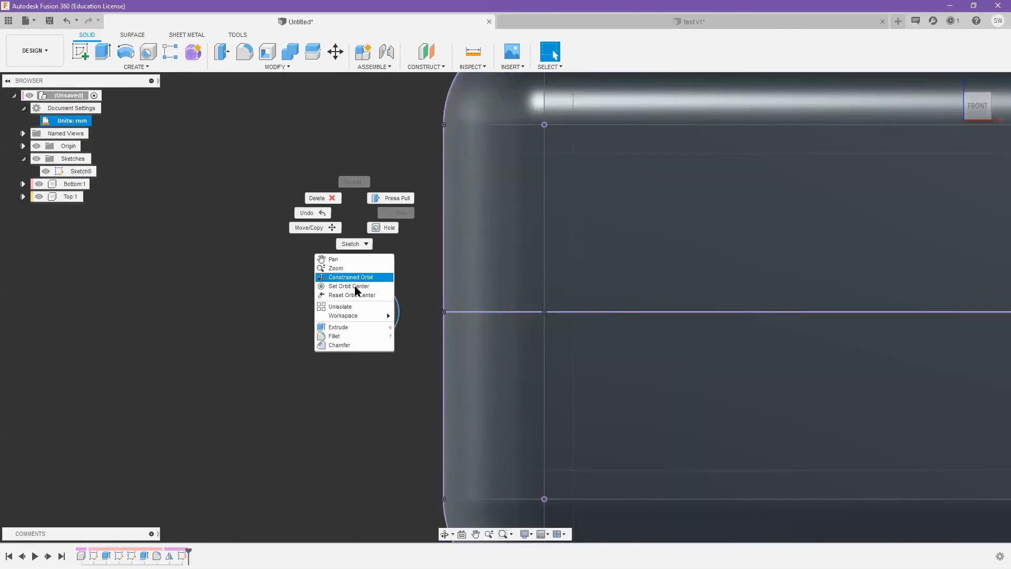
{"action": "left_click", "coordinate": [323, 226]}
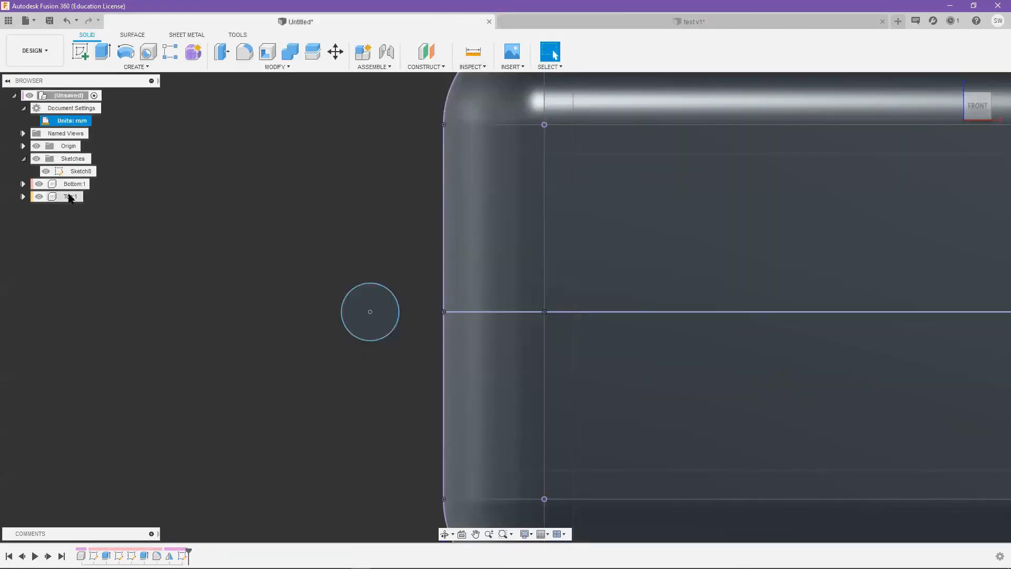
- Activate the Bottom component, reopen the pin circle's sketch for editing and start a sketch dimension
{"action": "left_click", "coordinate": [99, 184]}
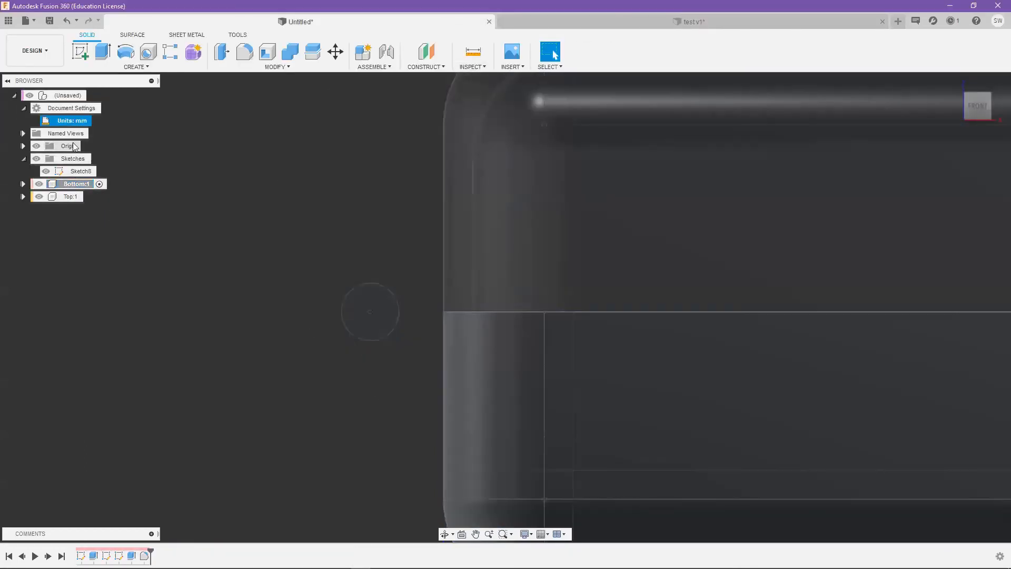
{"action": "right_click", "coordinate": [80, 171]}
{"action": "left_click", "coordinate": [105, 205]}
{"action": "key", "text": "d"}
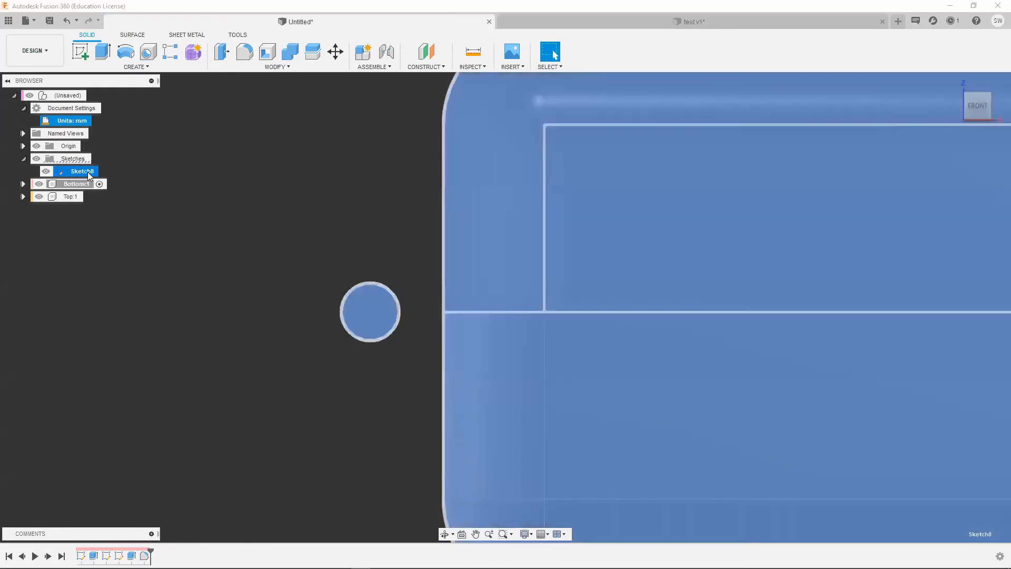
{"action": "right_click", "coordinate": [88, 172]}
{"action": "left_click", "coordinate": [108, 204]}
{"action": "key", "text": "d"}
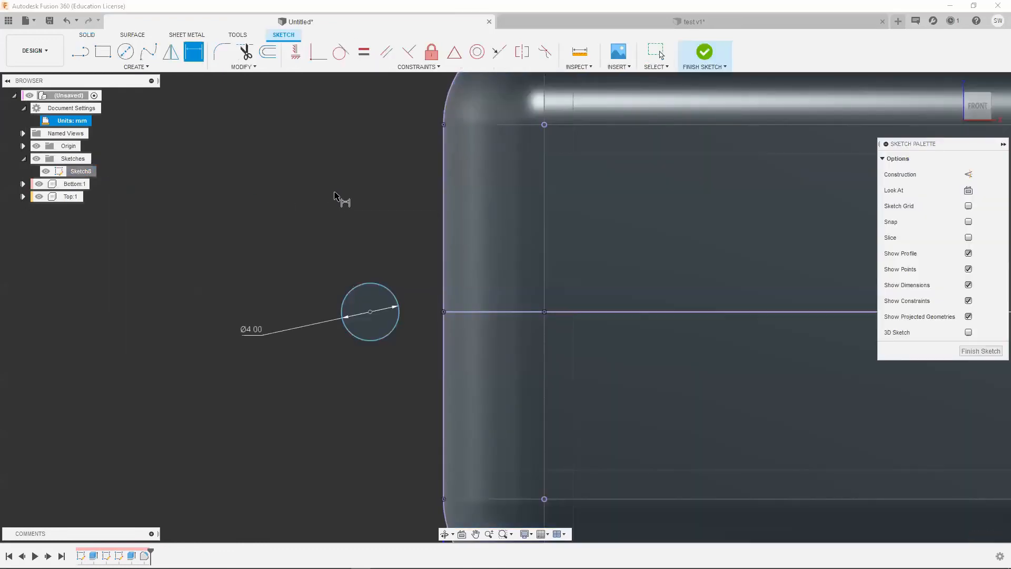
- Dimension the gap between the pin circle's tangent edge and the box's side edge to 2 mm
{"action": "right_click", "coordinate": [334, 194]}
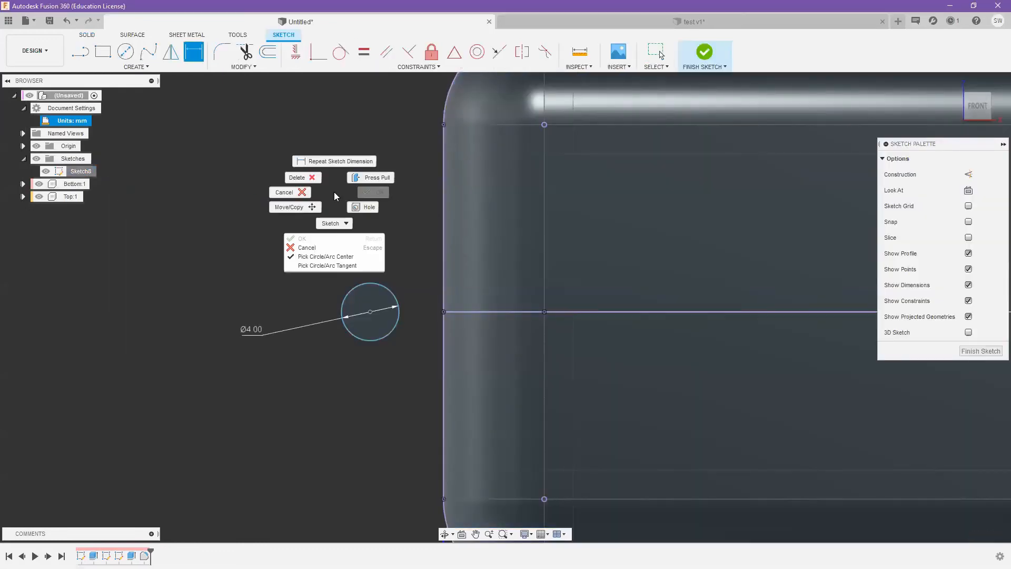
{"action": "left_click", "coordinate": [318, 267]}
{"action": "left_click", "coordinate": [398, 320]}
{"action": "left_click", "coordinate": [444, 282]}
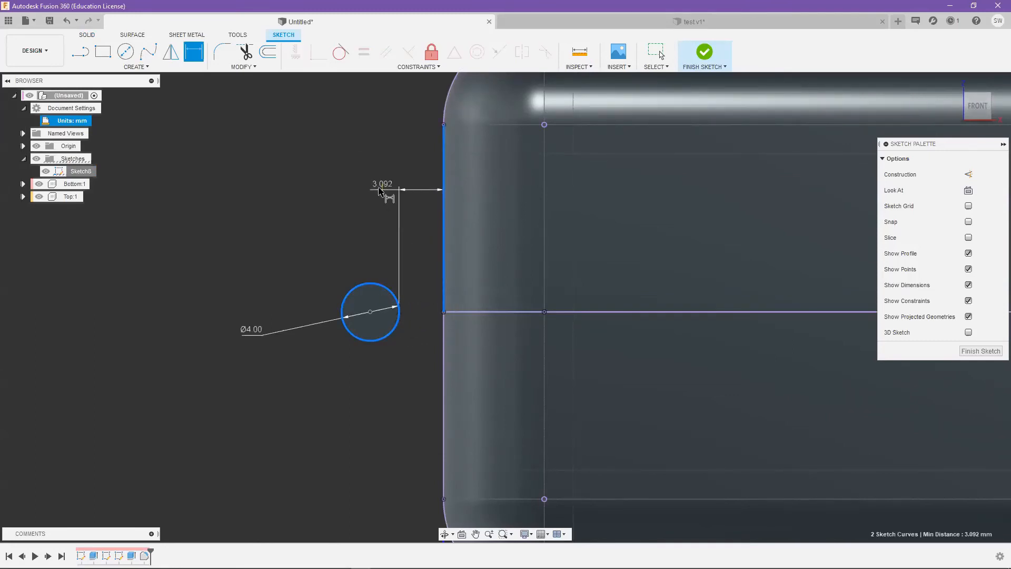
{"action": "left_click", "coordinate": [362, 205]}
{"action": "type", "text": "2"}
{"action": "key", "text": "Return"}
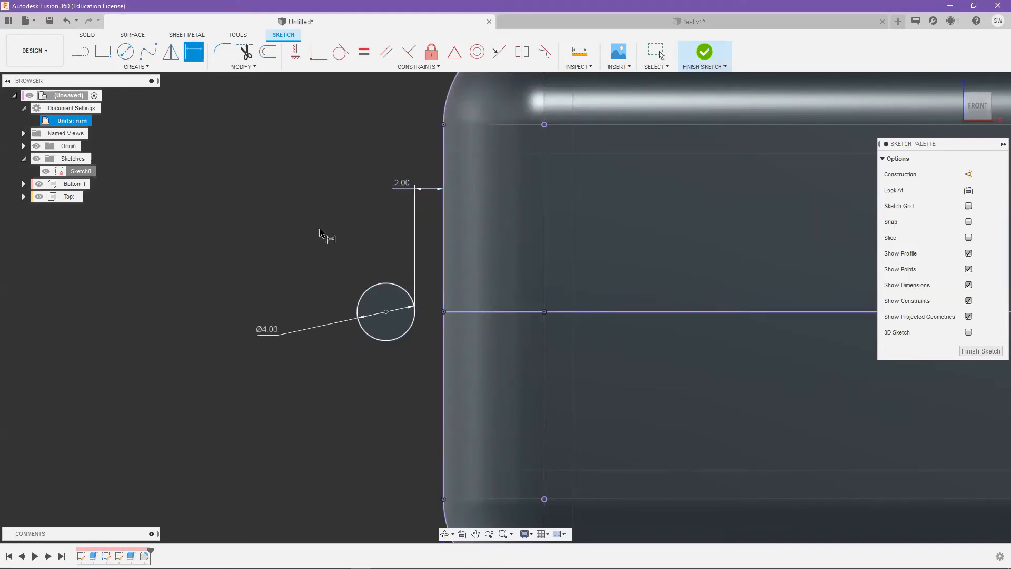
- Offset the 4 mm pin circle outward by 1.5 mm
{"action": "key", "text": "o"}
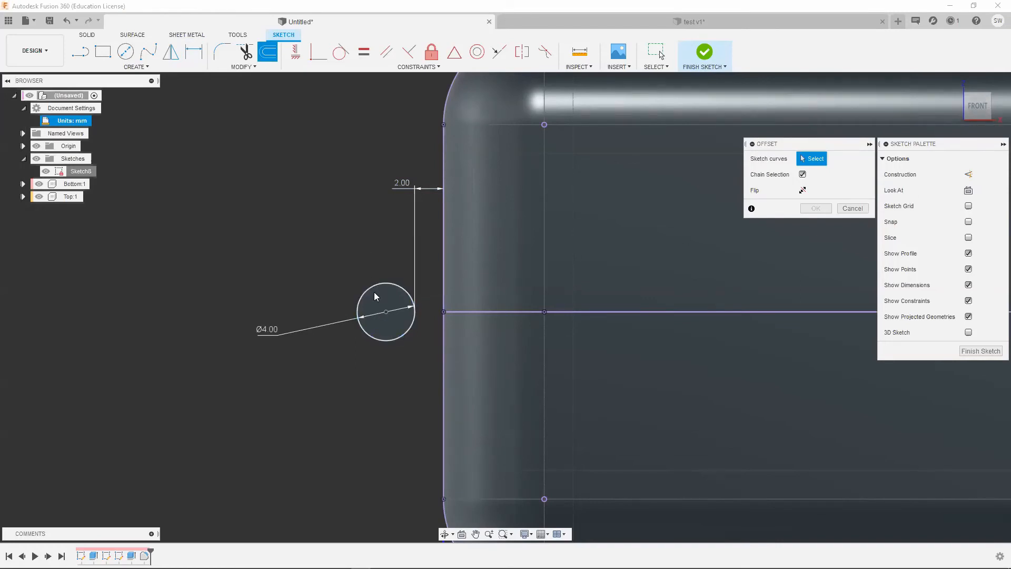
{"action": "left_click", "coordinate": [377, 284]}
{"action": "type", "text": "1.5"}
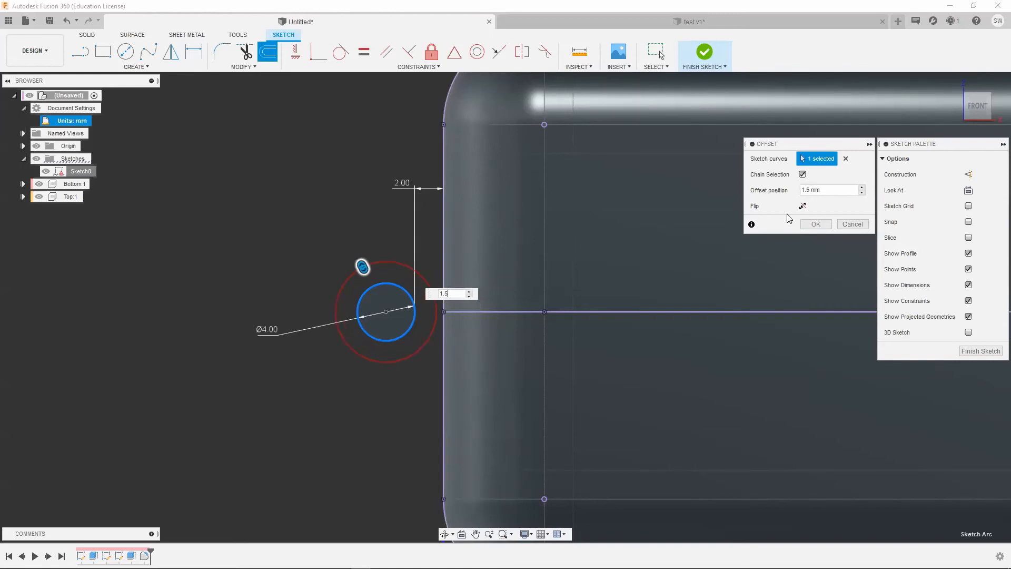
{"action": "left_click", "coordinate": [816, 224]}
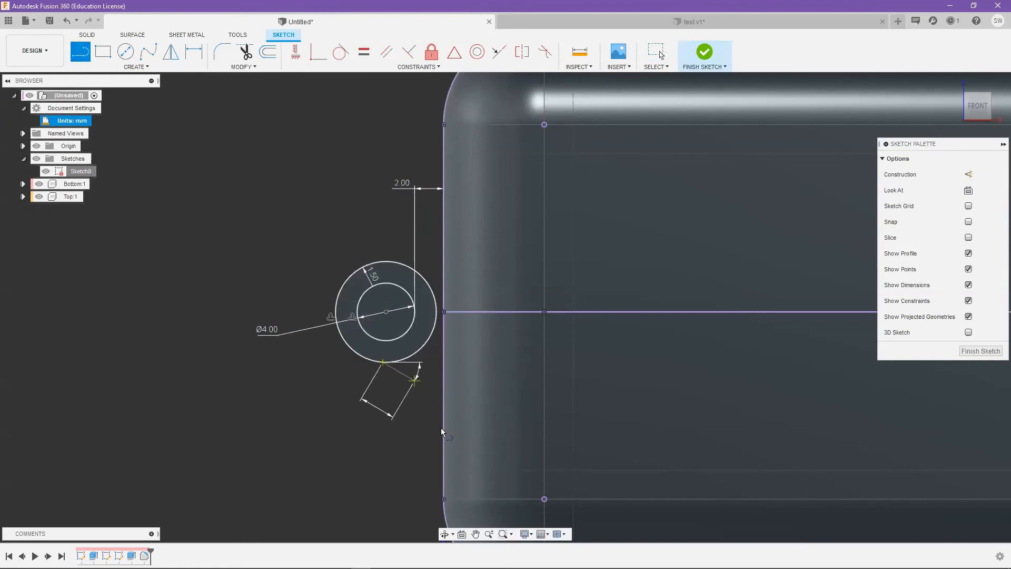
- Draw two slanted lines from the outer circle to the box's side edge, one below and one above the seam
{"action": "left_click", "coordinate": [443, 447]}
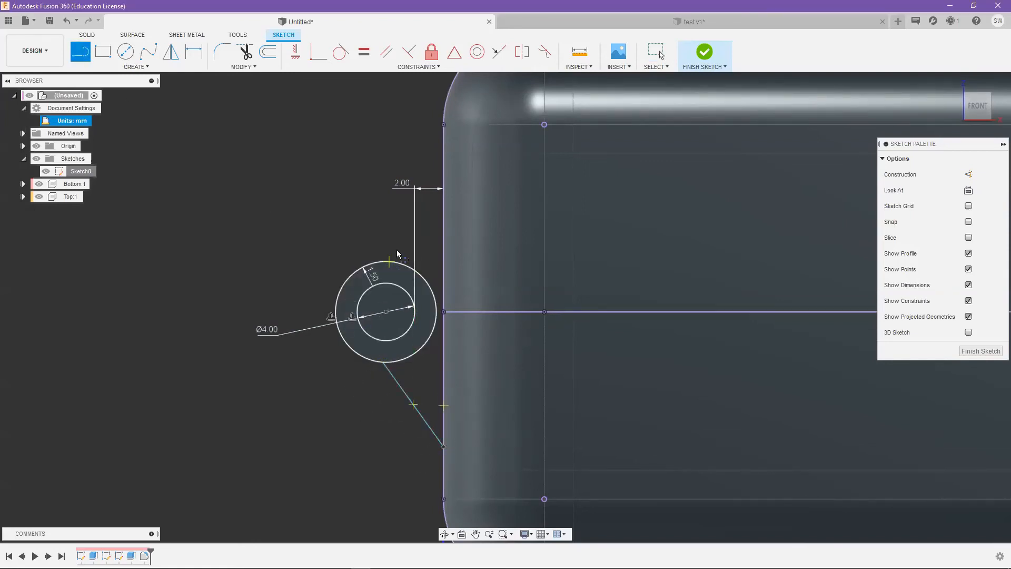
{"action": "left_click", "coordinate": [443, 164]}
{"action": "key", "text": "Escape"}
{"action": "scroll", "coordinate": [548, 292], "scroll_direction": "down", "scroll_amount": 3}
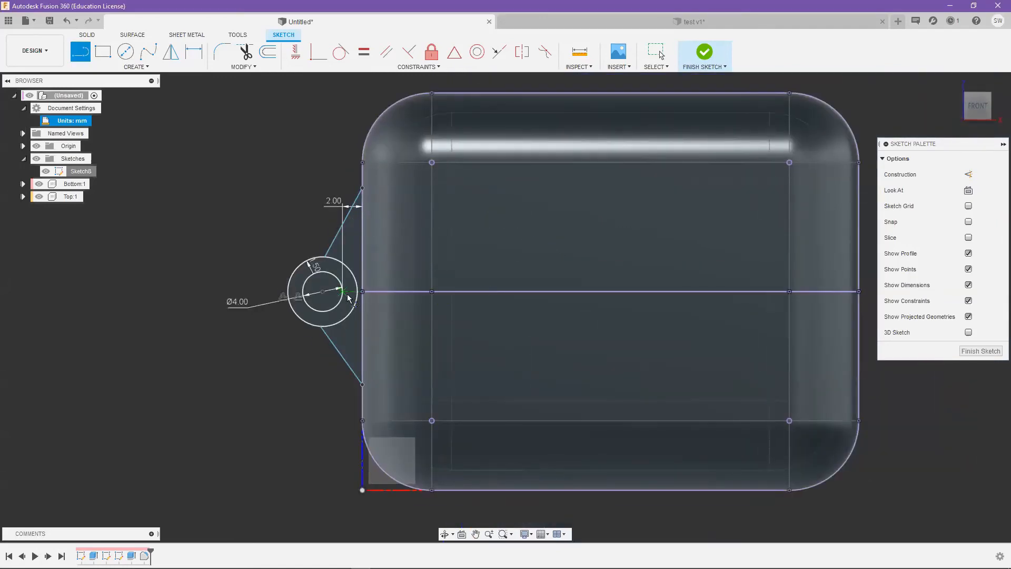
- Draw a short horizontal line joining the outer circle to the seam line's end on the box side
{"action": "scroll", "coordinate": [348, 299], "scroll_direction": "up", "scroll_amount": 5}
{"action": "left_click", "coordinate": [421, 278]}
{"action": "key", "text": "Escape"}
{"action": "scroll", "coordinate": [409, 235], "scroll_direction": "down", "scroll_amount": 5}
{"action": "middle_click_drag", "start_coordinate": [299, 312], "coordinate": [241, 379]}
{"action": "scroll", "coordinate": [440, 316], "scroll_direction": "up", "scroll_amount": 8}
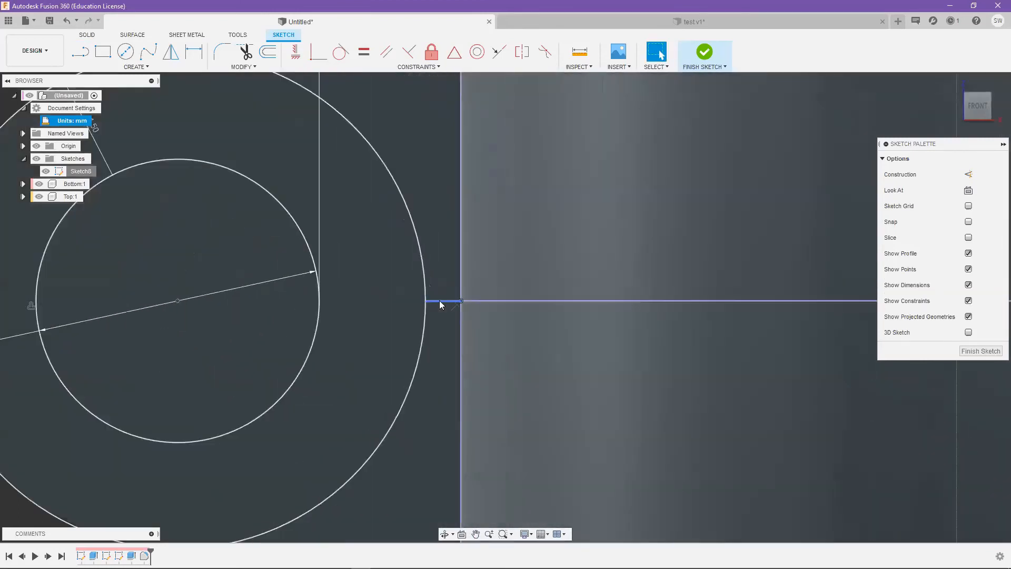
{"action": "scroll", "coordinate": [440, 302], "scroll_direction": "down", "scroll_amount": 8}
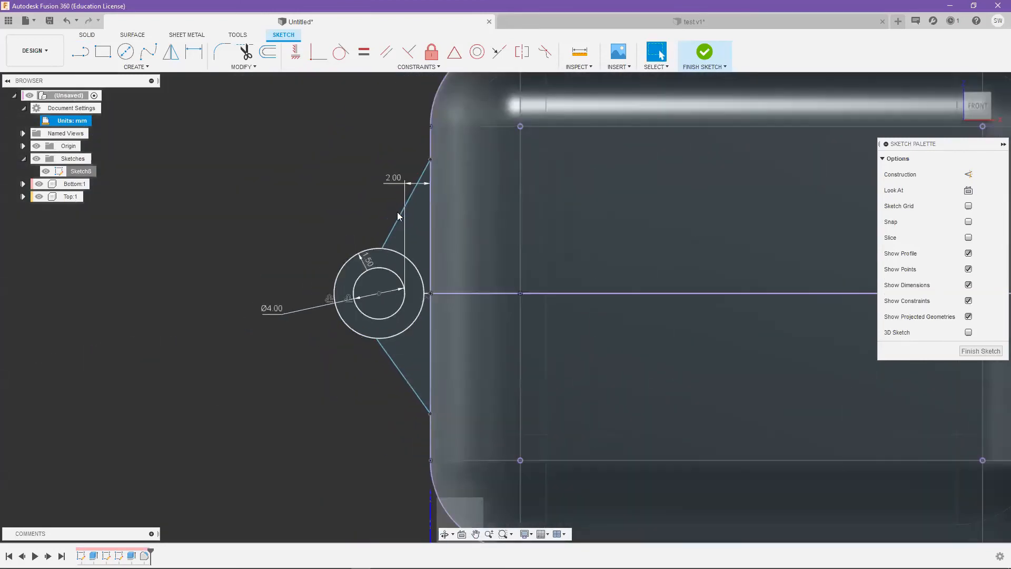
- Make the upper slanted line tangent to the outer circle and move its box-side endpoint closer to the seam
{"action": "mouse_move", "coordinate": [371, 250]}
{"action": "left_mouse_down"}
{"action": "mouse_move", "coordinate": [379, 233]}
{"action": "mouse_move", "coordinate": [368, 241]}
{"action": "left_mouse_up"}
{"action": "left_click", "coordinate": [343, 270]}
{"action": "left_click", "coordinate": [383, 230]}
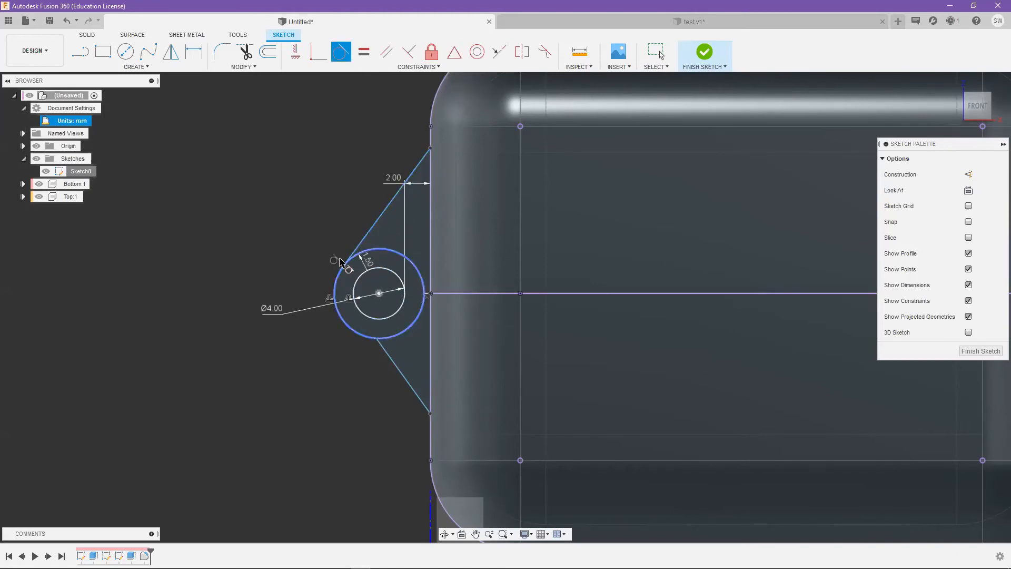
{"action": "key", "text": "Escape"}
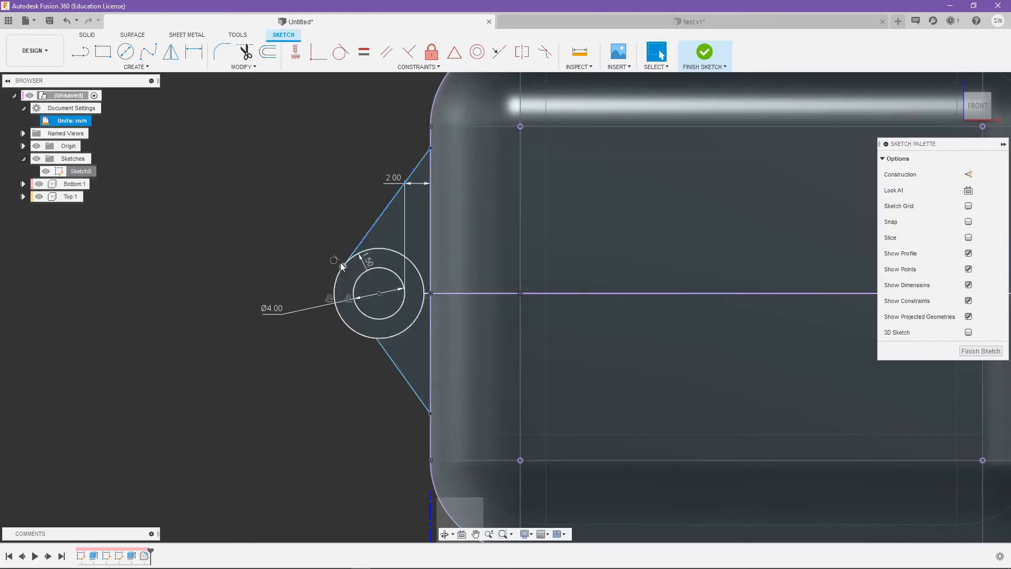
{"action": "left_click_drag", "start_coordinate": [423, 234], "coordinate": [427, 207]}
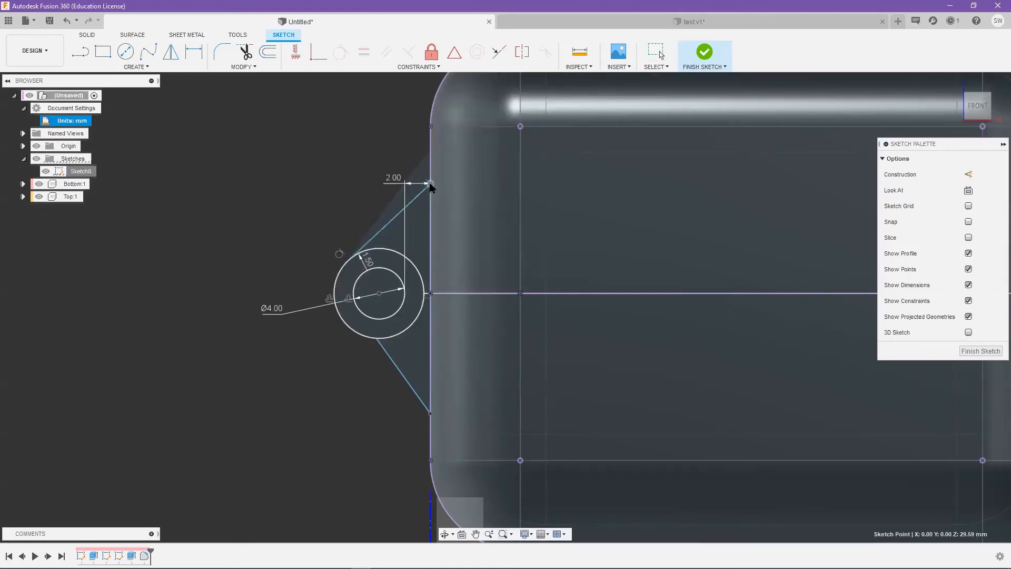
{"action": "left_click", "coordinate": [326, 272]}
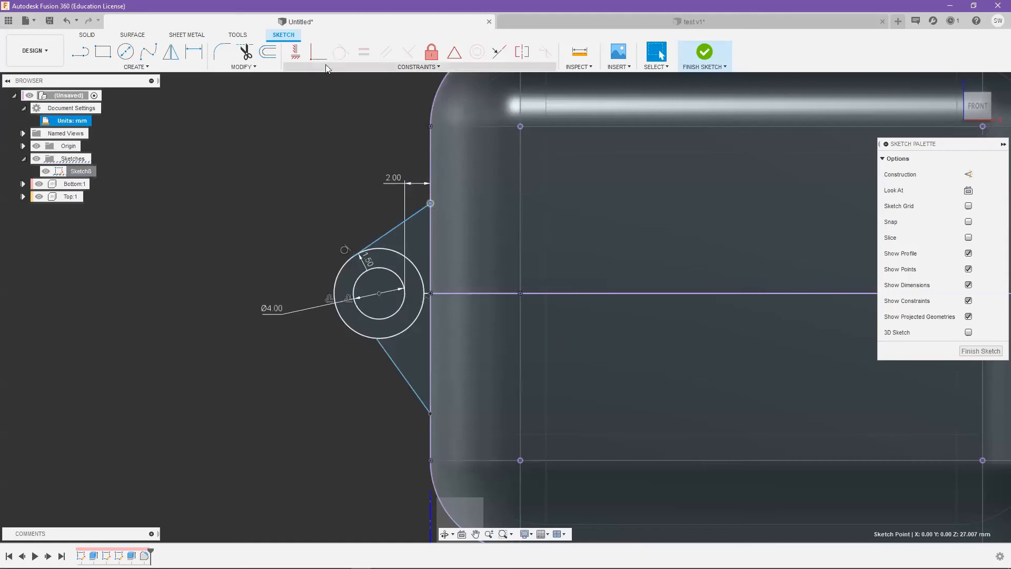
- Make the lower slanted line tangent to the outer circle and move its box-side endpoint closer to the seam
{"action": "left_click", "coordinate": [341, 51]}
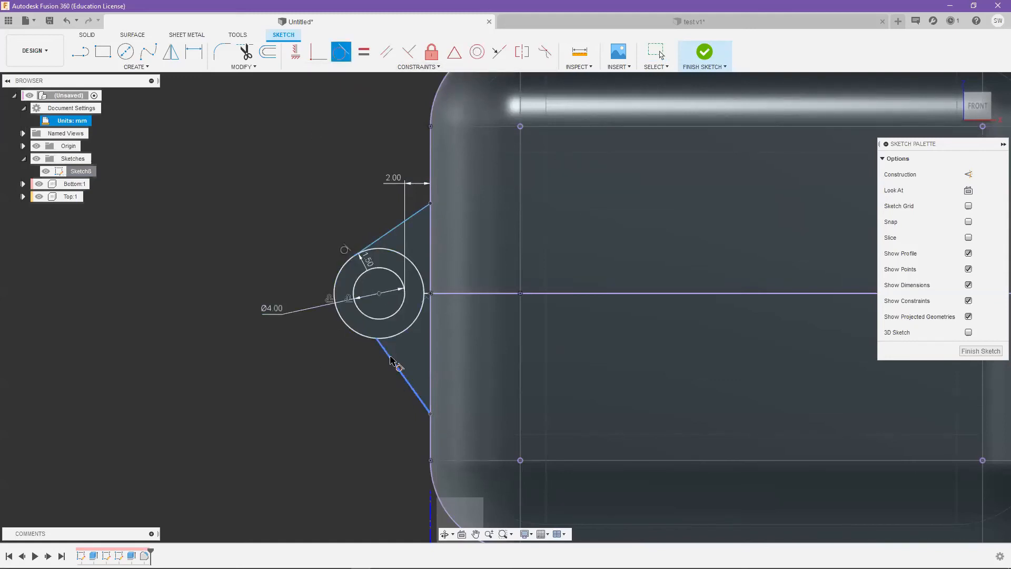
{"action": "left_click", "coordinate": [340, 325]}
{"action": "mouse_move", "coordinate": [430, 404]}
{"action": "left_mouse_down"}
{"action": "mouse_move", "coordinate": [425, 377]}
{"action": "mouse_move", "coordinate": [430, 386]}
{"action": "left_mouse_up"}
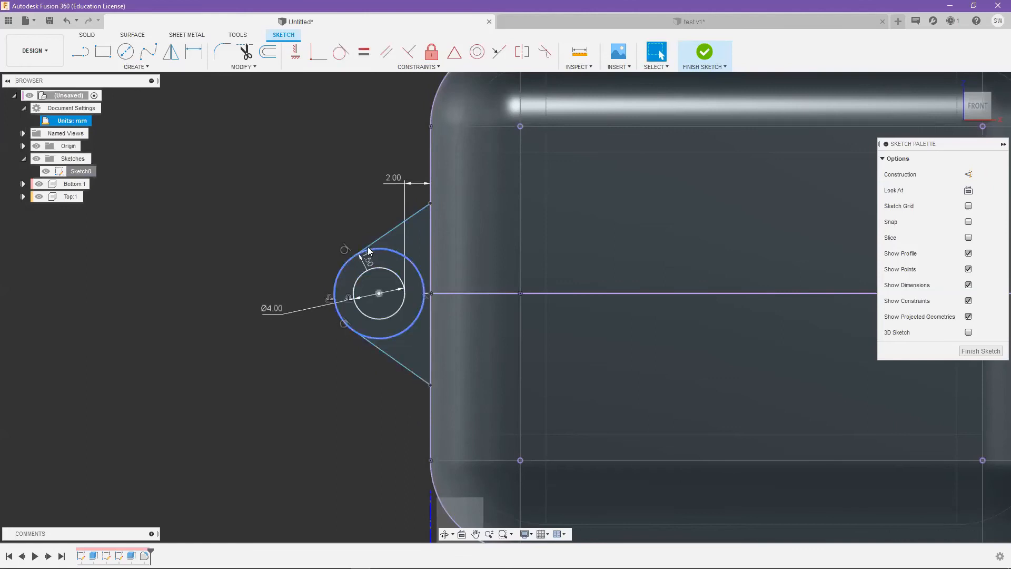
- Dimension the vertical distance between the two slanted lines' box-side endpoints to 15 mm
{"action": "key", "text": "d"}
{"action": "left_click", "coordinate": [430, 203]}
{"action": "left_click", "coordinate": [431, 385]}
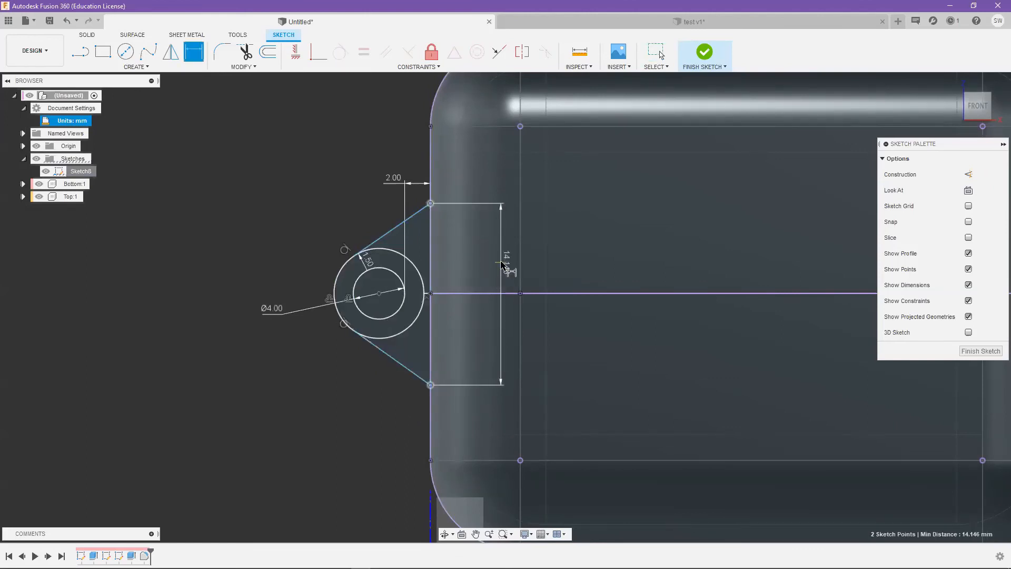
{"action": "left_click", "coordinate": [502, 263]}
{"action": "type", "text": "15"}
{"action": "key", "text": "Return"}
{"action": "key", "text": "Escape"}
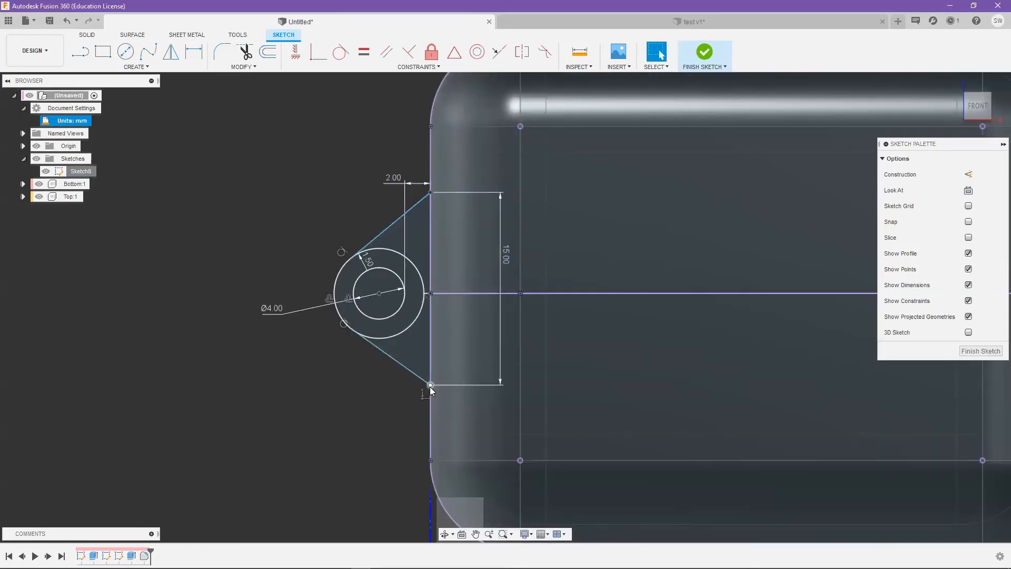
- Constrain the two box-side endpoints symmetric about the short horizontal seam line and finish the sketch
{"action": "left_click_drag", "start_coordinate": [431, 386], "coordinate": [431, 365]}
{"action": "mouse_move", "coordinate": [427, 407]}
{"action": "left_mouse_down"}
{"action": "mouse_move", "coordinate": [424, 375]}
{"action": "mouse_move", "coordinate": [430, 389]}
{"action": "left_mouse_up"}
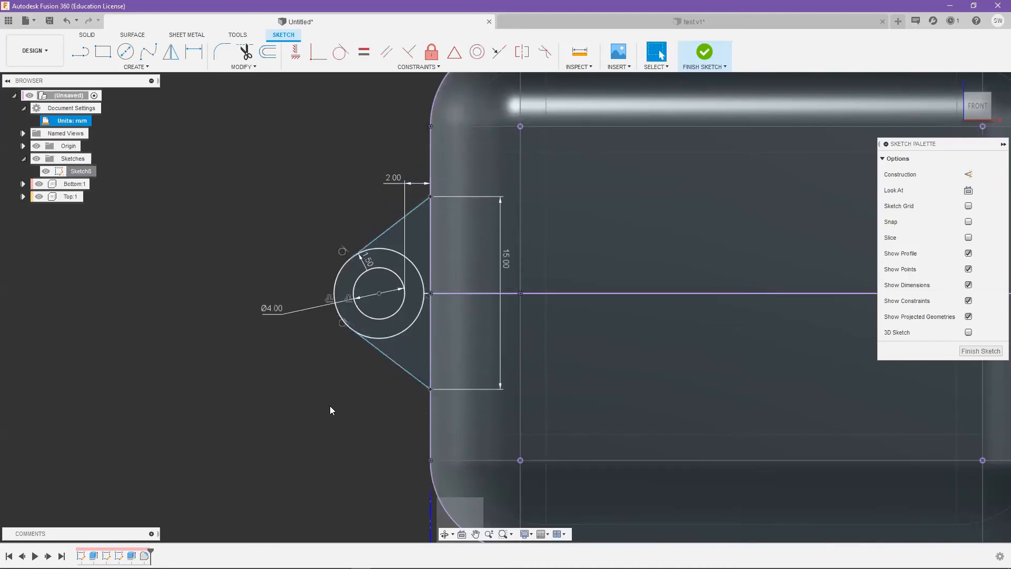
{"action": "left_click", "coordinate": [521, 53]}
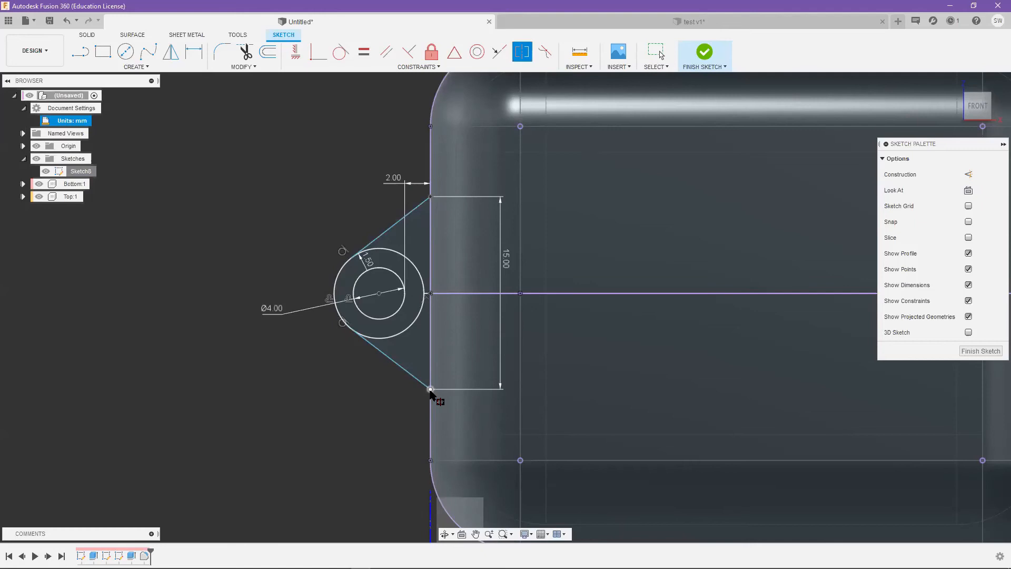
{"action": "scroll", "coordinate": [432, 294], "scroll_direction": "up", "scroll_amount": 8}
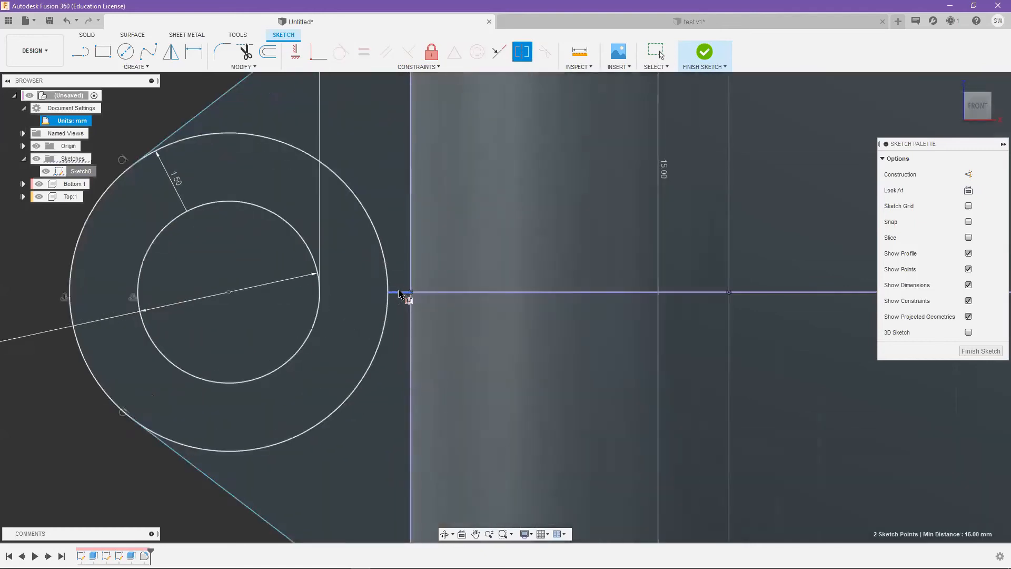
{"action": "scroll", "coordinate": [369, 300], "scroll_direction": "down", "scroll_amount": 8}
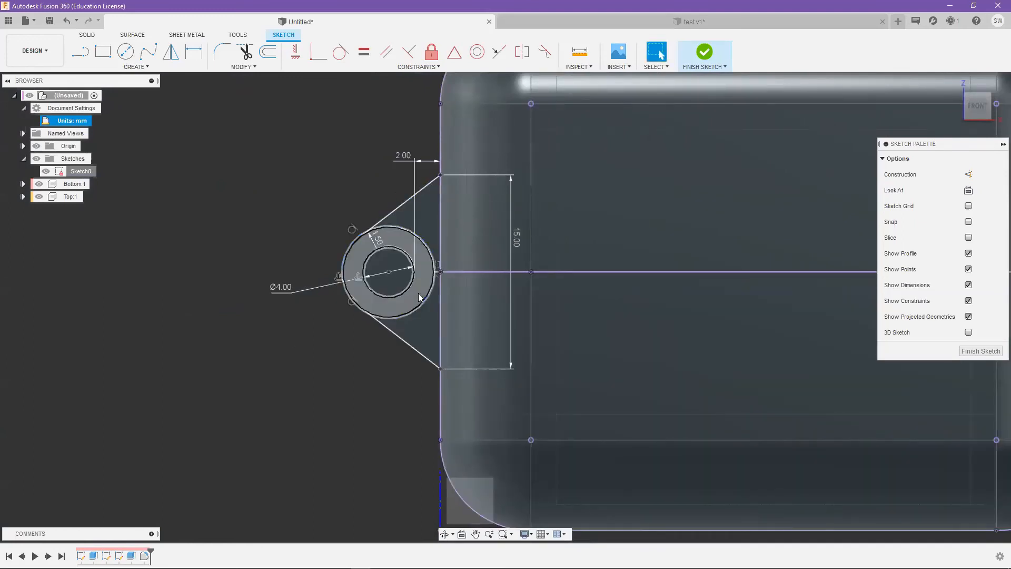
{"action": "left_click", "coordinate": [705, 52]}
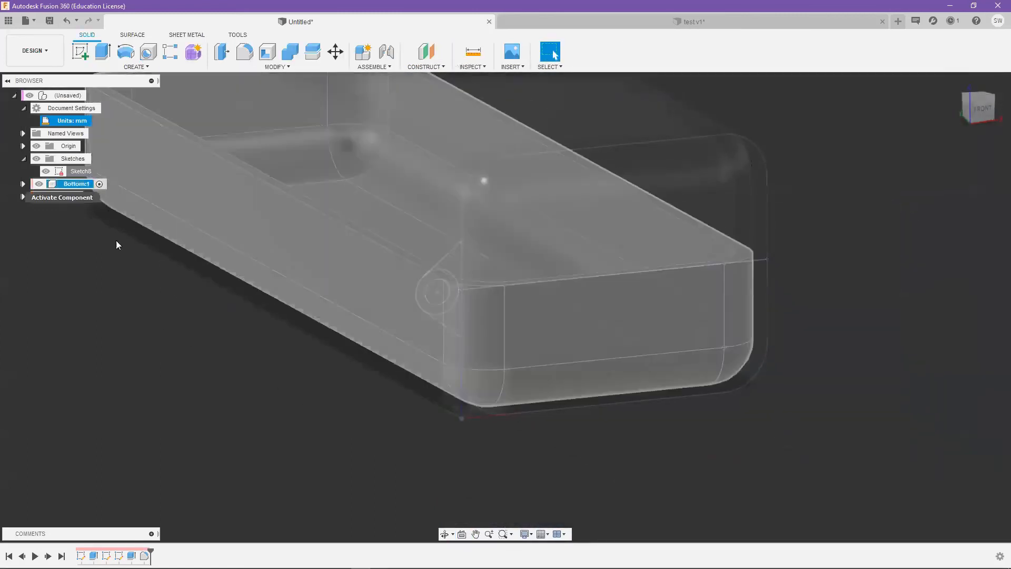
- Extrude the hinge ring and lower wedge profiles about 17 mm along the box side, joined to the Bottom component
{"action": "middle_click_drag", "start_coordinate": [166, 252], "coordinate": [244, 381], "text": "shift"}
{"action": "left_click", "coordinate": [103, 53]}
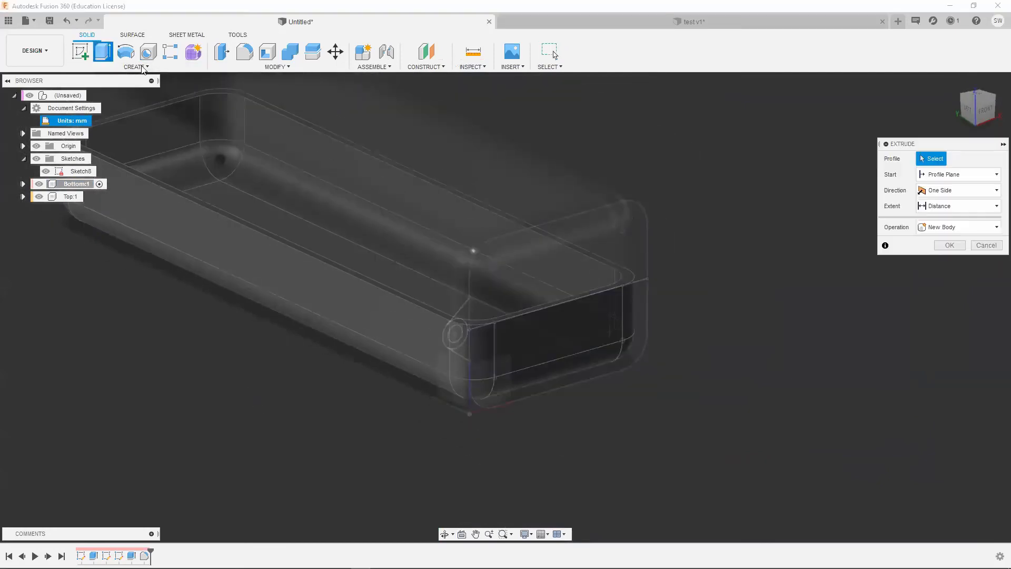
{"action": "scroll", "coordinate": [458, 340], "scroll_direction": "up", "scroll_amount": 5}
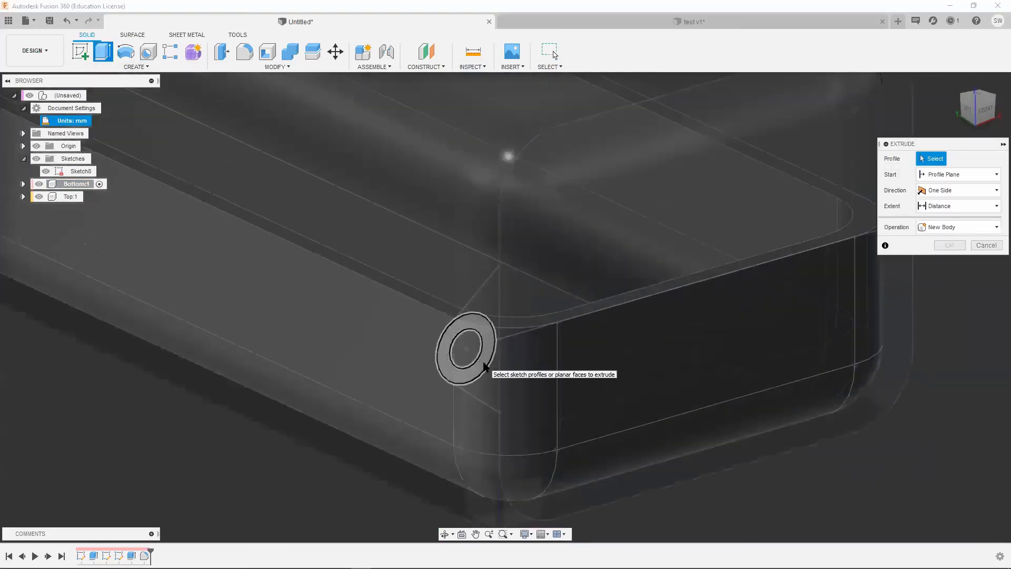
{"action": "left_click", "coordinate": [480, 377]}
{"action": "left_click", "coordinate": [481, 378]}
{"action": "middle_click_drag", "start_coordinate": [480, 378], "coordinate": [717, 345], "text": "shift"}
{"action": "left_click_drag", "start_coordinate": [718, 345], "coordinate": [548, 341]}
{"action": "middle_click_drag", "start_coordinate": [549, 341], "coordinate": [432, 279], "text": "shift"}
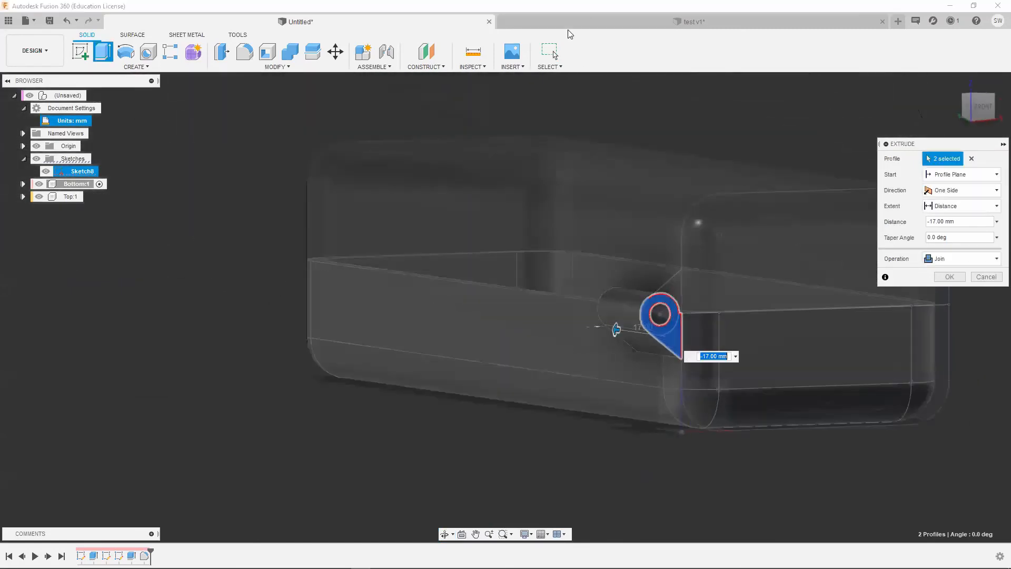
- Switch to the test v1 design, examine how its hinge knuckles are arranged, and return to the untitled design
{"action": "left_click", "coordinate": [569, 22]}
{"action": "scroll", "coordinate": [475, 337], "scroll_direction": "up", "scroll_amount": 5}
{"action": "left_click", "coordinate": [544, 366]}
{"action": "middle_click_drag", "start_coordinate": [544, 366], "coordinate": [477, 258], "text": "shift"}
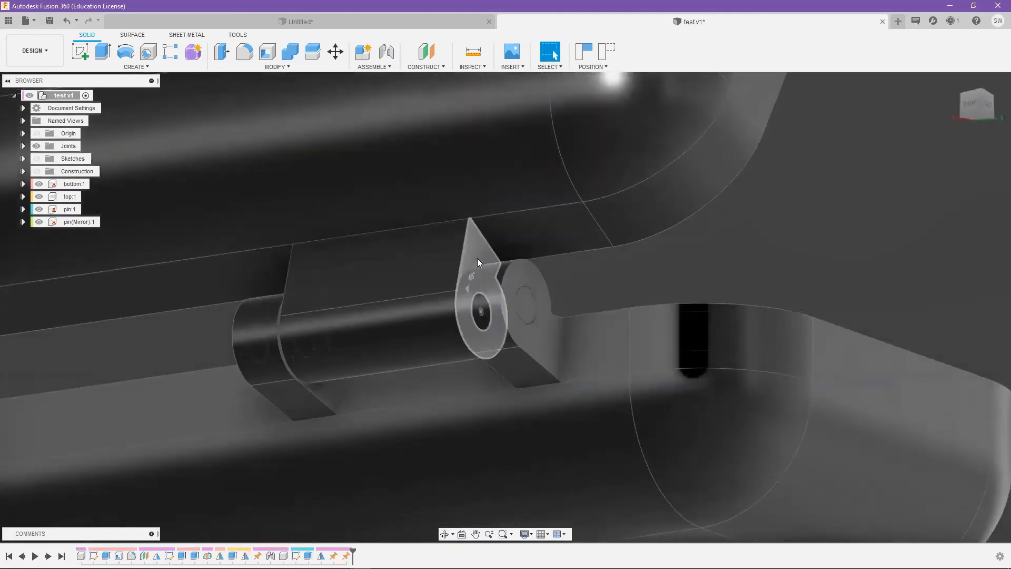
{"action": "left_click", "coordinate": [406, 20]}
- Edit the hinge knuckle extrusion on the bottom half to start from an offset plane at -10 mm
{"action": "scroll", "coordinate": [652, 334], "scroll_direction": "up", "scroll_amount": 3}
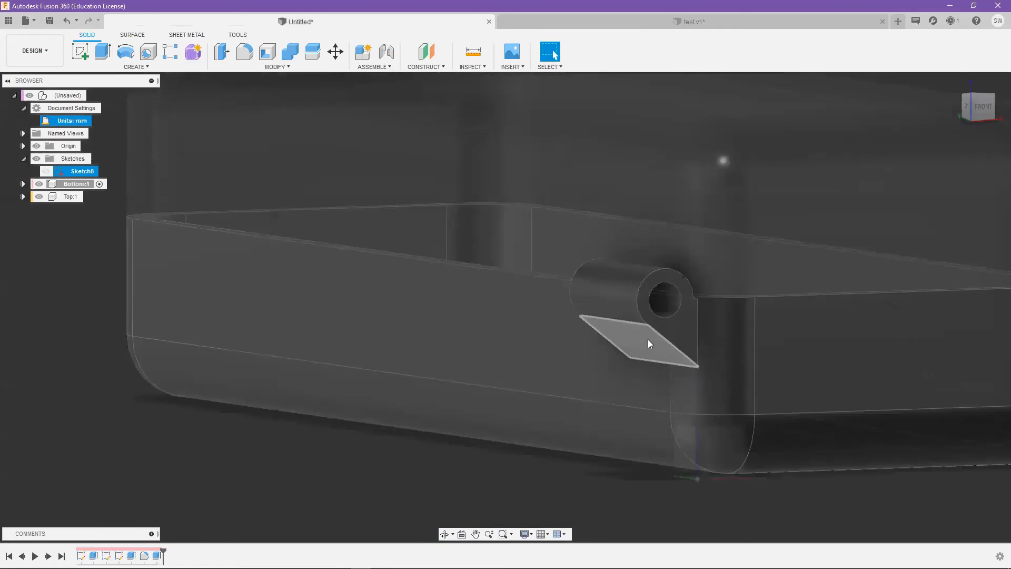
{"action": "right_click", "coordinate": [157, 556]}
{"action": "left_click", "coordinate": [181, 465]}
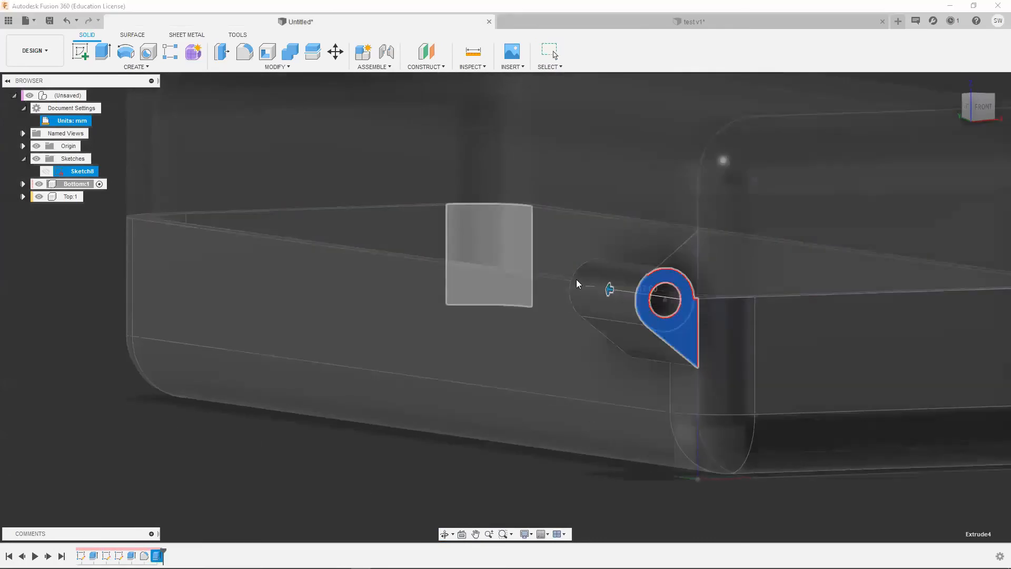
{"action": "scroll", "coordinate": [630, 298], "scroll_direction": "down", "scroll_amount": 1}
{"action": "mouse_move", "coordinate": [630, 298]}
{"action": "middle_mouse_down", "text": "shift"}
{"action": "mouse_move", "coordinate": [535, 369]}
{"action": "mouse_move", "coordinate": [462, 264]}
{"action": "mouse_move", "coordinate": [458, 294]}
{"action": "mouse_move", "coordinate": [580, 310]}
{"action": "mouse_move", "coordinate": [621, 301]}
{"action": "middle_mouse_up", "text": "shift"}
{"action": "scroll", "coordinate": [463, 264], "scroll_direction": "down", "scroll_amount": 2}
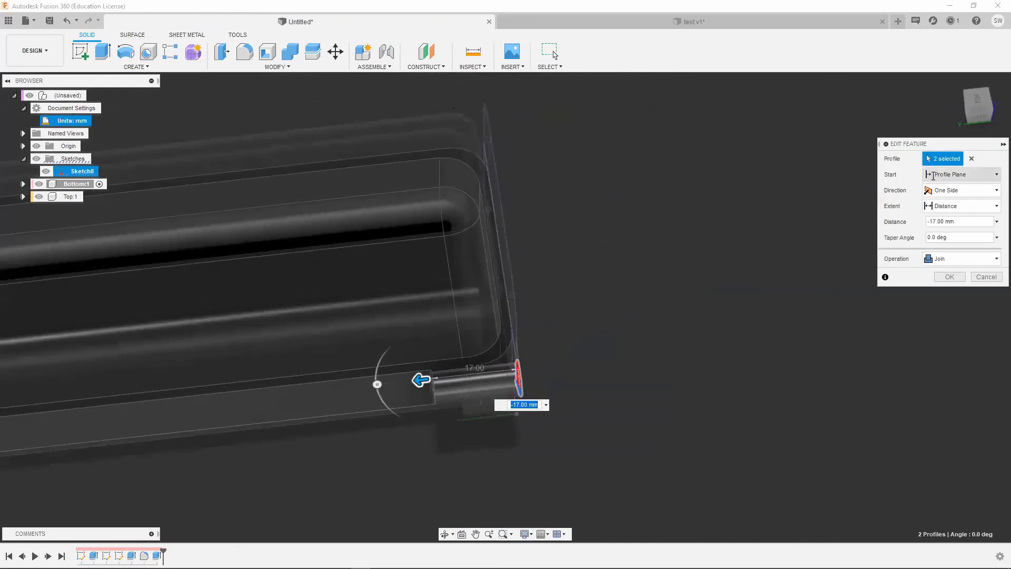
{"action": "middle_click_drag", "start_coordinate": [529, 375], "coordinate": [606, 337], "text": "shift"}
{"action": "middle_click_drag", "start_coordinate": [559, 376], "coordinate": [738, 293], "text": "shift"}
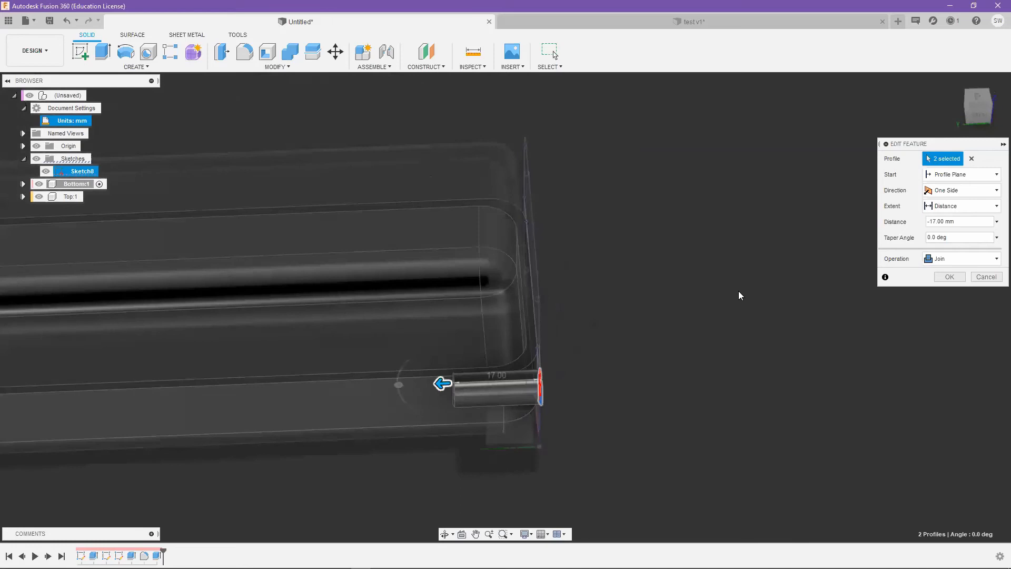
{"action": "left_click", "coordinate": [951, 174]}
{"action": "middle_click_drag", "start_coordinate": [534, 388], "coordinate": [565, 345], "text": "shift"}
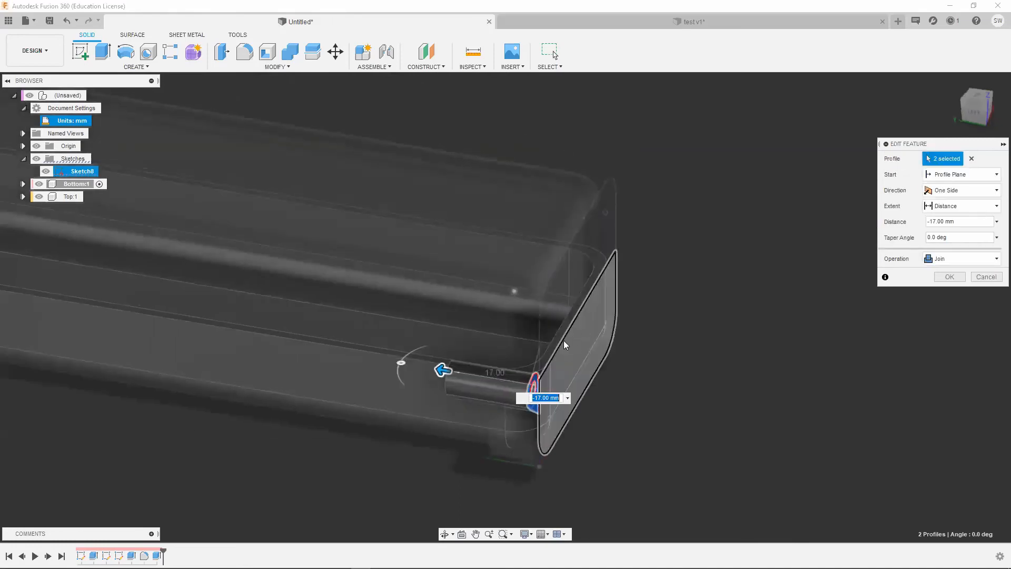
{"action": "middle_click_drag", "start_coordinate": [525, 397], "coordinate": [590, 343], "text": "shift"}
{"action": "left_click", "coordinate": [951, 175]}
{"action": "left_click", "coordinate": [954, 200]}
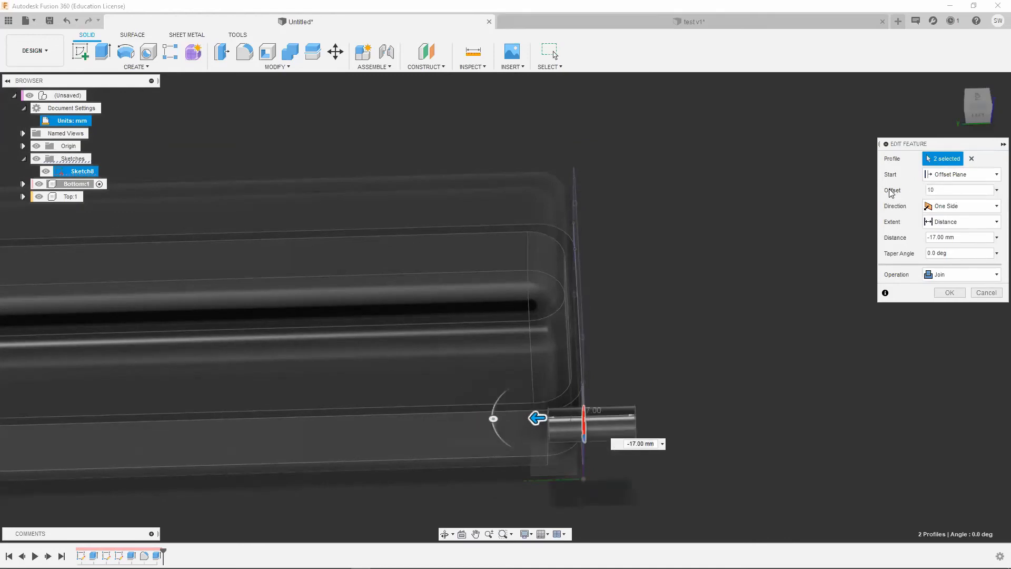
{"action": "type", "text": "0"}
{"action": "middle_click_drag", "start_coordinate": [684, 297], "coordinate": [520, 416], "text": "shift"}
{"action": "scroll", "coordinate": [521, 417], "scroll_direction": "up", "scroll_amount": 2}
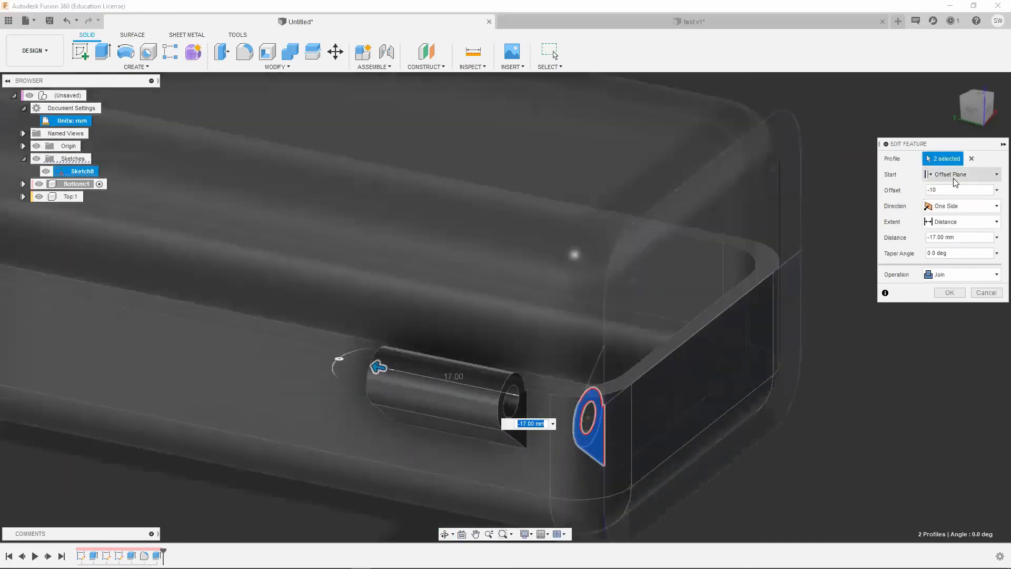
- Set the knuckle extrusion's distance to -10 mm and apply the edit
{"action": "left_click", "coordinate": [954, 235]}
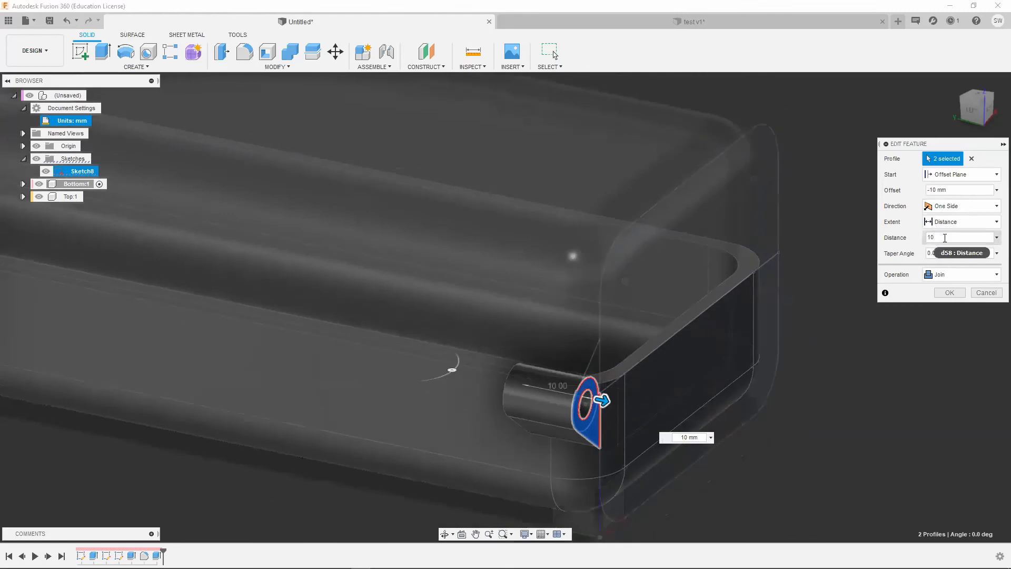
{"action": "type", "text": "-10"}
{"action": "middle_click_drag", "start_coordinate": [685, 327], "coordinate": [574, 287], "text": "shift"}
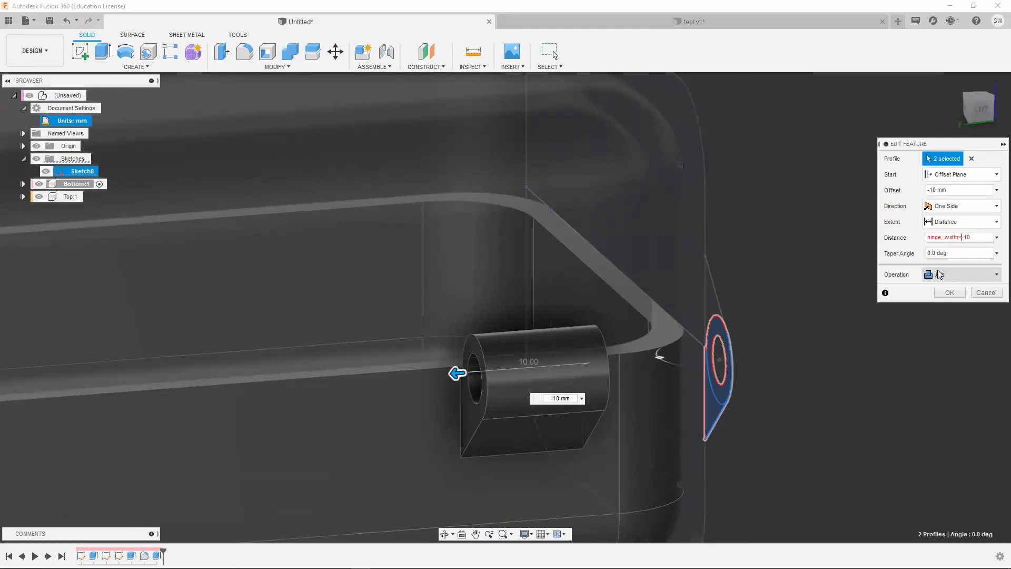
{"action": "left_click", "coordinate": [951, 291]}
{"action": "middle_click_drag", "start_coordinate": [723, 258], "coordinate": [764, 362], "text": "shift"}
{"action": "scroll", "coordinate": [625, 339], "scroll_direction": "up", "scroll_amount": 5}
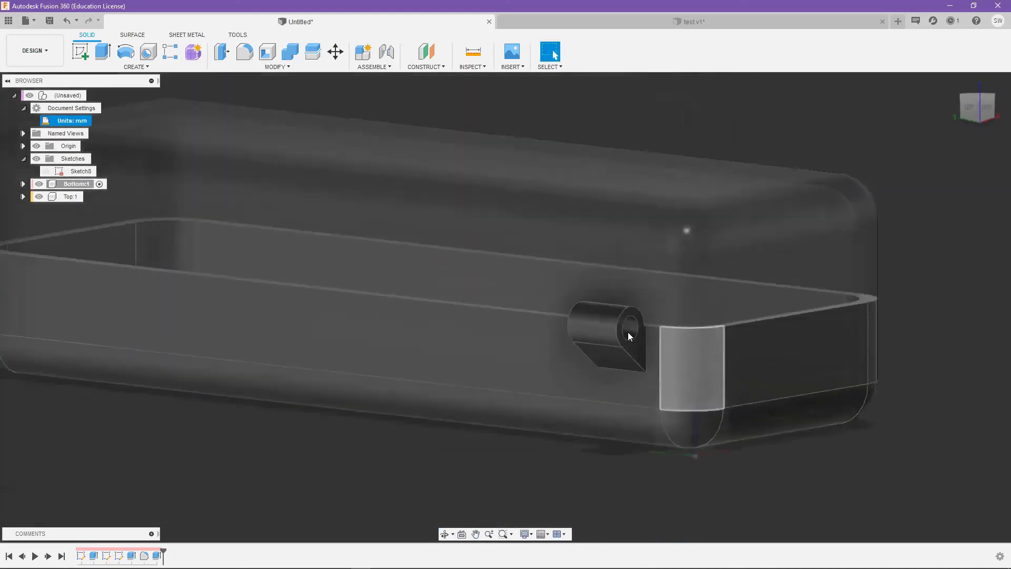
- Construct a midplane between the two short end faces of the bottom half
{"action": "scroll", "coordinate": [631, 338], "scroll_direction": "down", "scroll_amount": 5}
{"action": "middle_click_drag", "start_coordinate": [506, 327], "coordinate": [506, 210], "text": "shift"}
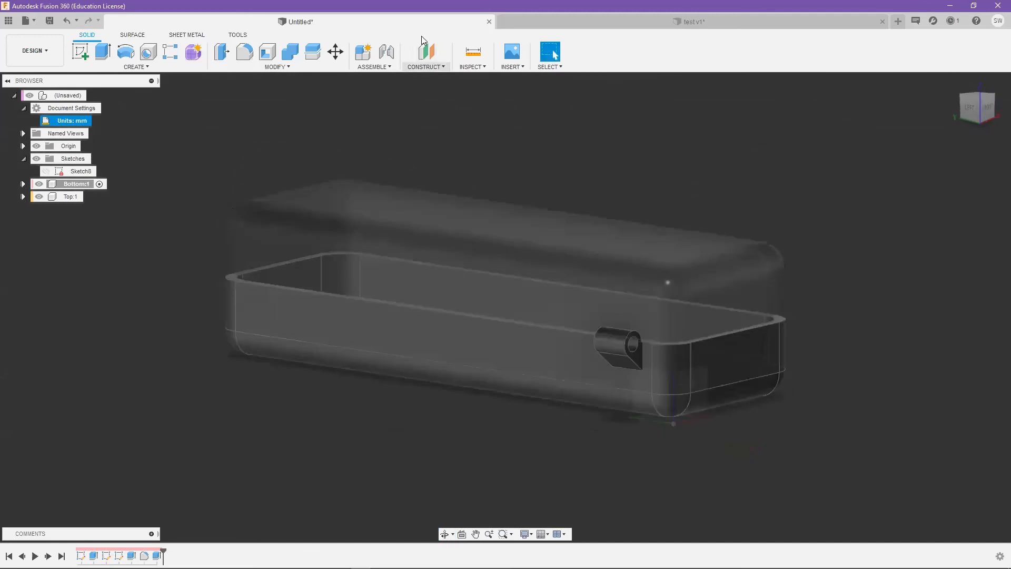
{"action": "left_click", "coordinate": [428, 69]}
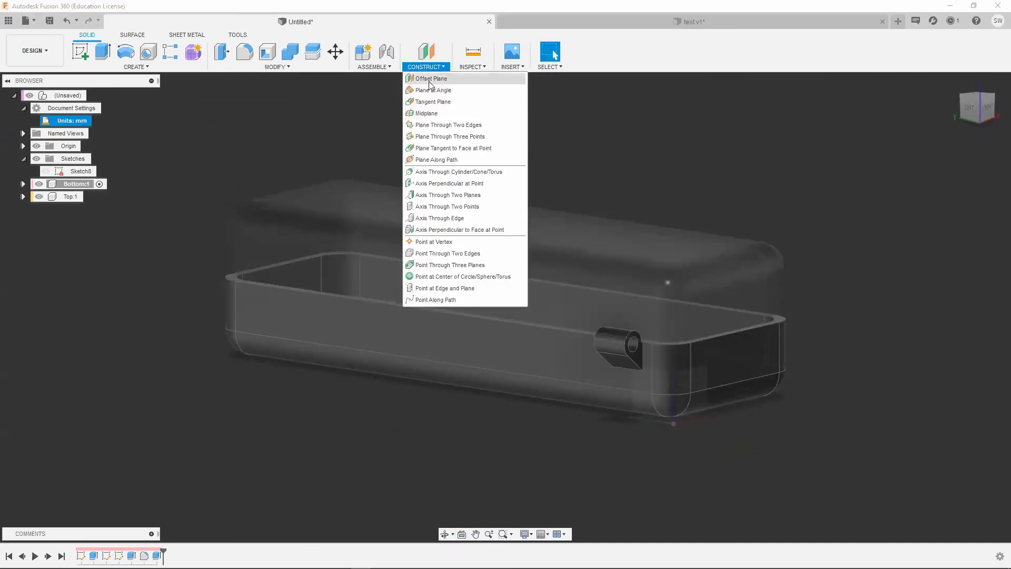
{"action": "left_click", "coordinate": [433, 113]}
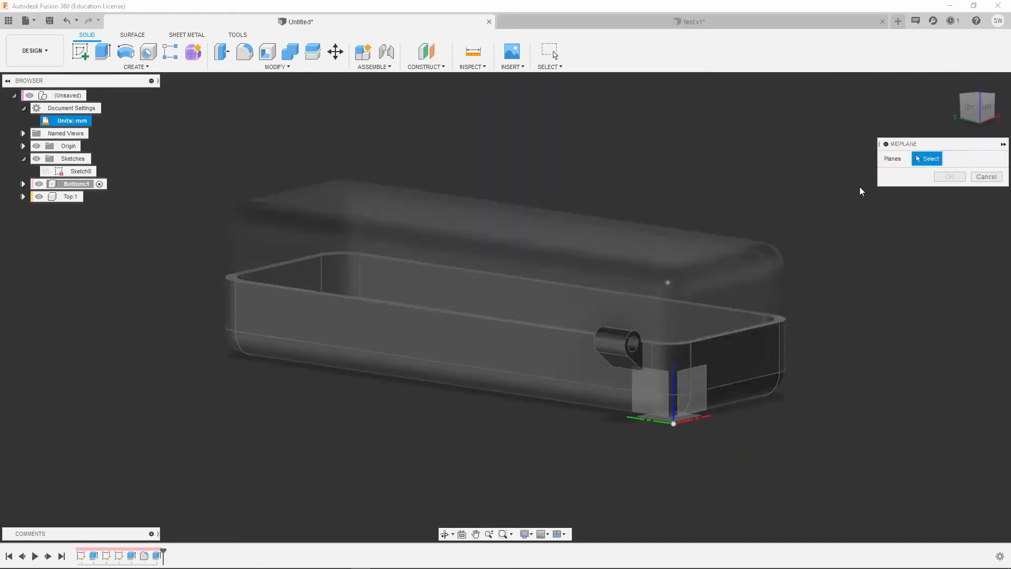
{"action": "left_click", "coordinate": [752, 345]}
{"action": "middle_click_drag", "start_coordinate": [752, 345], "coordinate": [662, 203], "text": "shift"}
{"action": "left_click", "coordinate": [292, 379]}
{"action": "key", "text": "Return"}
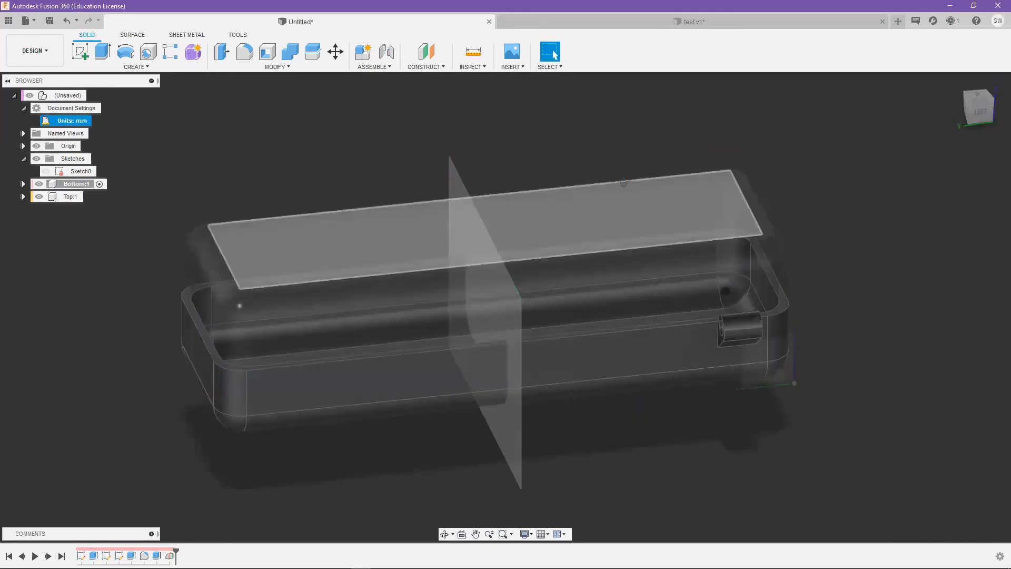
- Mirror the hinge knuckle extrusion as a feature across the new midplane, using the Optimized compute option
{"action": "middle_click_drag", "start_coordinate": [452, 178], "coordinate": [353, 129], "text": "shift"}
{"action": "type", "text": "smir"}
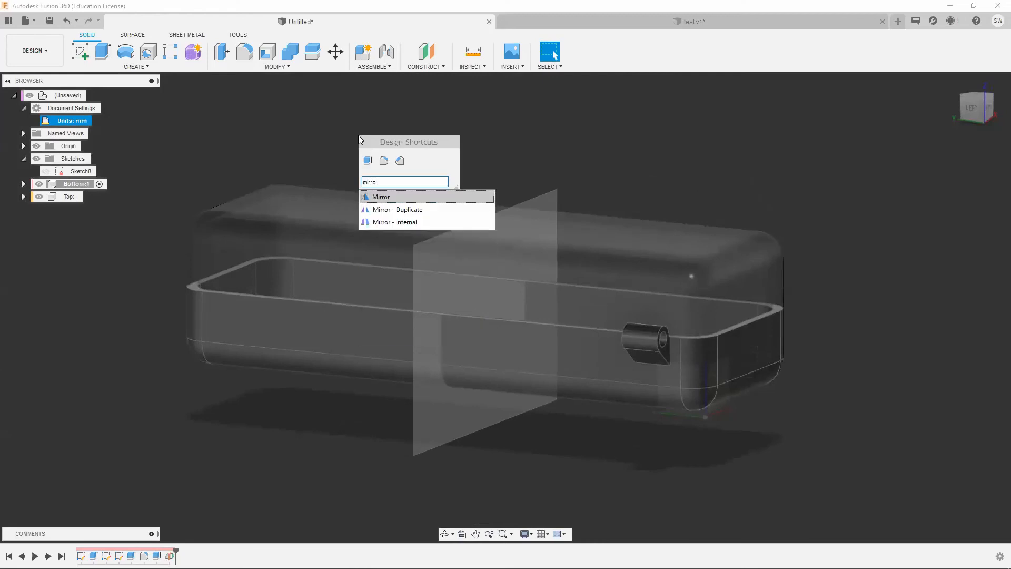
{"action": "key", "text": "Escape"}
{"action": "scroll", "coordinate": [653, 316], "scroll_direction": "up", "scroll_amount": 4}
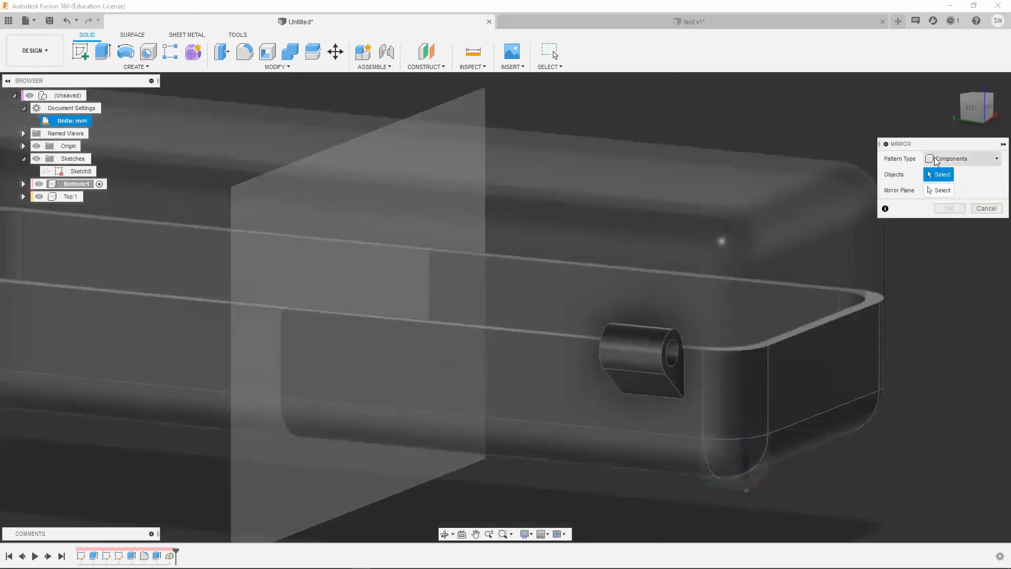
{"action": "left_click", "coordinate": [952, 162]}
{"action": "left_click", "coordinate": [933, 195]}
{"action": "middle_click_drag", "start_coordinate": [714, 274], "coordinate": [605, 260]}
{"action": "left_click", "coordinate": [605, 259]}
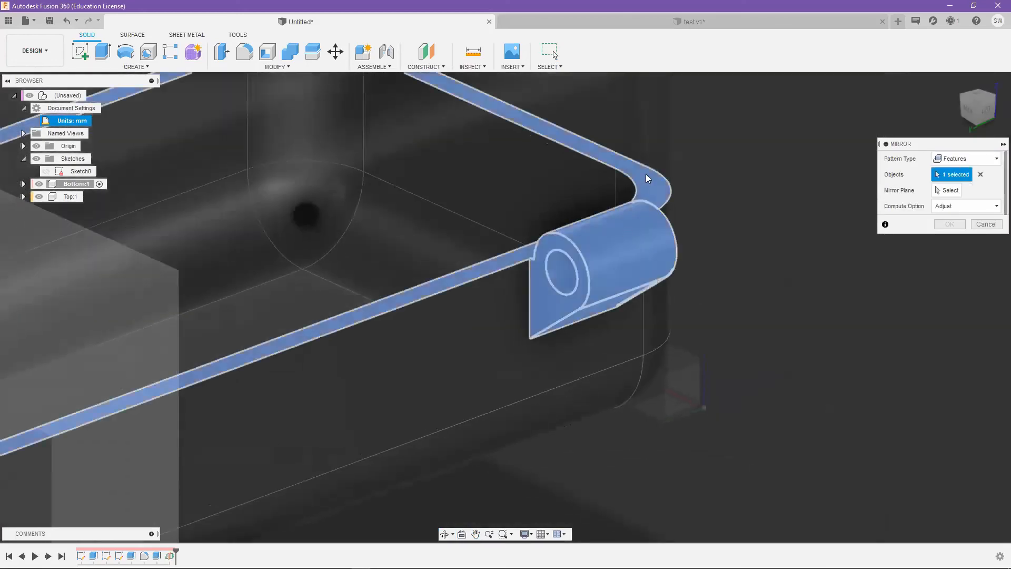
{"action": "scroll", "coordinate": [725, 276], "scroll_direction": "down", "scroll_amount": 5}
{"action": "middle_click_drag", "start_coordinate": [725, 275], "coordinate": [601, 216], "text": "shift"}
{"action": "left_click", "coordinate": [947, 191]}
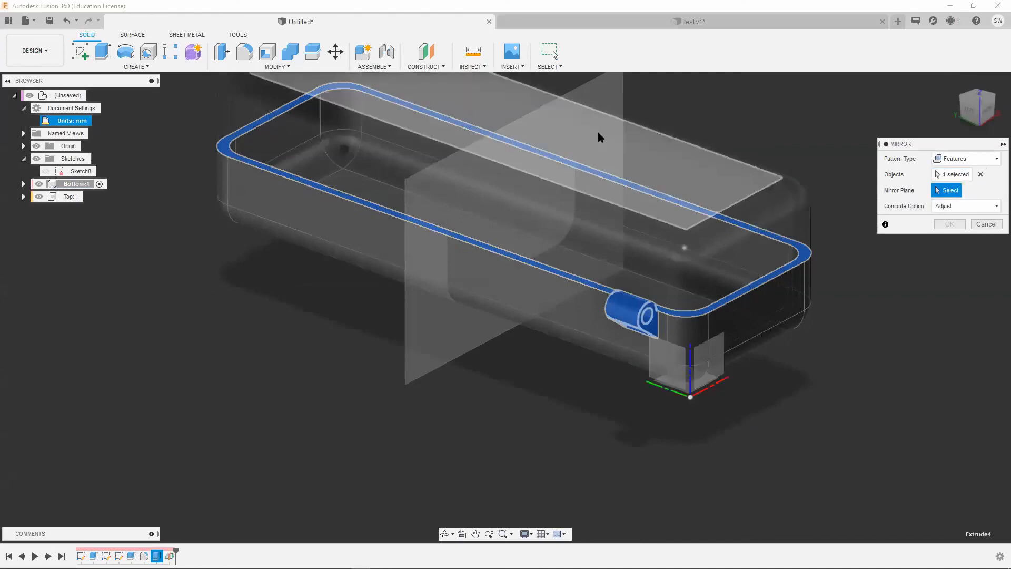
{"action": "middle_click_drag", "start_coordinate": [610, 113], "coordinate": [621, 199]}
{"action": "left_click", "coordinate": [633, 168]}
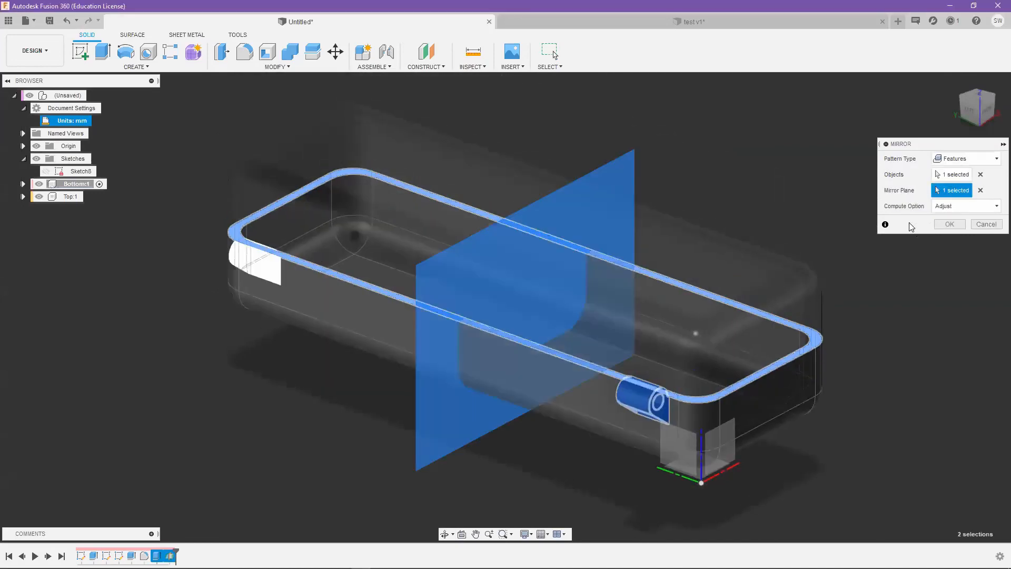
{"action": "middle_click_drag", "start_coordinate": [527, 206], "coordinate": [659, 226], "text": "shift"}
{"action": "left_click", "coordinate": [951, 208]}
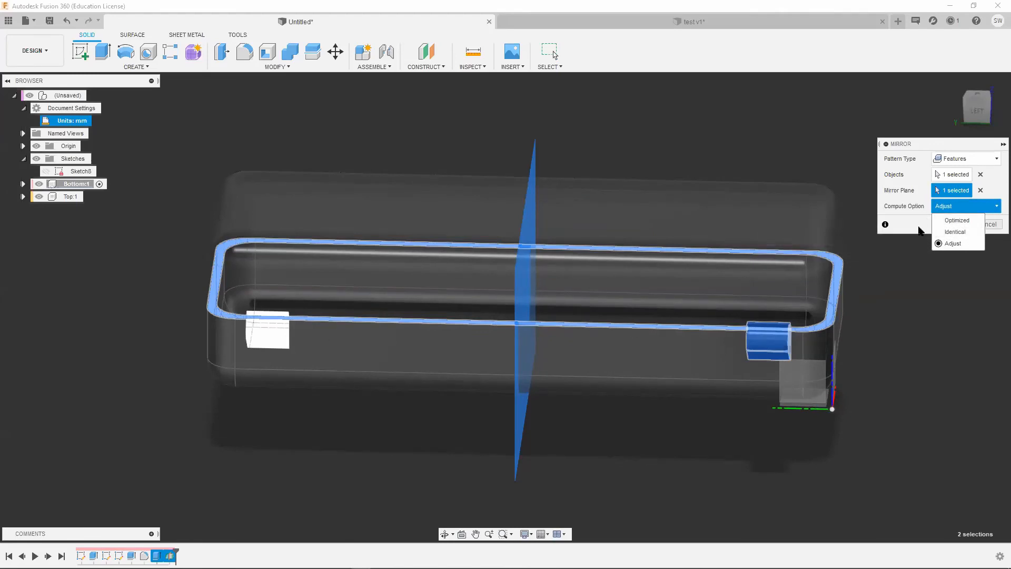
{"action": "left_click", "coordinate": [957, 221]}
{"action": "left_click", "coordinate": [964, 224]}
- Edit the knuckle extrusion to create a separate body instead of joining the case
{"action": "middle_click_drag", "start_coordinate": [576, 289], "coordinate": [544, 337], "text": "shift"}
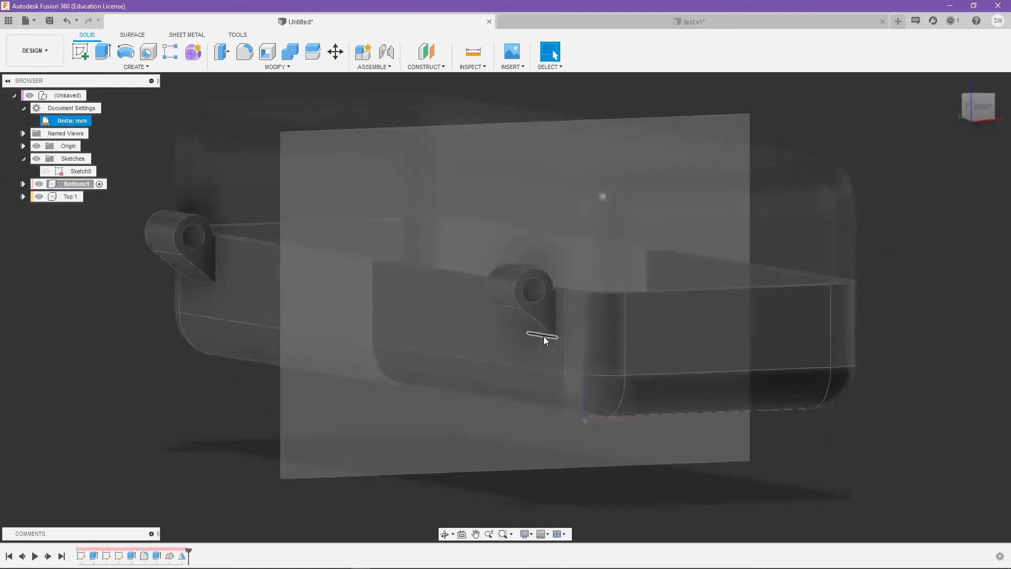
{"action": "scroll", "coordinate": [544, 337], "scroll_direction": "up", "scroll_amount": 5}
{"action": "right_click", "coordinate": [156, 556]}
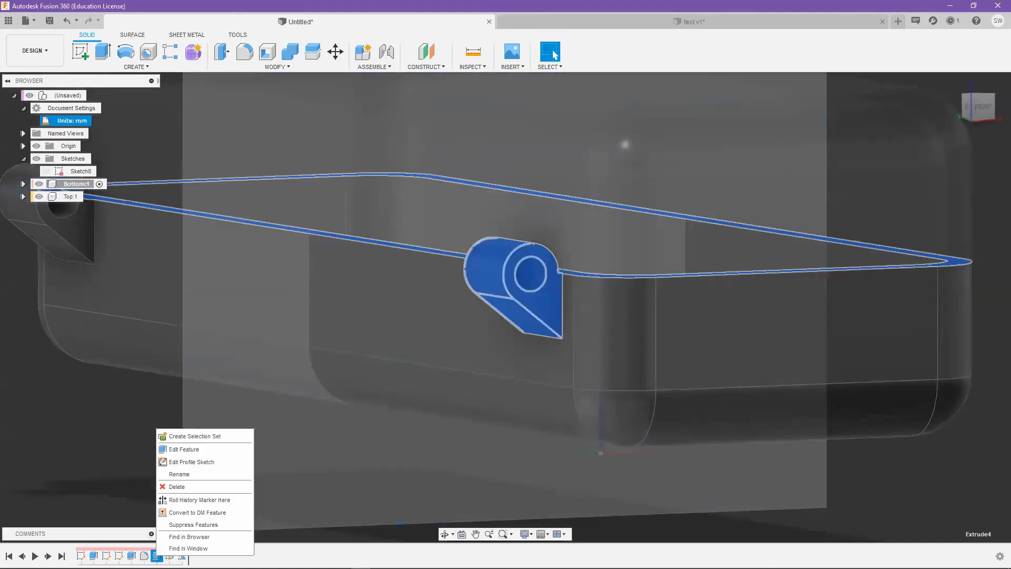
{"action": "left_click", "coordinate": [207, 443]}
{"action": "left_click", "coordinate": [951, 275]}
{"action": "left_click", "coordinate": [952, 278]}
{"action": "left_click", "coordinate": [951, 275]}
{"action": "left_click", "coordinate": [948, 287]}
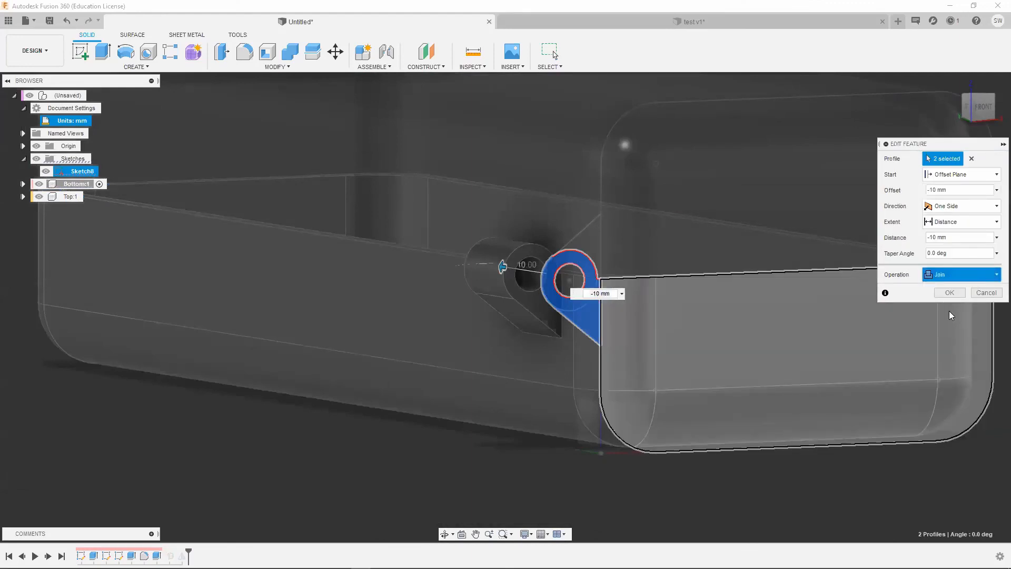
{"action": "left_click", "coordinate": [950, 292]}
- List the Bottom component's bodies and try to fillet the knuckle where it meets the box side
{"action": "left_click", "coordinate": [22, 183]}
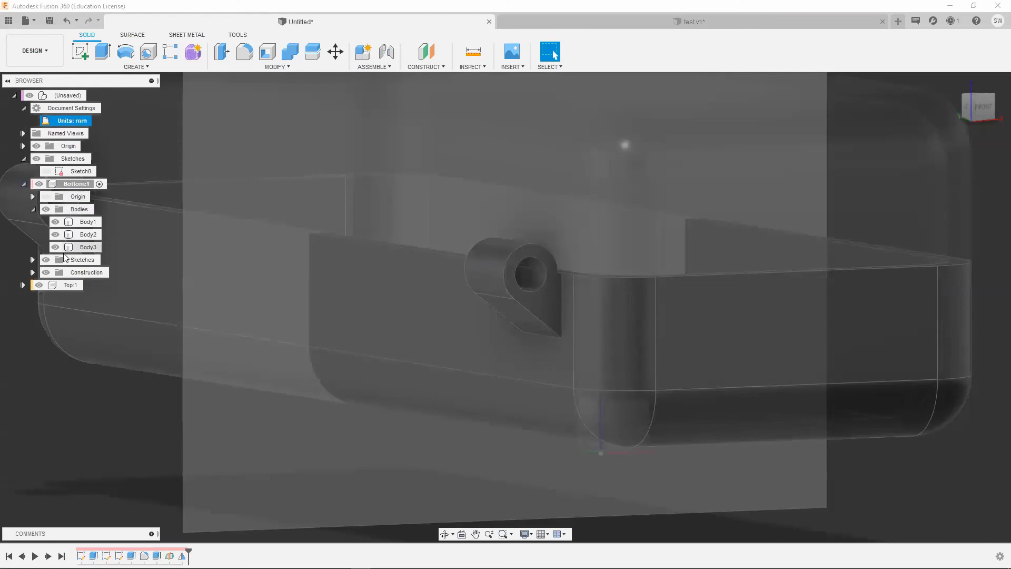
{"action": "left_click", "coordinate": [88, 247]}
{"action": "key", "text": "Escape"}
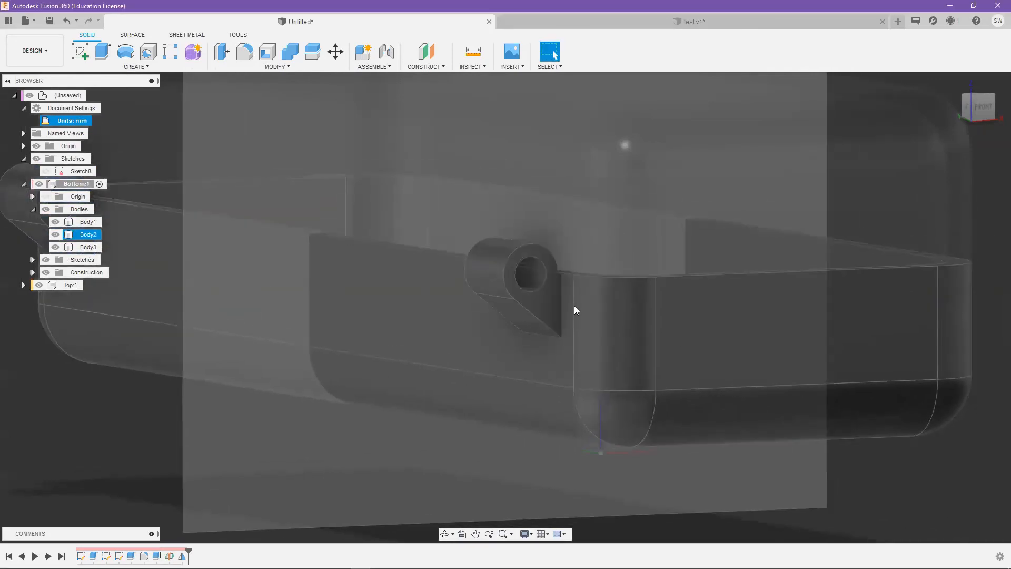
{"action": "key", "text": "f"}
{"action": "left_click", "coordinate": [562, 306]}
{"action": "middle_click_drag", "start_coordinate": [564, 301], "coordinate": [281, 356], "text": "shift"}
{"action": "key", "text": "Return"}
- Set the knuckle extrusion's operation back to Join
{"action": "right_click", "coordinate": [156, 556]}
{"action": "left_click", "coordinate": [230, 433]}
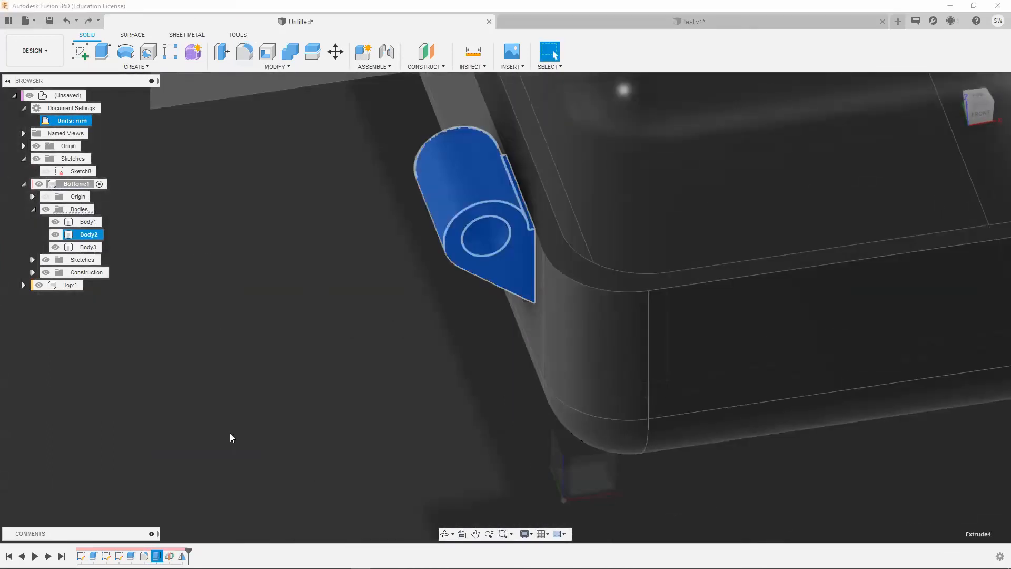
{"action": "left_click", "coordinate": [940, 276]}
{"action": "left_click", "coordinate": [941, 289]}
{"action": "key", "text": "Return"}
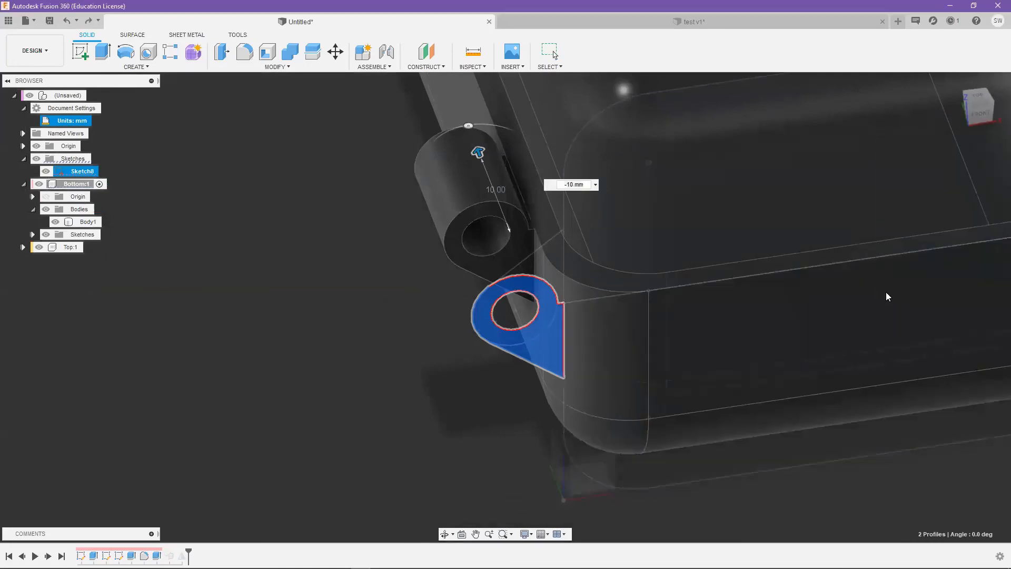
- Try a 3 mm fillet on the edge where the joined knuckle's wedge meets the case wall
{"action": "key", "text": "f"}
{"action": "left_click", "coordinate": [521, 280]}
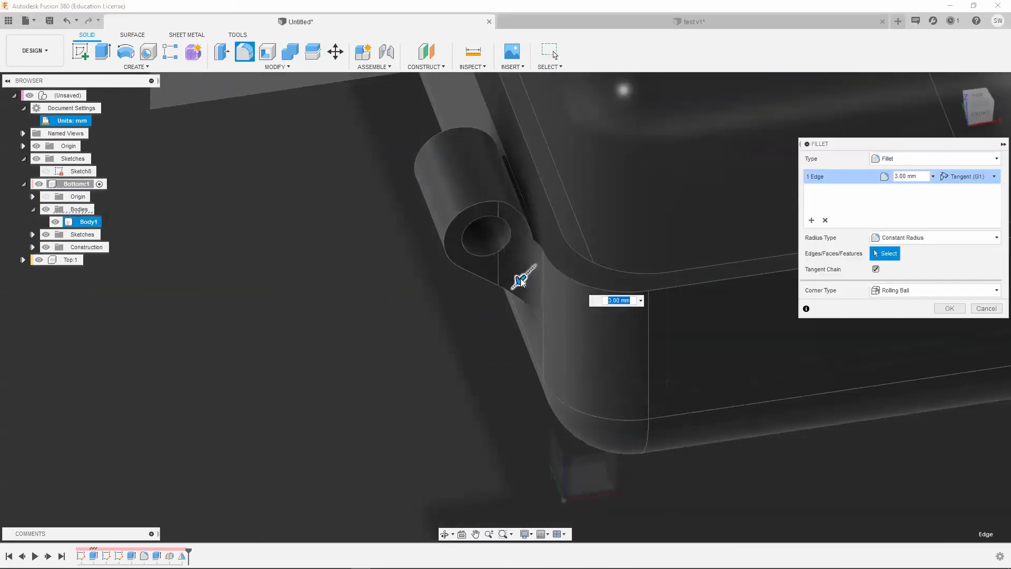
{"action": "key", "text": "Return"}
{"action": "scroll", "coordinate": [310, 364], "scroll_direction": "down", "scroll_amount": 5}
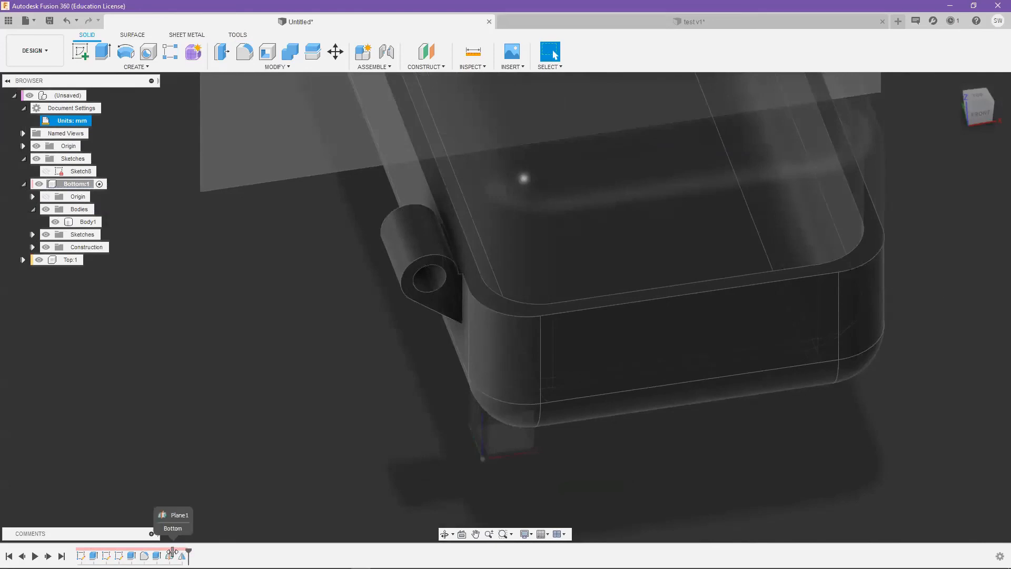
{"action": "left_click", "coordinate": [156, 556]}
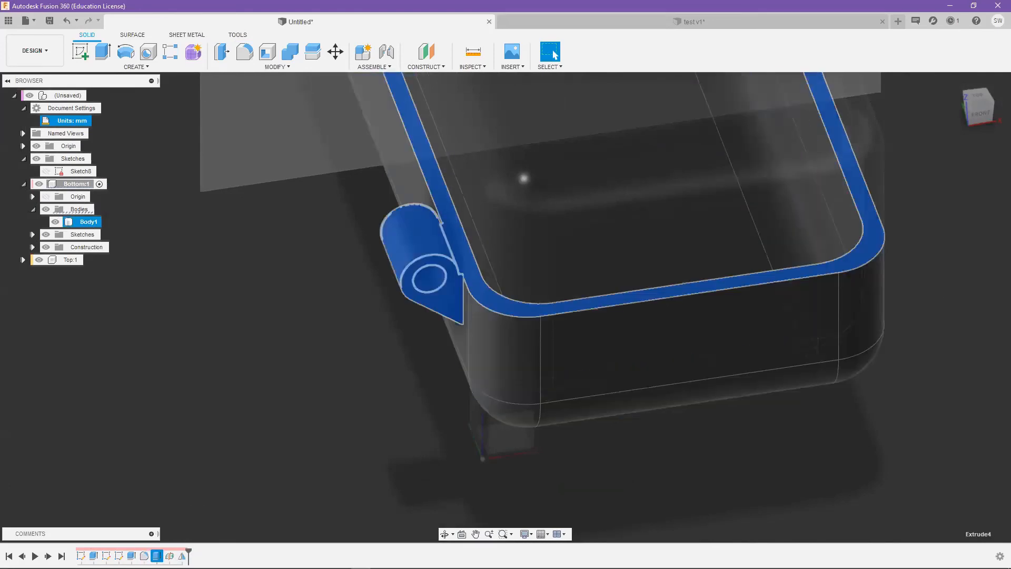
{"action": "left_click", "coordinate": [106, 556]}
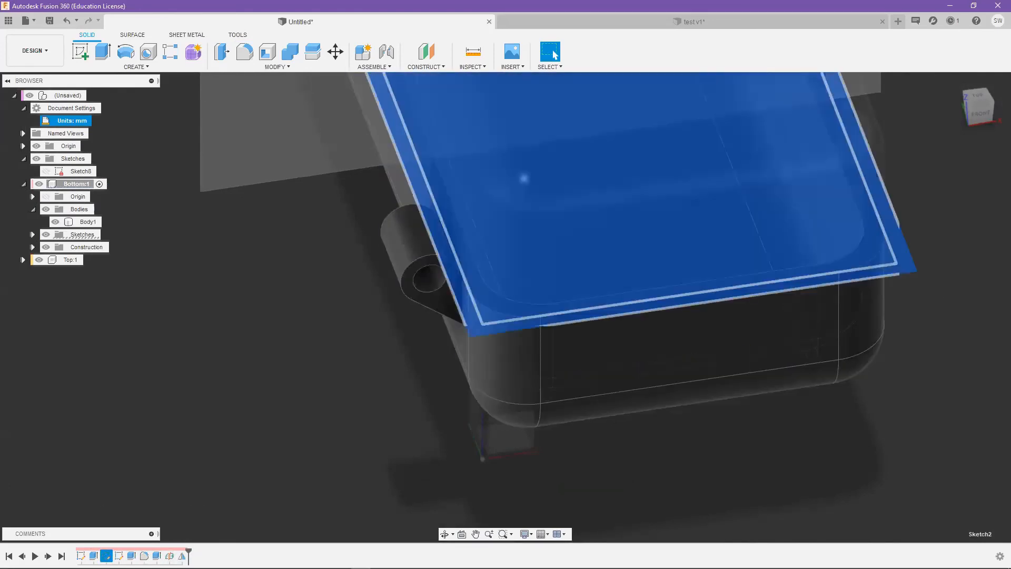
- Activate the Top component and show the hinge profile sketch, after checking the knuckle layout in the test v1 design
{"action": "mouse_move", "coordinate": [219, 486]}
{"action": "middle_mouse_down", "text": "shift"}
{"action": "mouse_move", "coordinate": [303, 355]}
{"action": "mouse_move", "coordinate": [388, 425]}
{"action": "mouse_move", "coordinate": [411, 316]}
{"action": "mouse_move", "coordinate": [458, 271]}
{"action": "mouse_move", "coordinate": [526, 280]}
{"action": "mouse_move", "coordinate": [420, 235]}
{"action": "mouse_move", "coordinate": [413, 170]}
{"action": "middle_mouse_up", "text": "shift"}
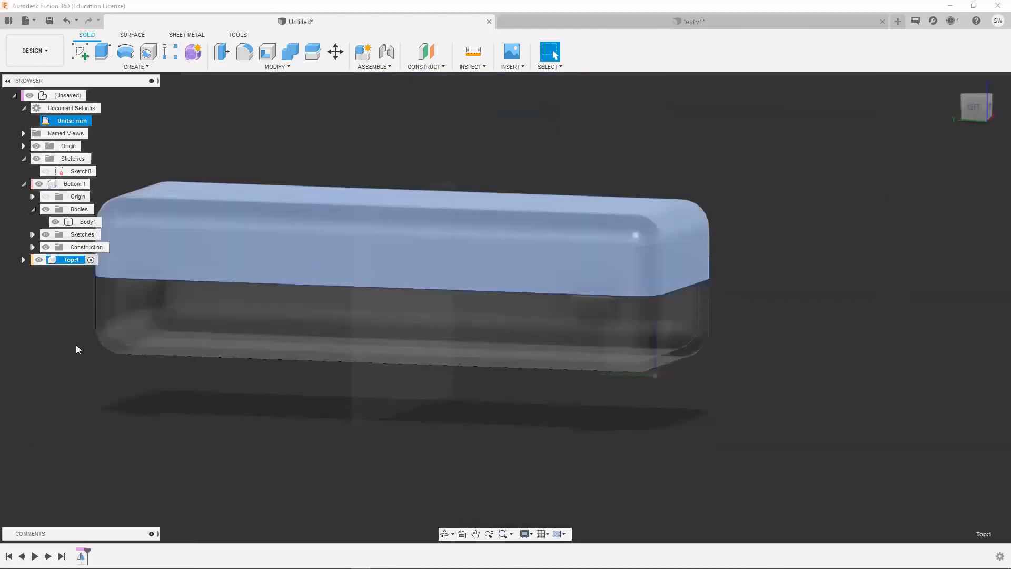
{"action": "left_click", "coordinate": [639, 22]}
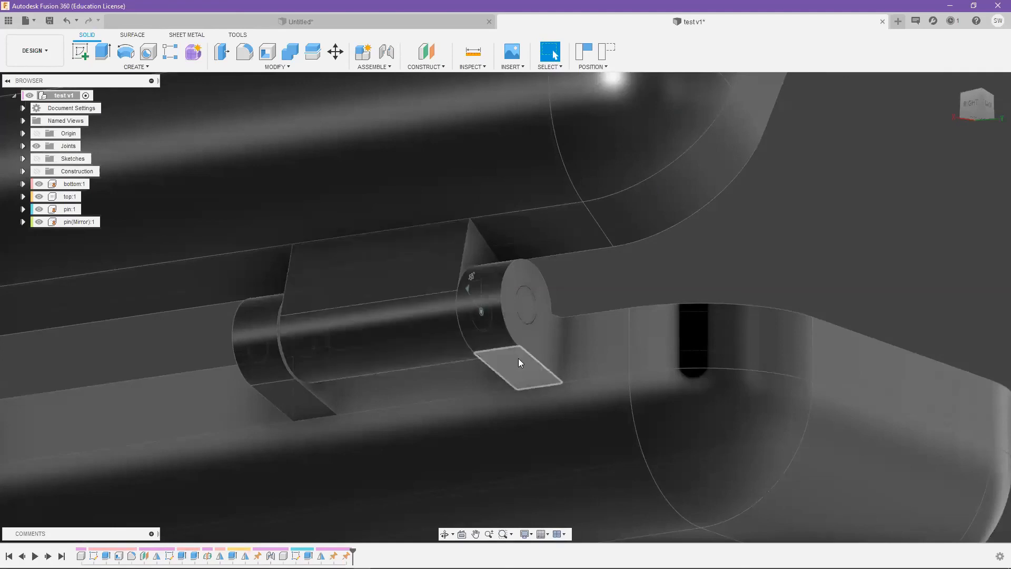
{"action": "key", "text": "ctrl+Tab"}
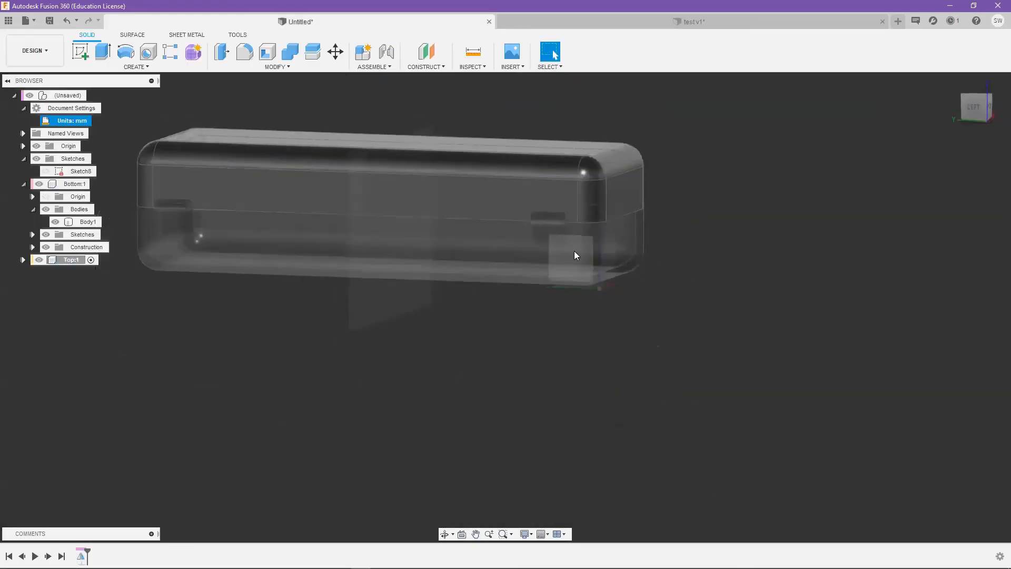
{"action": "scroll", "coordinate": [574, 251], "scroll_direction": "up", "scroll_amount": 3}
{"action": "middle_click_drag", "start_coordinate": [538, 216], "coordinate": [77, 173], "text": "shift"}
{"action": "left_click", "coordinate": [47, 172]}
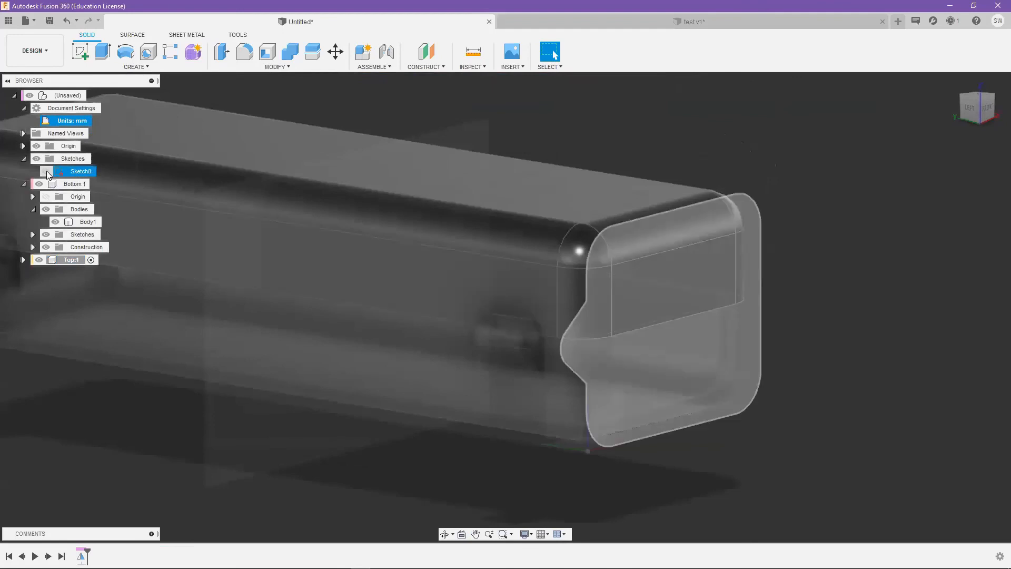
- Extrude the hinge sketch's ring and upper wedge profiles 2 mm outward, starting from the Bottom knuckle's near end face, joined to the Top
{"action": "left_click", "coordinate": [45, 173]}
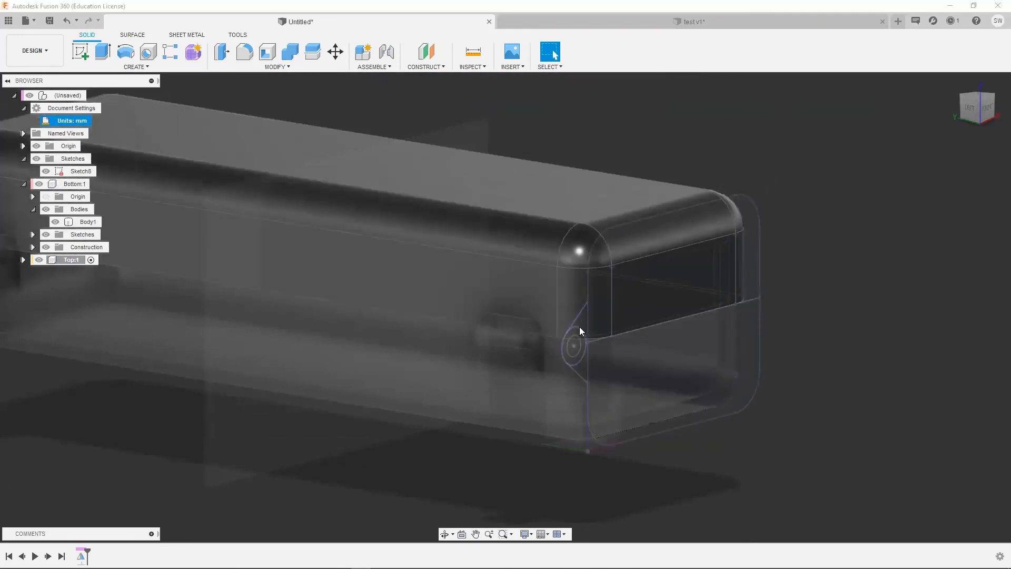
{"action": "scroll", "coordinate": [582, 330], "scroll_direction": "up", "scroll_amount": 3}
{"action": "key", "text": "q"}
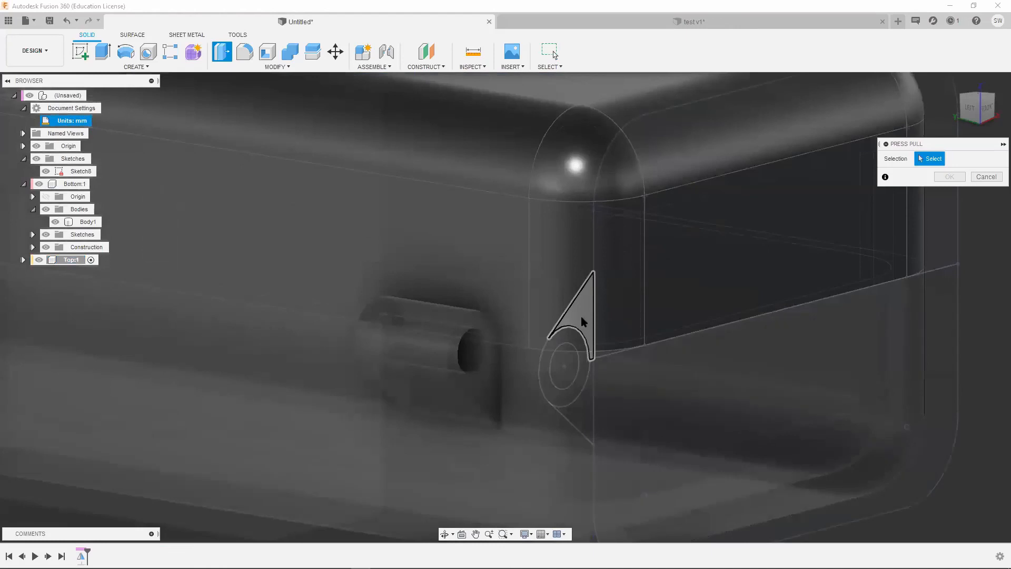
{"action": "middle_click_drag", "start_coordinate": [580, 317], "coordinate": [541, 313], "text": "shift"}
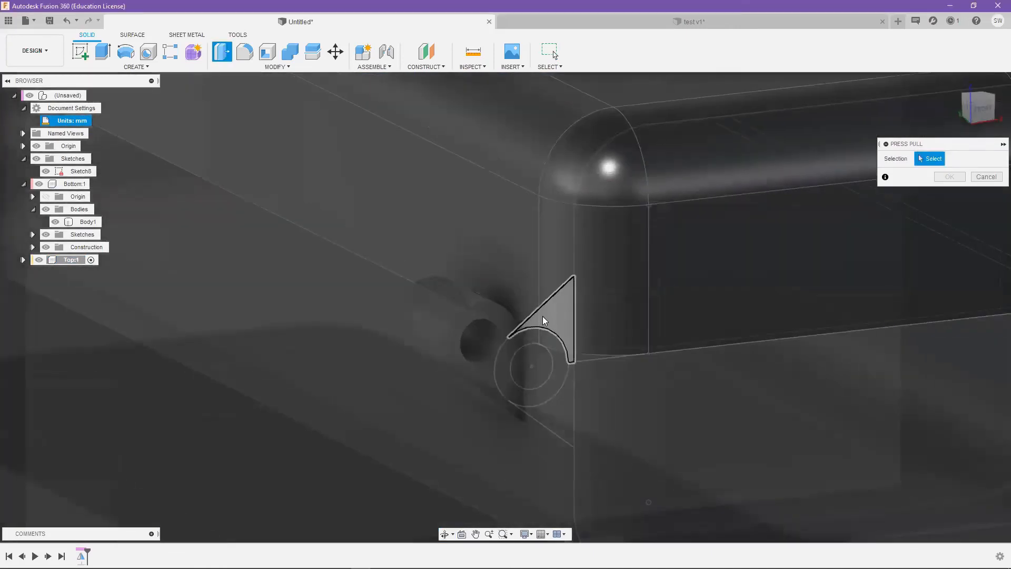
{"action": "left_click", "coordinate": [544, 320]}
{"action": "left_click", "coordinate": [518, 345]}
{"action": "middle_click_drag", "start_coordinate": [481, 294], "coordinate": [379, 301], "text": "shift"}
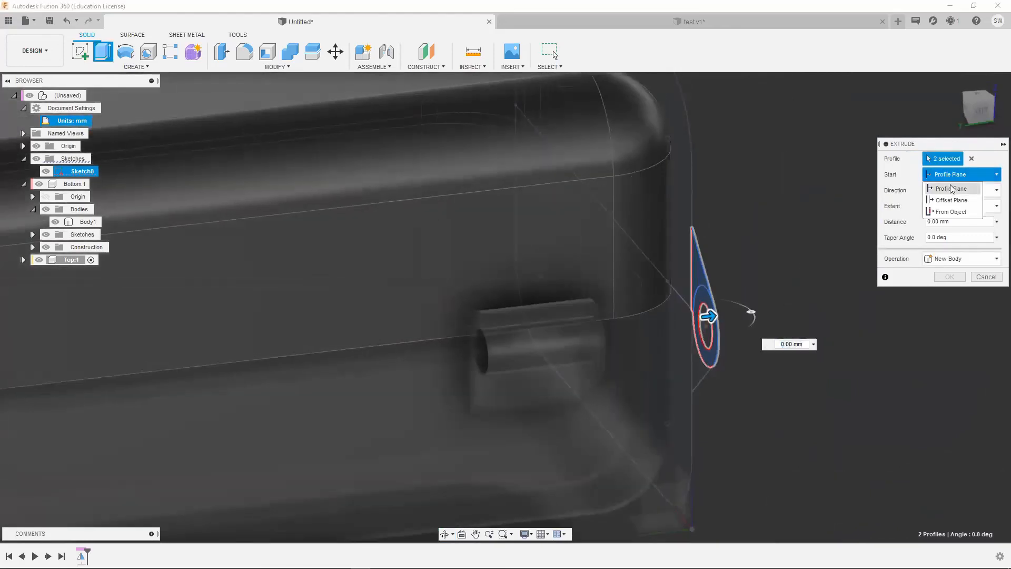
{"action": "left_click", "coordinate": [951, 212]}
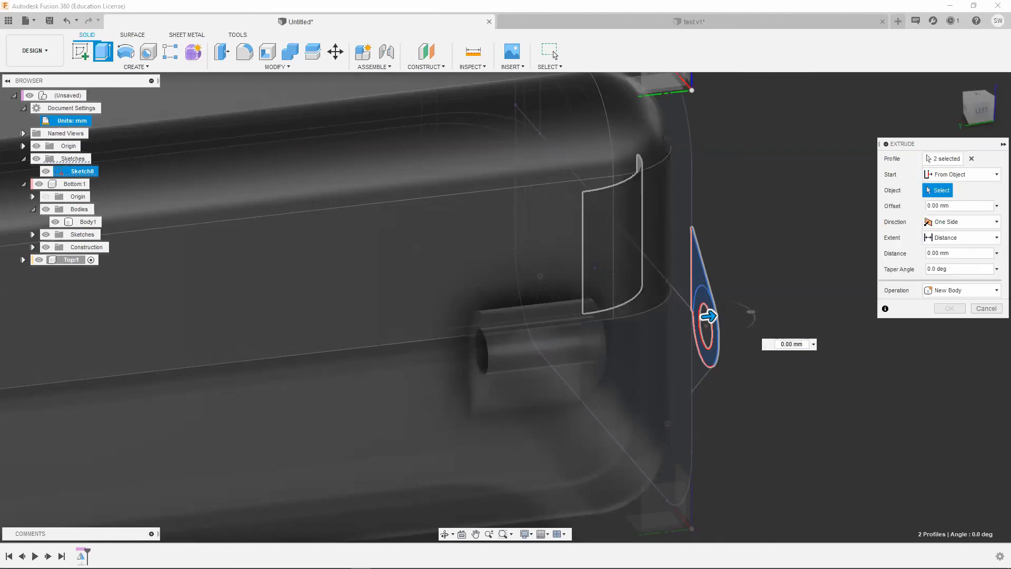
{"action": "scroll", "coordinate": [557, 358], "scroll_direction": "up", "scroll_amount": 5}
{"action": "left_click", "coordinate": [560, 375]}
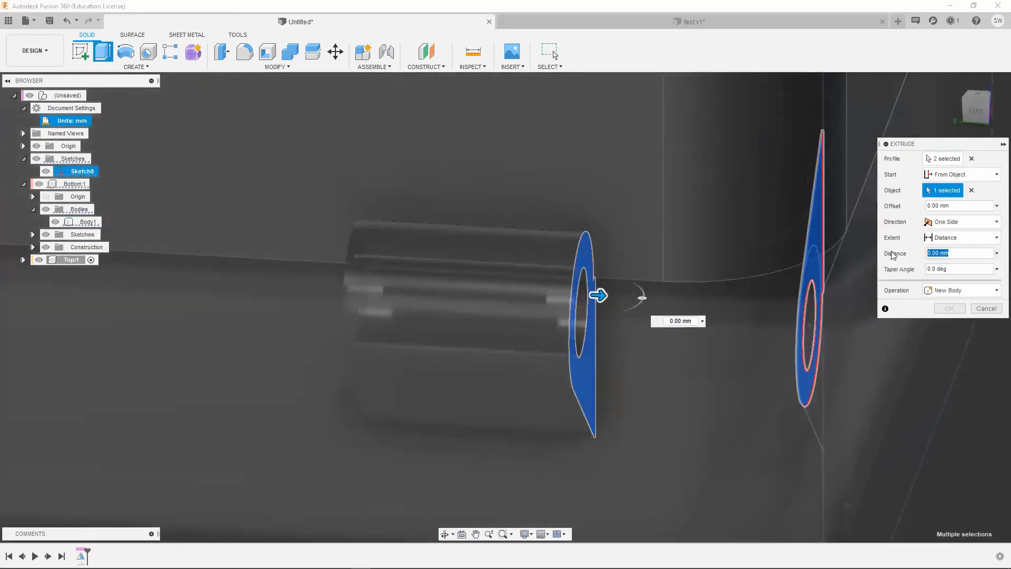
{"action": "type", "text": "2"}
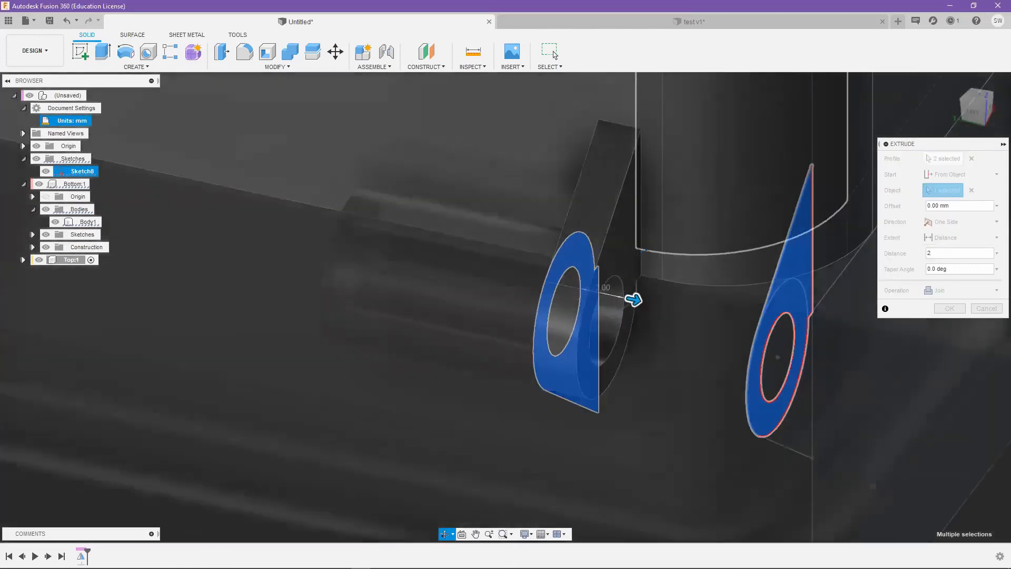
{"action": "mouse_move", "coordinate": [632, 221]}
{"action": "middle_mouse_down", "text": "shift"}
{"action": "mouse_move", "coordinate": [606, 200]}
{"action": "mouse_move", "coordinate": [632, 221]}
{"action": "mouse_move", "coordinate": [620, 177]}
{"action": "mouse_move", "coordinate": [643, 147]}
{"action": "mouse_move", "coordinate": [628, 211]}
{"action": "middle_mouse_up", "text": "shift"}
{"action": "mouse_move", "coordinate": [719, 250]}
{"action": "middle_mouse_down", "text": "shift"}
{"action": "mouse_move", "coordinate": [653, 237]}
{"action": "mouse_move", "coordinate": [738, 253]}
{"action": "middle_mouse_up", "text": "shift"}
{"action": "left_click", "coordinate": [950, 308]}
- Extrude the same ring and wedge profiles 2 mm outward from the knuckle's opposite end face, joined to the Top
{"action": "middle_click_drag", "start_coordinate": [669, 251], "coordinate": [670, 218], "text": "shift"}
{"action": "key", "text": "e"}
{"action": "mouse_move", "coordinate": [609, 227]}
{"action": "middle_mouse_down", "text": "shift"}
{"action": "mouse_move", "coordinate": [732, 320]}
{"action": "mouse_move", "coordinate": [721, 275]}
{"action": "mouse_move", "coordinate": [989, 176]}
{"action": "middle_mouse_up", "text": "shift"}
{"action": "left_click", "coordinate": [719, 279]}
{"action": "left_click", "coordinate": [705, 299]}
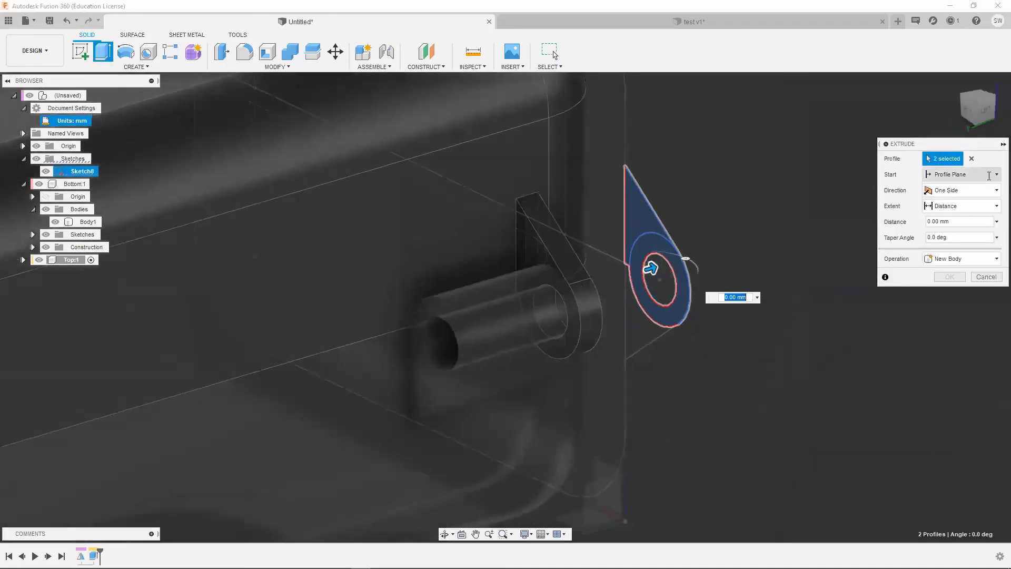
{"action": "left_click", "coordinate": [952, 212]}
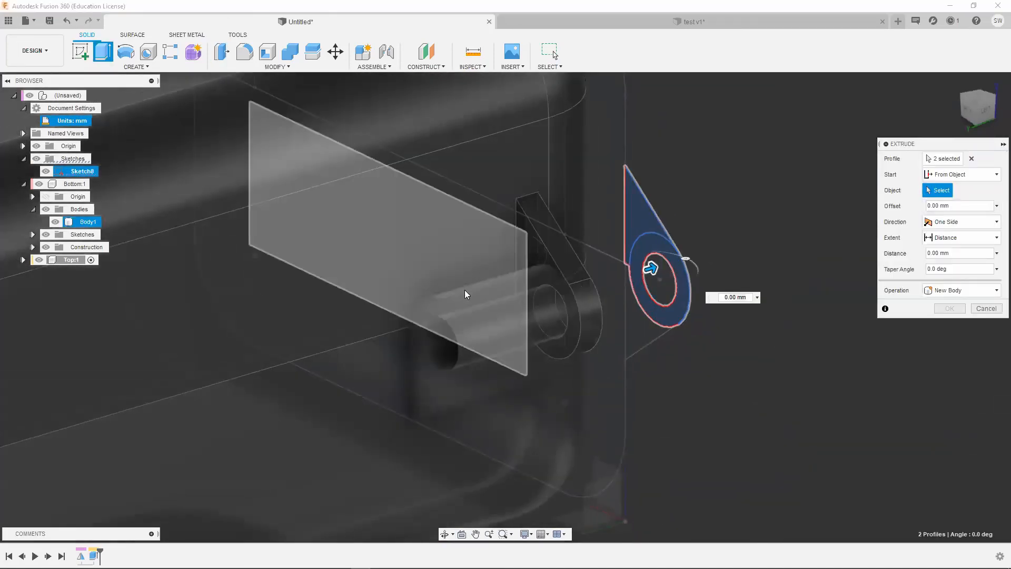
{"action": "left_click", "coordinate": [442, 314]}
{"action": "middle_click_drag", "start_coordinate": [901, 238], "coordinate": [709, 316], "text": "shift"}
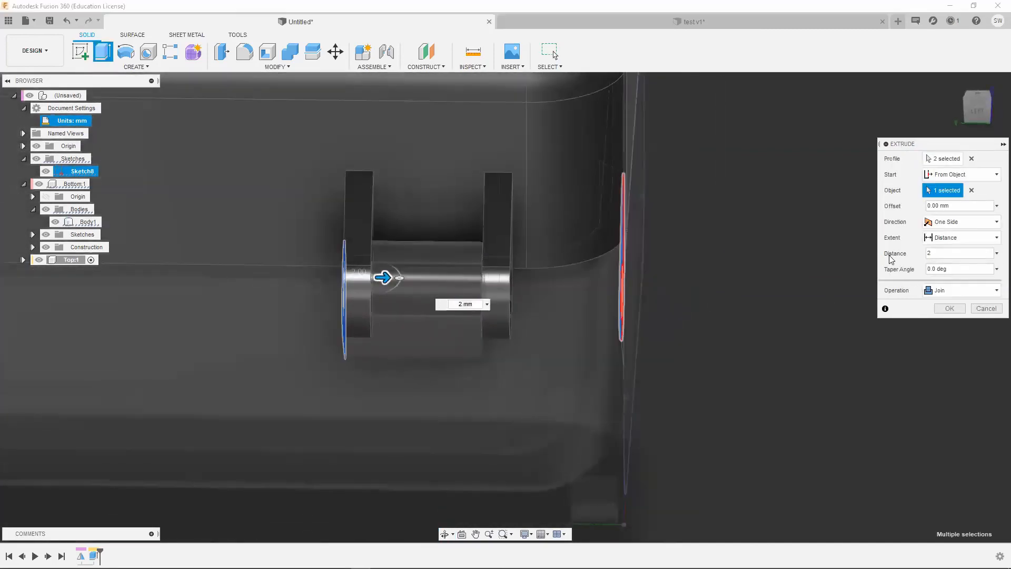
{"action": "left_click", "coordinate": [950, 308]}
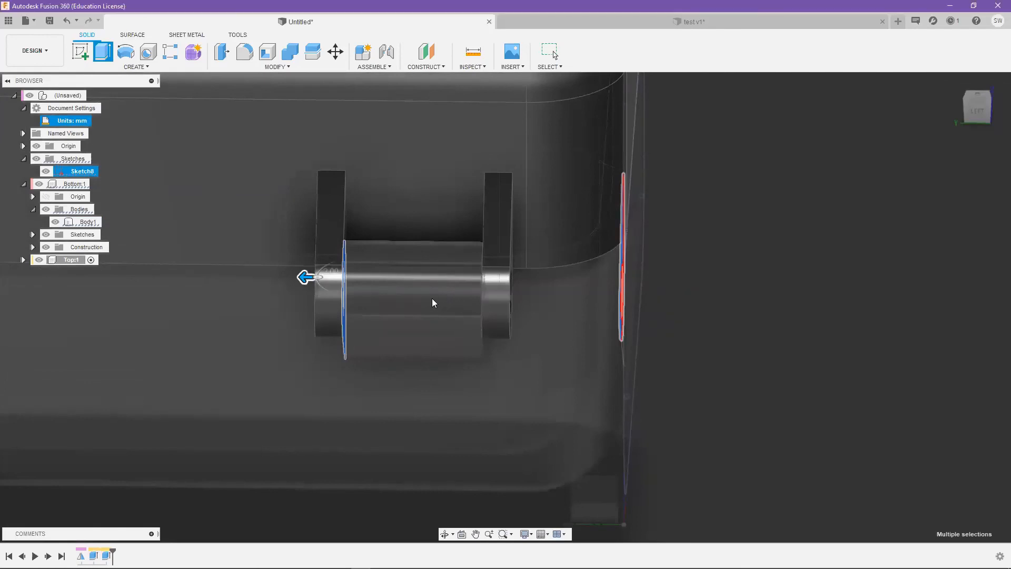
{"action": "left_click", "coordinate": [422, 296]}
{"action": "scroll", "coordinate": [421, 292], "scroll_direction": "down", "scroll_amount": 3}
{"action": "middle_click_drag", "start_coordinate": [421, 292], "coordinate": [797, 377], "text": "shift"}
{"action": "key", "text": "Escape"}
- Set up a Mirror of type Features with the two lug extrusions as objects, hiding the Bottom component to reach them
{"action": "middle_click_drag", "start_coordinate": [910, 308], "coordinate": [505, 361], "text": "shift"}
{"action": "type", "text": "s"}
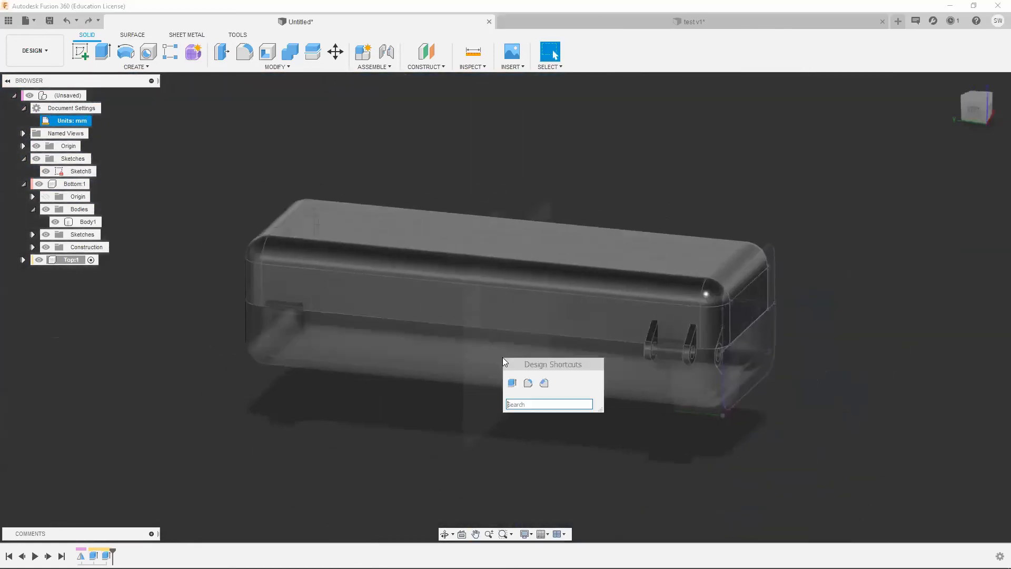
{"action": "type", "text": "mirro"}
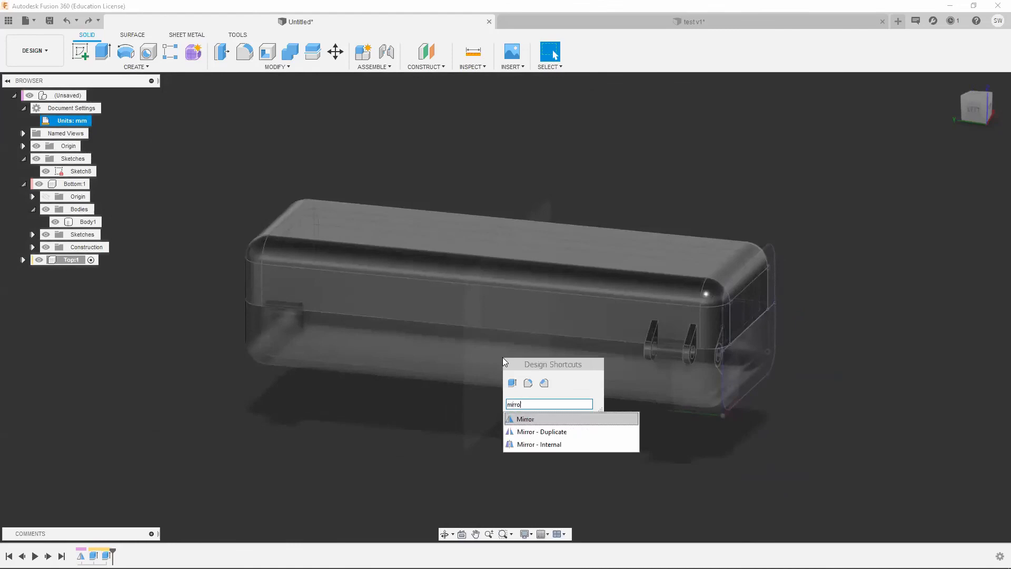
{"action": "left_click", "coordinate": [536, 415]}
{"action": "left_click", "coordinate": [946, 160]}
{"action": "left_click", "coordinate": [946, 158]}
{"action": "scroll", "coordinate": [668, 340], "scroll_direction": "up", "scroll_amount": 5}
{"action": "left_click", "coordinate": [628, 332]}
{"action": "left_click", "coordinate": [628, 332]}
{"action": "middle_click_drag", "start_coordinate": [664, 347], "coordinate": [584, 343], "text": "shift"}
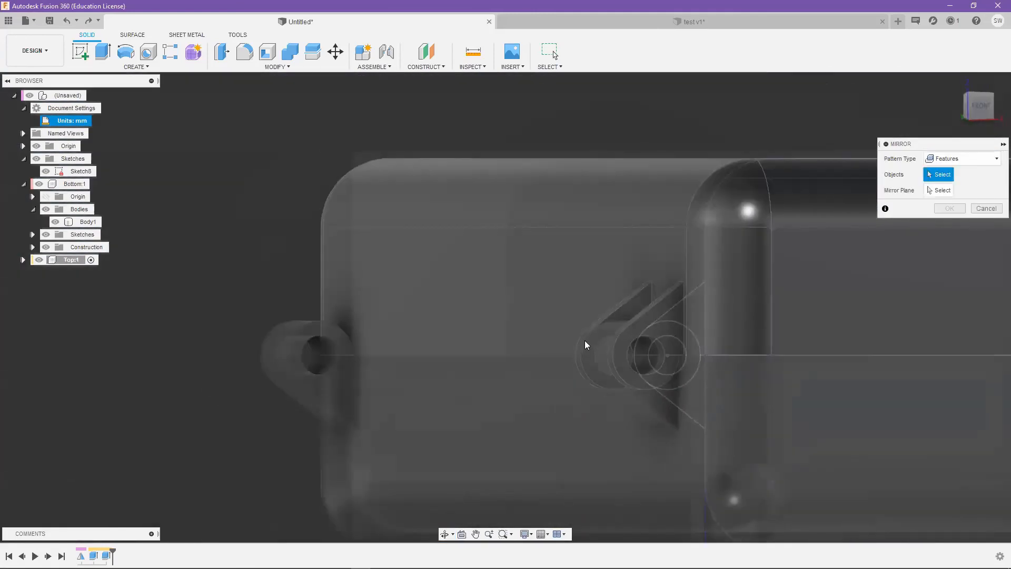
{"action": "left_click", "coordinate": [39, 184]}
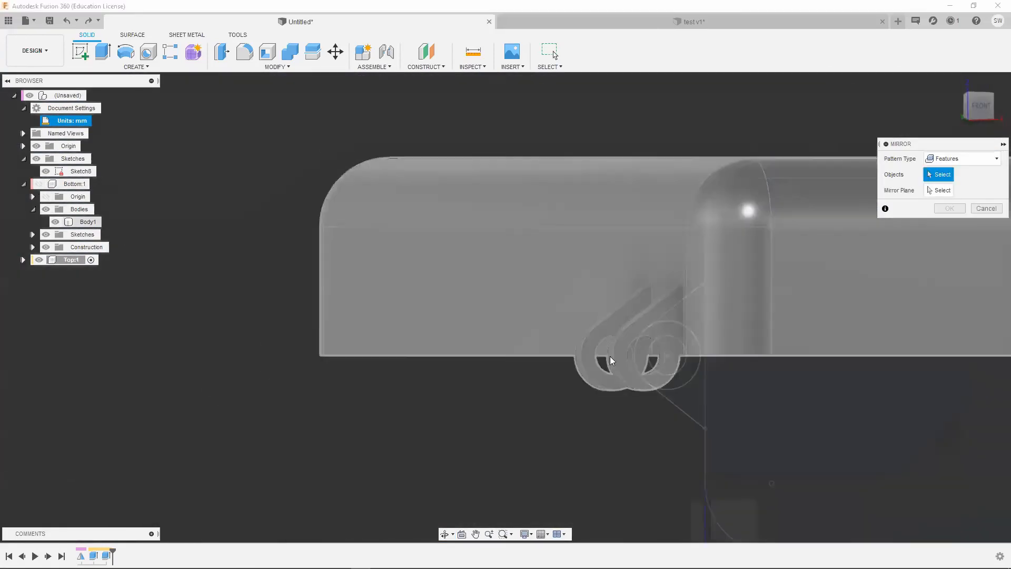
{"action": "left_click", "coordinate": [603, 384]}
{"action": "middle_click_drag", "start_coordinate": [604, 383], "coordinate": [705, 361], "text": "shift"}
{"action": "left_click", "coordinate": [704, 361]}
{"action": "middle_click_drag", "start_coordinate": [411, 350], "coordinate": [565, 345], "text": "shift"}
{"action": "scroll", "coordinate": [659, 333], "scroll_direction": "down", "scroll_amount": 2}
{"action": "middle_click_drag", "start_coordinate": [585, 388], "coordinate": [947, 234], "text": "shift"}
- Show the Bottom component again and mirror the two lugs across the construction plane at the middle of the case's length
{"action": "left_click", "coordinate": [948, 193]}
{"action": "middle_click_drag", "start_coordinate": [748, 232], "coordinate": [613, 261], "text": "shift"}
{"action": "left_click", "coordinate": [40, 184]}
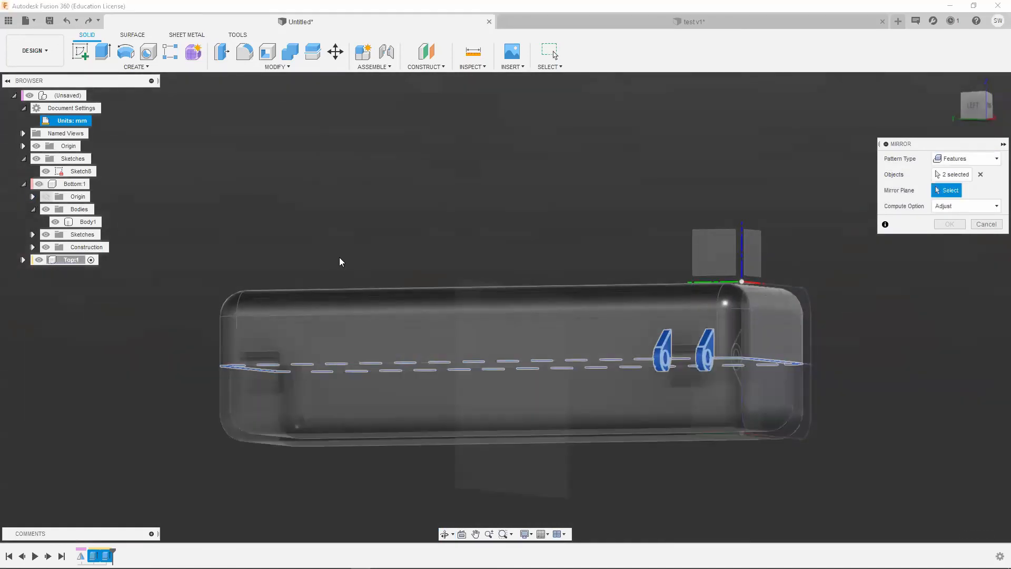
{"action": "middle_click_drag", "start_coordinate": [341, 260], "coordinate": [452, 217], "text": "shift"}
{"action": "left_click", "coordinate": [454, 491]}
{"action": "middle_click_drag", "start_coordinate": [527, 273], "coordinate": [570, 200]}
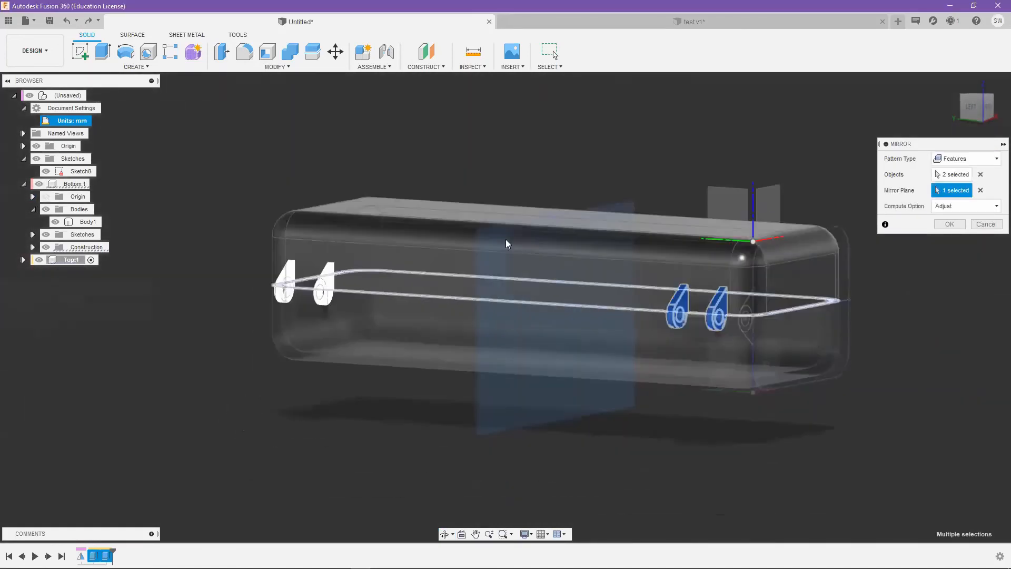
{"action": "middle_click_drag", "start_coordinate": [508, 243], "coordinate": [611, 237], "text": "shift"}
{"action": "left_click", "coordinate": [954, 224]}
{"action": "middle_click_drag", "start_coordinate": [408, 282], "coordinate": [659, 159], "text": "shift"}
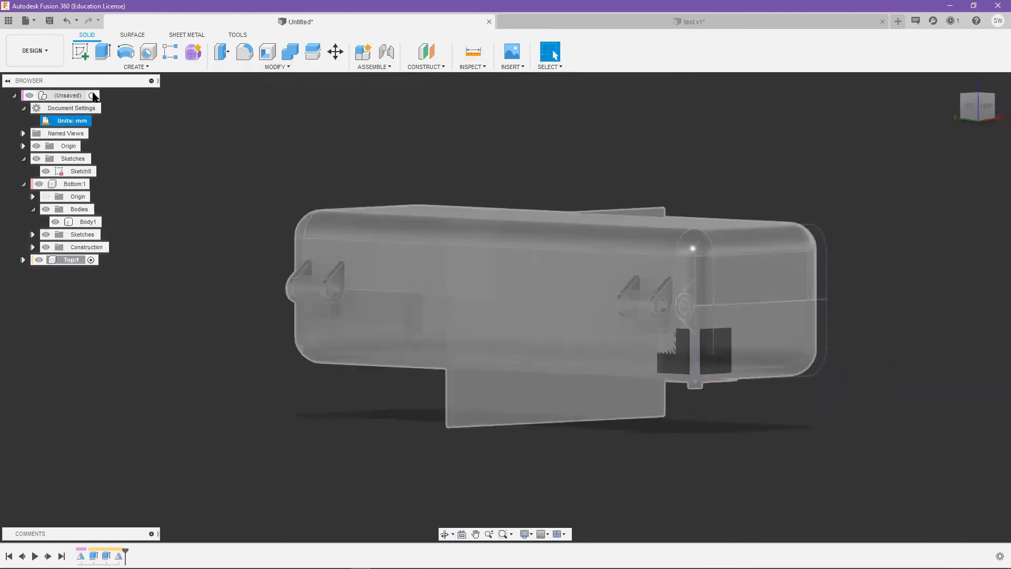
- Activate the root component and hide the Bottom's construction geometry and the root's sketches and origin
{"action": "left_click", "coordinate": [94, 96]}
{"action": "mouse_move", "coordinate": [464, 190]}
{"action": "middle_mouse_down", "text": "shift"}
{"action": "mouse_move", "coordinate": [515, 207]}
{"action": "mouse_move", "coordinate": [553, 290]}
{"action": "middle_mouse_up", "text": "shift"}
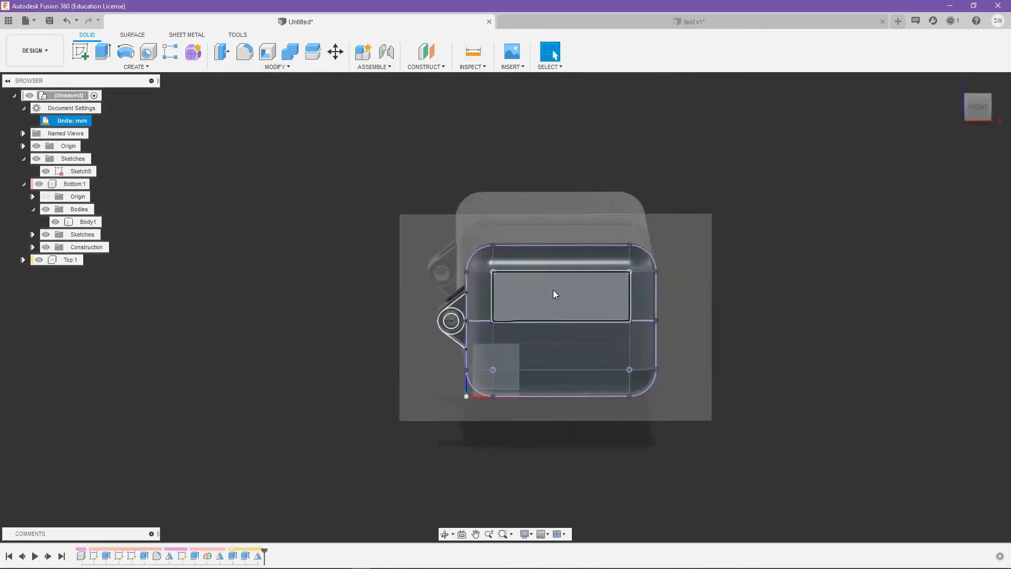
{"action": "left_click", "coordinate": [45, 247]}
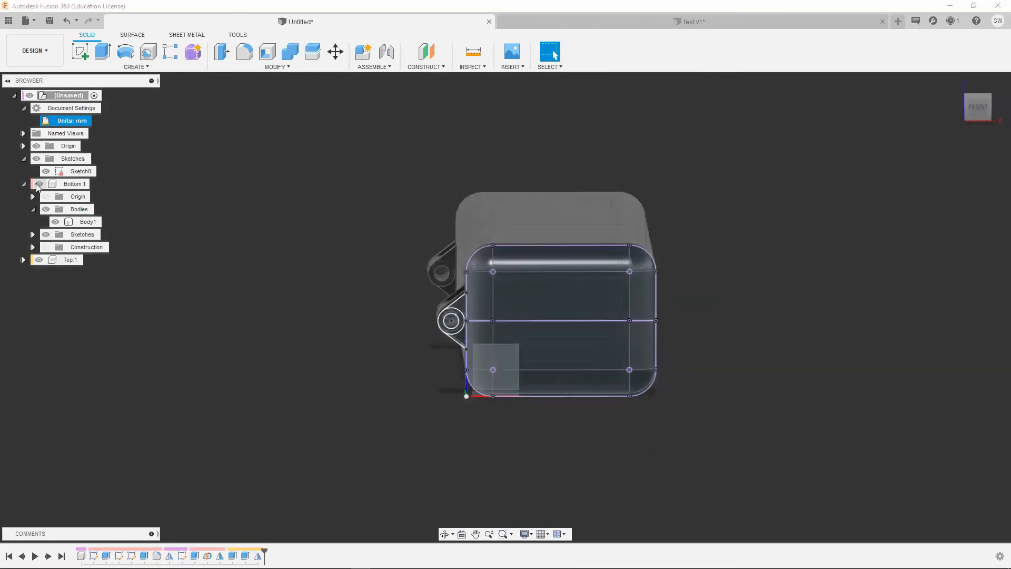
{"action": "left_click", "coordinate": [36, 159]}
{"action": "middle_click_drag", "start_coordinate": [469, 221], "coordinate": [203, 186], "text": "shift"}
{"action": "left_click", "coordinate": [36, 148]}
{"action": "middle_click_drag", "start_coordinate": [464, 226], "coordinate": [565, 236], "text": "shift"}
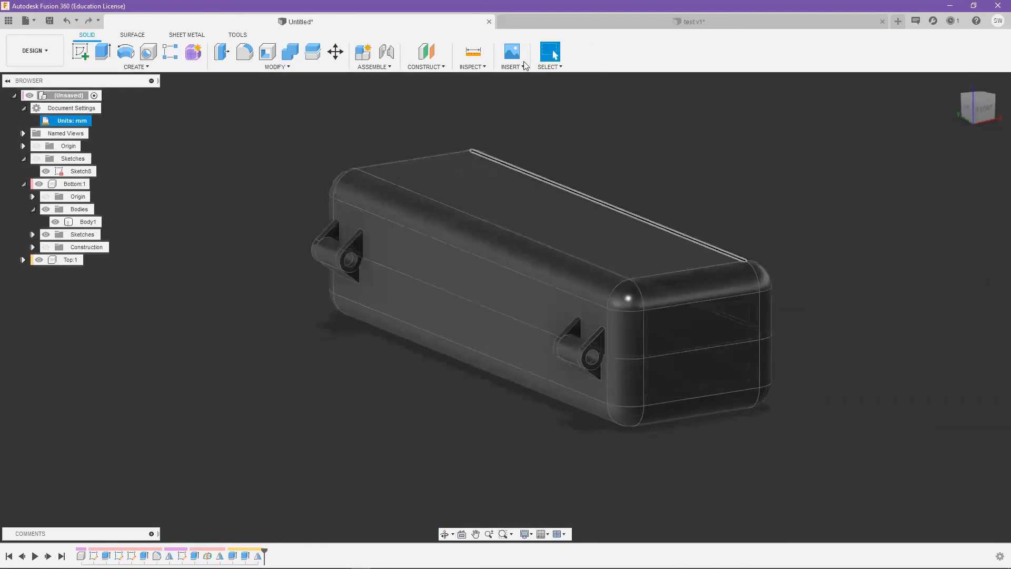
- Examine the hinge in the test v1 design and return to the untitled case design
{"action": "left_click", "coordinate": [527, 21]}
{"action": "scroll", "coordinate": [482, 190], "scroll_direction": "up", "scroll_amount": 5}
{"action": "mouse_move", "coordinate": [527, 174]}
{"action": "middle_mouse_down", "text": "shift"}
{"action": "mouse_move", "coordinate": [593, 161]}
{"action": "mouse_move", "coordinate": [644, 189]}
{"action": "mouse_move", "coordinate": [533, 174]}
{"action": "middle_mouse_up", "text": "shift"}
{"action": "left_click", "coordinate": [279, 22]}
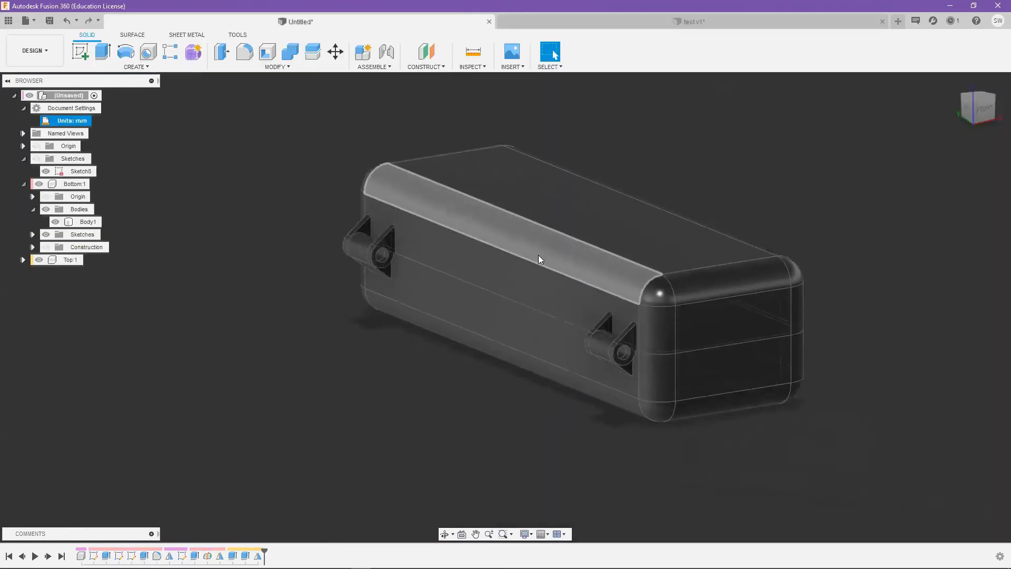
- Create a rigid joint between the Bottom knuckle's hole edge and the matching hole edge in the Top's lug, isolating each component while picking
{"action": "middle_click_drag", "start_coordinate": [540, 259], "coordinate": [493, 255], "text": "shift"}
{"action": "scroll", "coordinate": [382, 102], "scroll_direction": "up", "scroll_amount": 5}
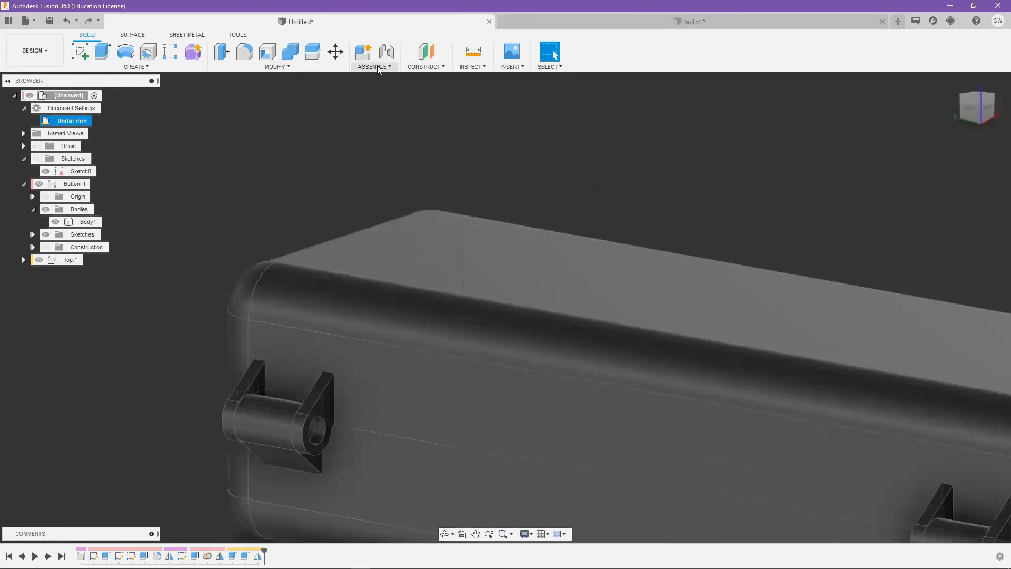
{"action": "left_click", "coordinate": [386, 56]}
{"action": "scroll", "coordinate": [366, 175], "scroll_direction": "down", "scroll_amount": 3}
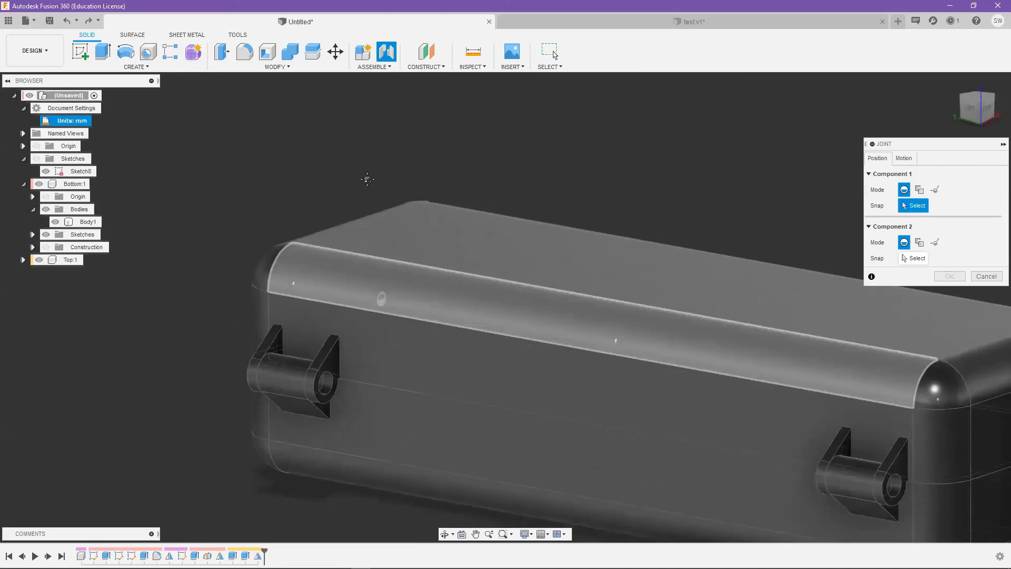
{"action": "scroll", "coordinate": [314, 311], "scroll_direction": "up", "scroll_amount": 5}
{"action": "middle_click_drag", "start_coordinate": [314, 310], "coordinate": [348, 274], "text": "shift"}
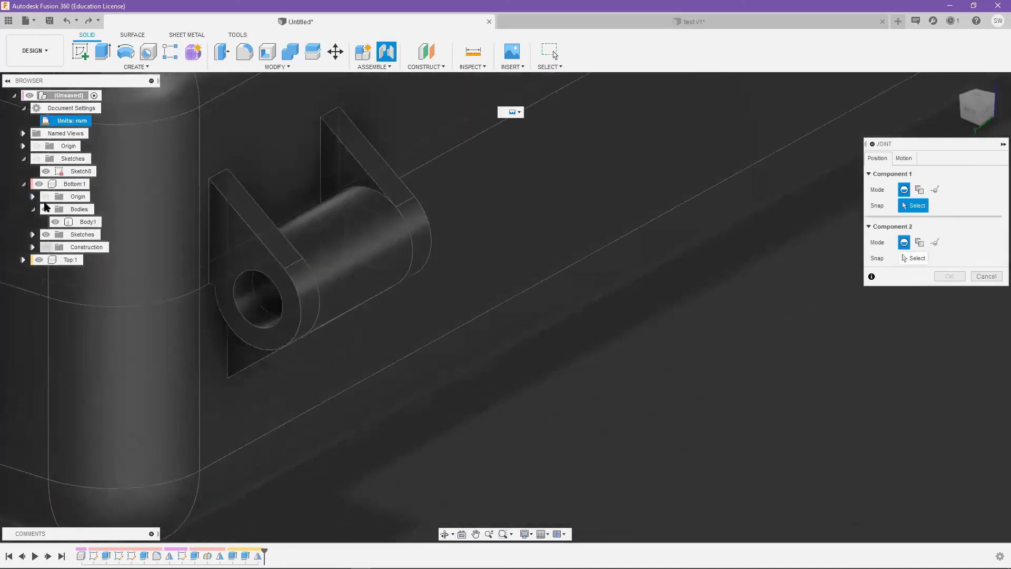
{"action": "scroll", "coordinate": [280, 254], "scroll_direction": "up", "scroll_amount": 3}
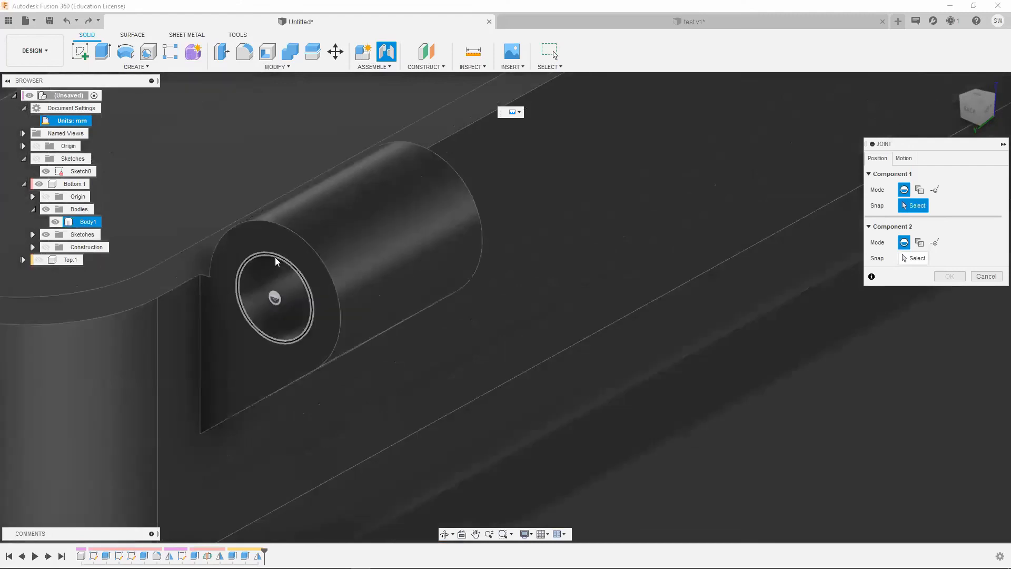
{"action": "left_click", "coordinate": [272, 258]}
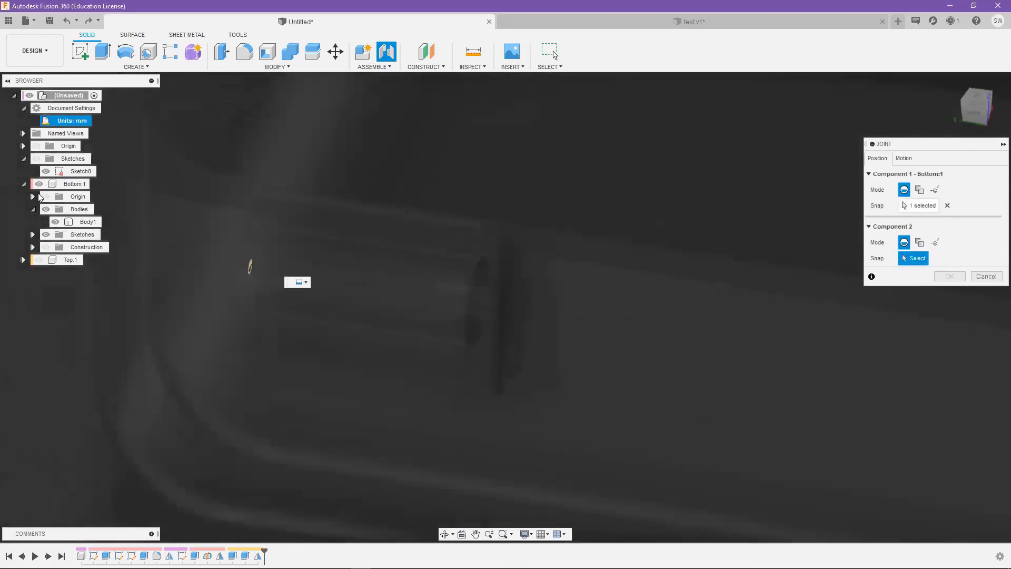
{"action": "left_click", "coordinate": [39, 260]}
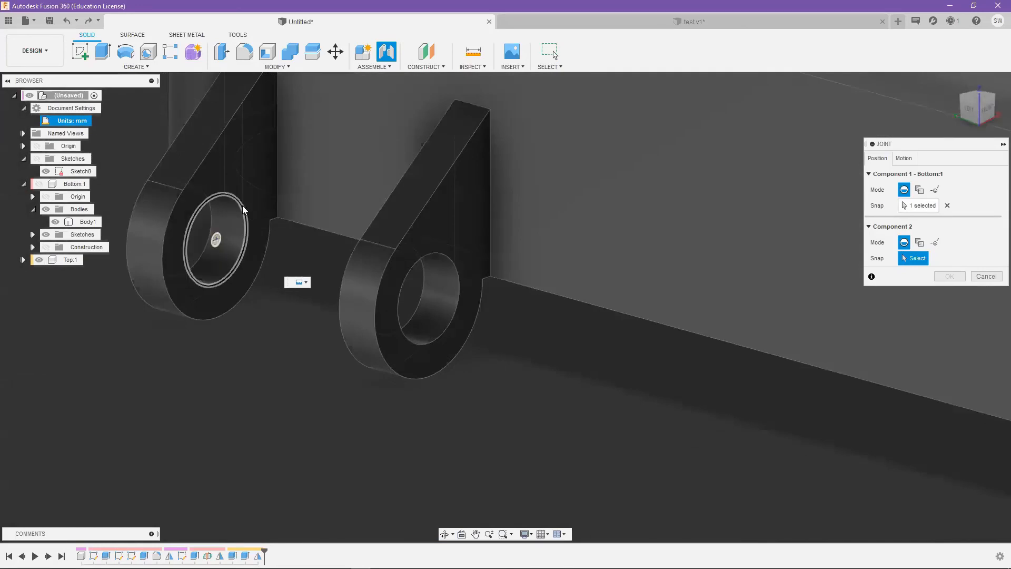
{"action": "left_click", "coordinate": [242, 207]}
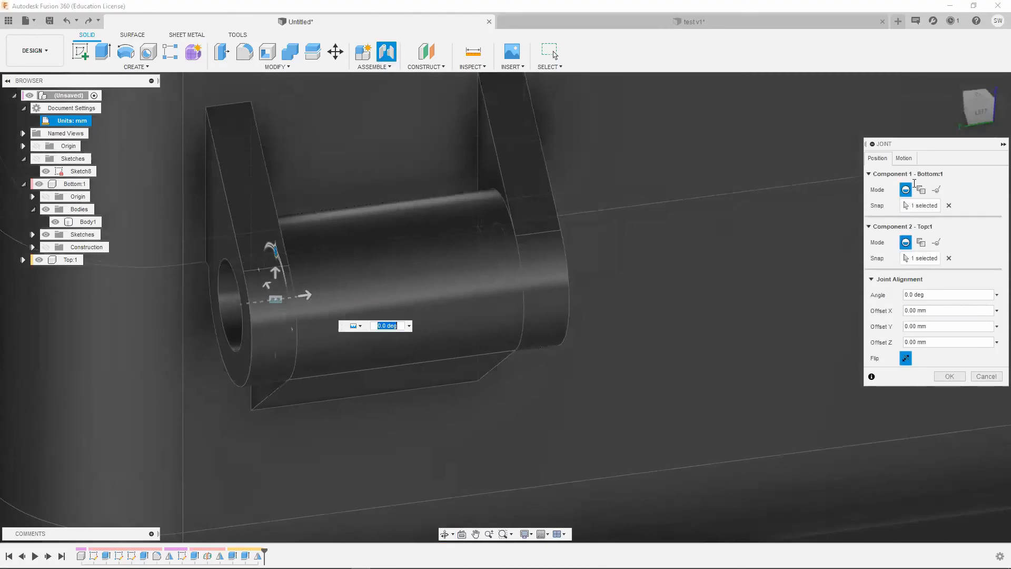
{"action": "left_click", "coordinate": [904, 158]}
{"action": "left_click", "coordinate": [951, 210]}
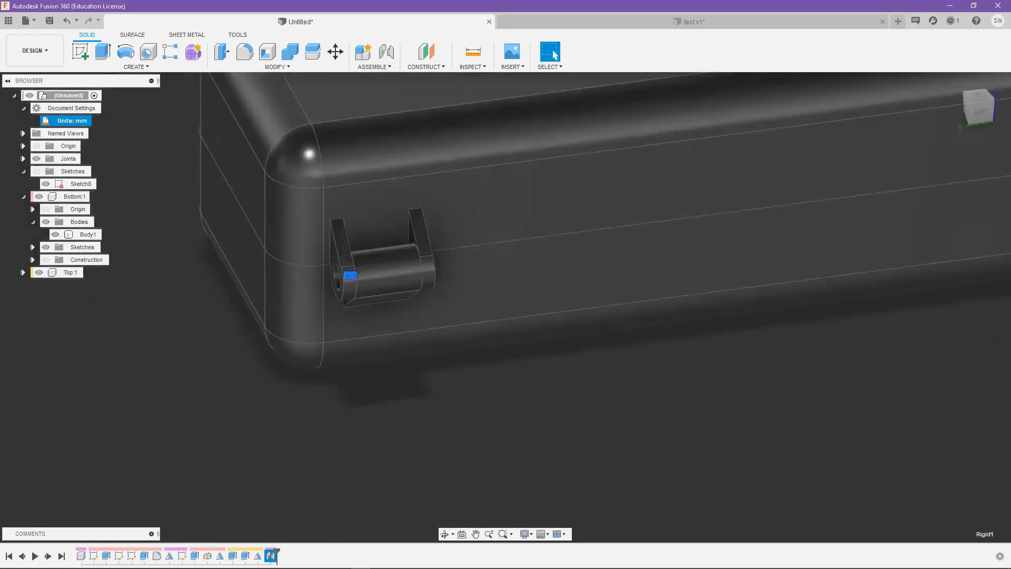
- Change the rigid joint between Bottom and Top to a revolute joint rotating about the Z axis, previewing its motion animation
{"action": "left_click_drag", "start_coordinate": [365, 189], "coordinate": [327, 266]}
{"action": "scroll", "coordinate": [421, 256], "scroll_direction": "down", "scroll_amount": 5}
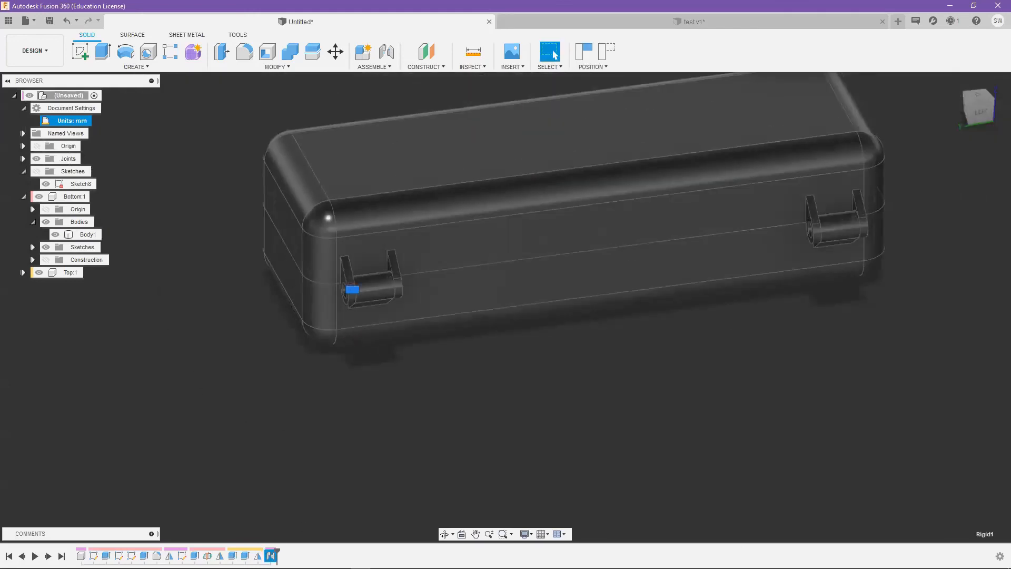
{"action": "right_click", "coordinate": [270, 556]}
{"action": "left_click", "coordinate": [297, 489]}
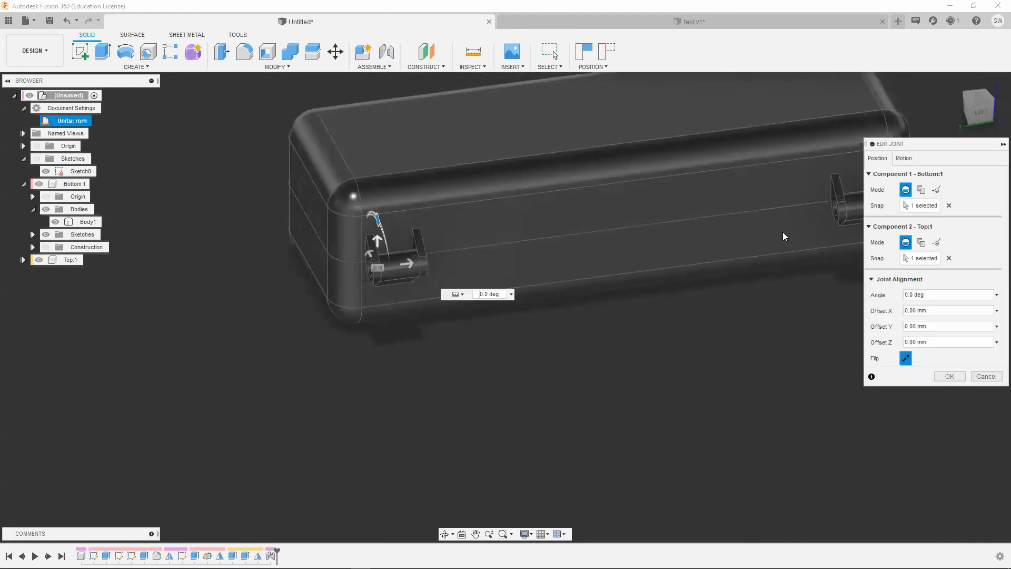
{"action": "left_click", "coordinate": [904, 158]}
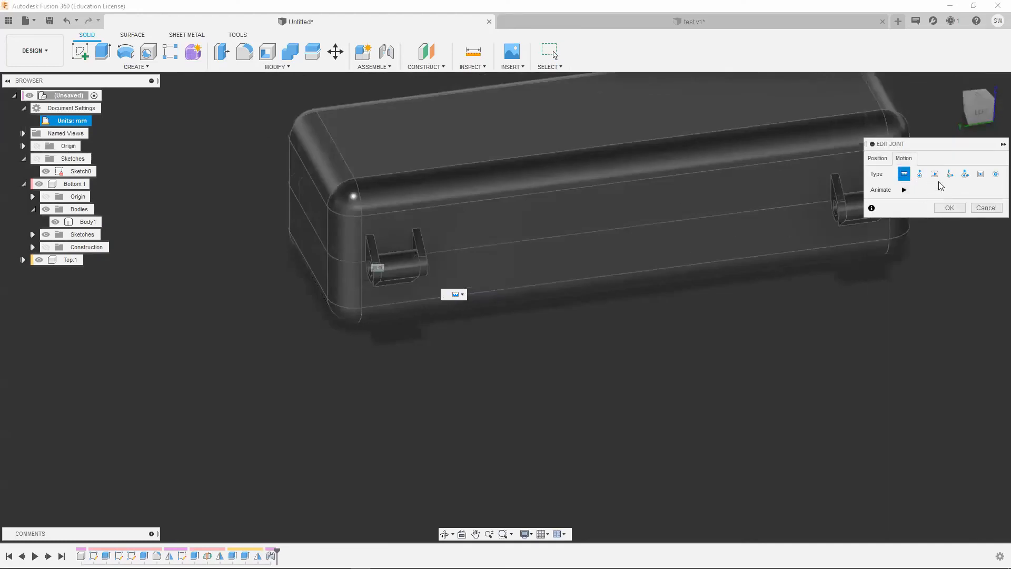
{"action": "left_click", "coordinate": [921, 174]}
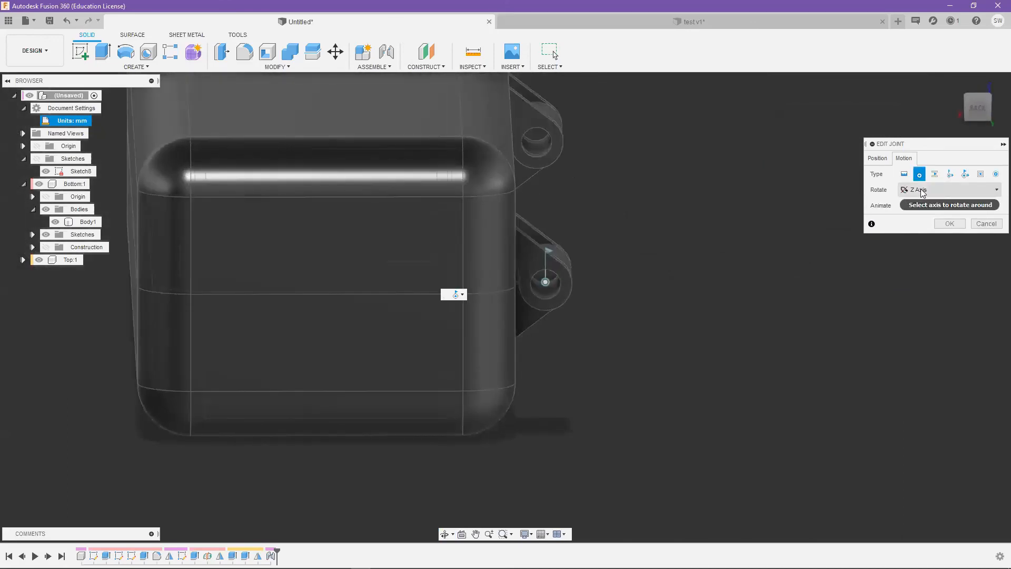
{"action": "left_click", "coordinate": [905, 205]}
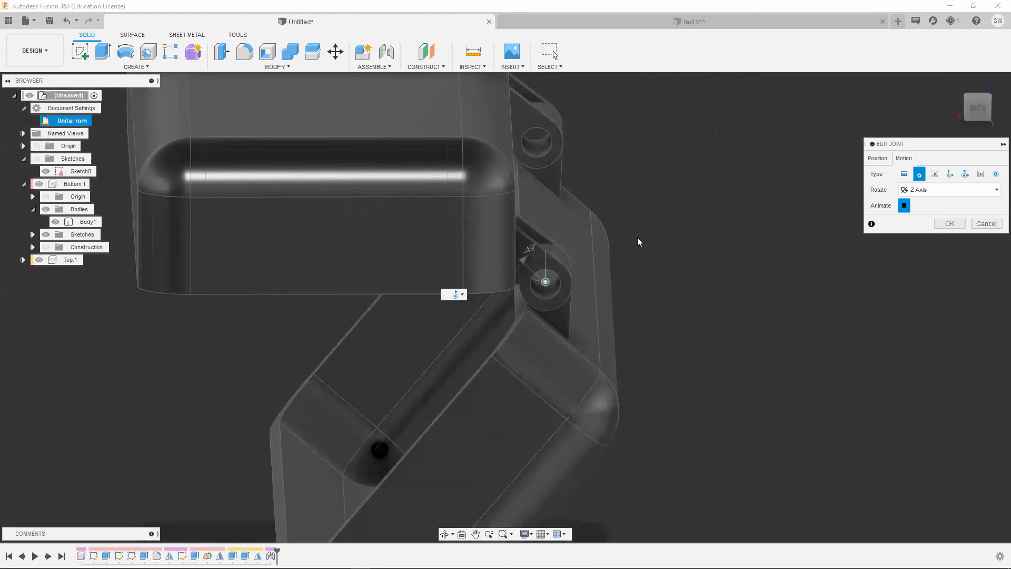
{"action": "left_click", "coordinate": [950, 223]}
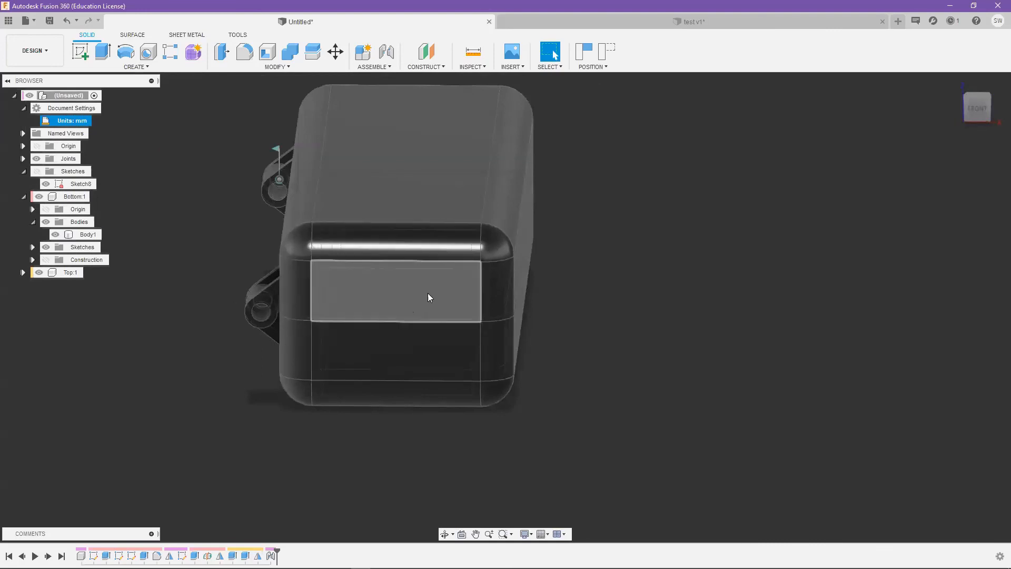
{"action": "middle_click_drag", "start_coordinate": [470, 273], "coordinate": [486, 307], "text": "shift"}
{"action": "key", "text": "Escape"}
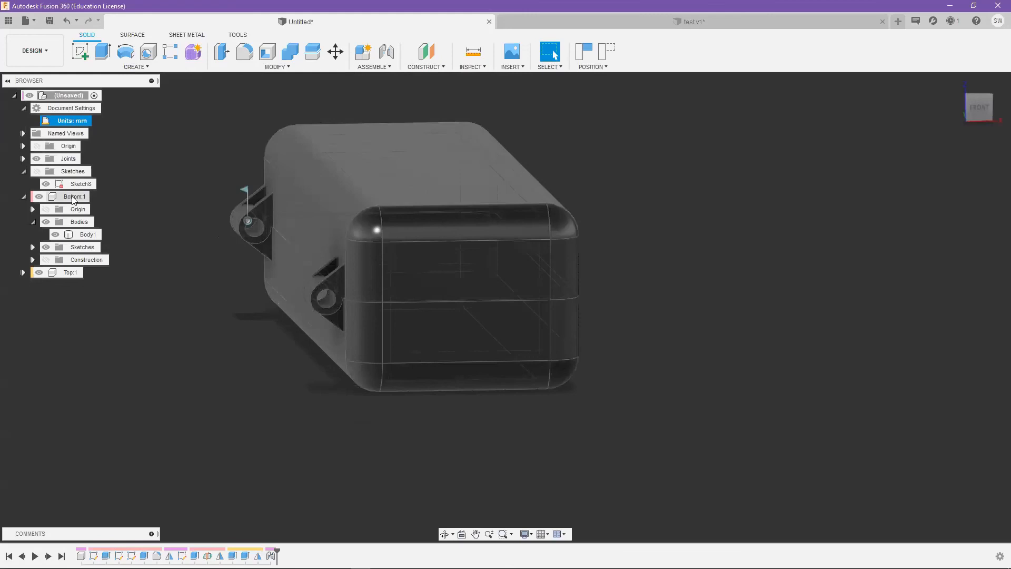
{"action": "right_click", "coordinate": [72, 198]}
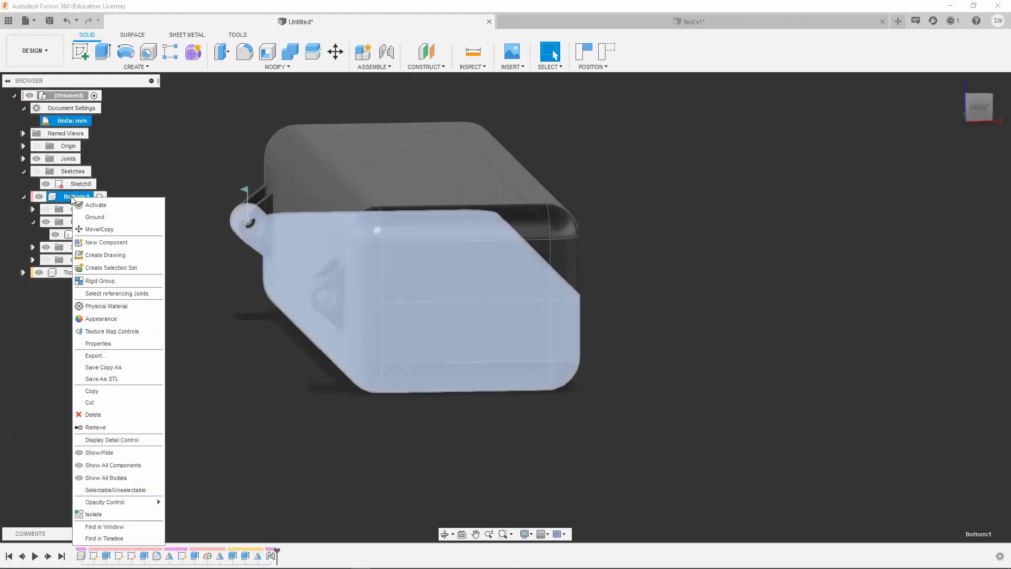
{"action": "left_click", "coordinate": [97, 217]}
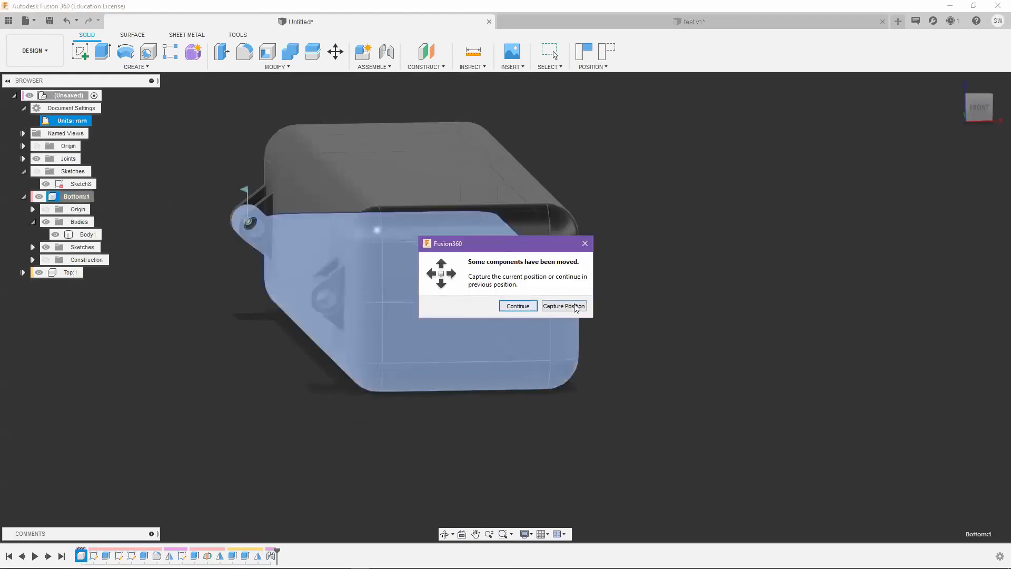
{"action": "left_click", "coordinate": [586, 244]}
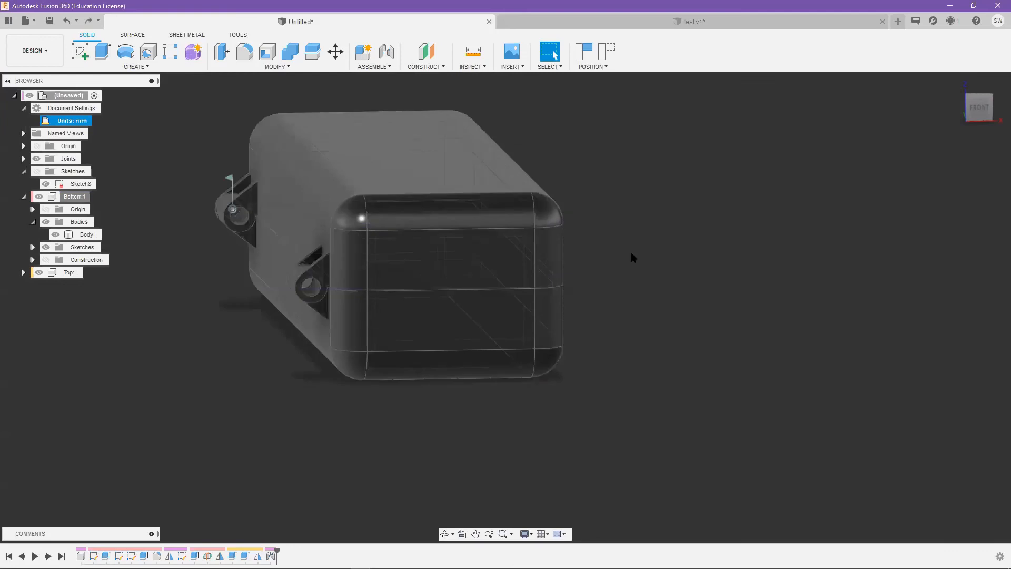
- Ground the Bottom component, continuing in the previous position instead of capturing the moved one
{"action": "middle_click_drag", "start_coordinate": [197, 265], "coordinate": [269, 280]}
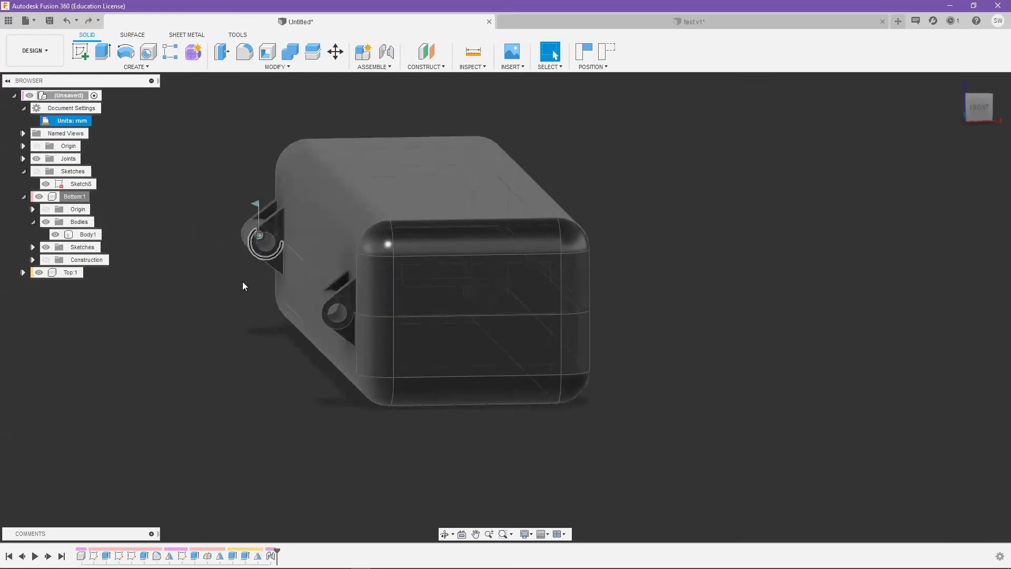
{"action": "left_click", "coordinate": [75, 198]}
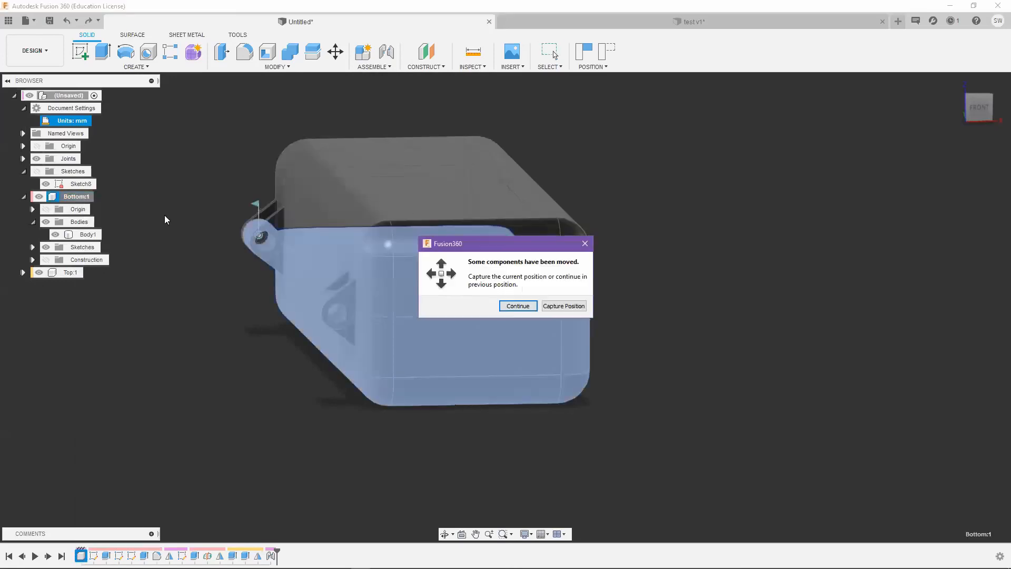
{"action": "left_click", "coordinate": [518, 306]}
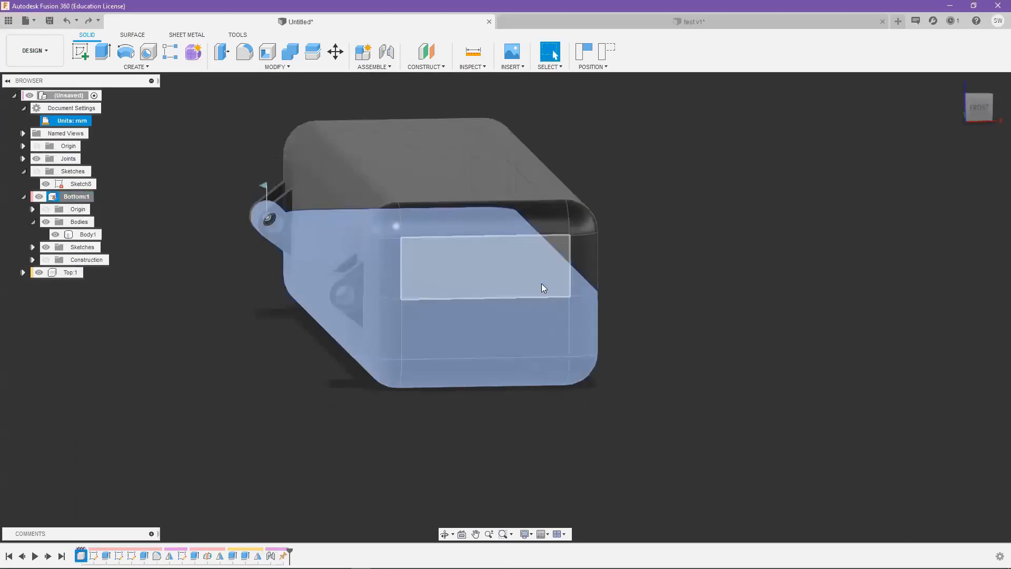